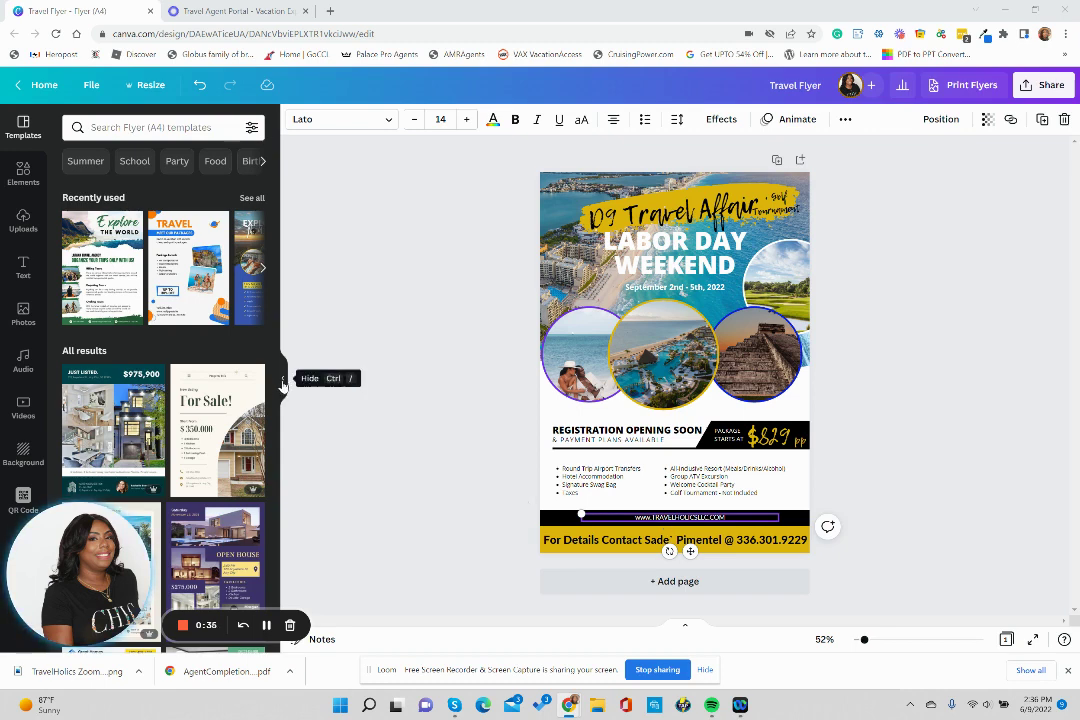
Collapse the Templates side panel so the travel flyer fills the workspace.
left_click(283, 383)
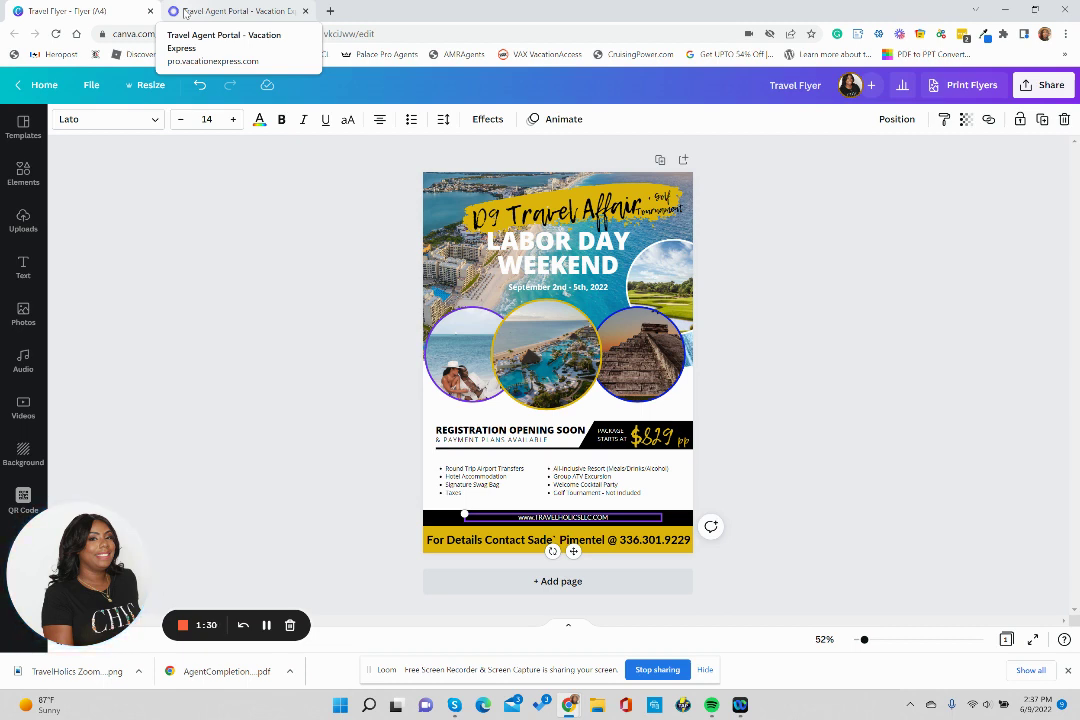
In the agent portal, cycle the banner through Punta Cana, Jamaica Deals and Beach Bash, then show Destinations.
left_click(185, 13)
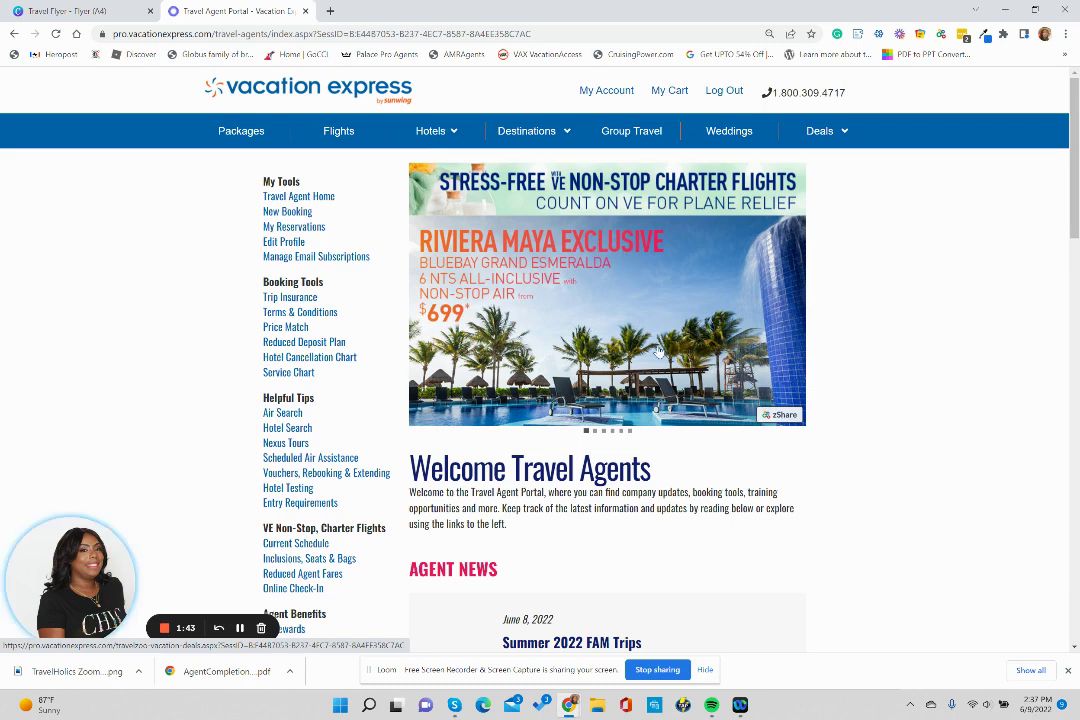
left_click(595, 435)
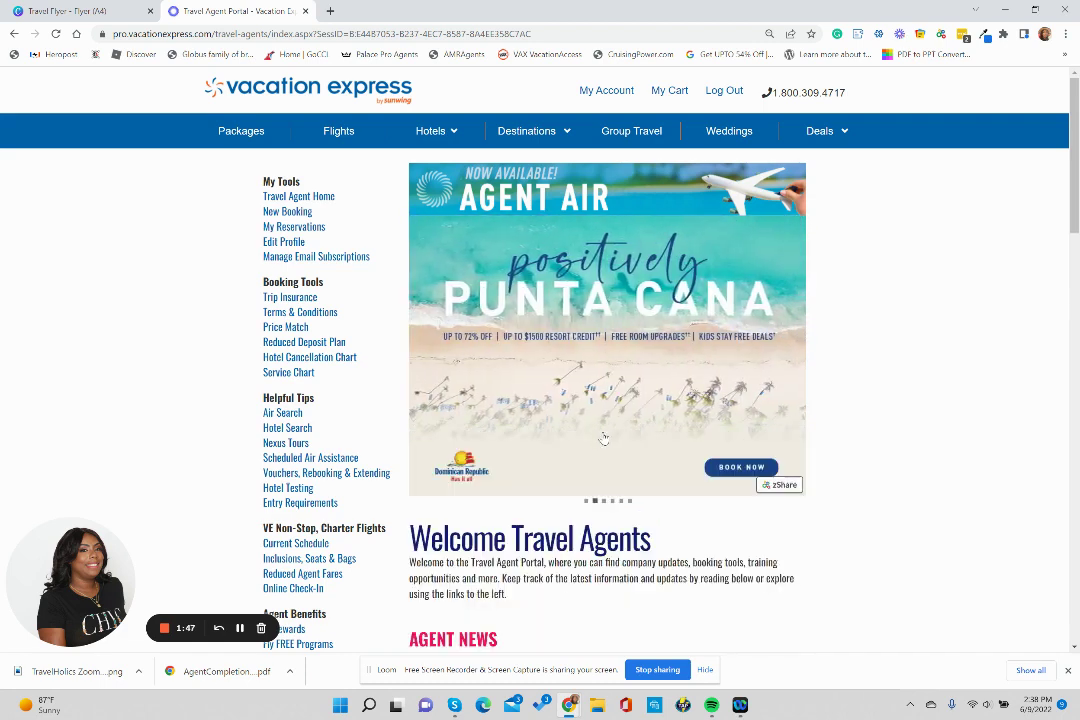
left_click(604, 502)
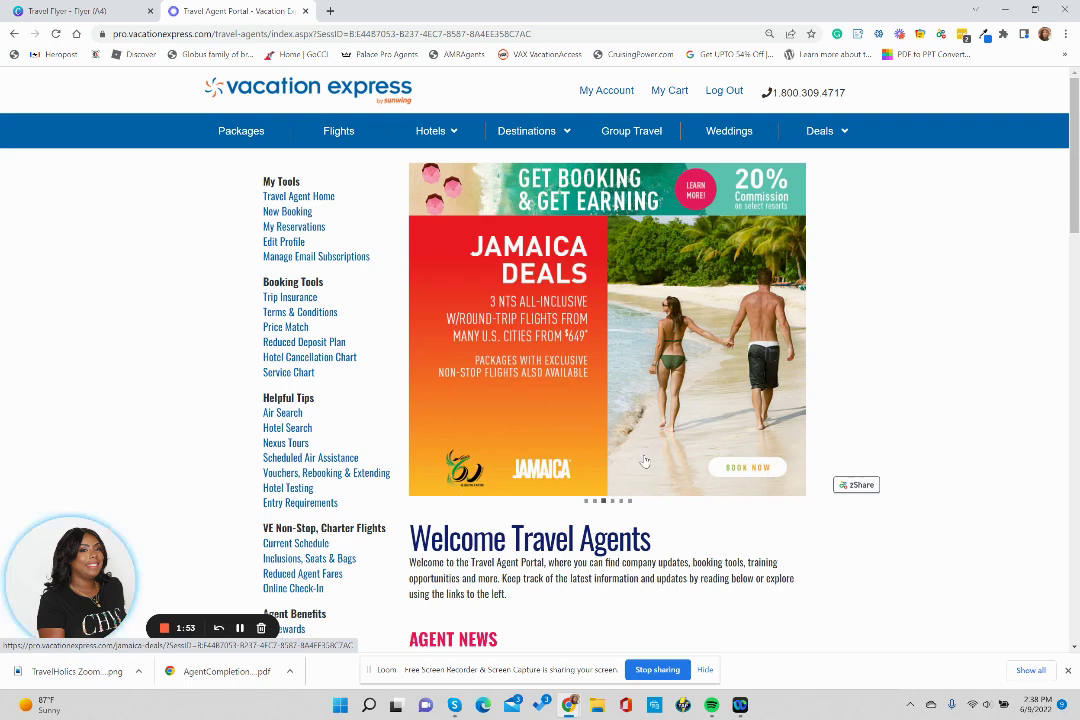
left_click(614, 503)
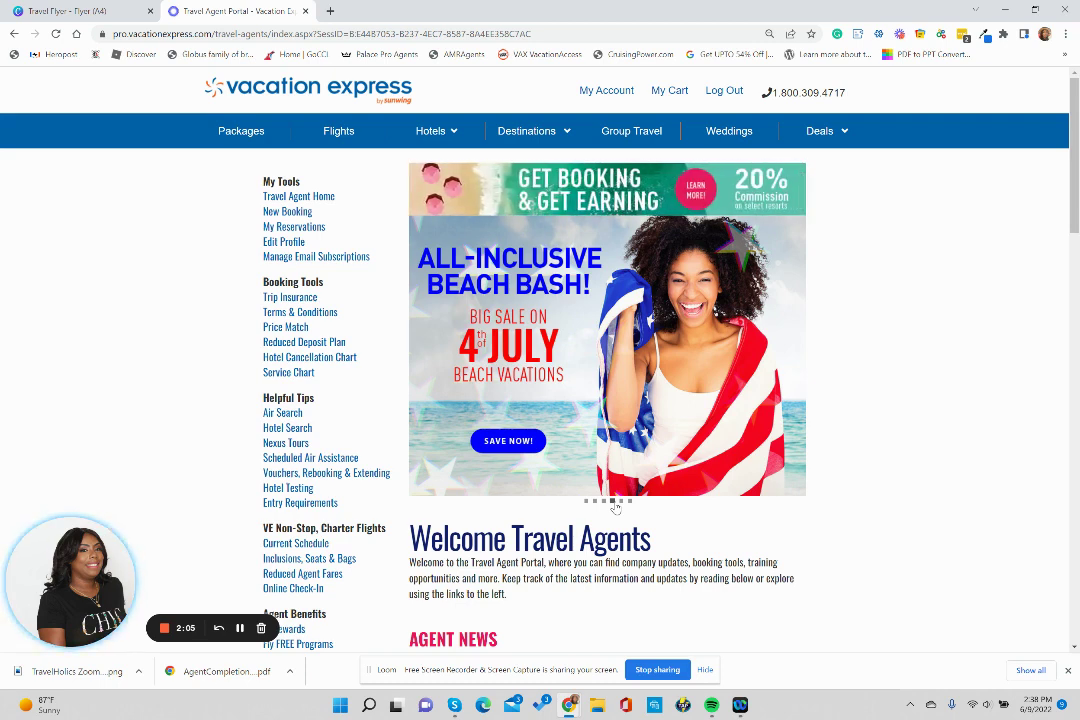
left_click(832, 134)
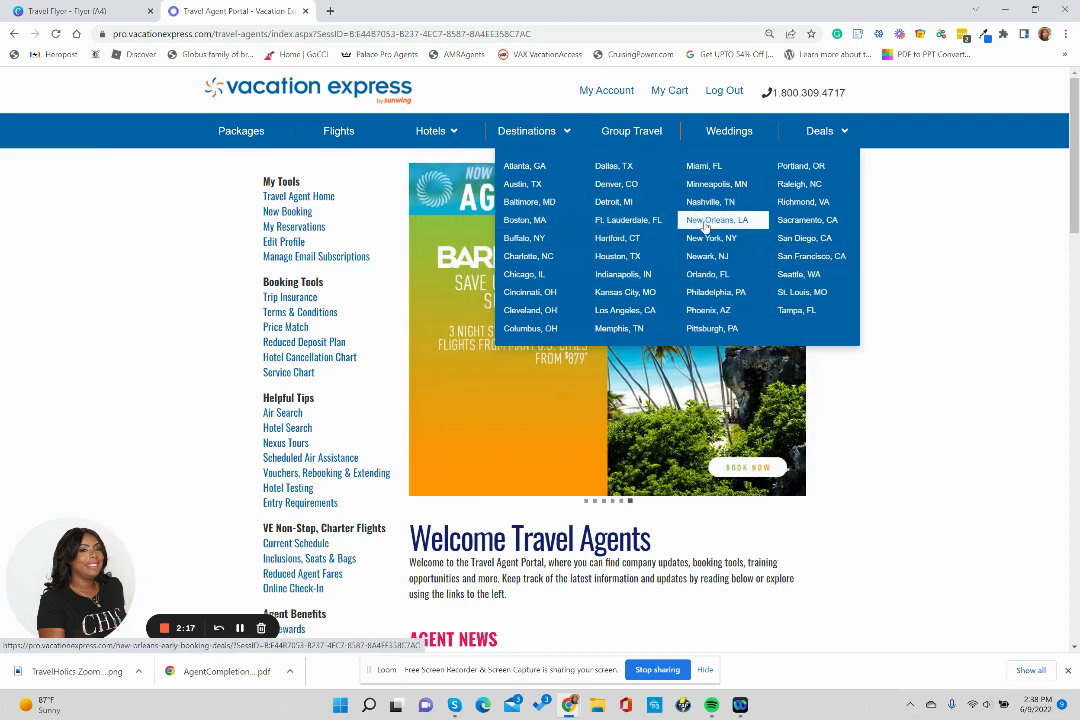
Open the Baltimore, MD deals page and scroll its resort listings down to Punta Cana.
left_click(566, 203)
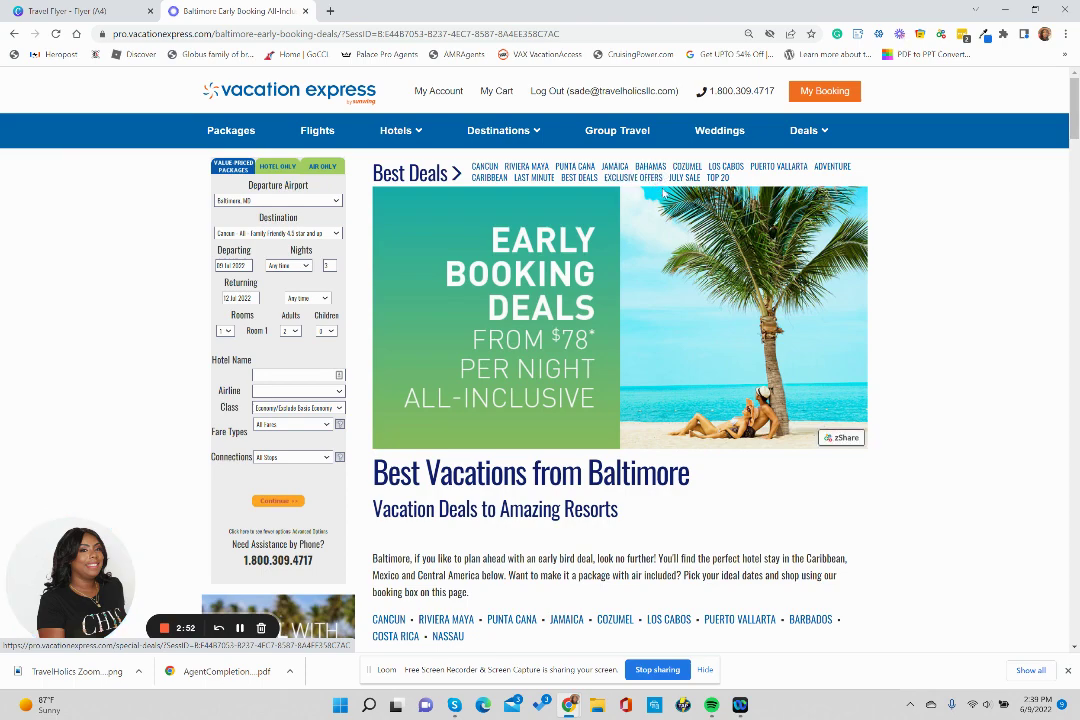
scroll(645, 242, "down", 2)
scroll(645, 242, "down", 5)
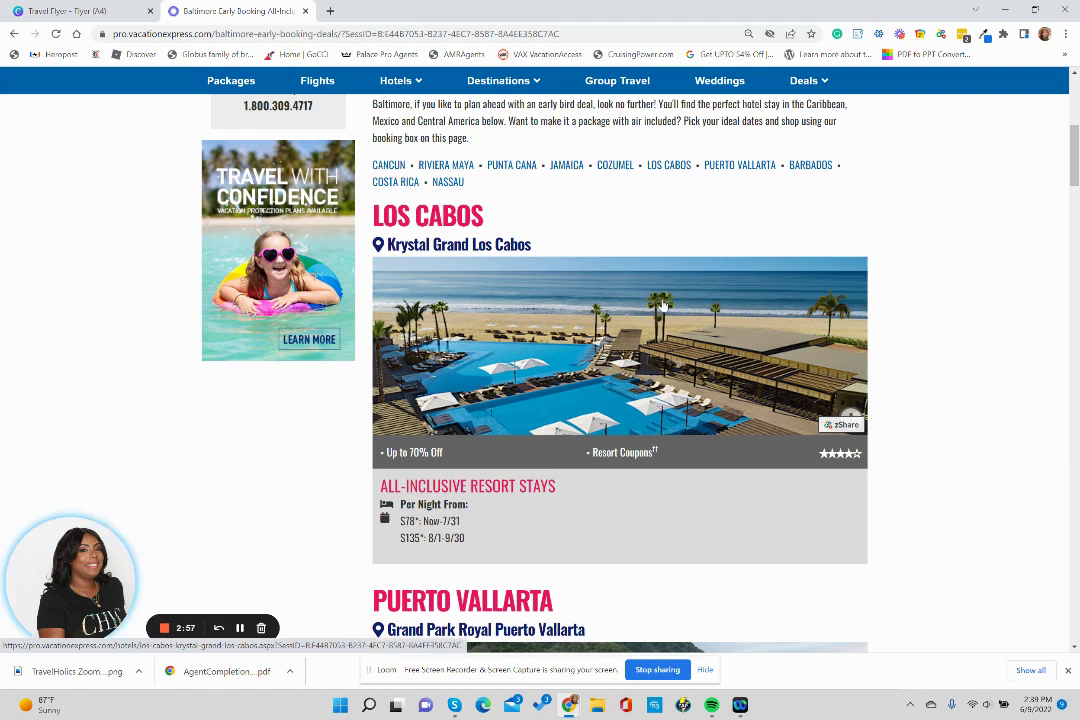
scroll(707, 325, "down", 2)
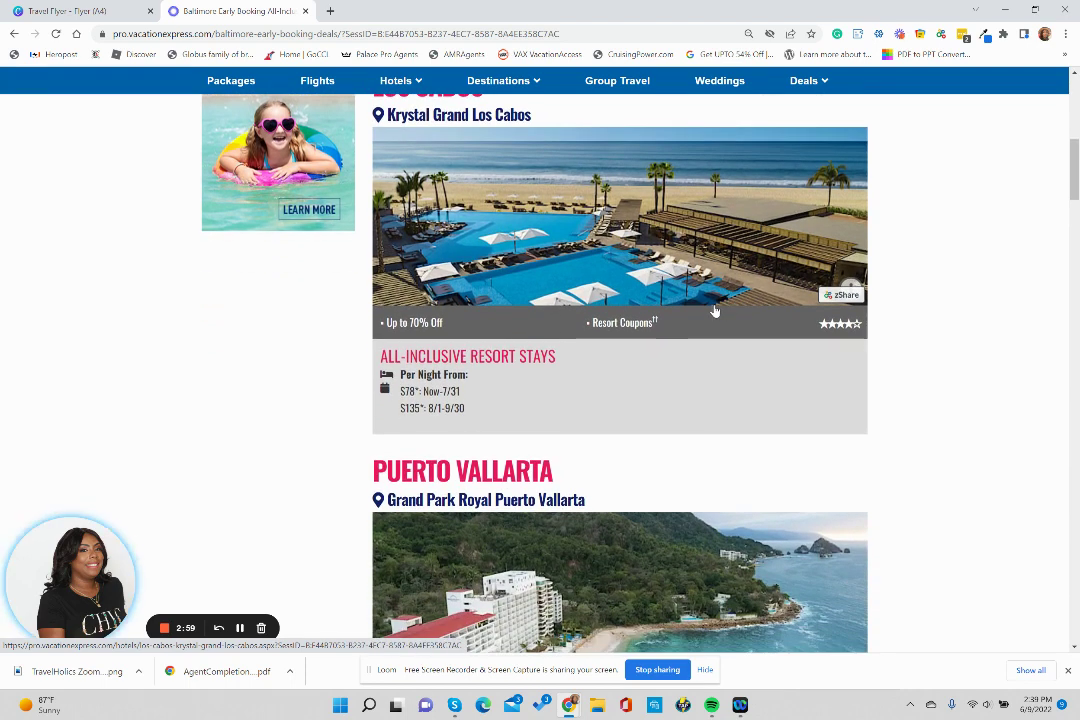
scroll(720, 311, "down", 1)
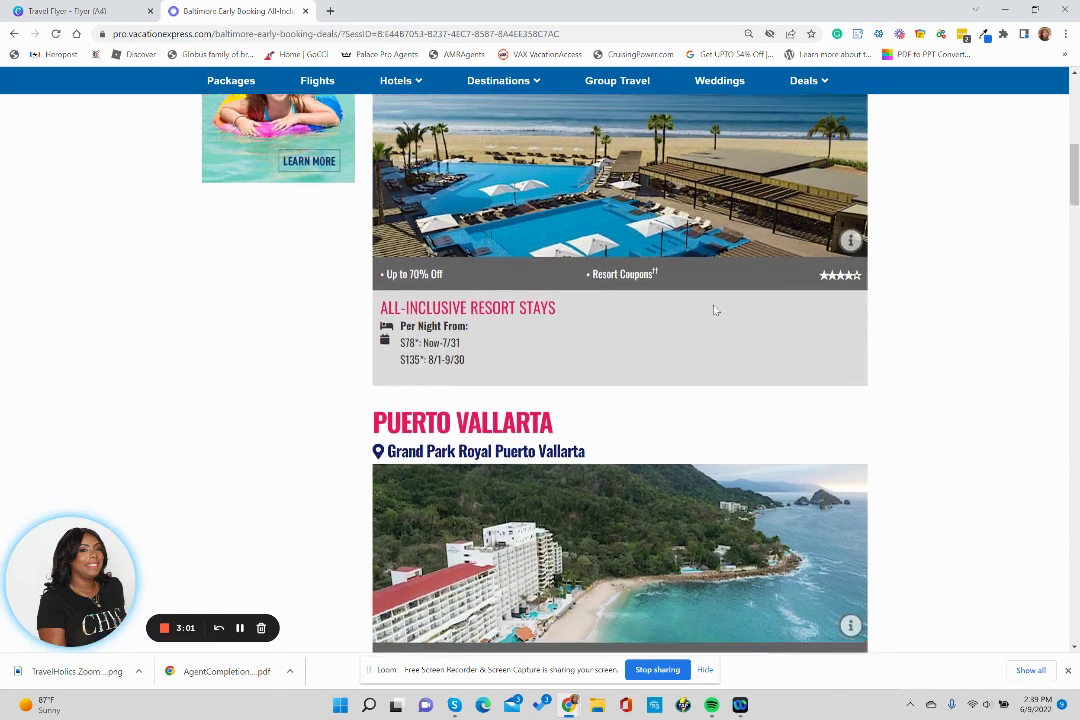
scroll(713, 308, "up", 2)
scroll(586, 252, "up", 1)
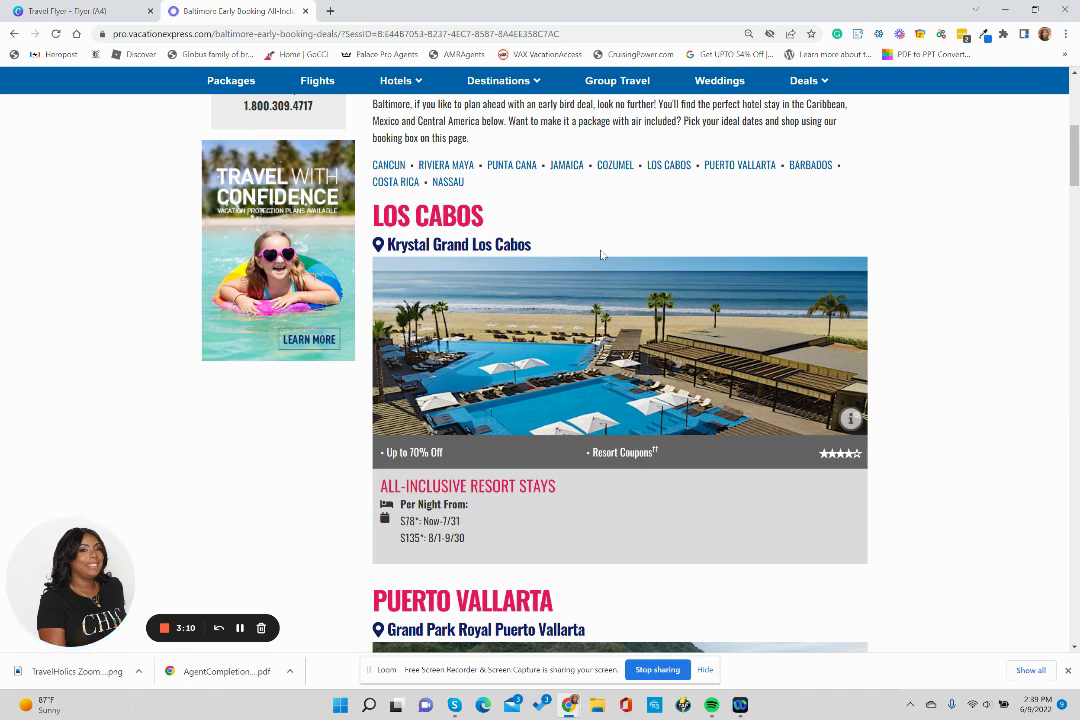
scroll(604, 290, "down", 2)
scroll(604, 301, "down", 5)
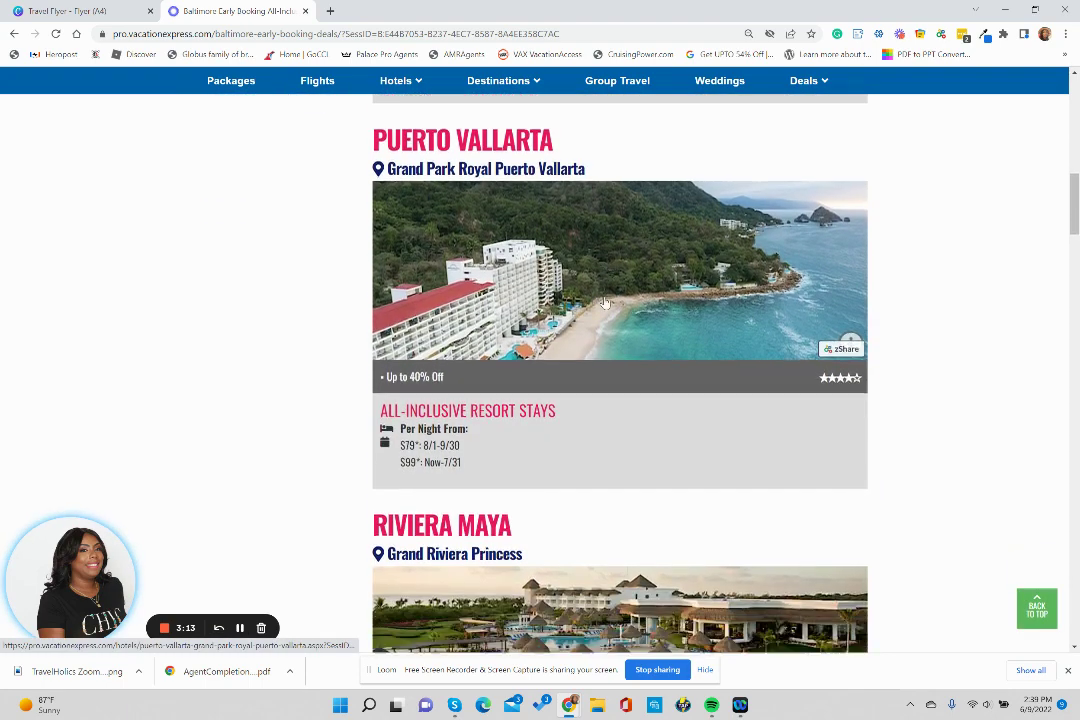
scroll(604, 301, "down", 3)
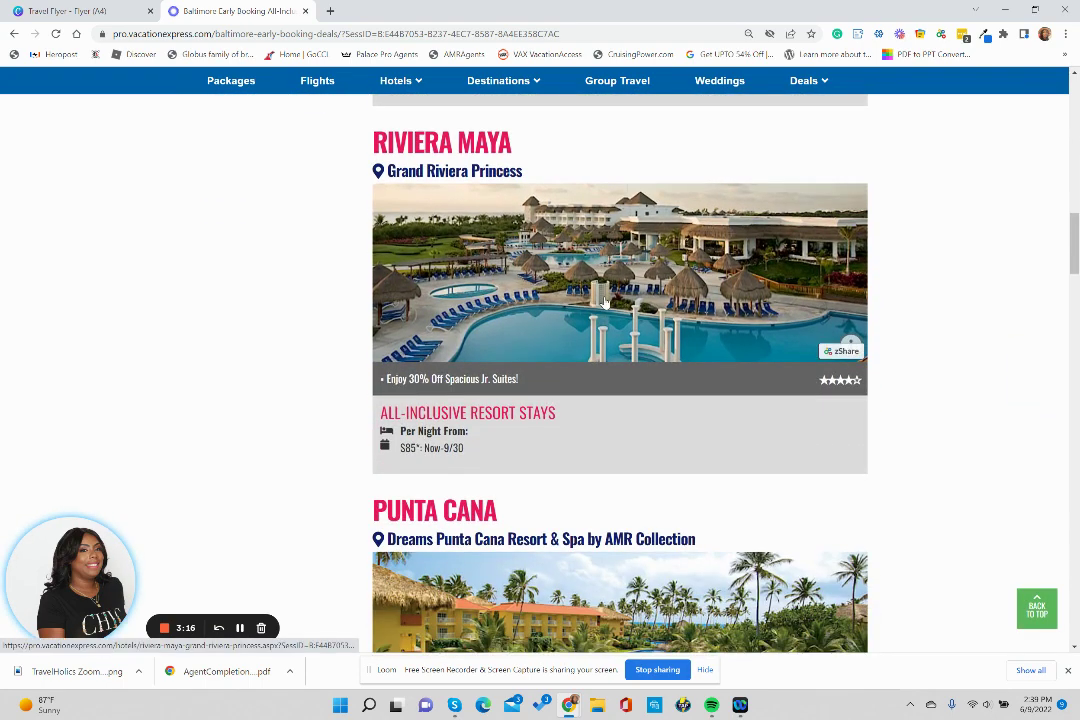
scroll(604, 302, "down", 1)
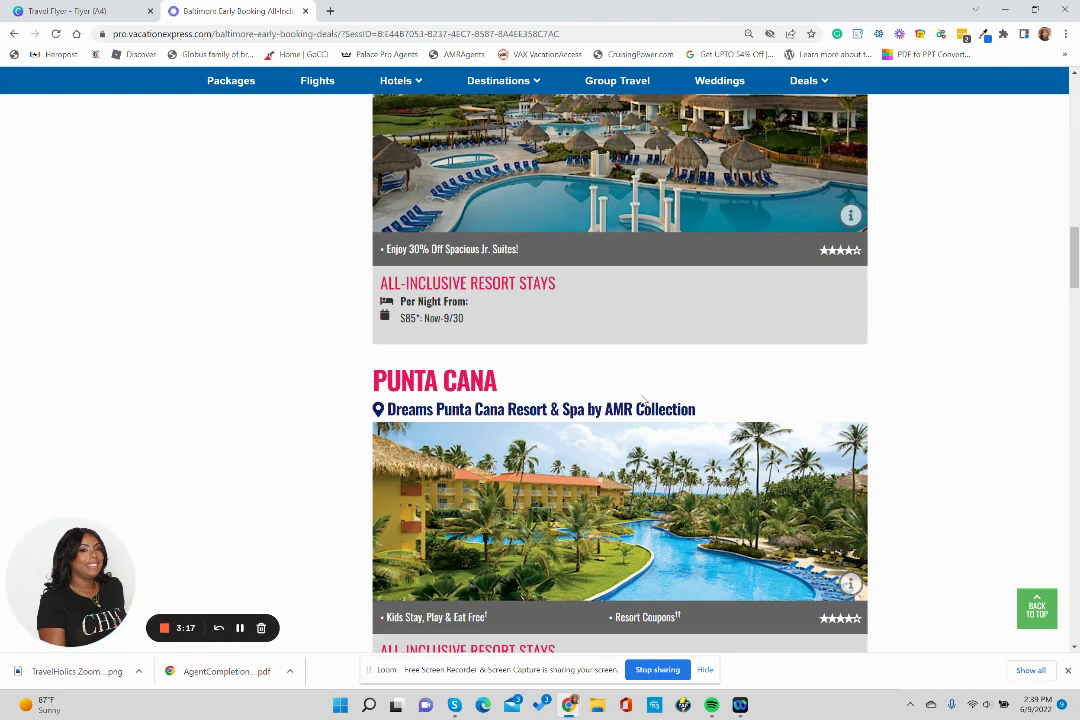
scroll(652, 416, "down", 2)
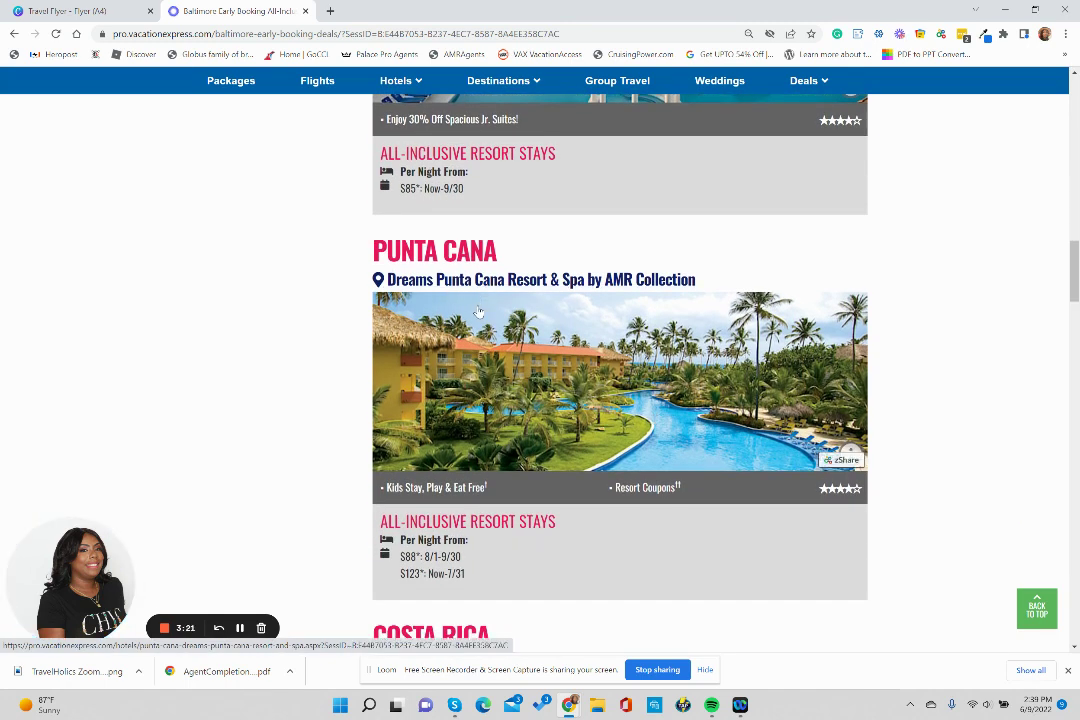
scroll(475, 310, "down", 2)
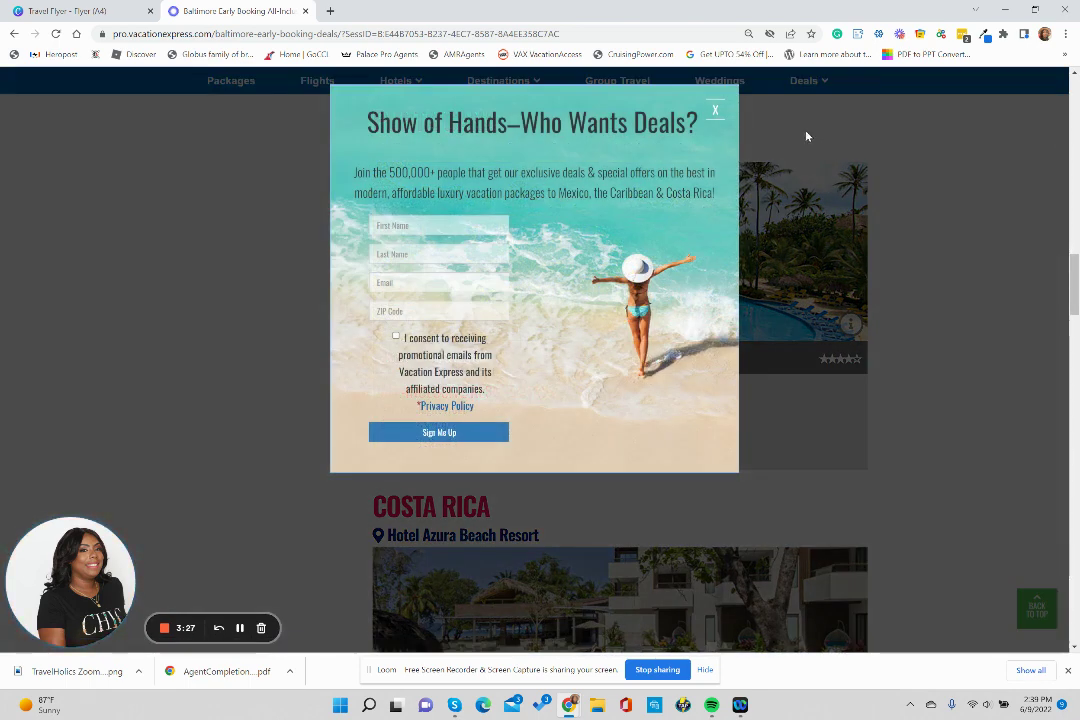
Dismiss the newsletter popup and scroll the deals page to the Cancun Riu Palace Costa Mujeres section.
left_click(721, 116)
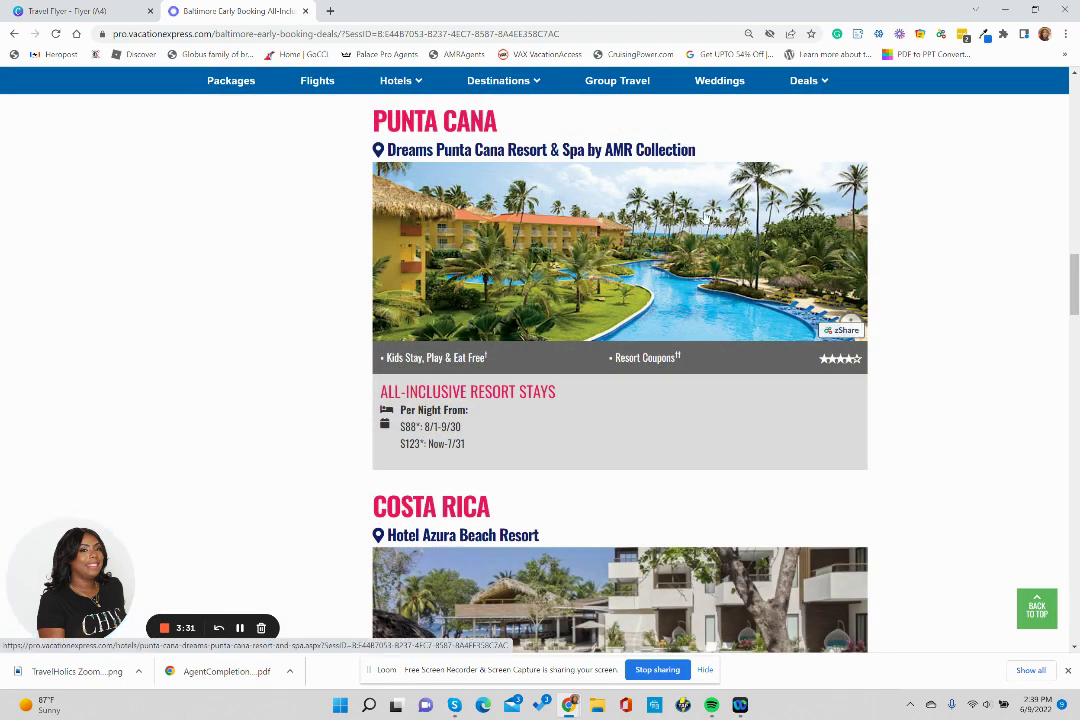
scroll(700, 200, "down", 3)
scroll(705, 216, "down", 3)
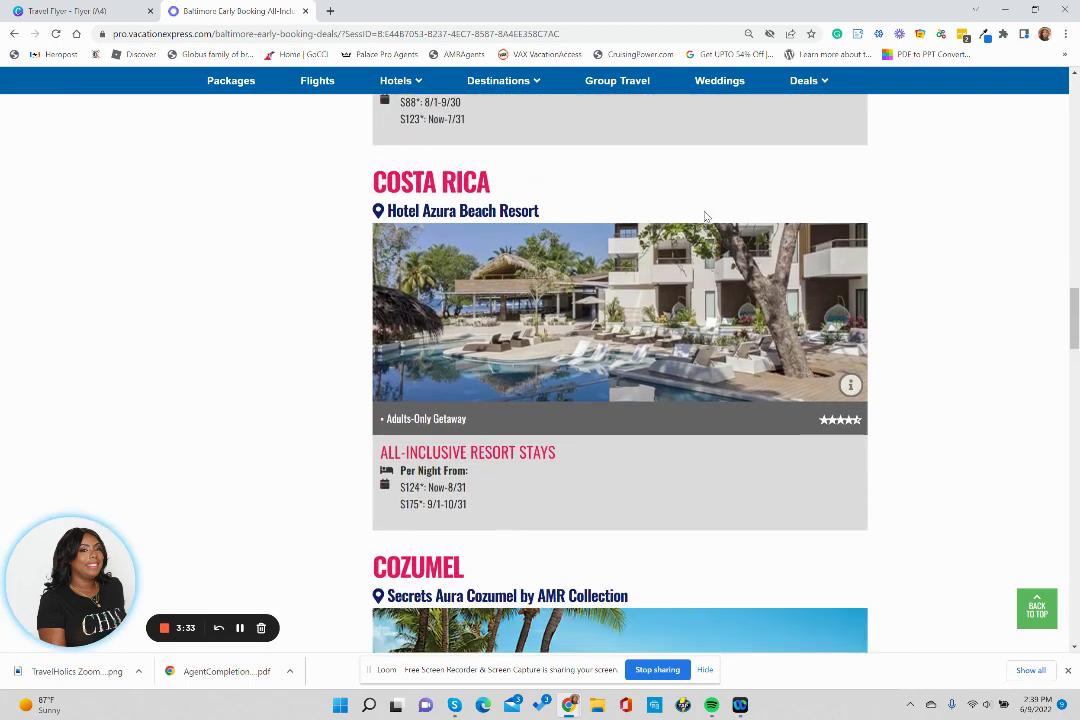
scroll(705, 216, "down", 5)
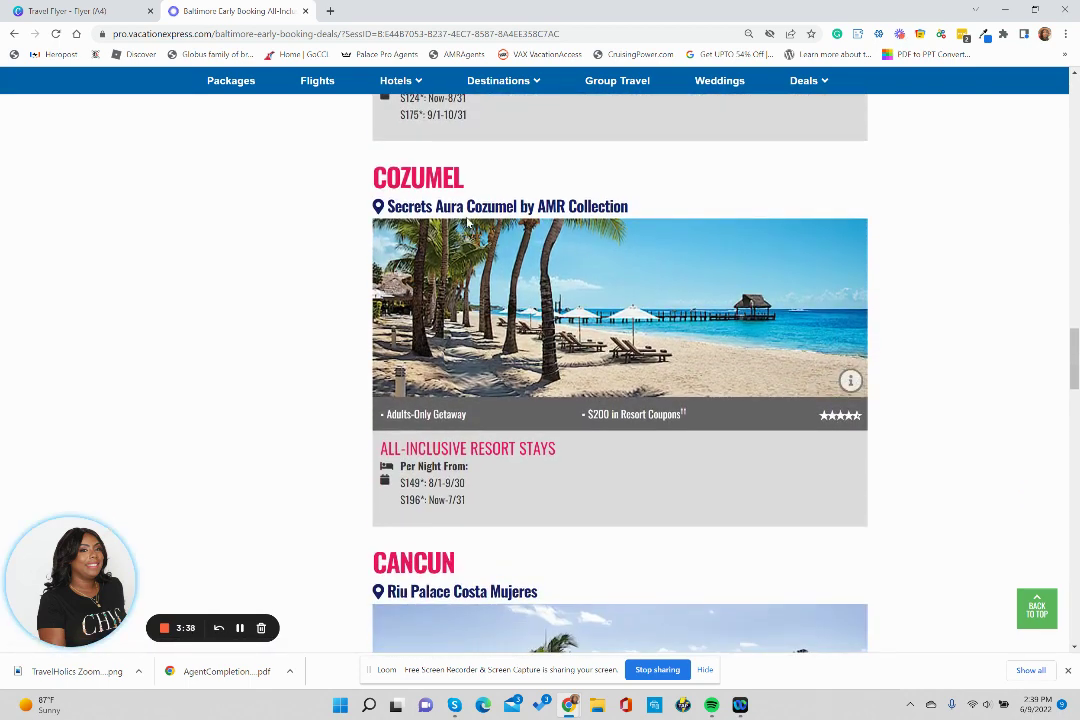
scroll(547, 221, "down", 7)
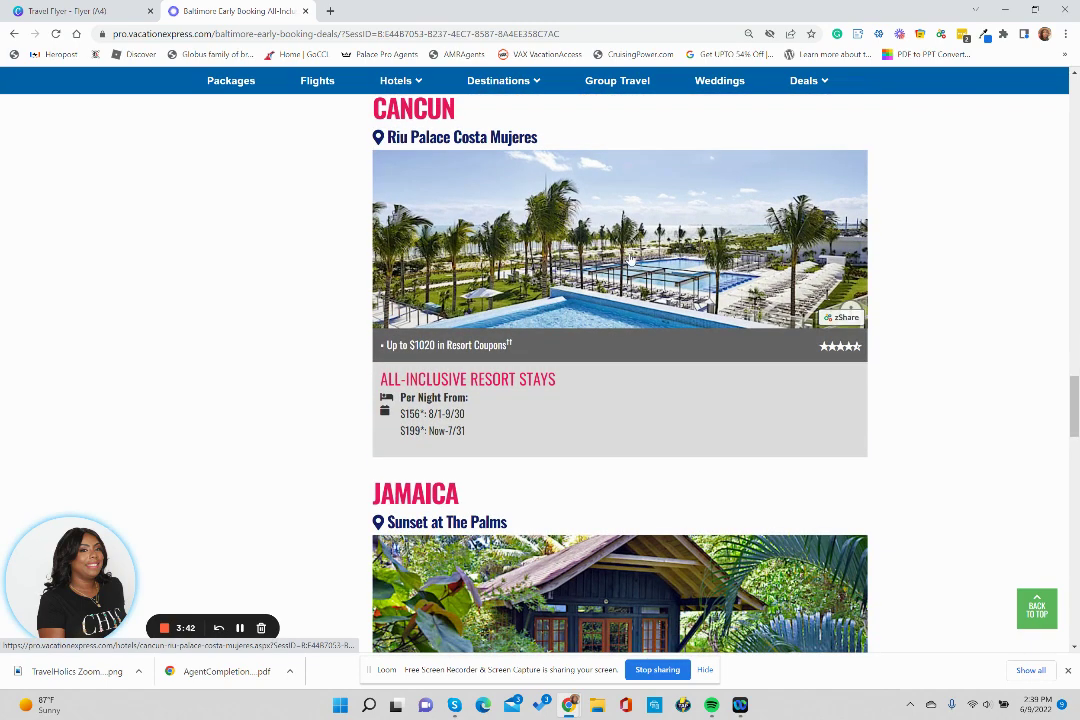
scroll(628, 260, "up", 1)
scroll(625, 261, "down", 6)
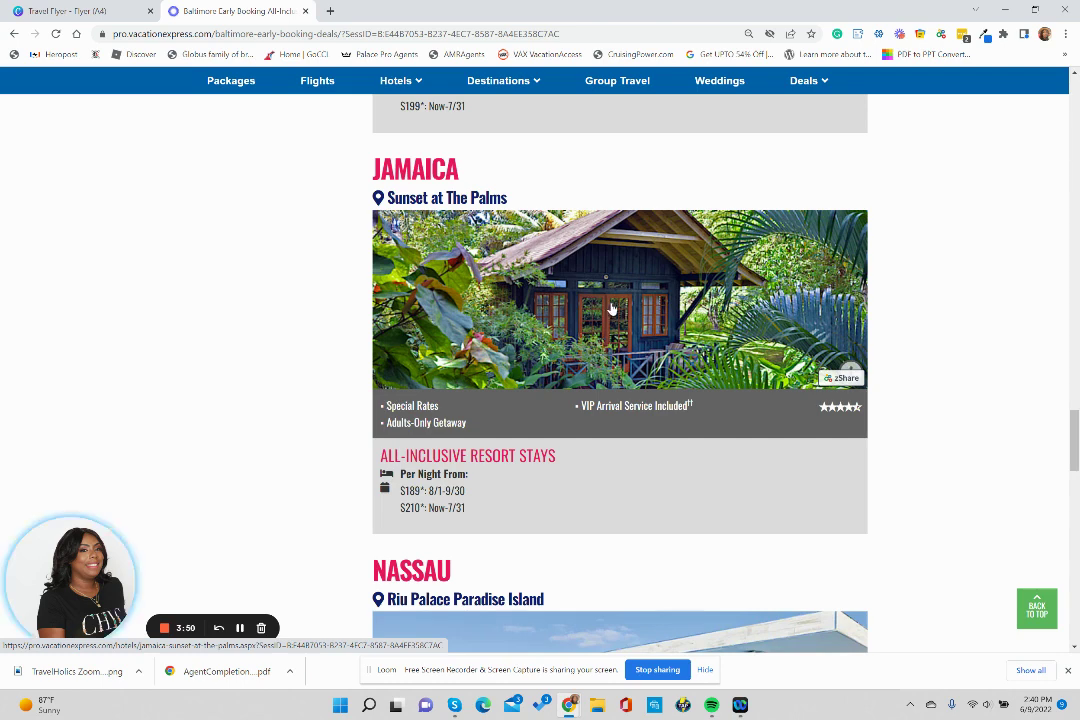
scroll(615, 309, "down", 1)
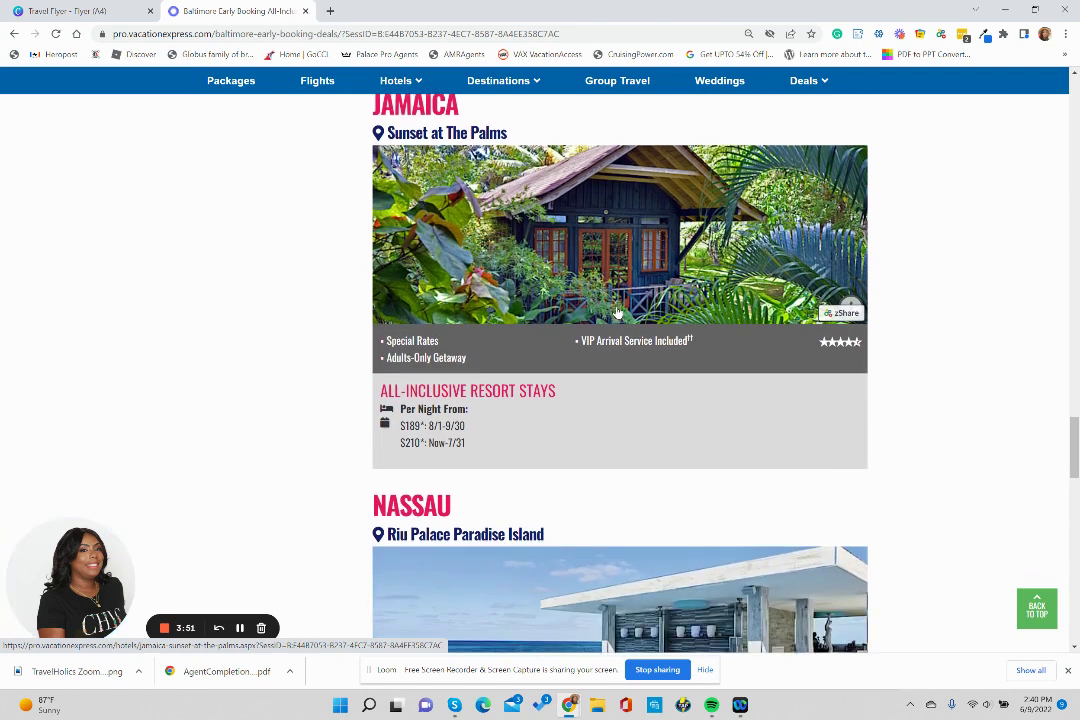
scroll(615, 309, "down", 3)
scroll(617, 310, "up", 3)
scroll(600, 294, "down", 1)
scroll(600, 294, "down", 2)
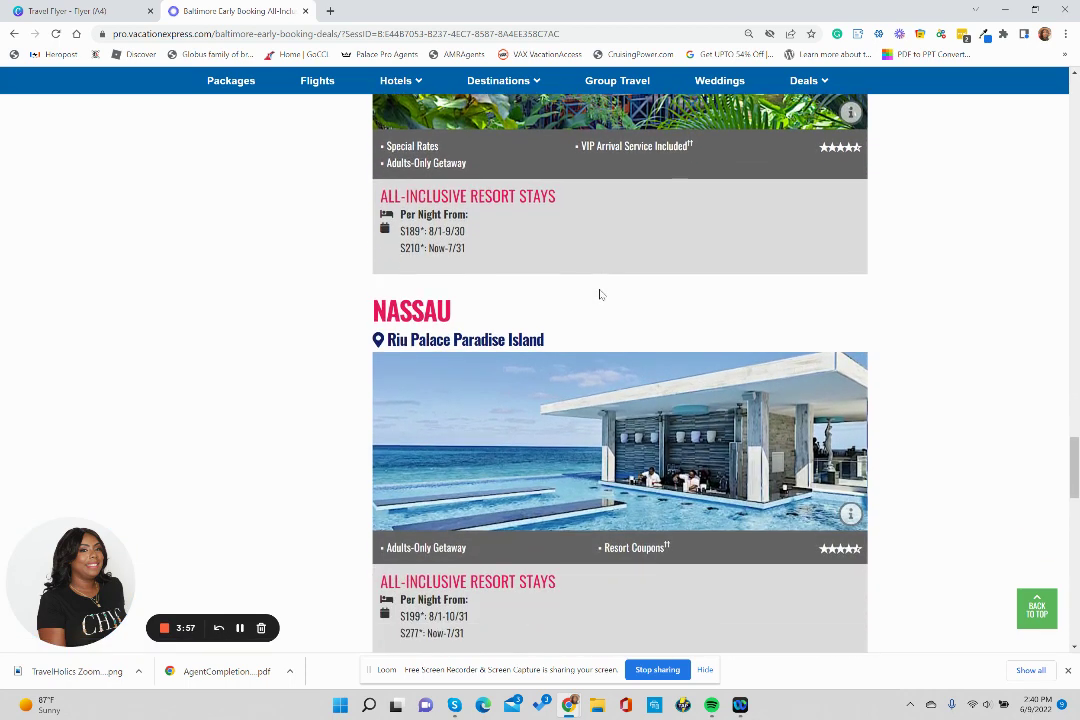
scroll(600, 294, "up", 1)
scroll(600, 294, "down", 1)
scroll(600, 294, "down", 2)
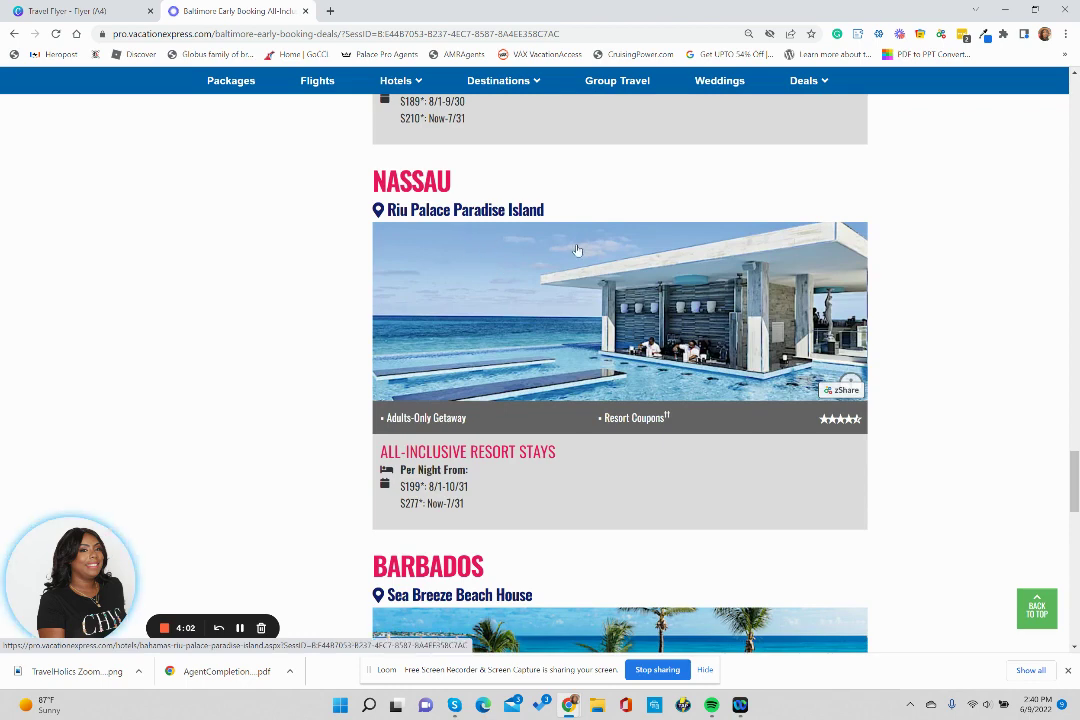
scroll(606, 293, "down", 4)
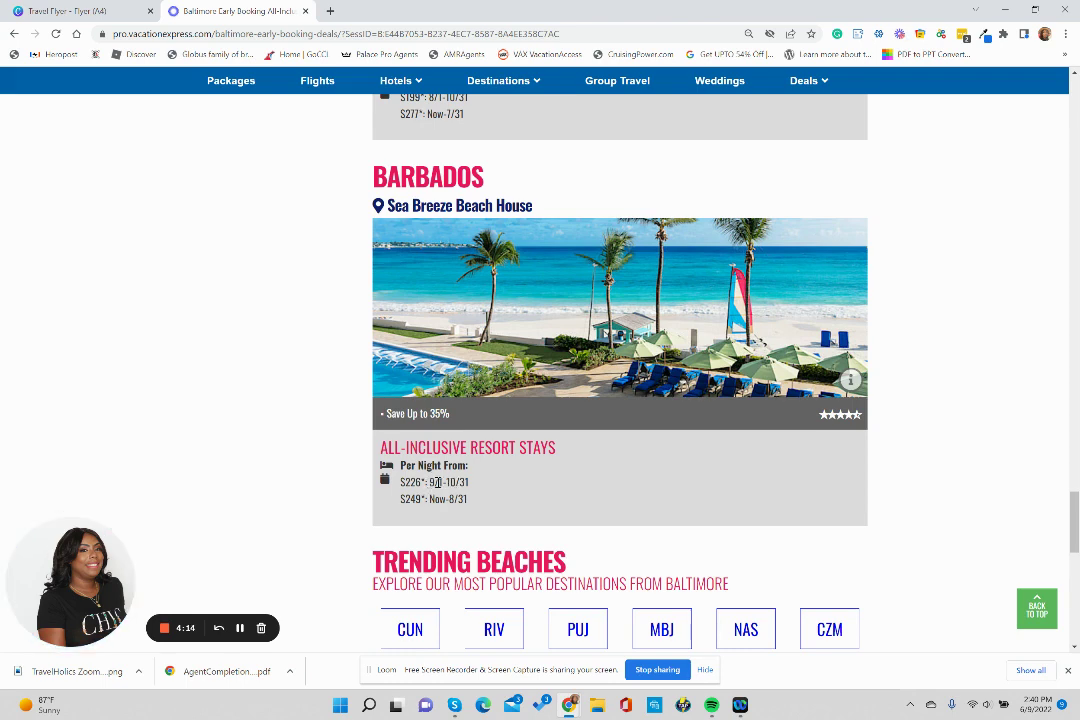
scroll(437, 482, "down", 2)
Highlight the $226* nightly price, then the Now-8/31 travel dates in the deal listing.
left_click_drag(401, 352, 426, 354)
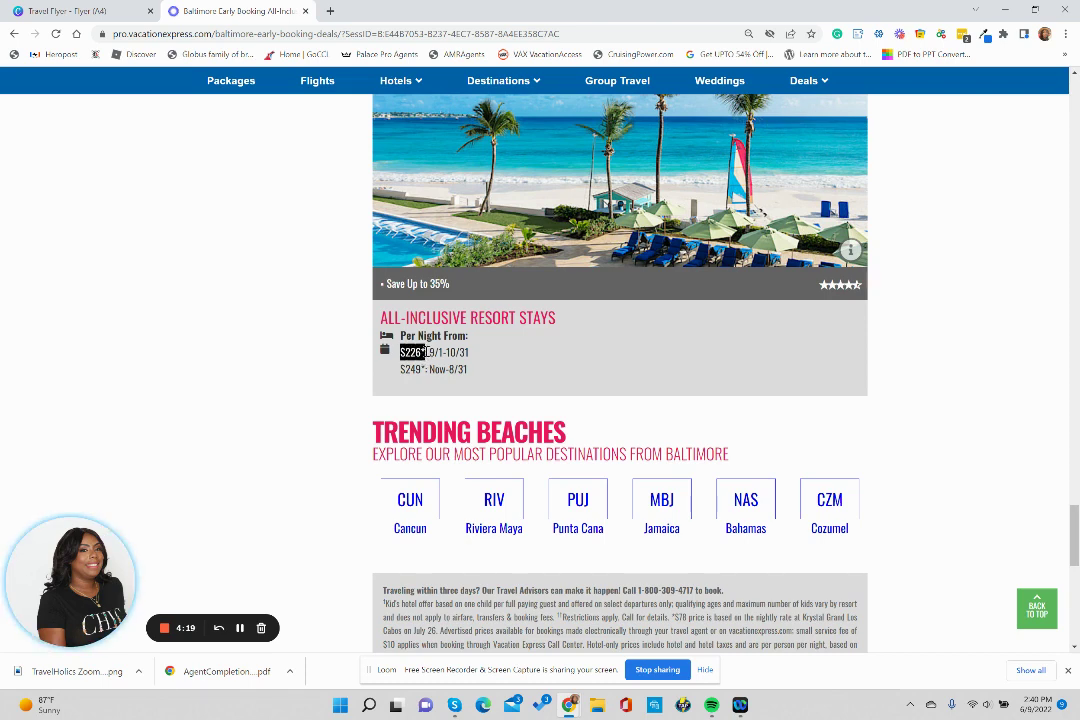
left_click(422, 353)
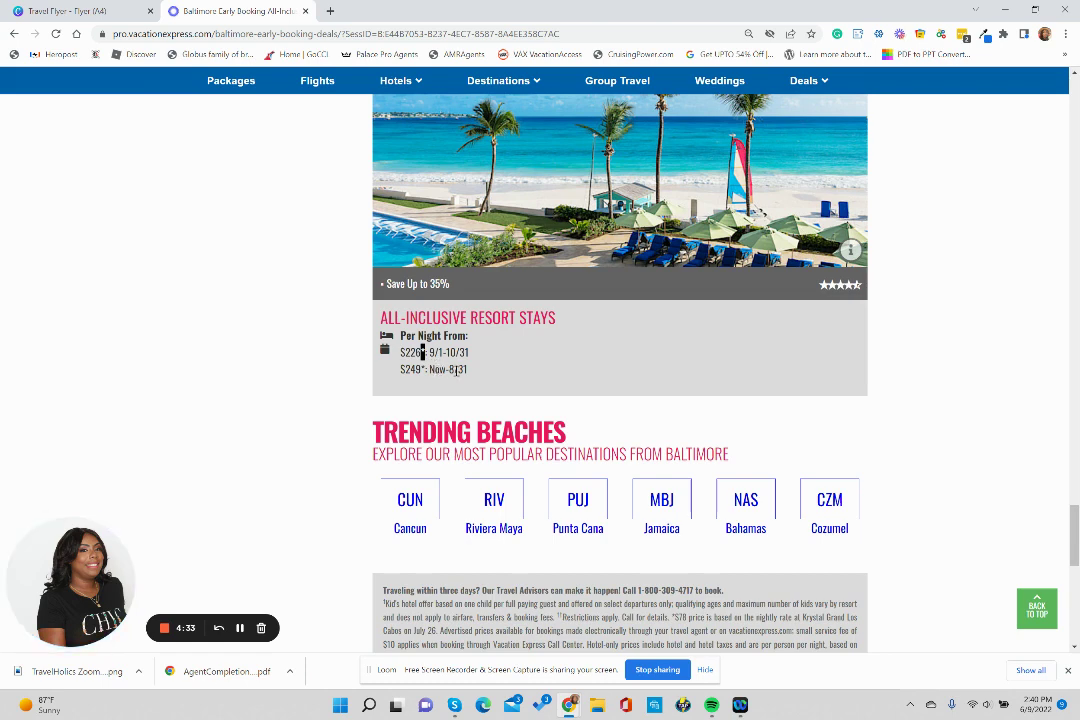
left_click_drag(429, 369, 467, 369)
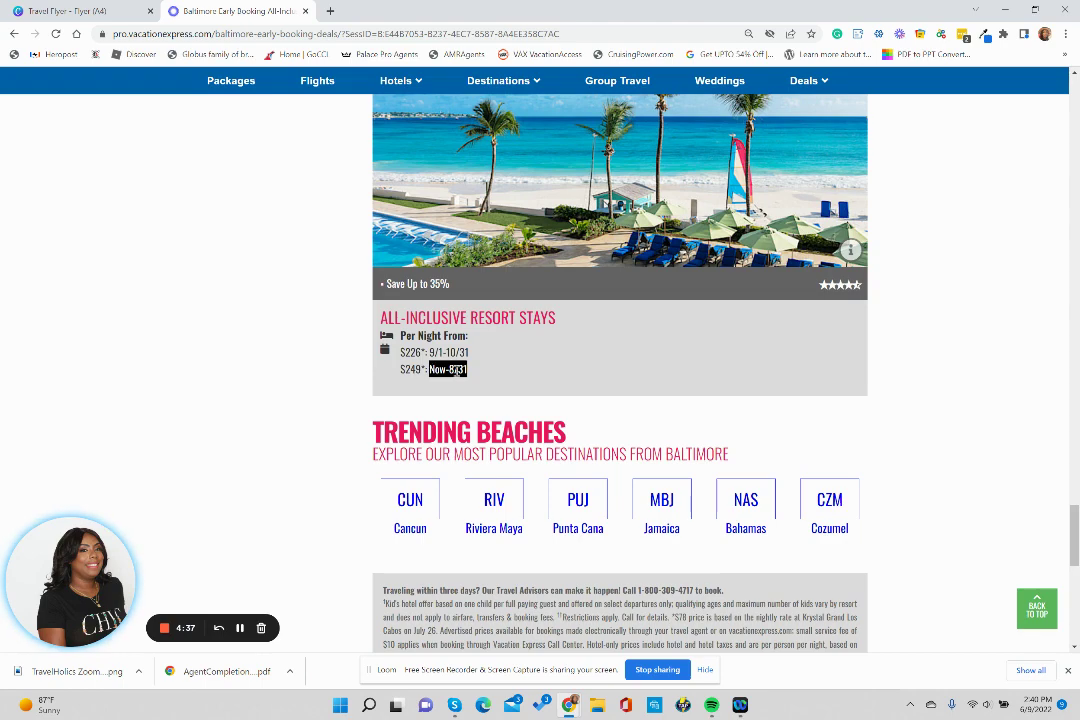
scroll(540, 380, "up", 3)
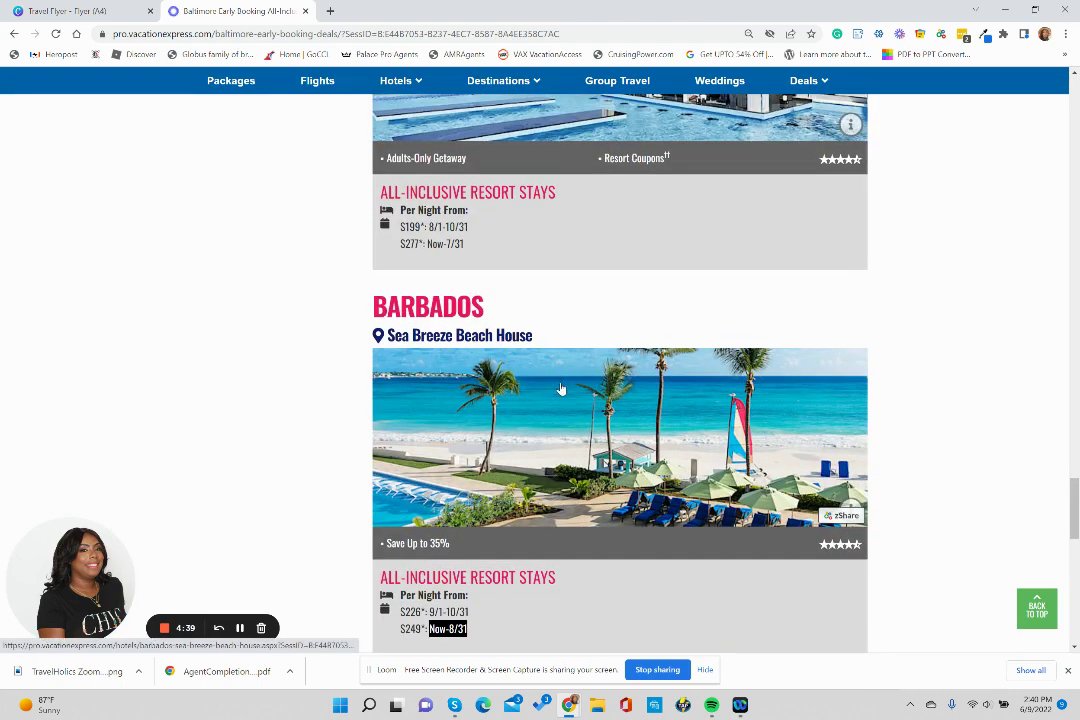
scroll(560, 389, "up", 6)
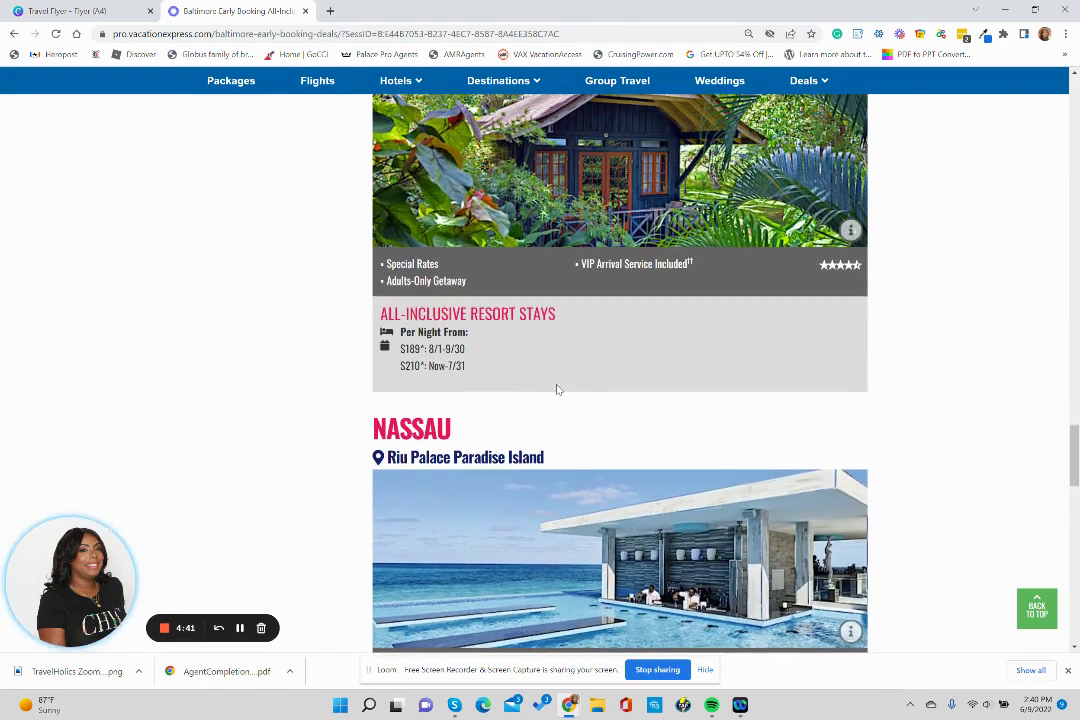
scroll(558, 389, "up", 6)
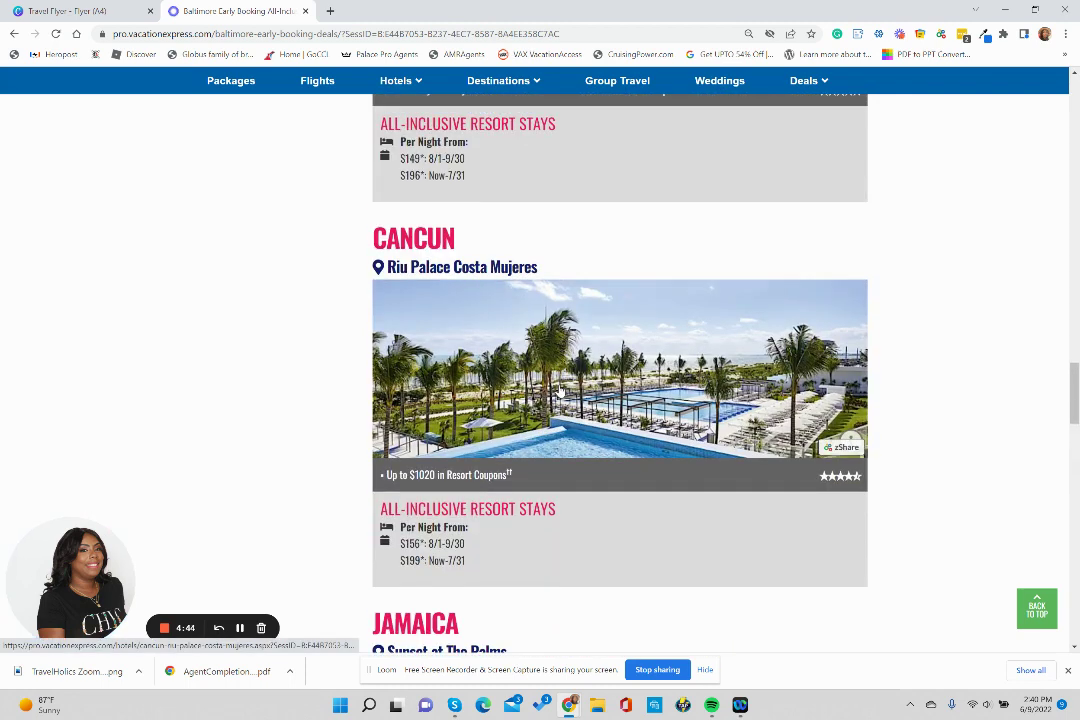
Scroll the Baltimore deals page down to the Riu Palace Costa Mujeres listing.
scroll(560, 390, "down", 1)
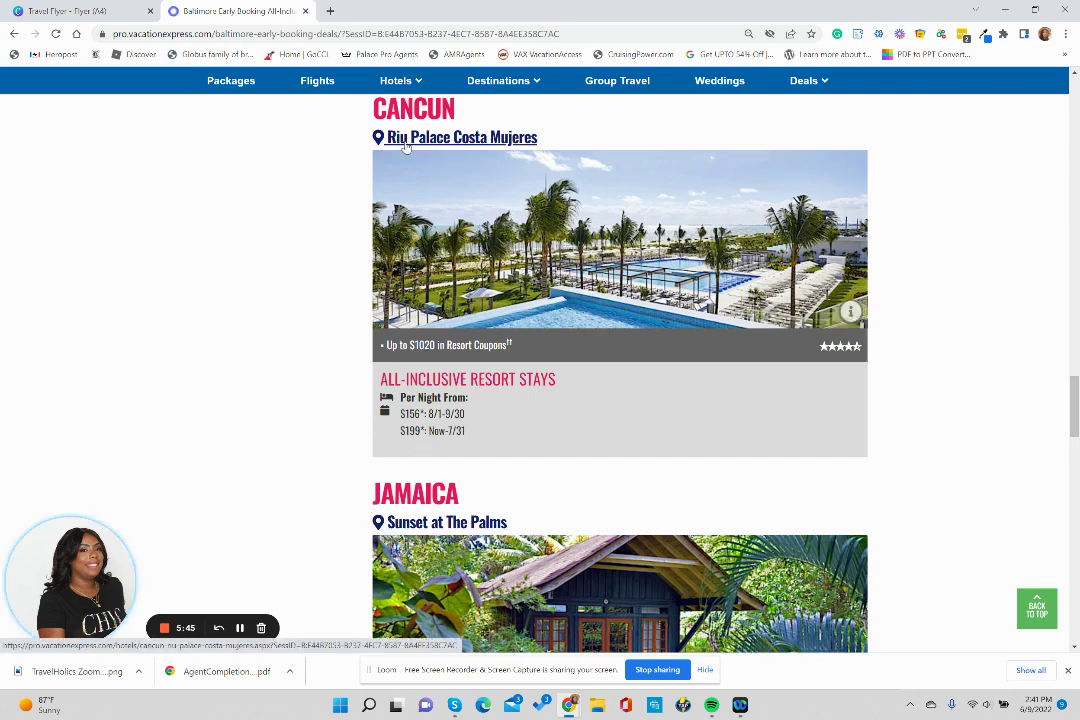
Open the Riu Palace Costa Mujeres link in a new tab and scroll through the hotel page.
right_click(474, 142)
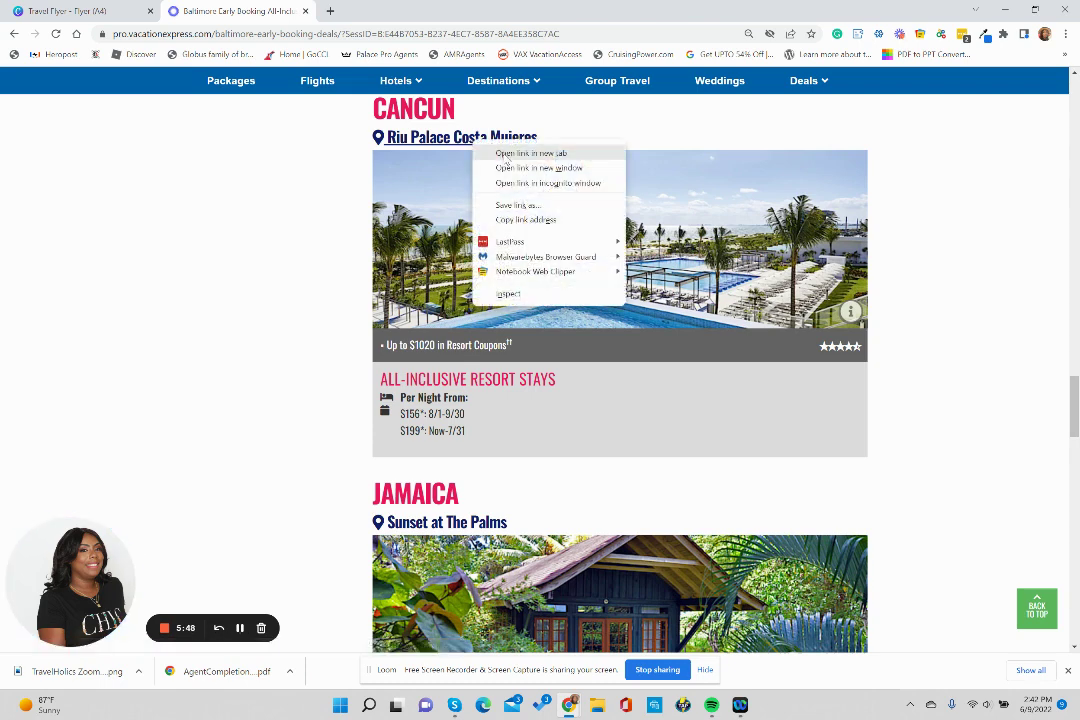
left_click(505, 154)
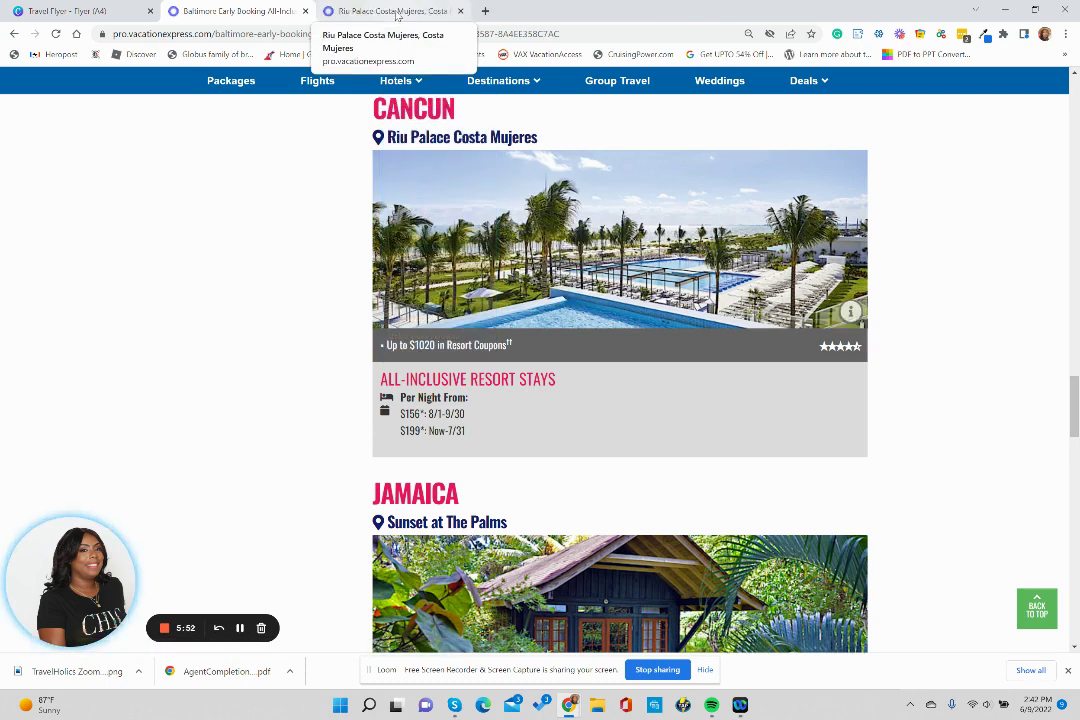
left_click(397, 12)
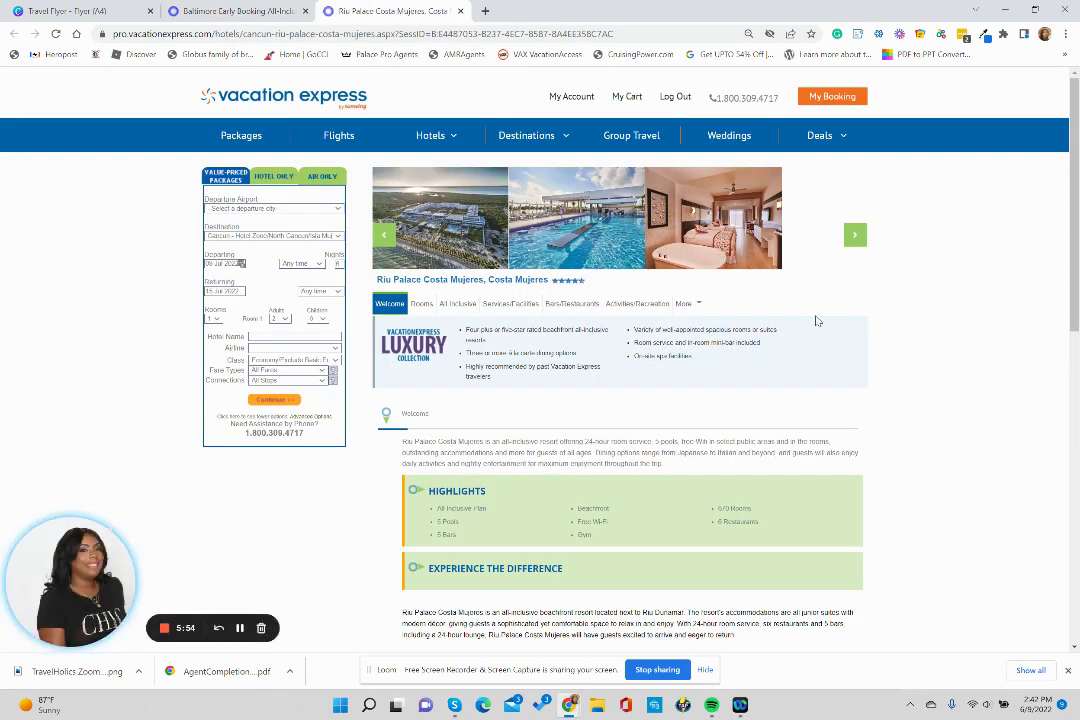
scroll(527, 374, "down", 1)
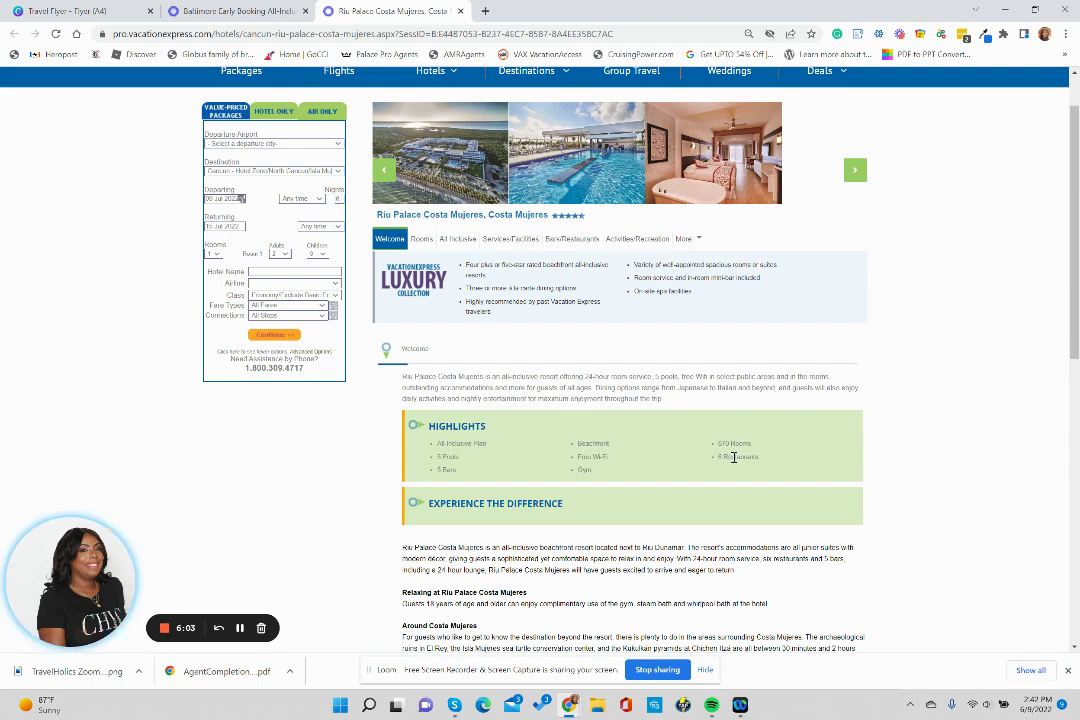
scroll(733, 457, "down", 4)
scroll(500, 420, "down", 4)
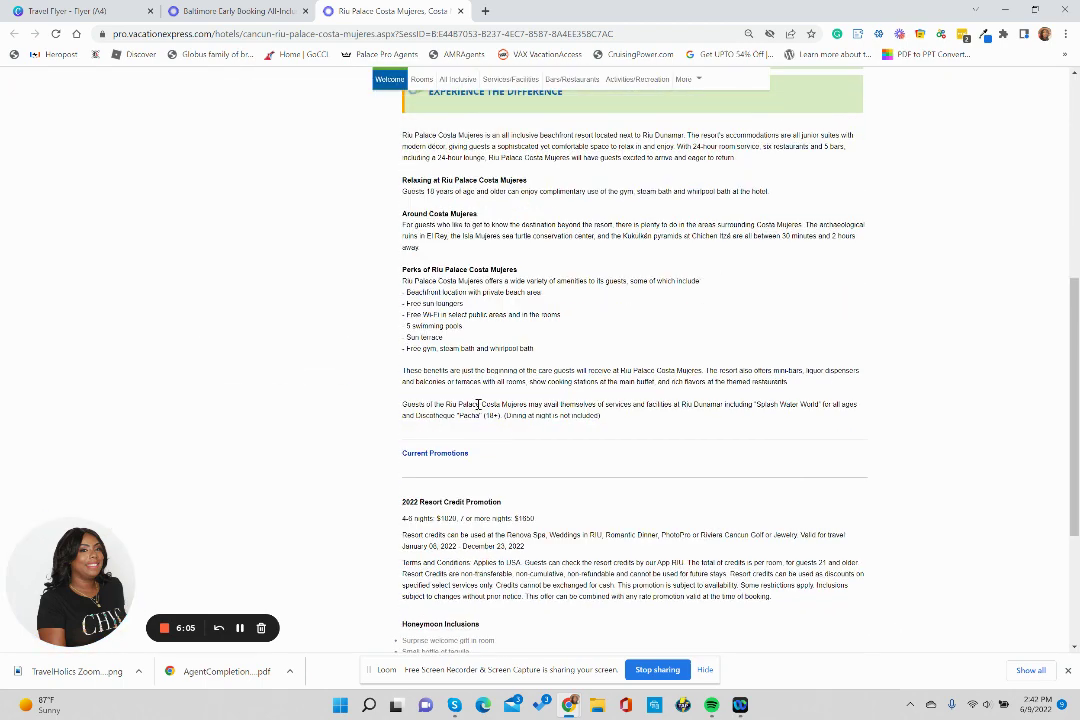
scroll(460, 371, "up", 1)
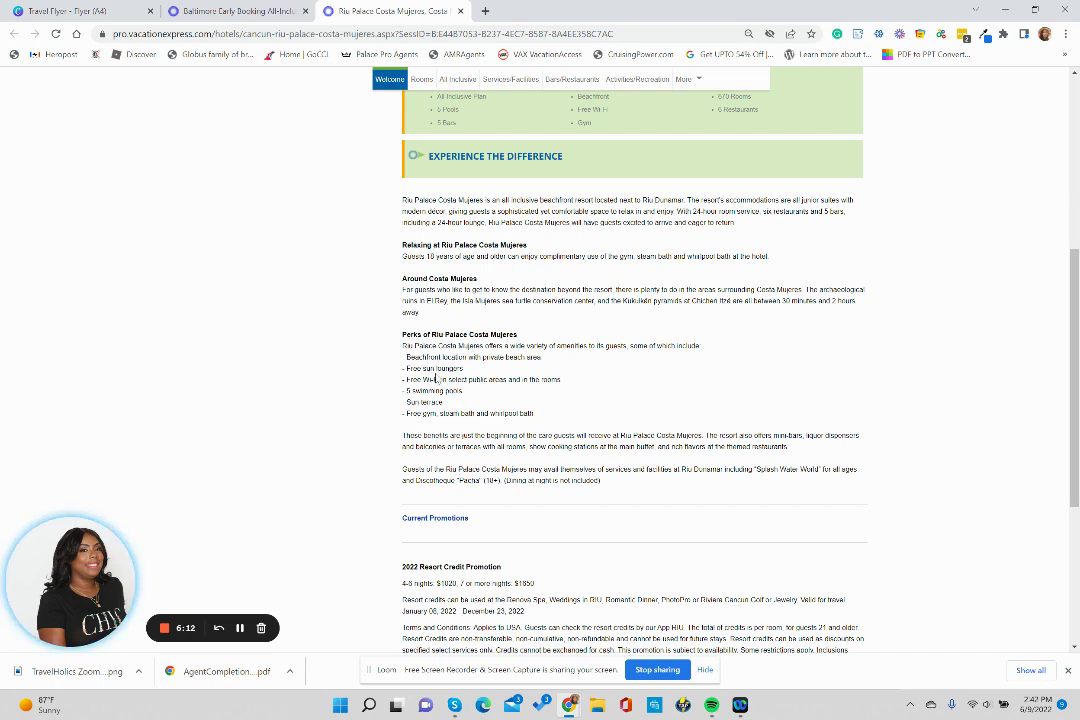
scroll(440, 380, "down", 1)
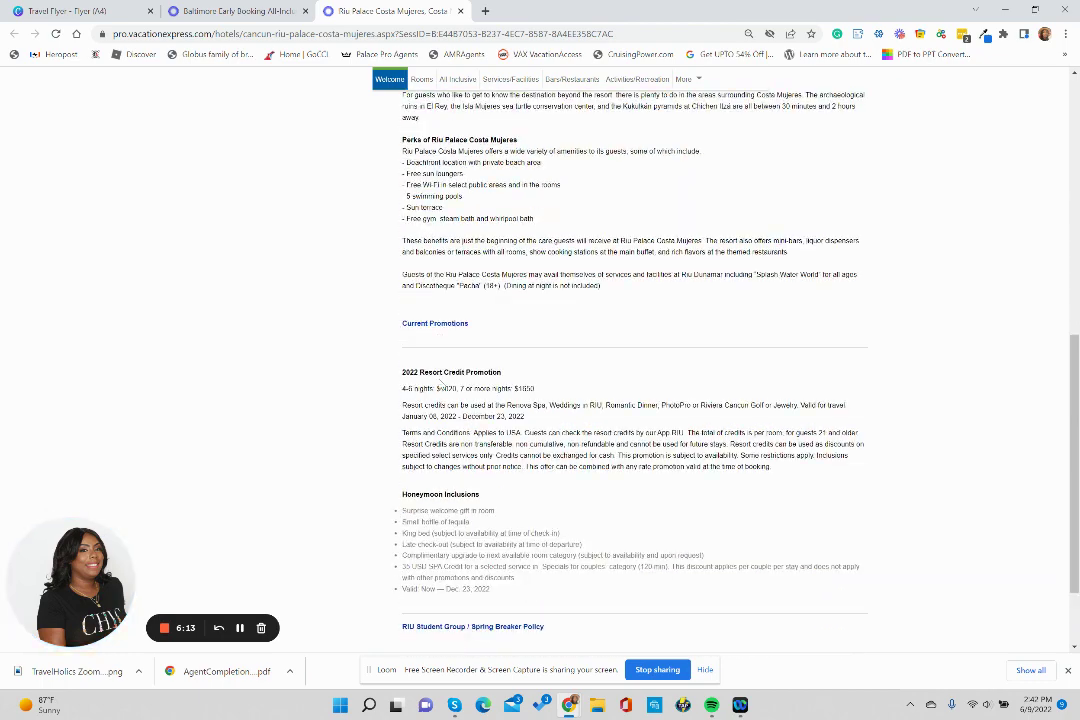
scroll(440, 380, "up", 6)
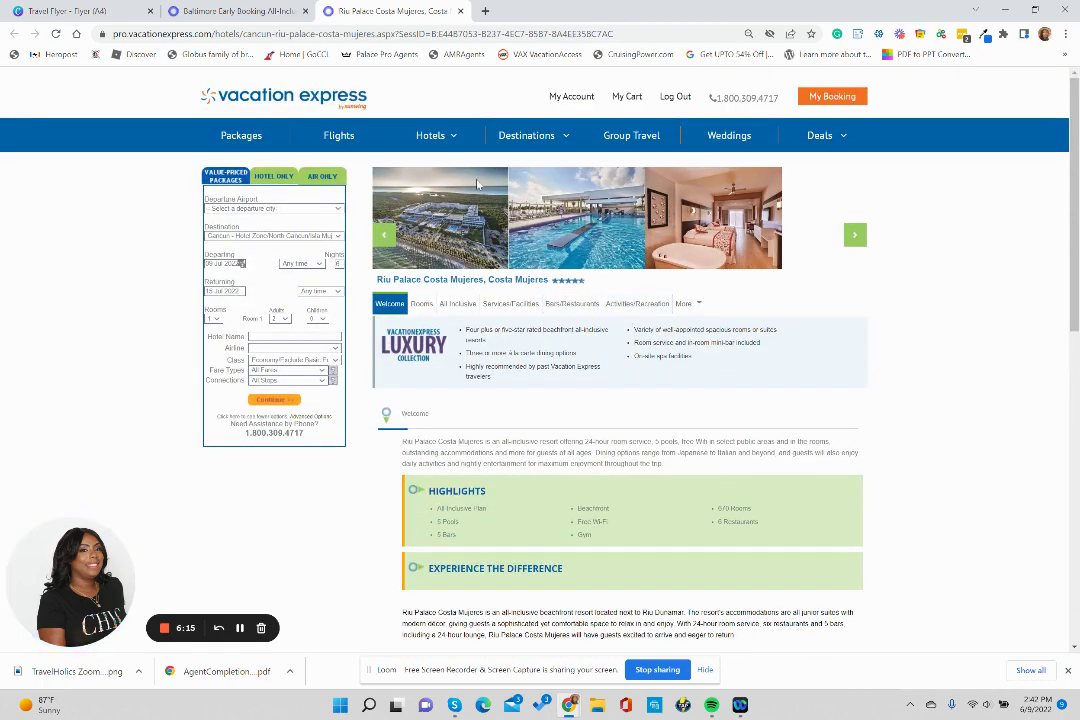
Replace the D9 Travel Affair title with RIP PALACE SALE and delete the Golf Tournament text.
left_click(115, 18)
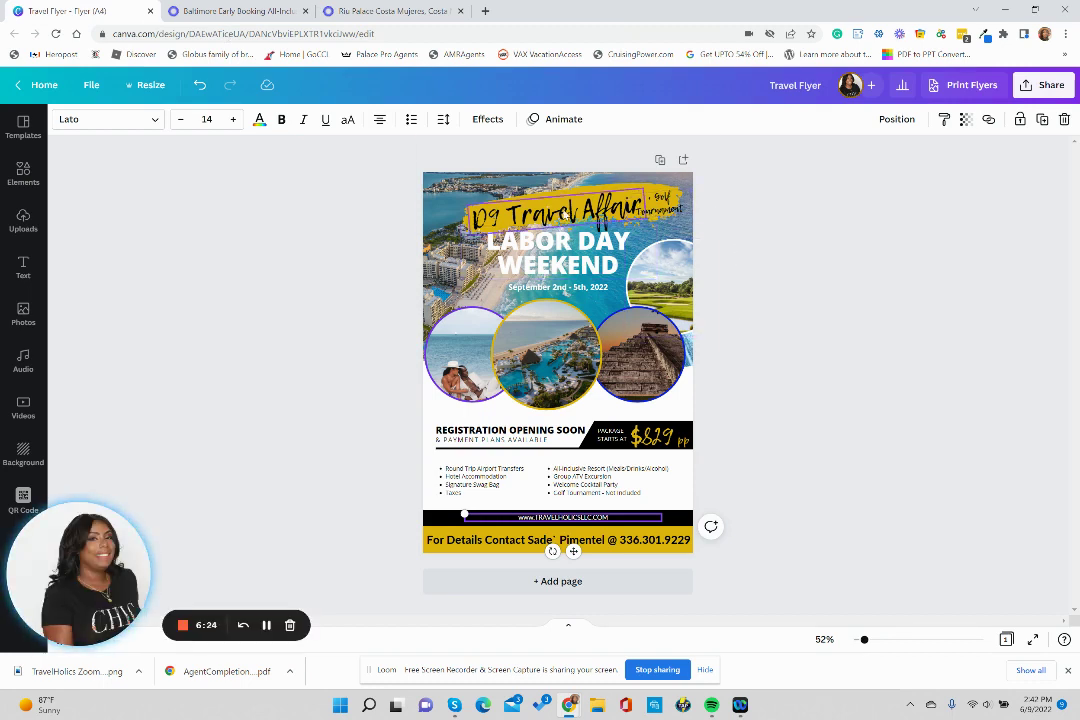
double_click(565, 210)
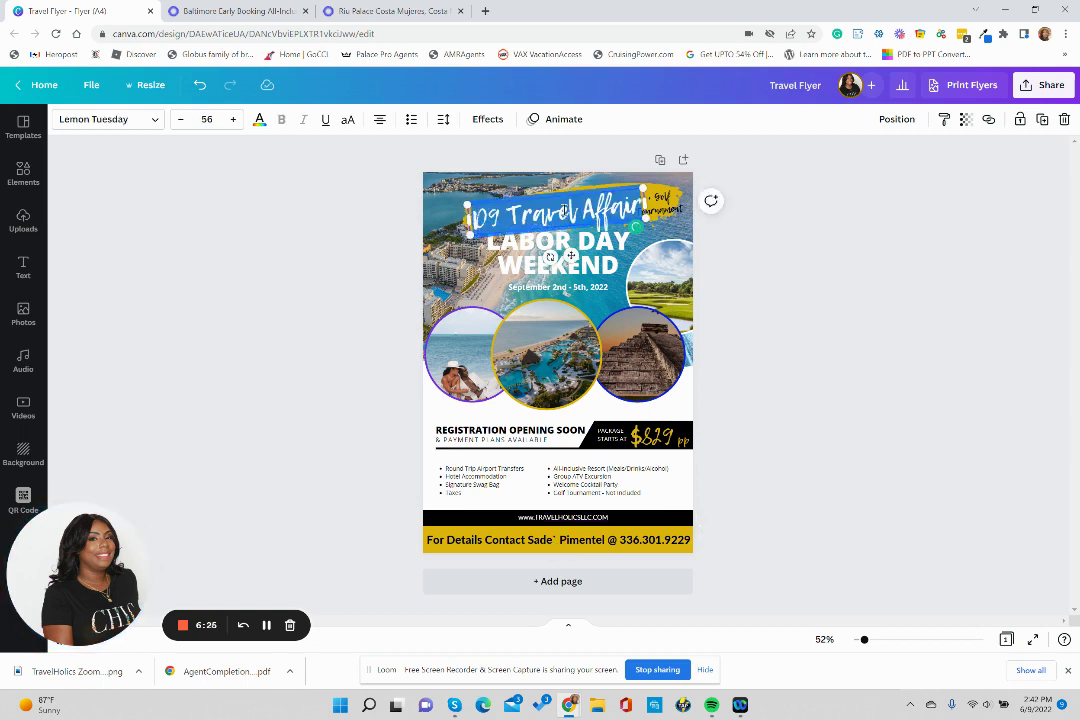
type("RIP P")
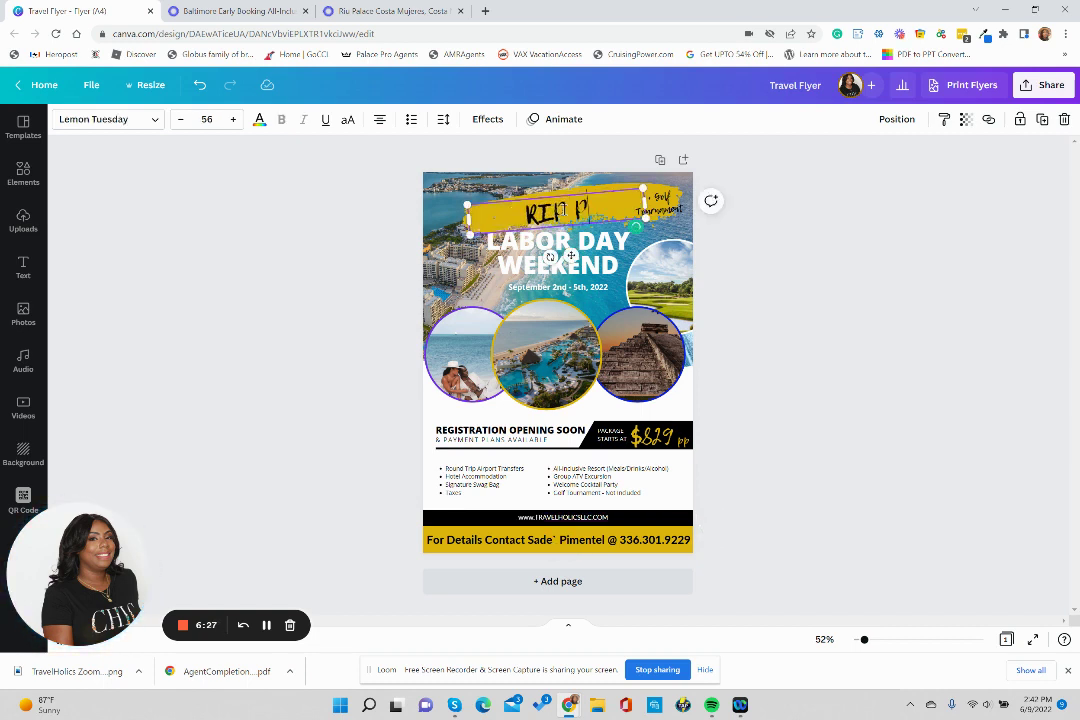
type("ALACE")
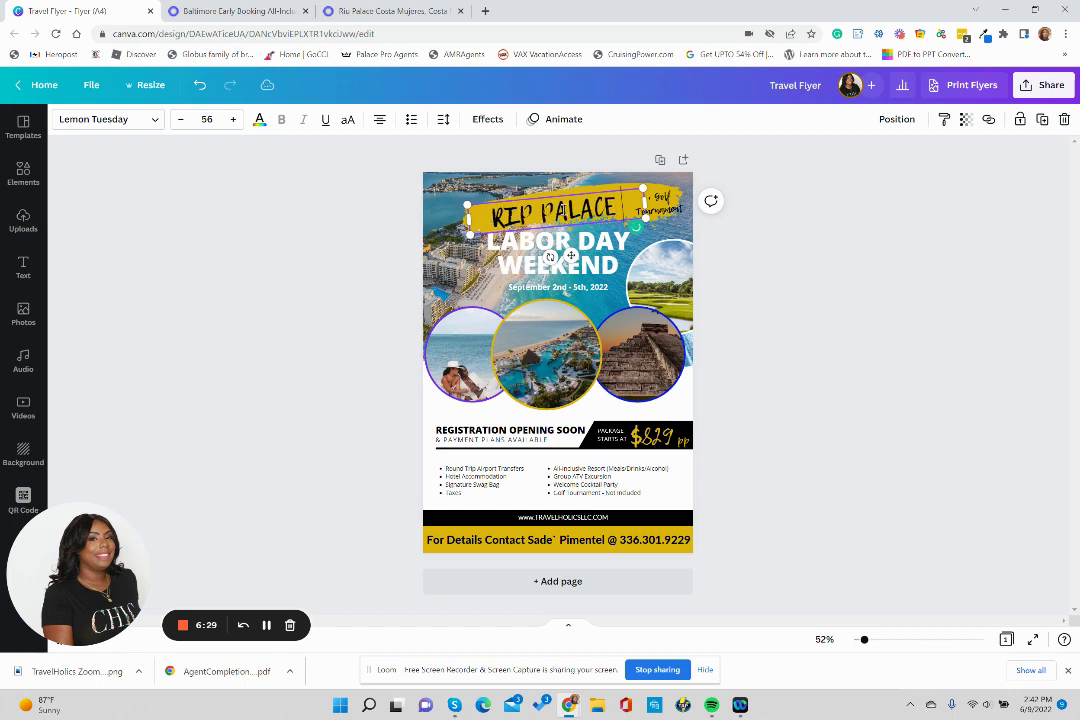
type(" SALE")
left_click(675, 205)
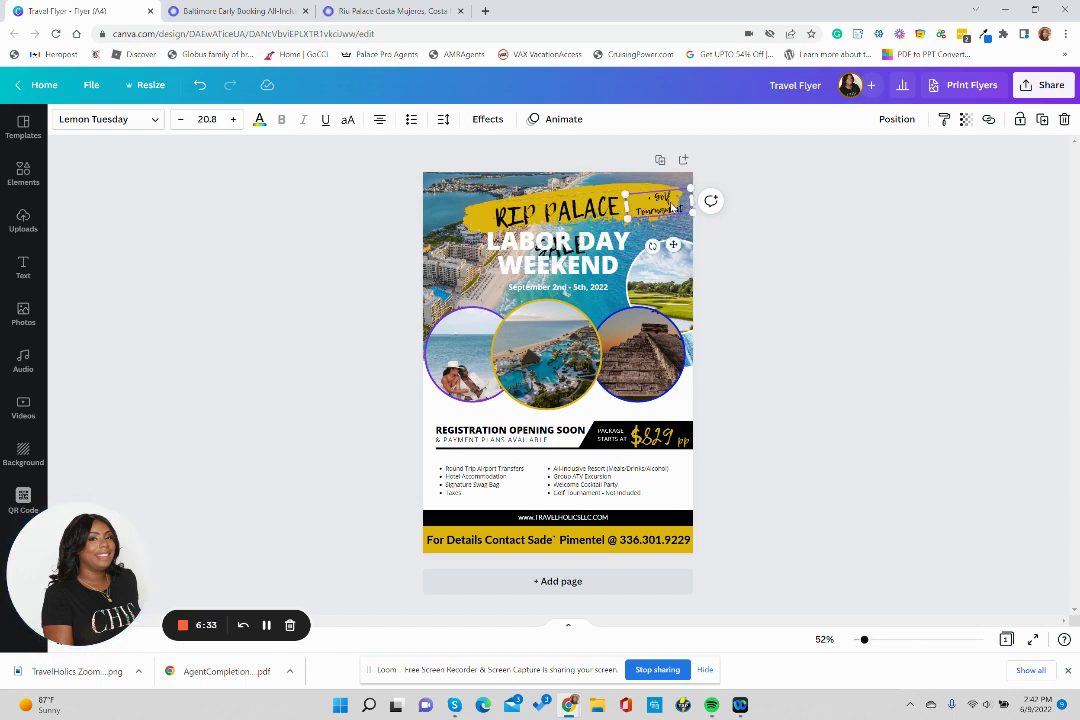
key("Delete")
Try narrowing the yellow brush stroke, undo it, and nudge the title slightly up and right.
left_click(675, 205)
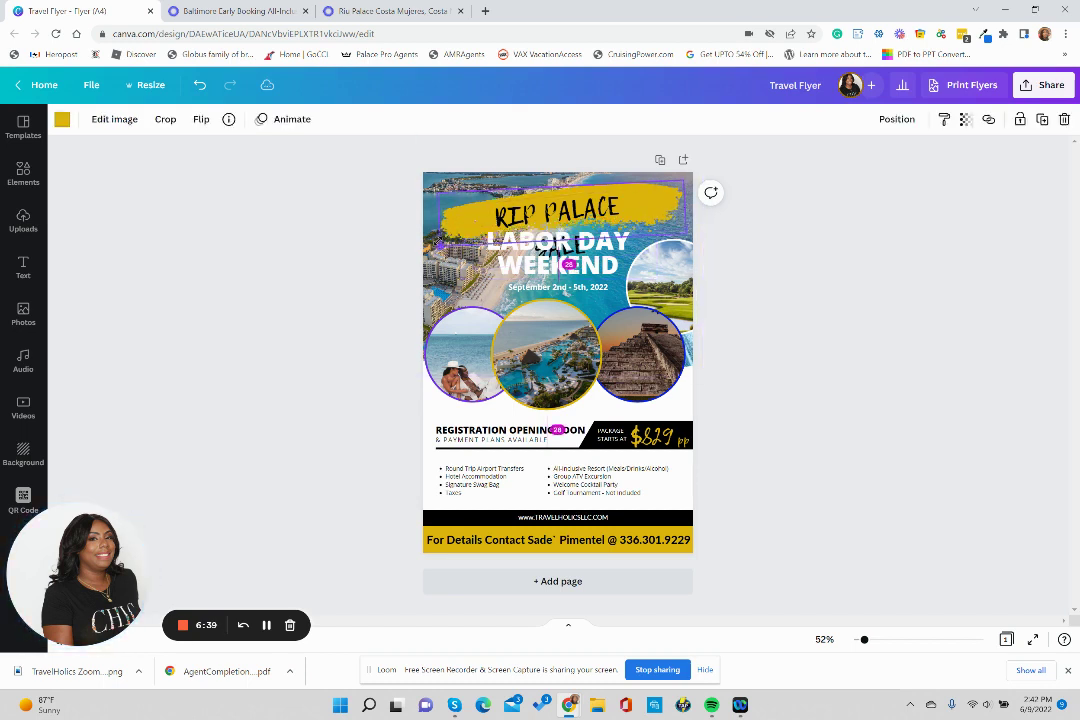
mouse_move(438, 243)
left_mouse_down()
mouse_move(466, 237)
mouse_move(385, 198)
mouse_move(439, 233)
mouse_move(447, 209)
left_mouse_up()
left_click(199, 88)
left_click(470, 233)
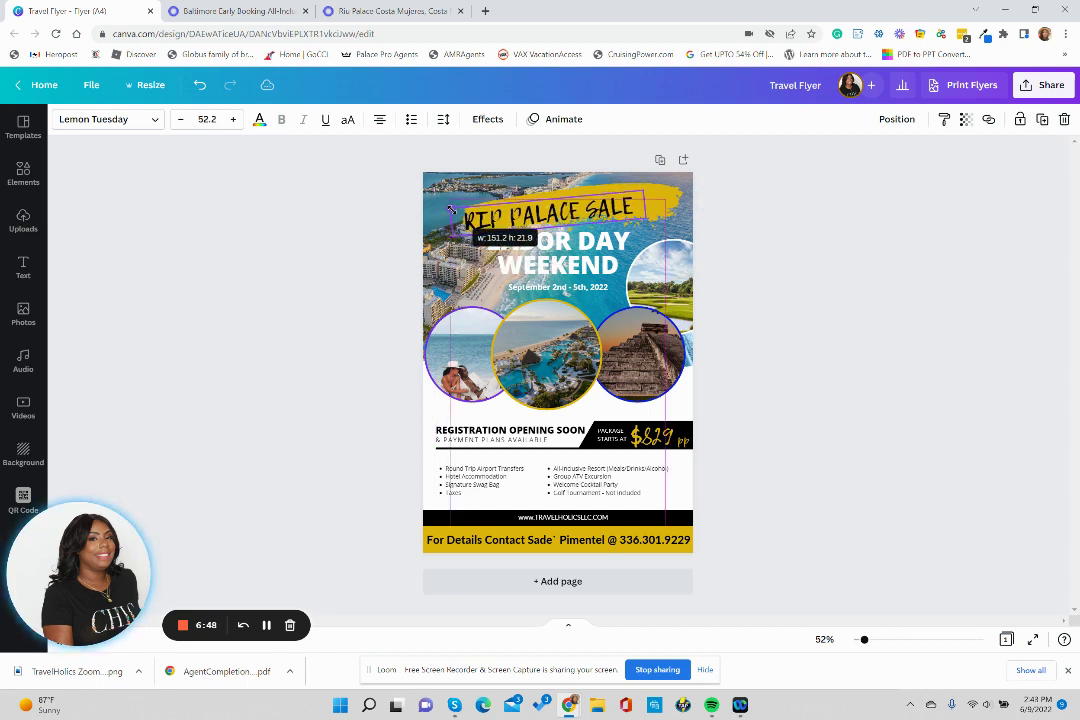
left_click_drag(565, 253, 577, 252)
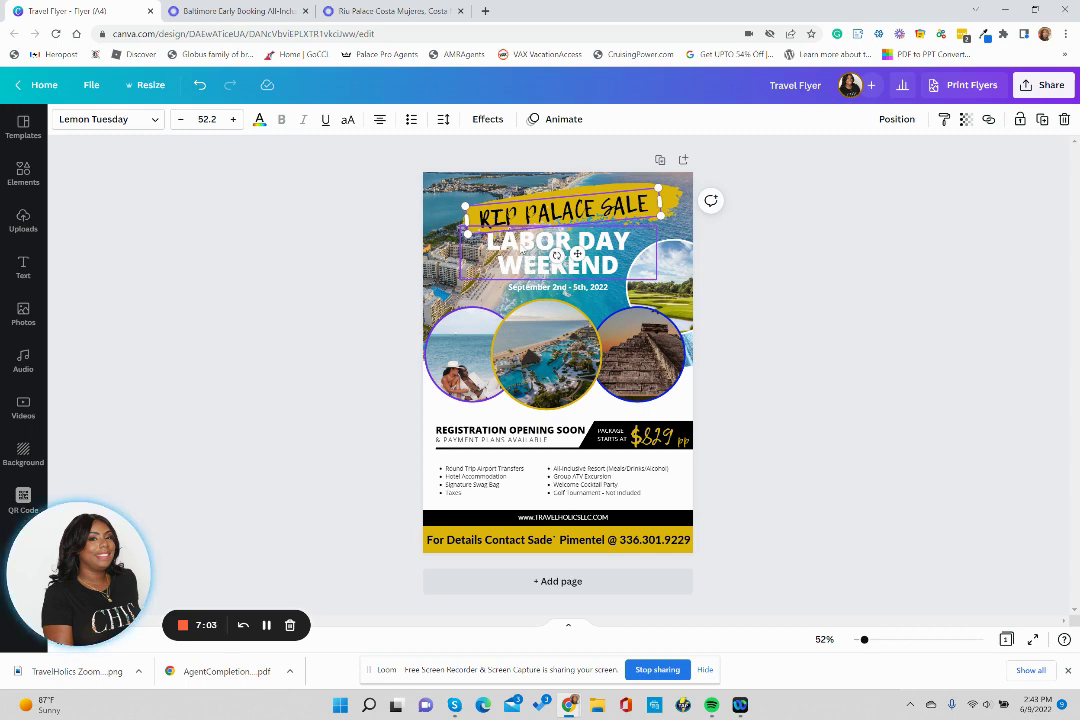
left_click(379, 12)
left_click(240, 12)
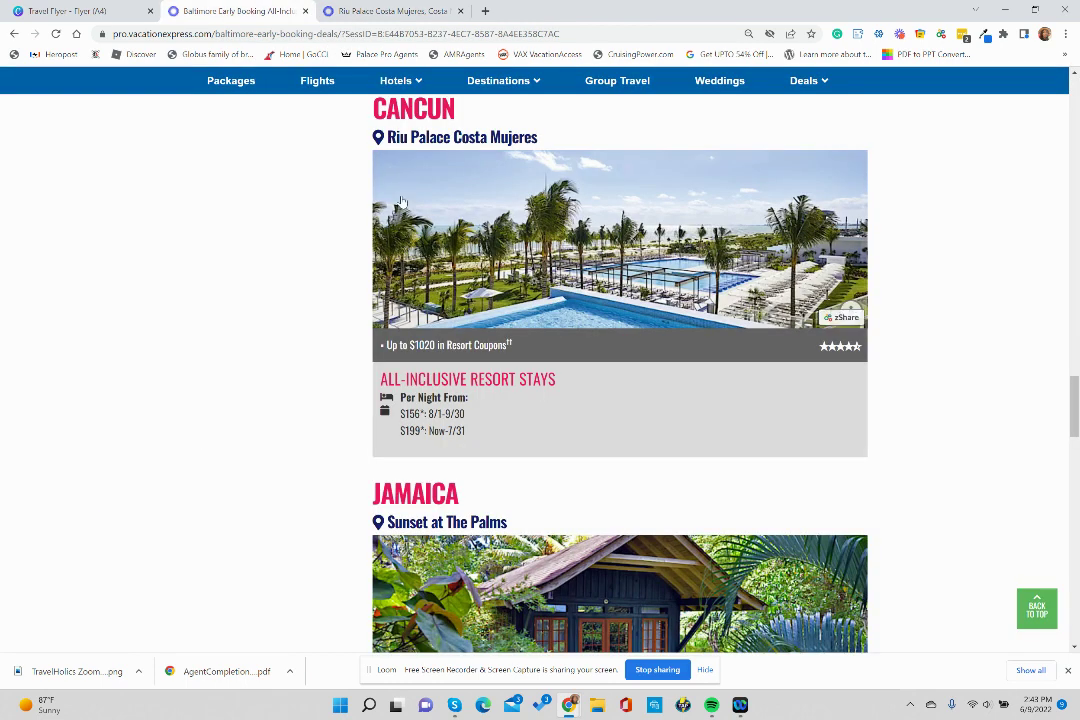
scroll(427, 315, "down", 1)
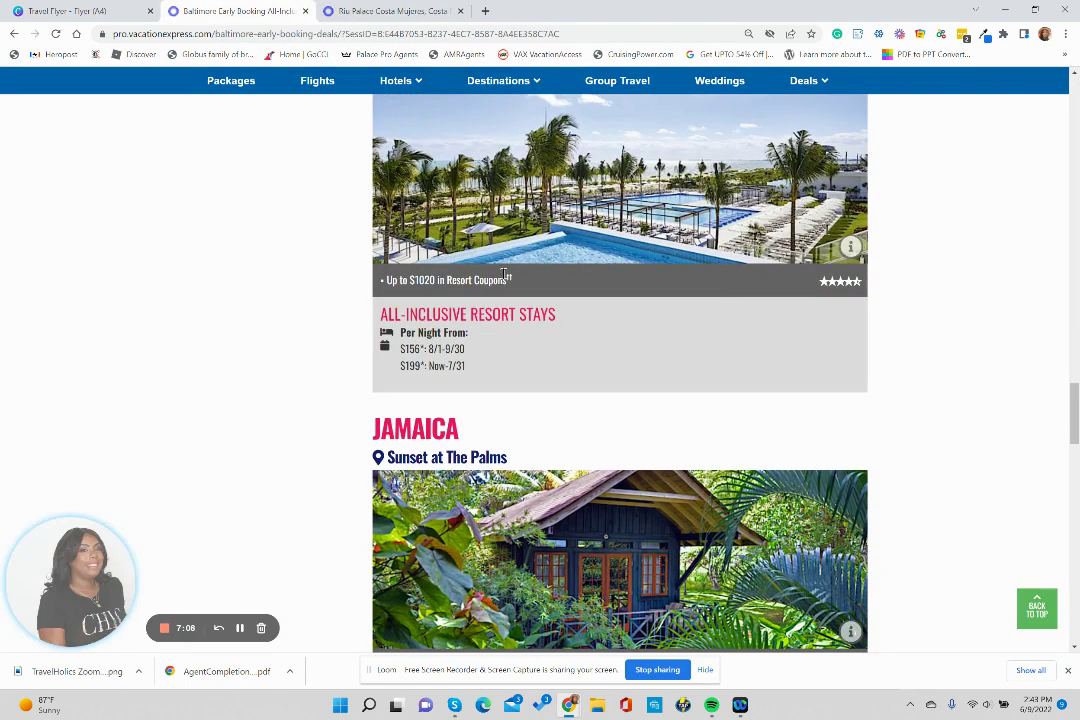
left_click(341, 12)
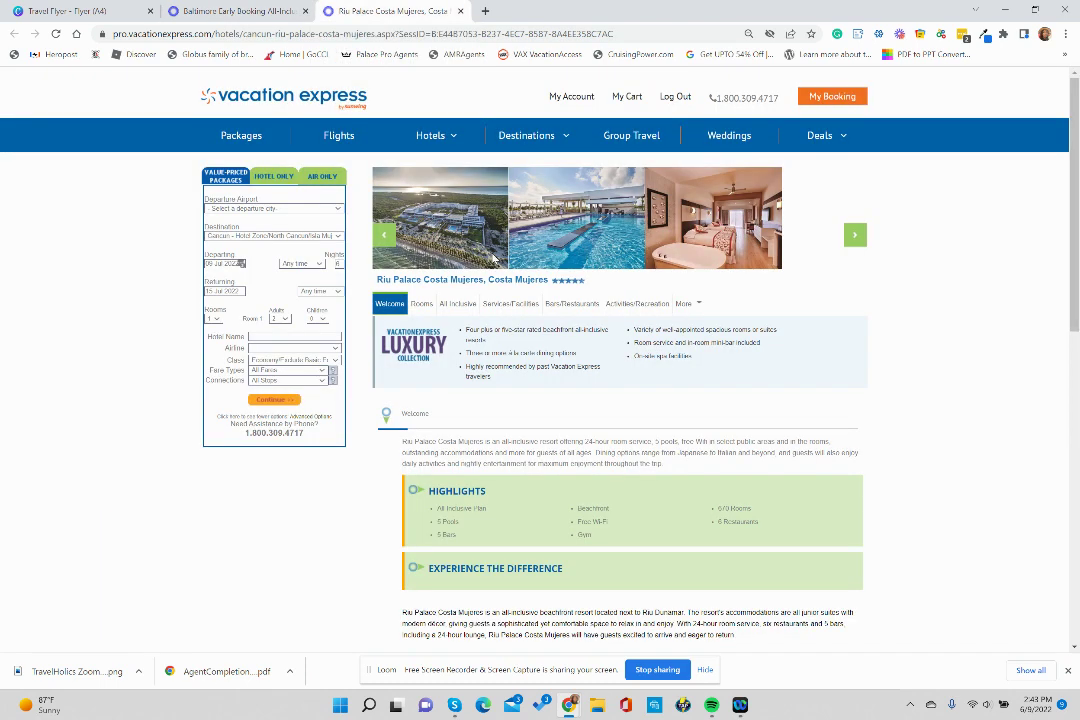
Replace the LABOR DAY WEEKEND headline with TRAVEL DATES.
left_click(65, 11)
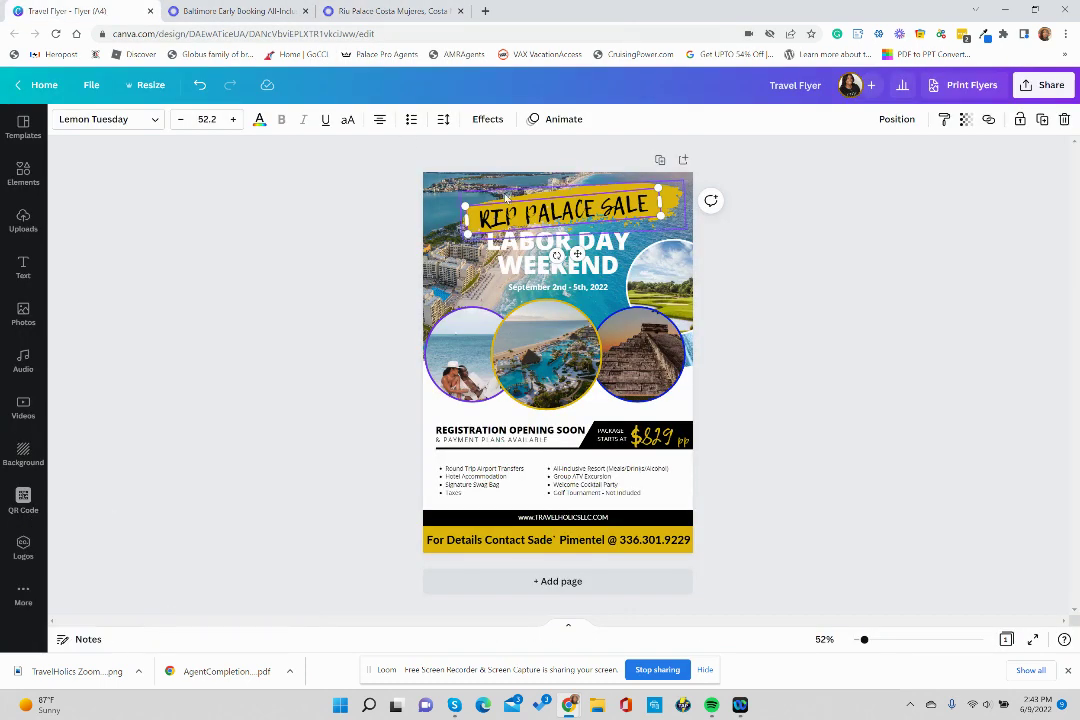
double_click(531, 257)
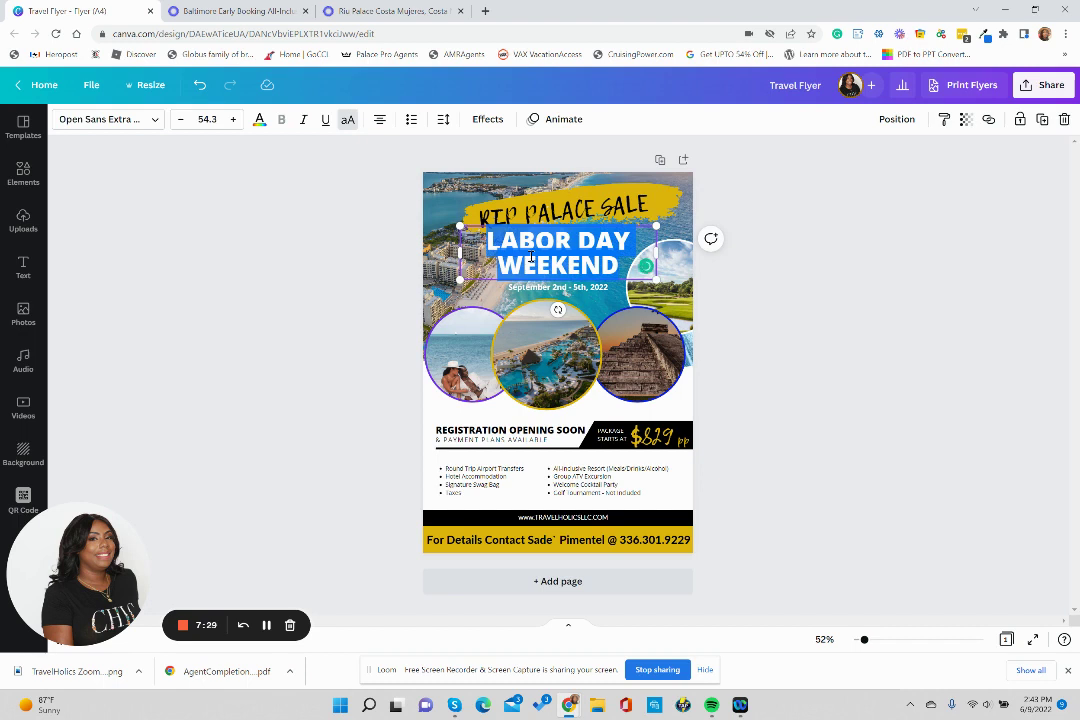
key("BackSpace")
type("TRAVEL DATES")
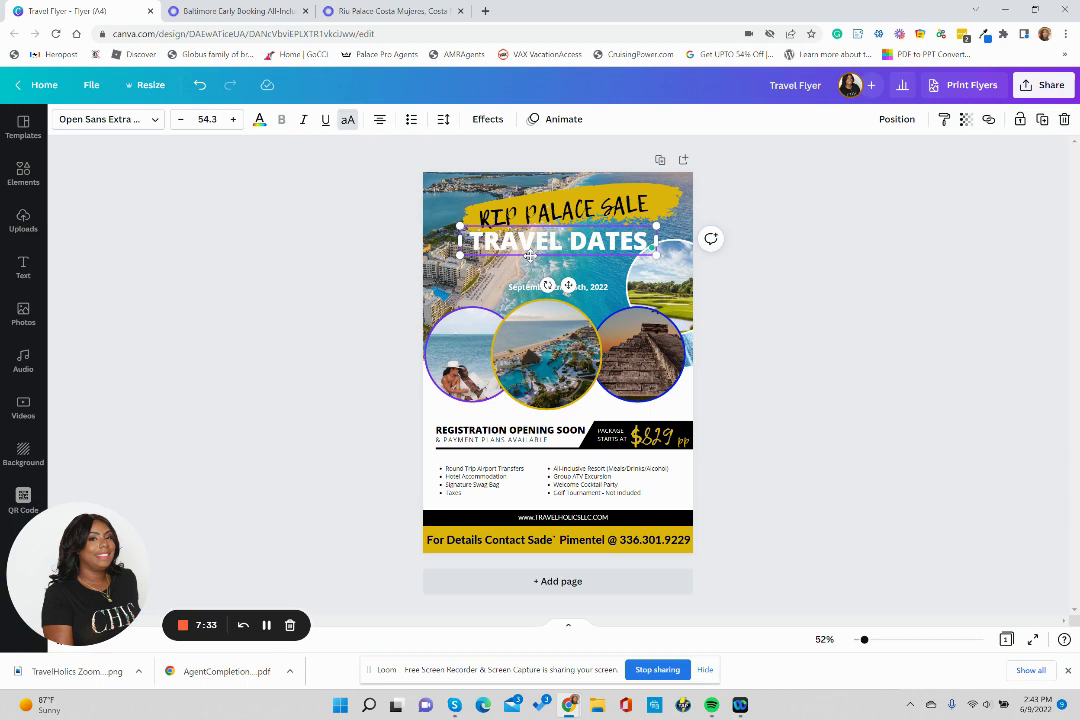
key("BackSpace")
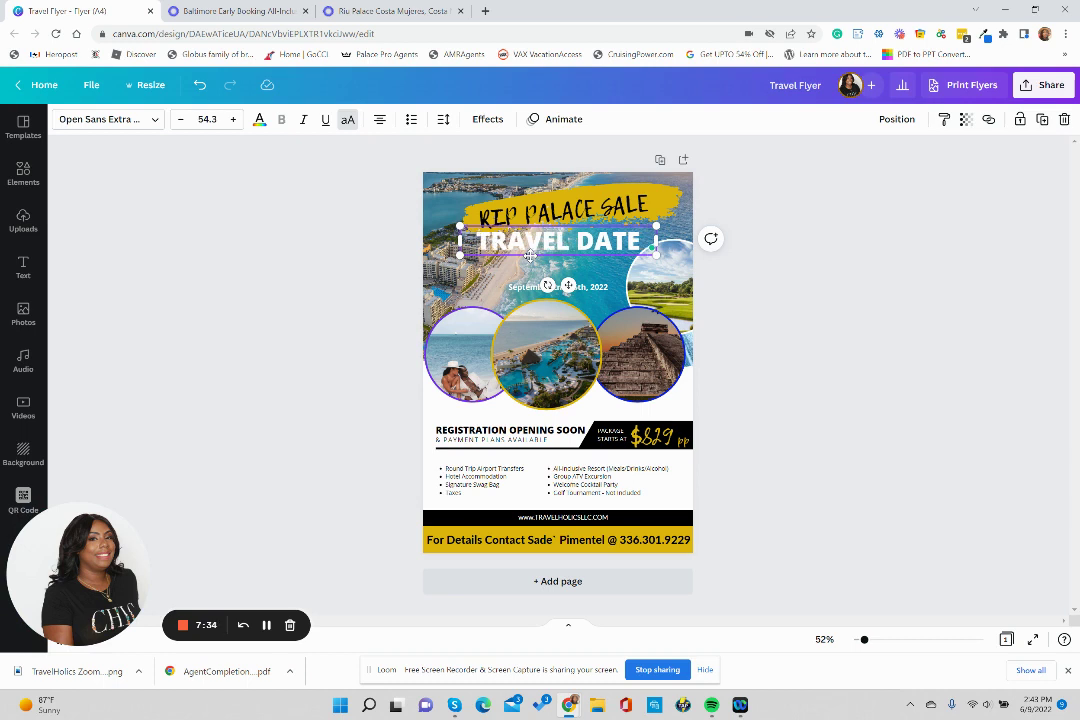
type("S")
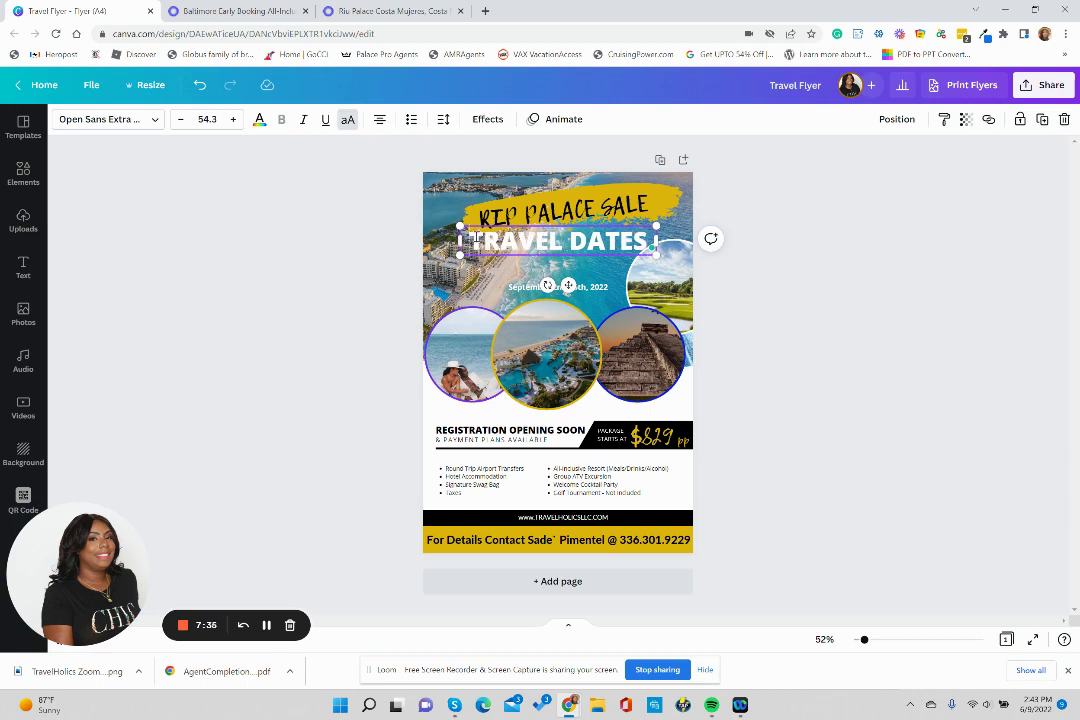
Add AUG. - SEP. 2022 above TRAVEL DATES and widen the headline box to fit two lines.
left_click(472, 240)
type("AUG. - ")
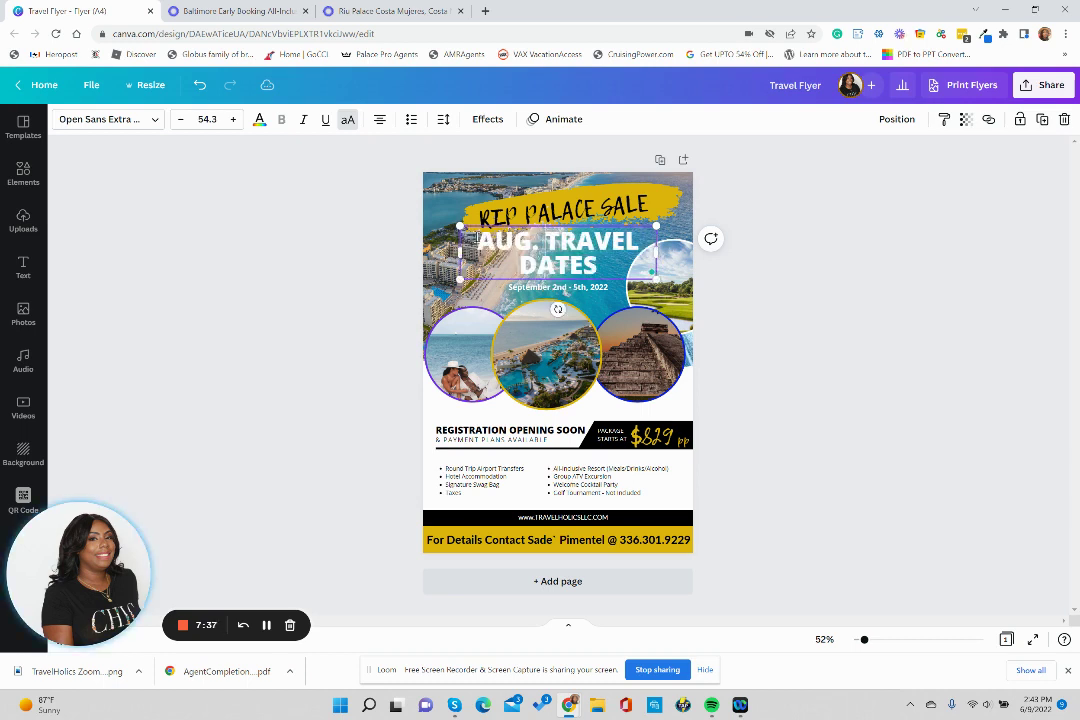
type("SEP")
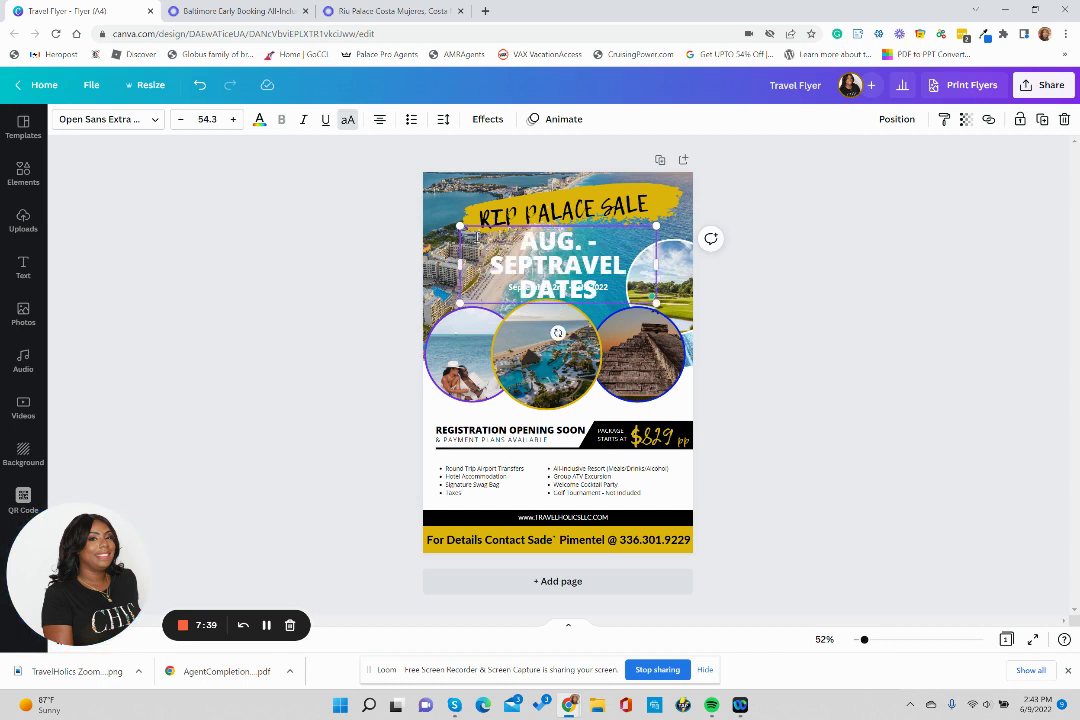
type(". 2022")
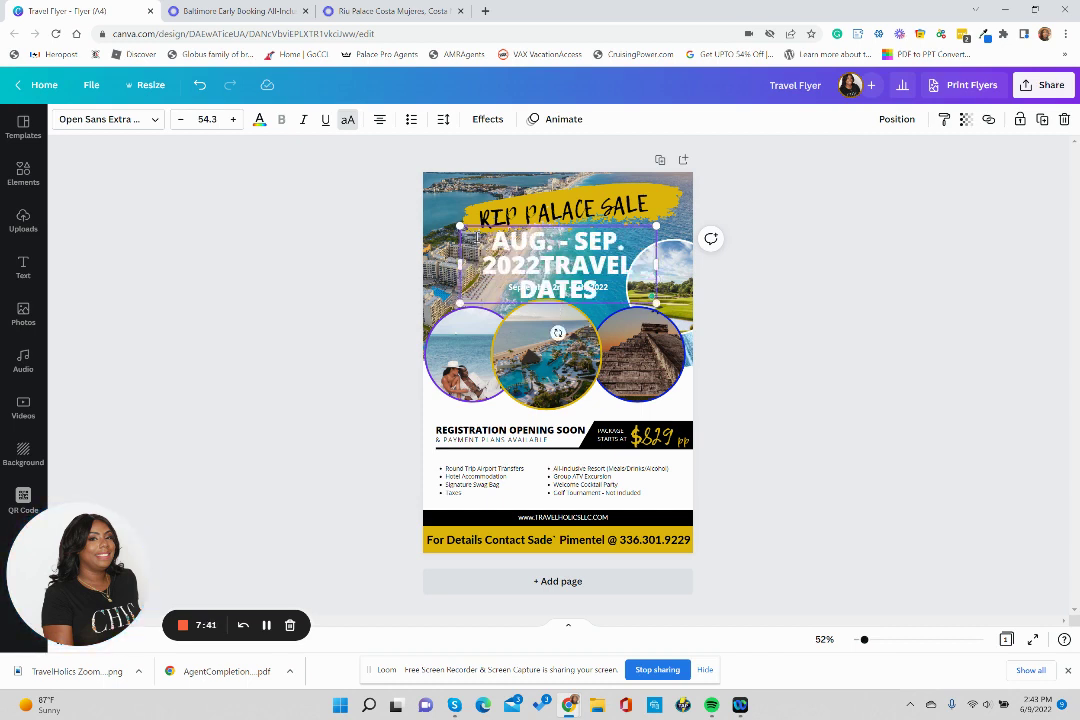
key("Return")
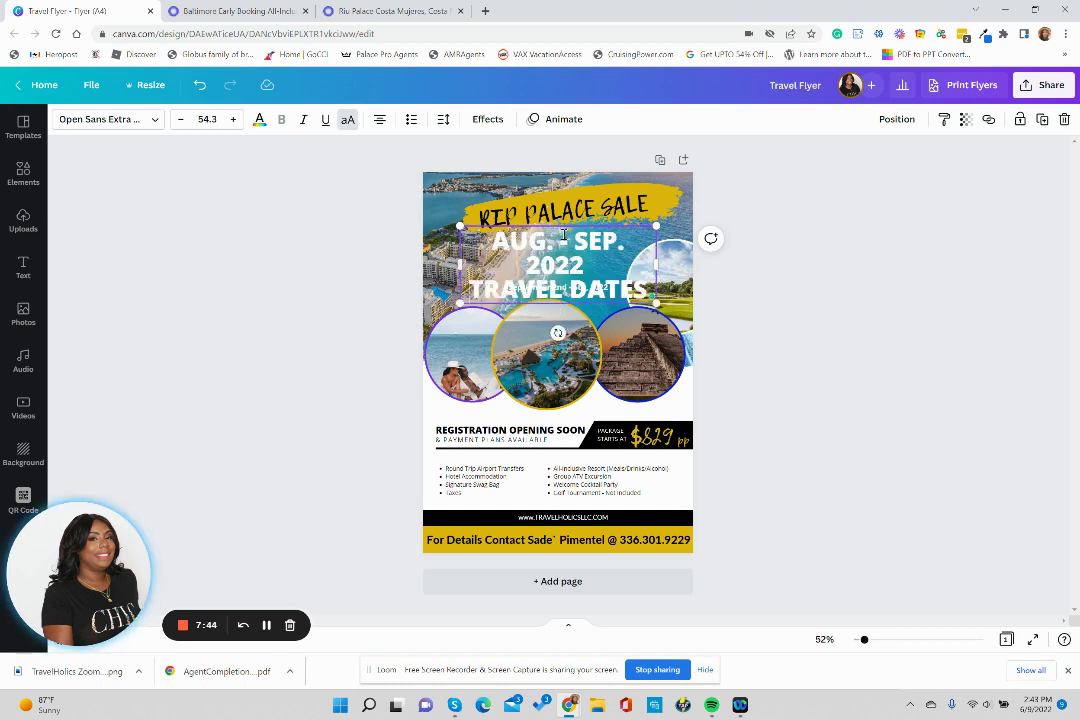
left_click_drag(656, 264, 666, 231)
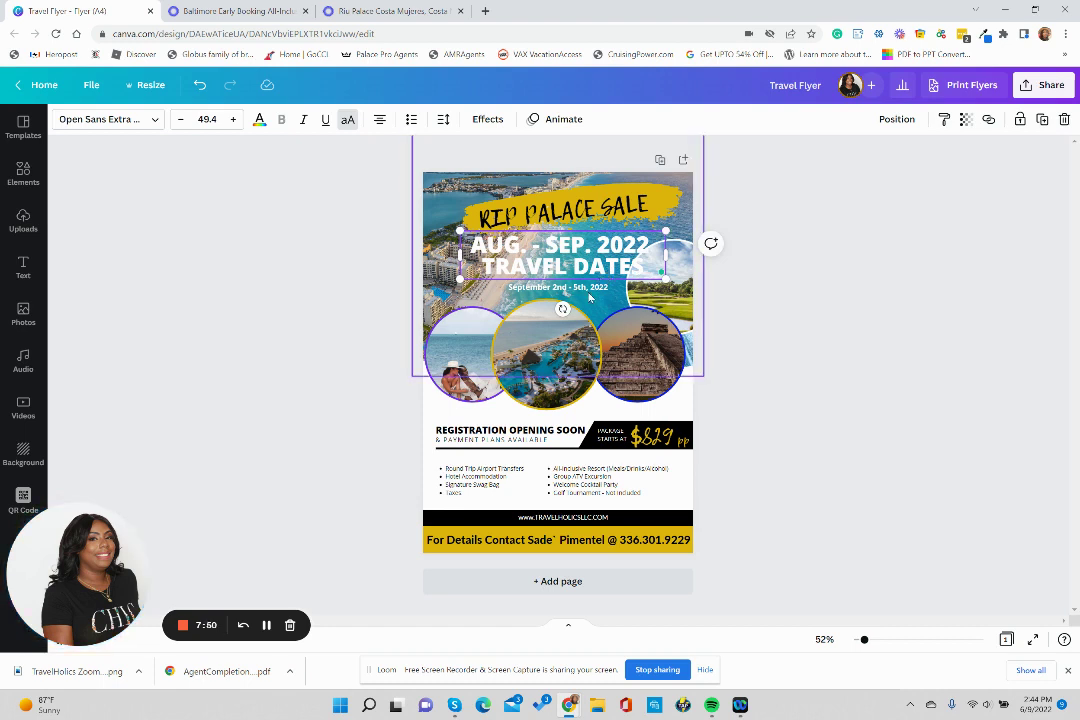
left_click(564, 270)
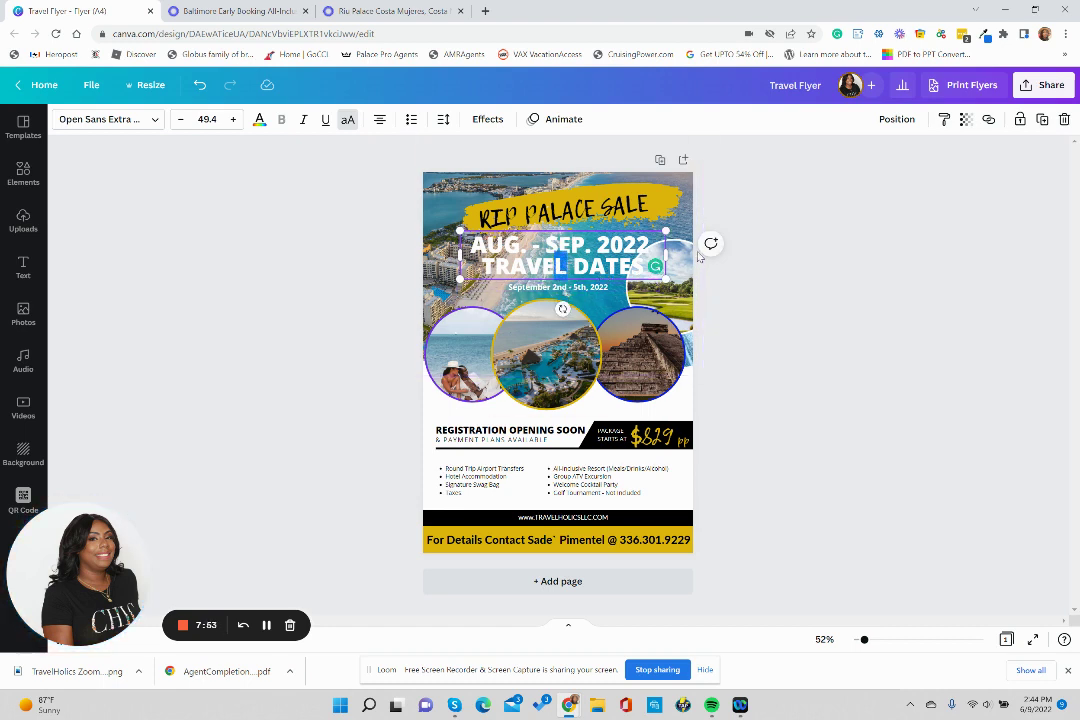
left_click(828, 288)
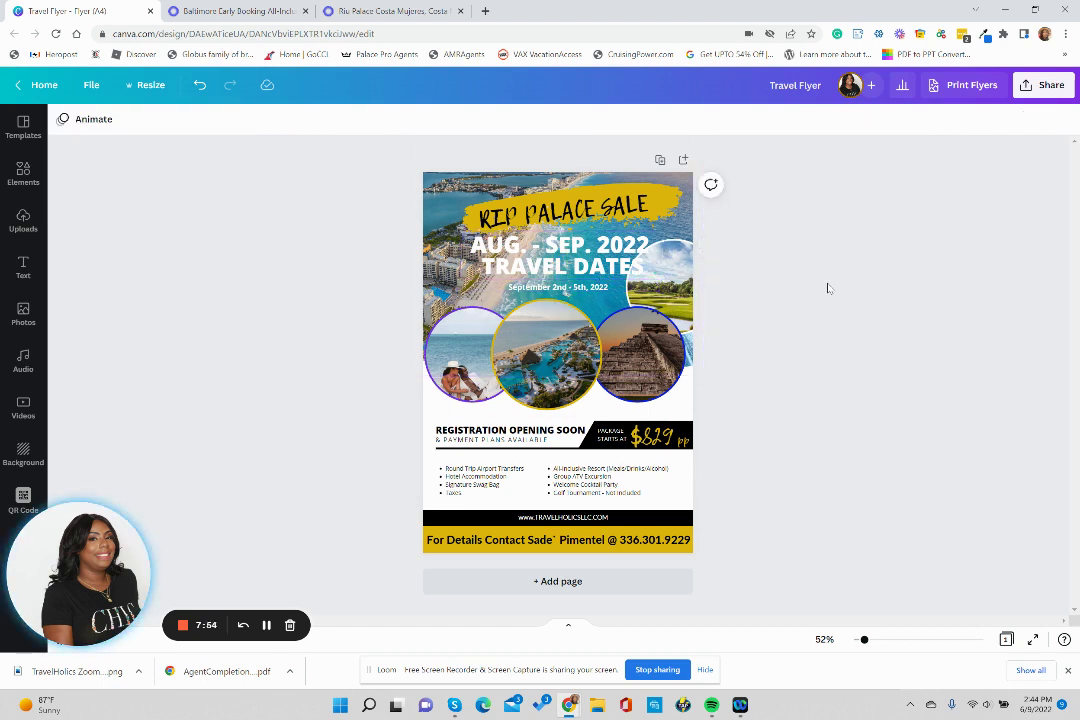
left_click(679, 287)
left_click(479, 358)
left_click(645, 323)
left_click(661, 287)
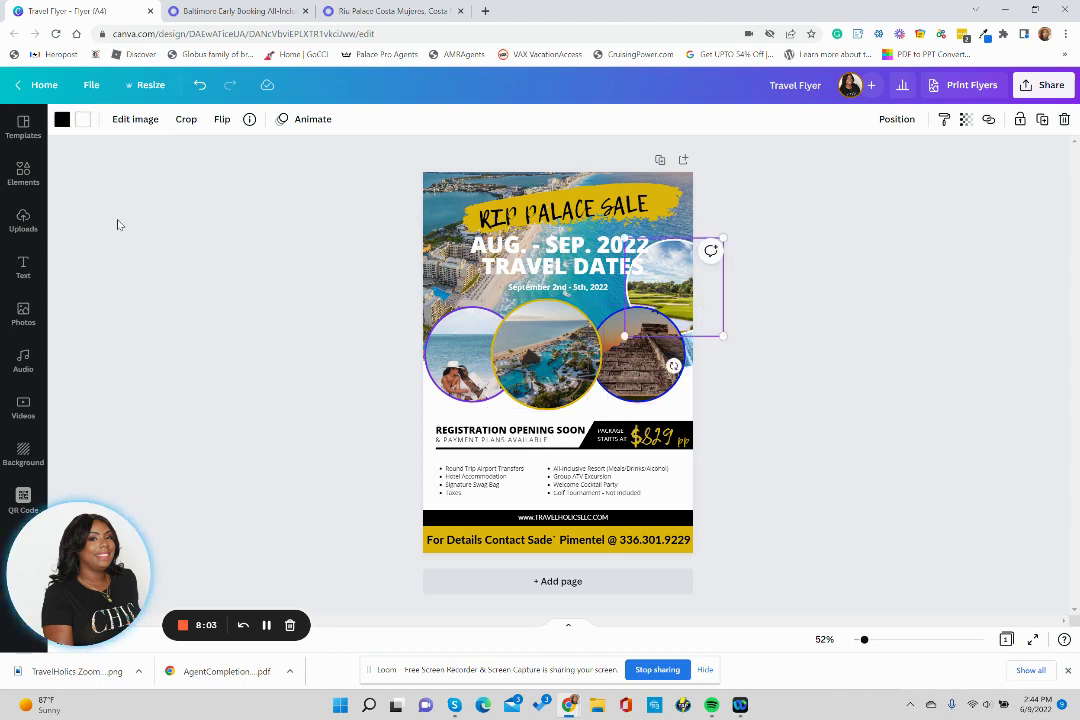
left_click(23, 175)
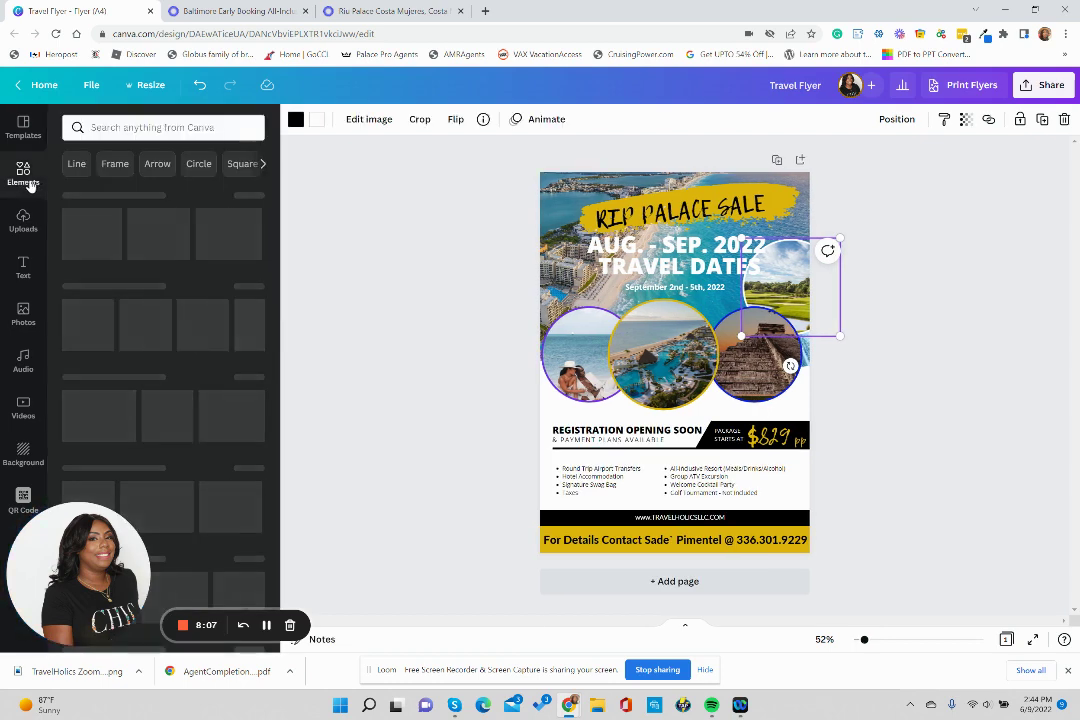
scroll(108, 264, "down", 12)
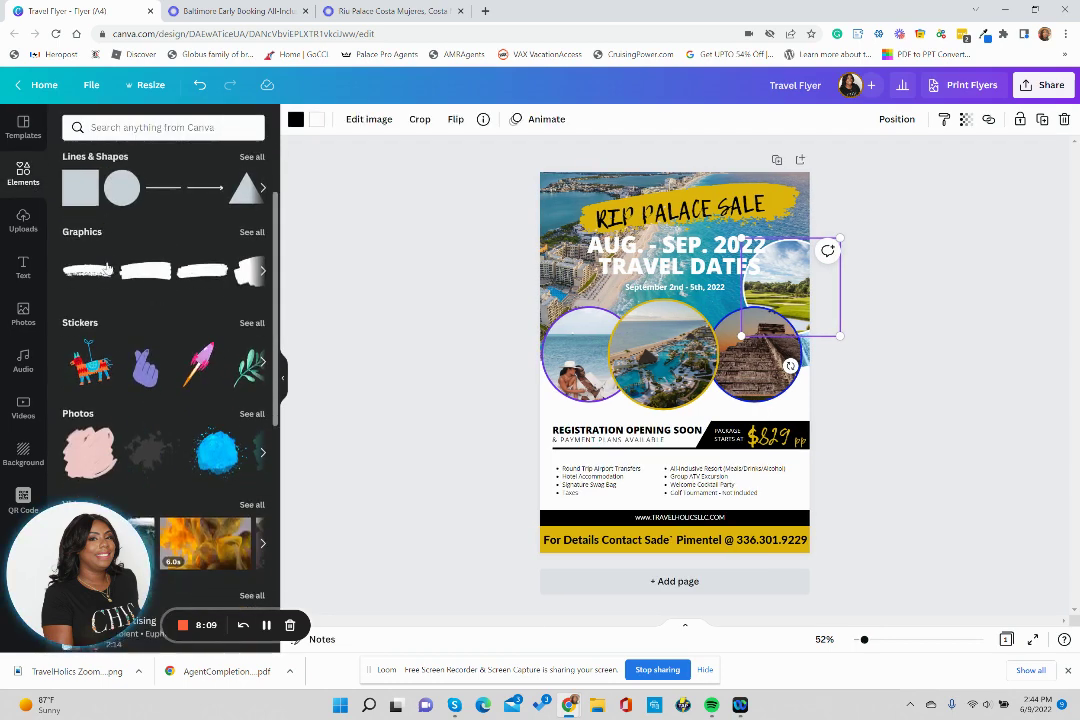
scroll(160, 360, "down", 3)
scroll(140, 335, "up", 4)
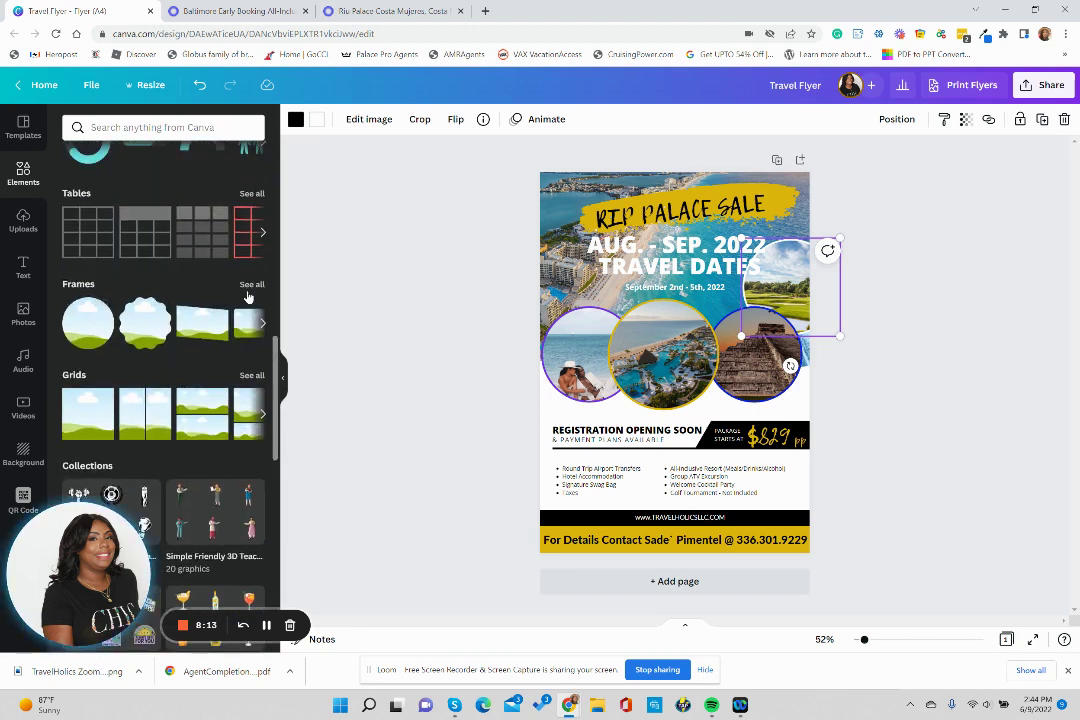
left_click(251, 285)
scroll(175, 375, "down", 5)
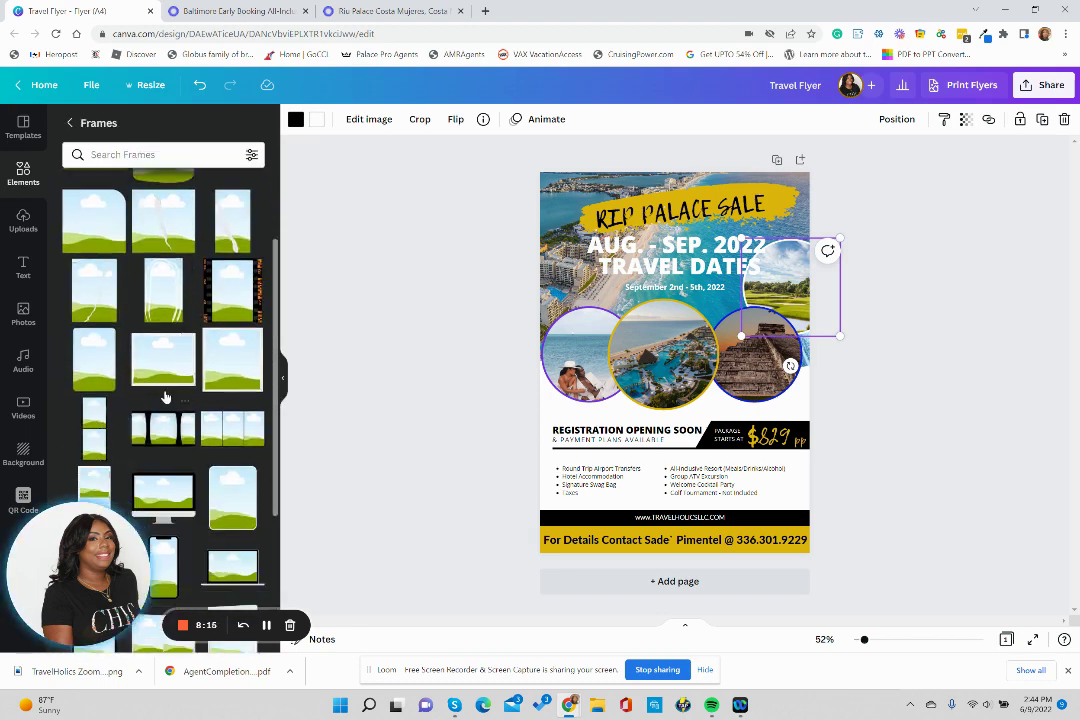
scroll(185, 368, "down", 1)
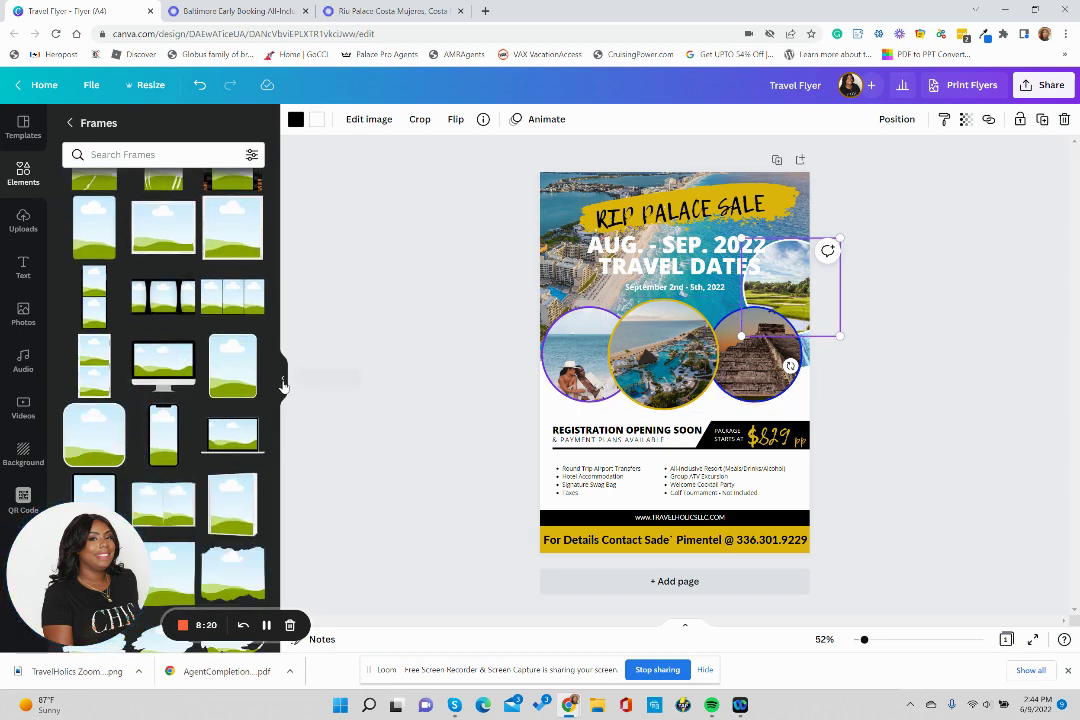
scroll(130, 285, "up", 5)
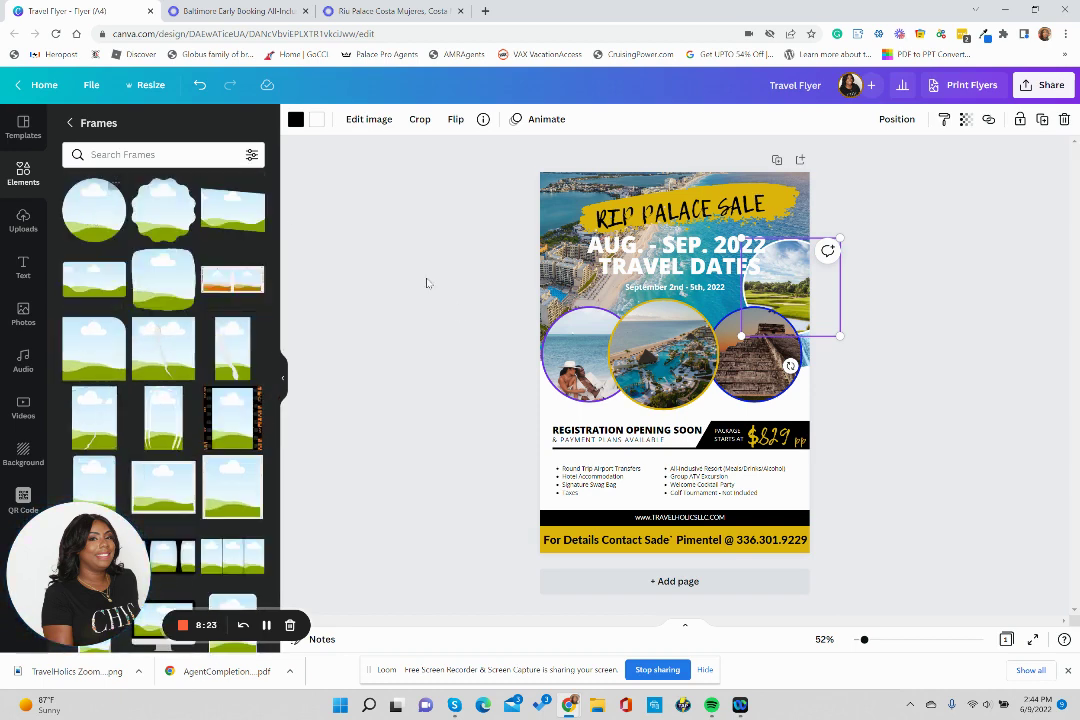
left_click(648, 346)
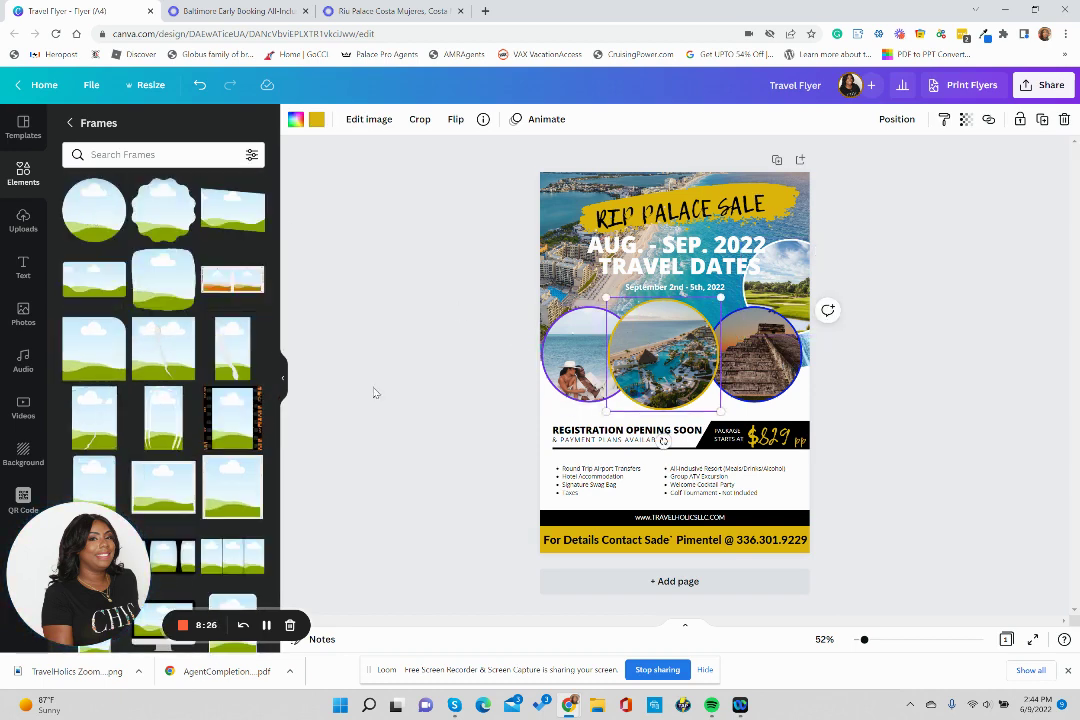
left_click(283, 385)
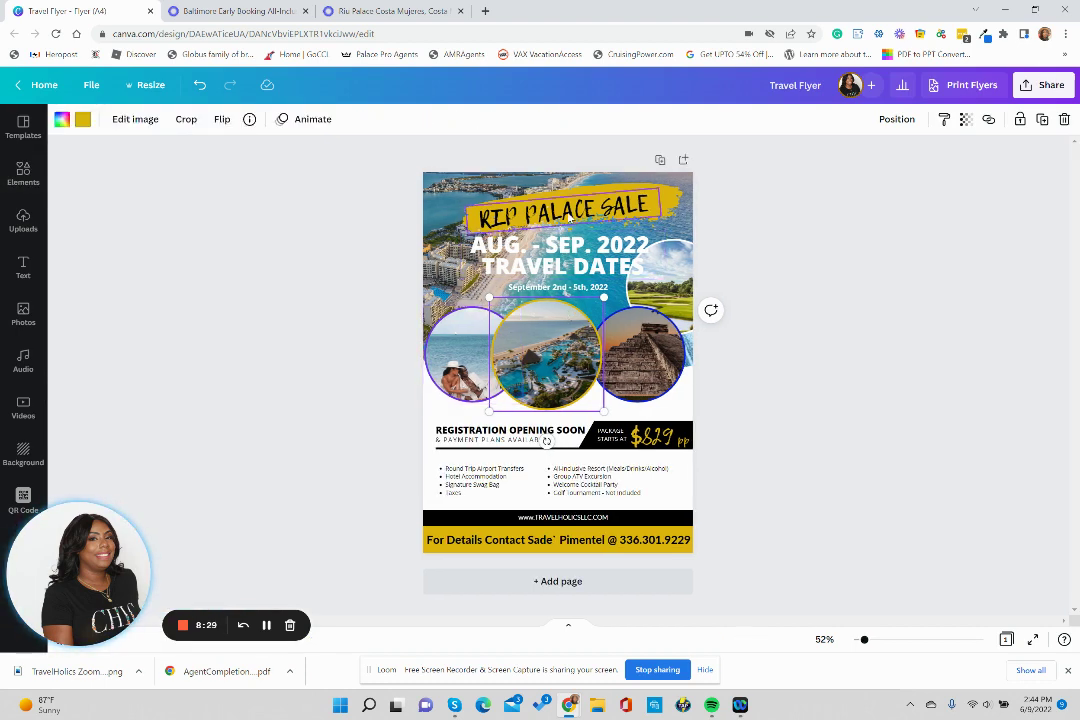
Copy 'Costa Mujeres' from the Riu Palace hotel title, then select the flyer's date headline in Canva.
left_click(396, 12)
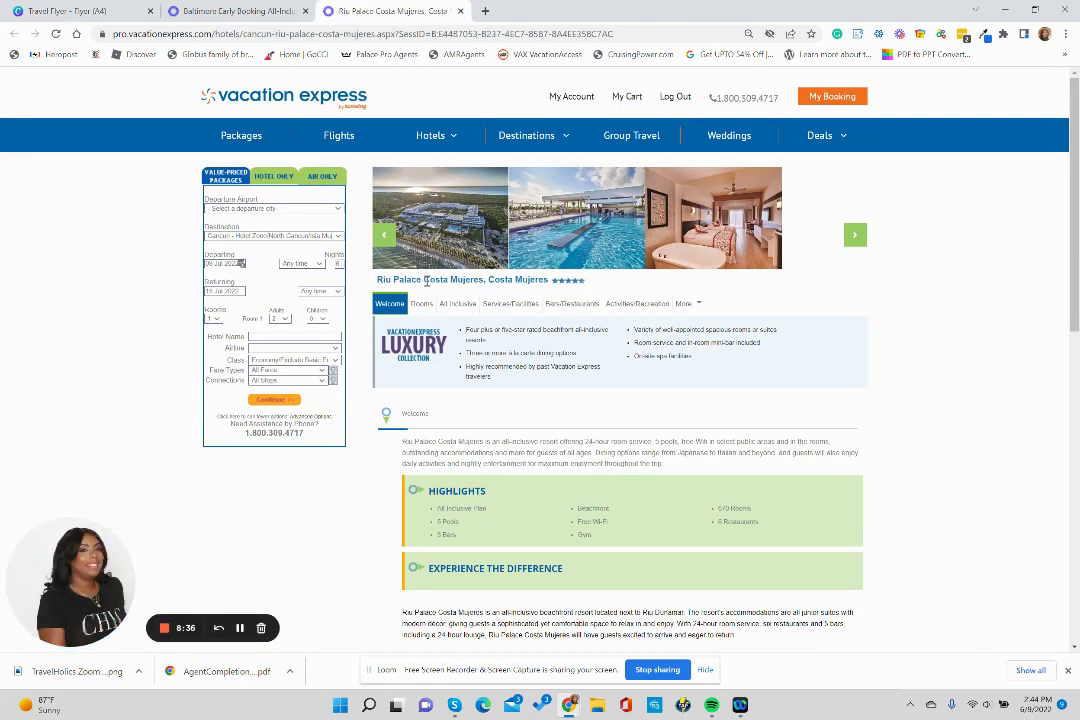
left_click_drag(491, 281, 487, 281)
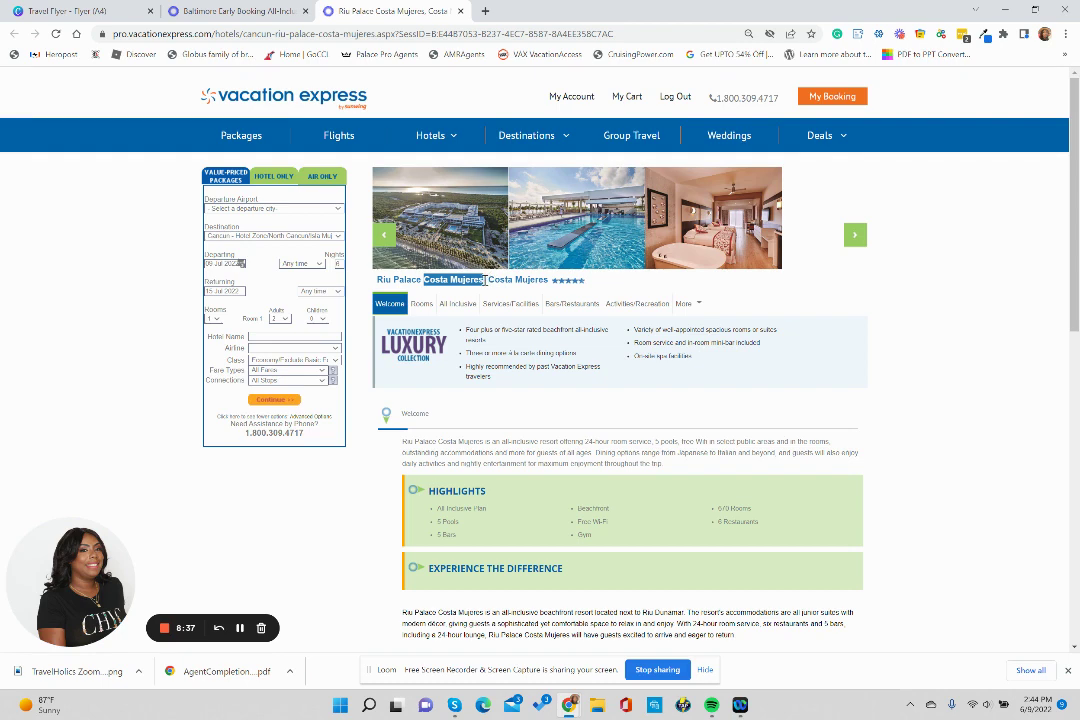
right_click(472, 286)
left_click(492, 293)
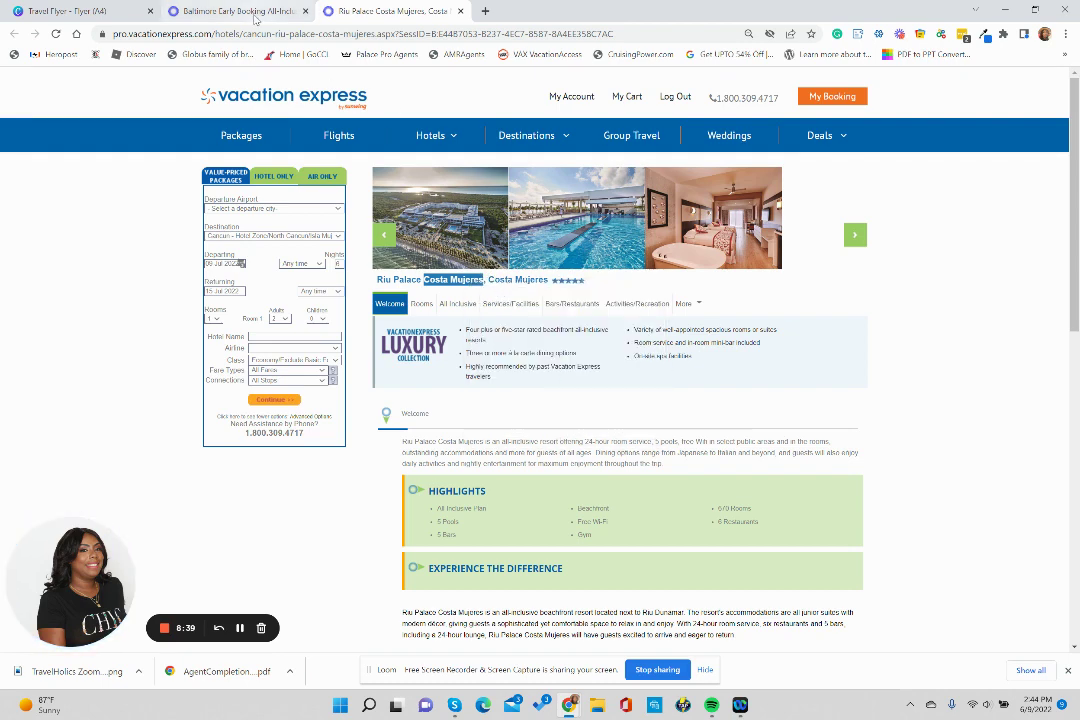
left_click(228, 12)
left_click(113, 18)
left_click(575, 270)
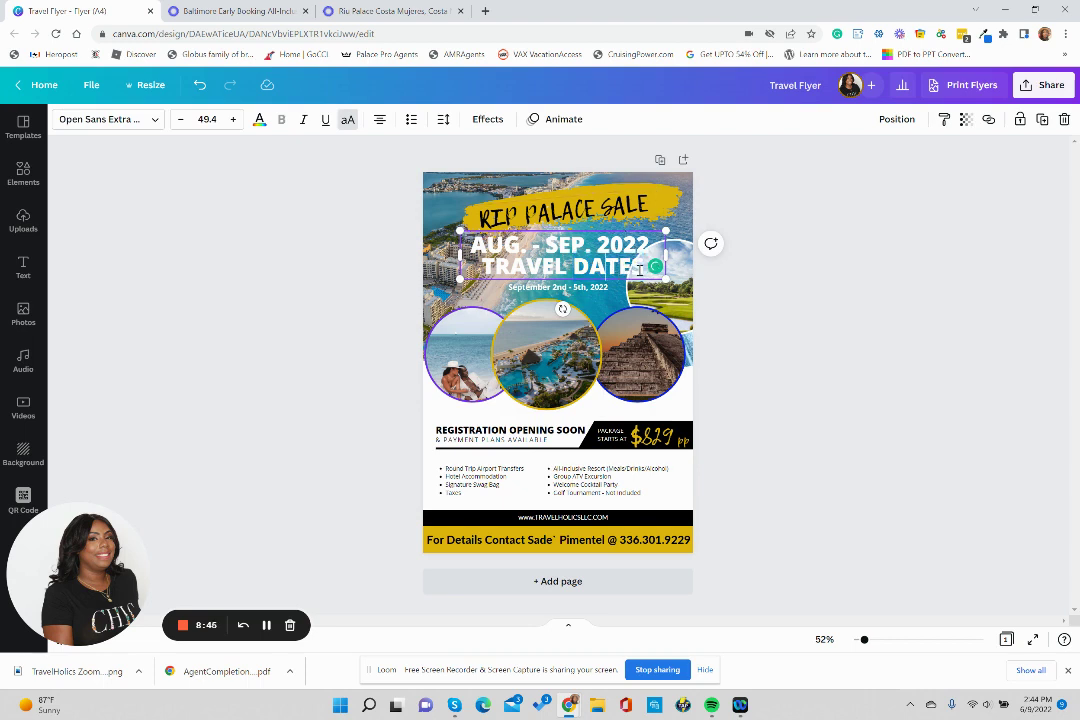
Paste COSTA MUJERES over the date headline and change the banner title from RIP PALACE SALE to RIU PALACE.
left_click_drag(640, 268, 537, 249)
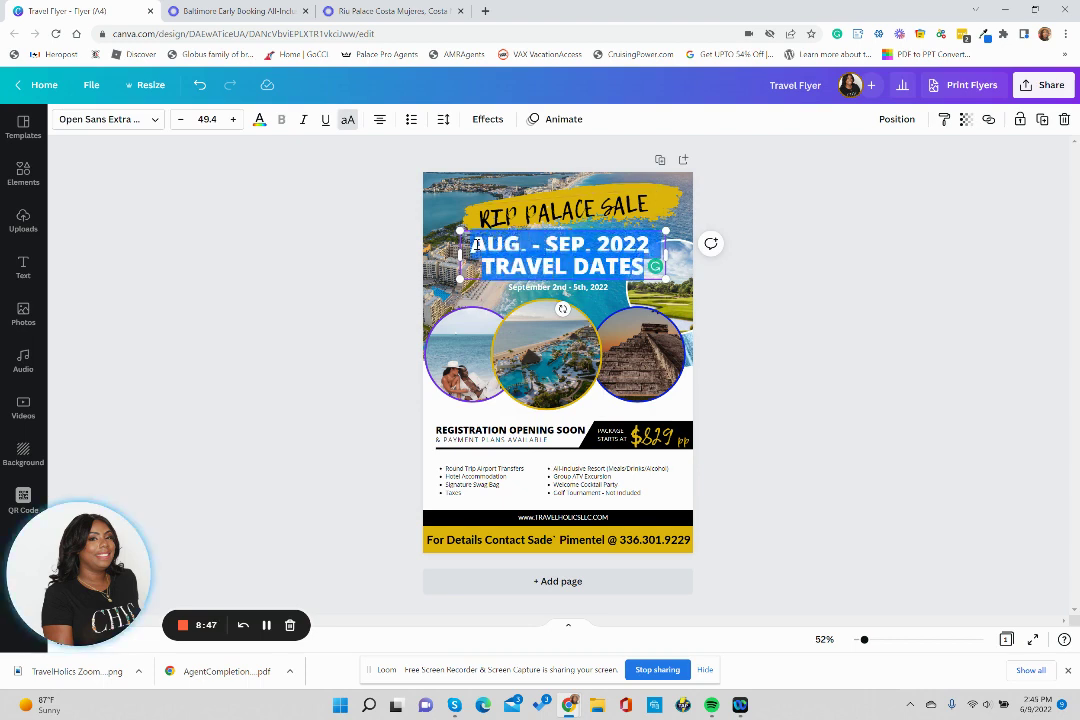
key("ctrl+v")
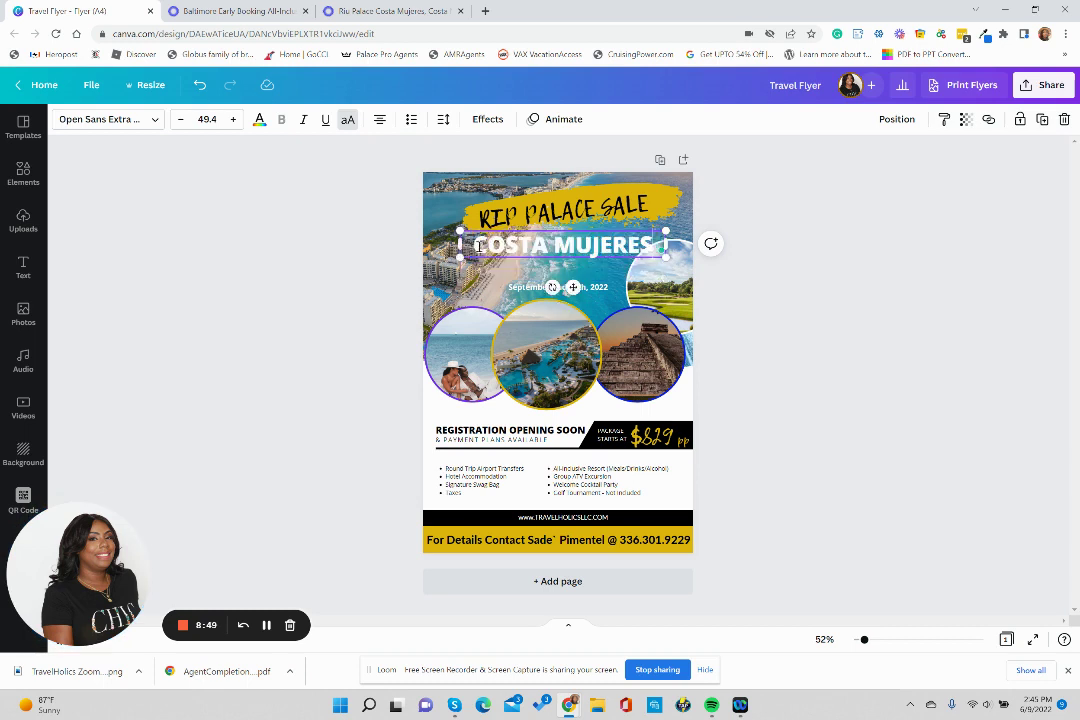
double_click(618, 208)
double_click(618, 208)
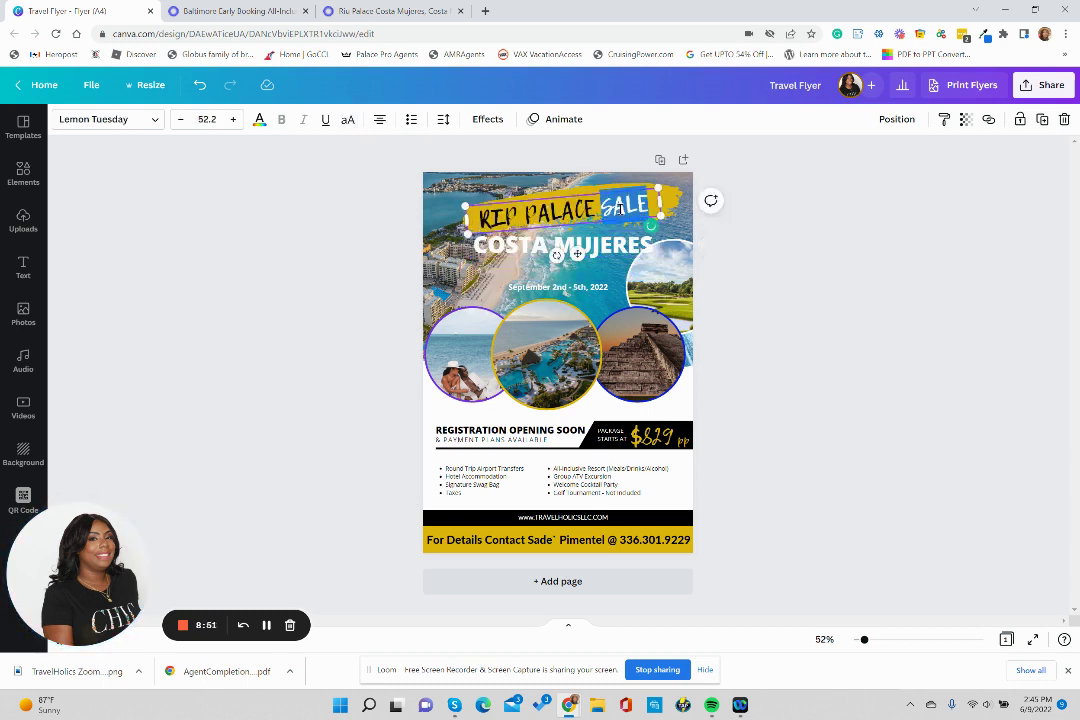
key("BackSpace")
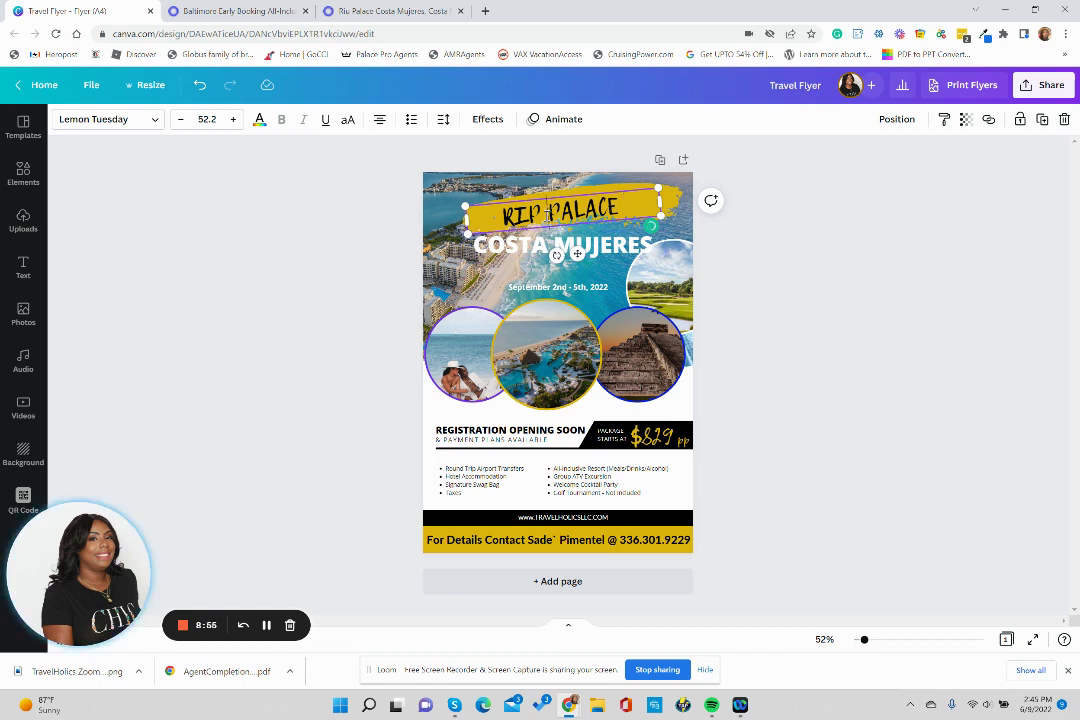
key("BackSpace")
type("U")
left_click(760, 280)
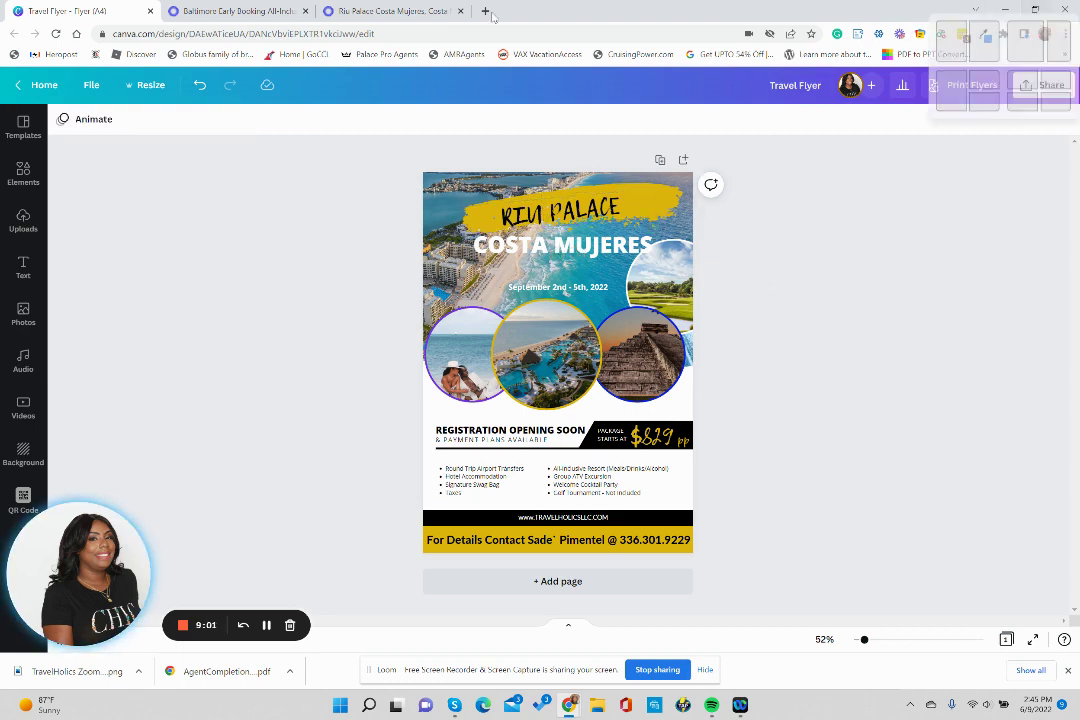
Copy the aerial Riu Palace Costa Mujeres photo from the Vacation Express hotel page and return to Canva.
left_click(406, 12)
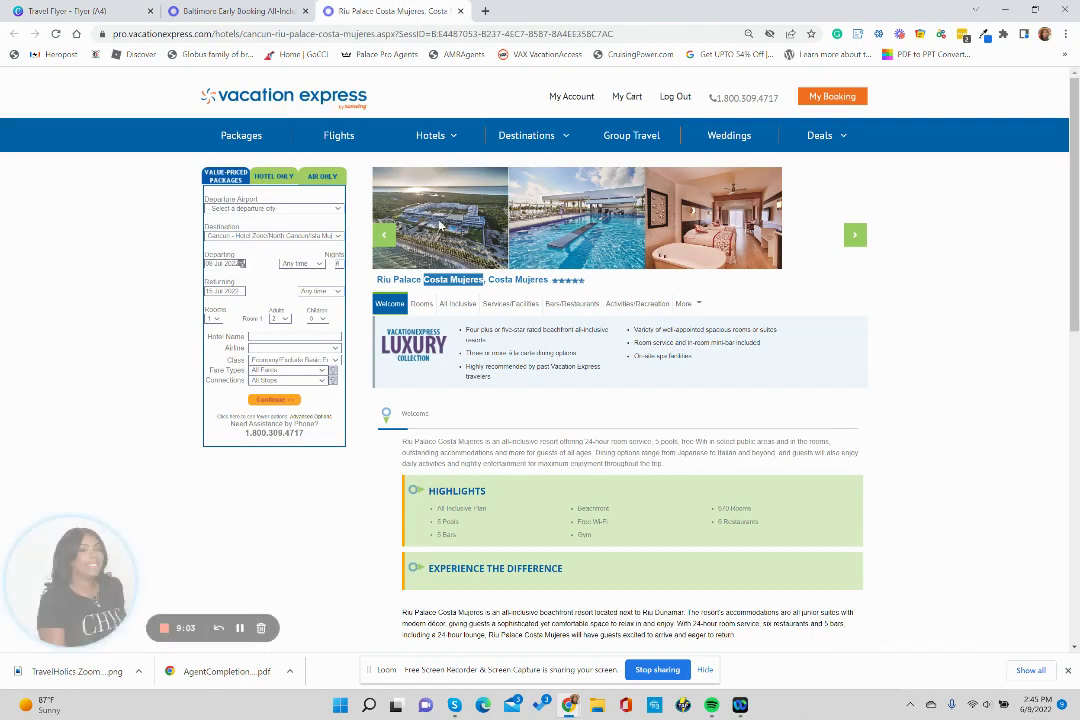
left_click_drag(377, 280, 478, 281)
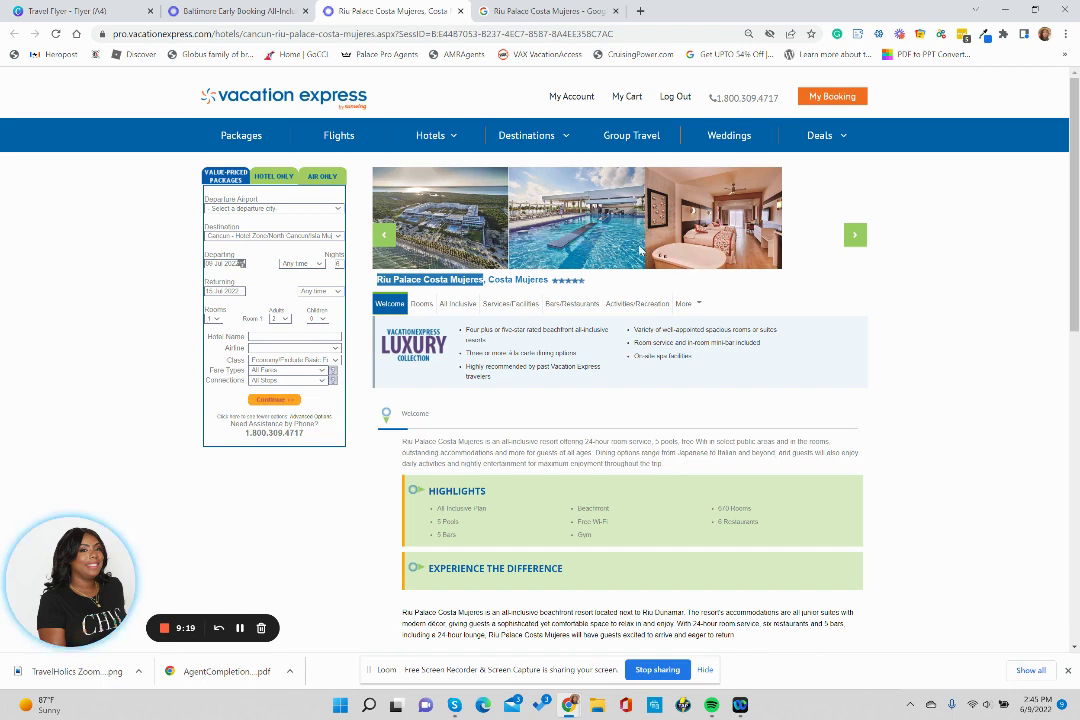
right_click(449, 227)
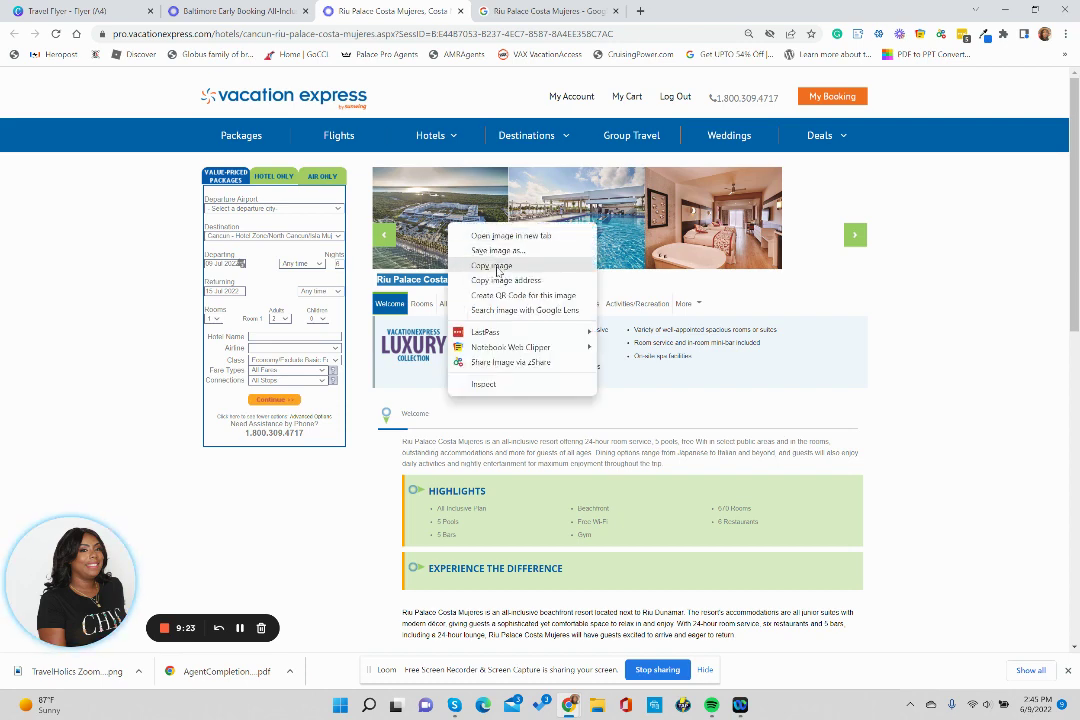
left_click(497, 267)
left_click(70, 11)
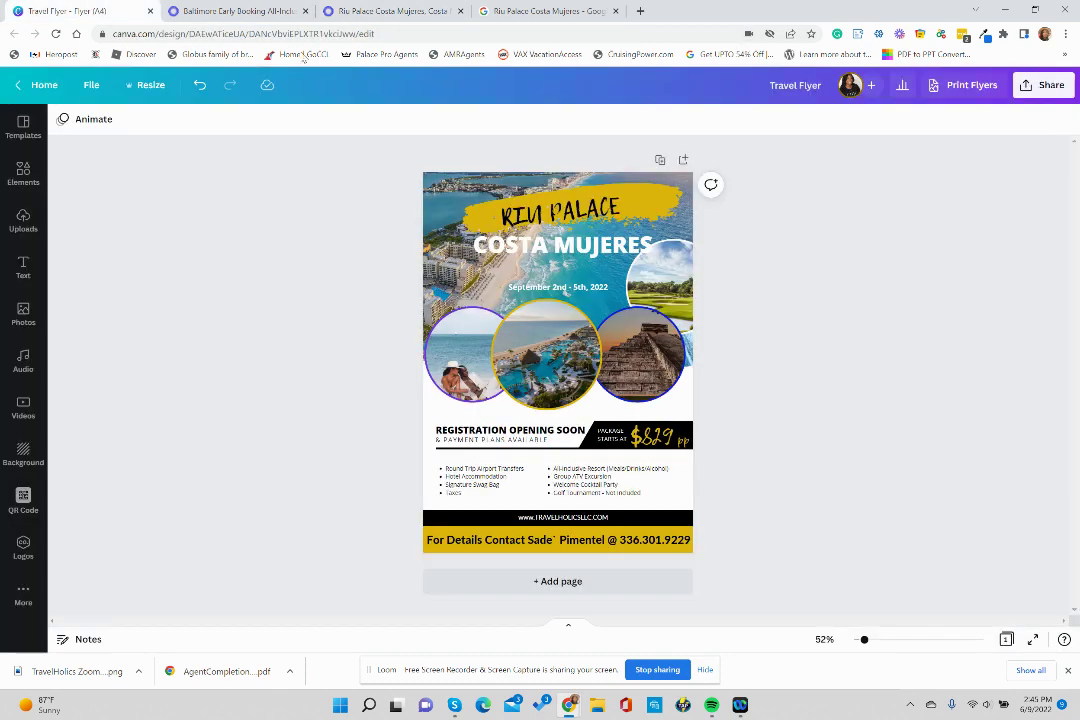
Paste the aerial resort photo and drop it into the left circle frame in place of the couple photo.
left_click(544, 330)
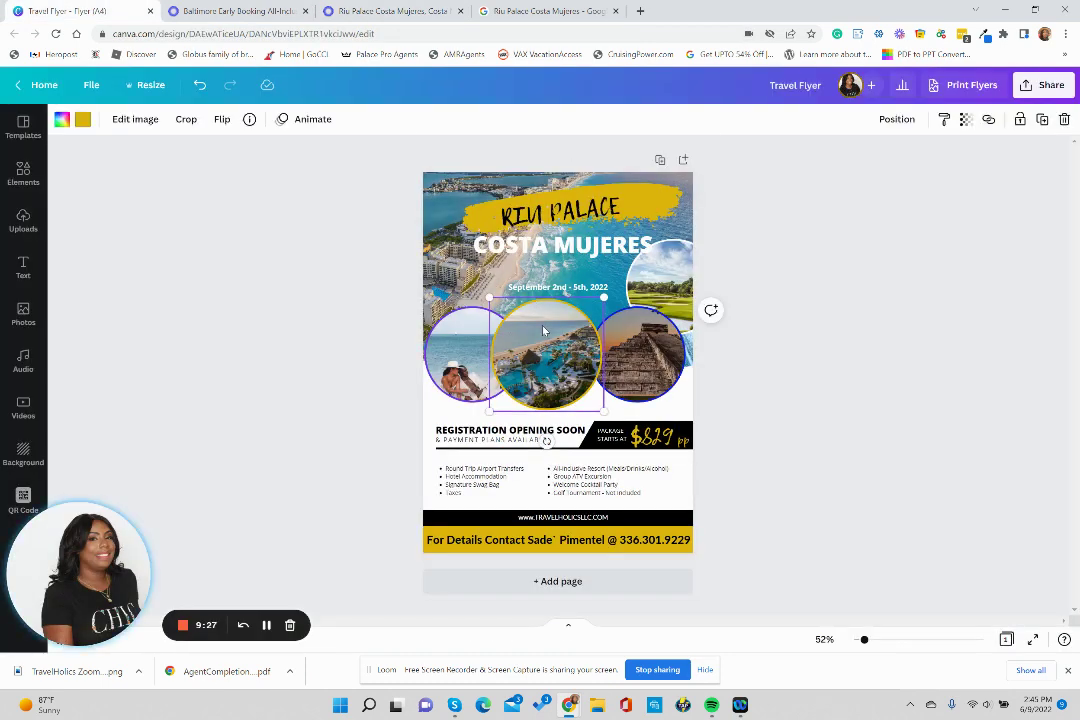
key("ctrl+v")
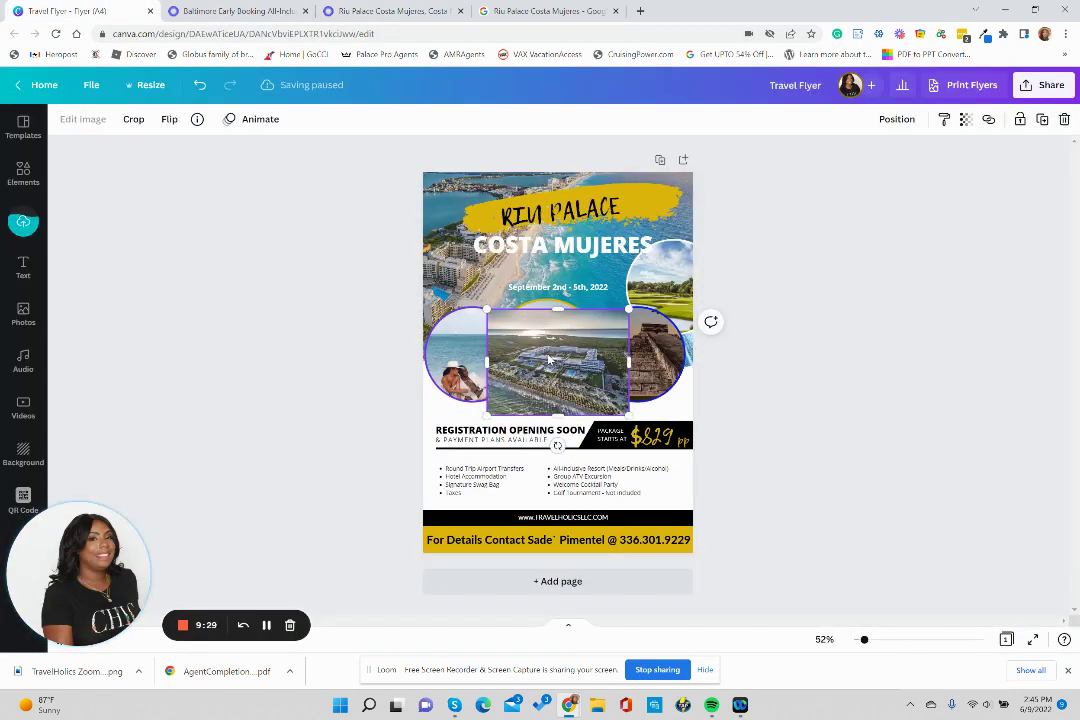
left_click_drag(548, 358, 489, 340)
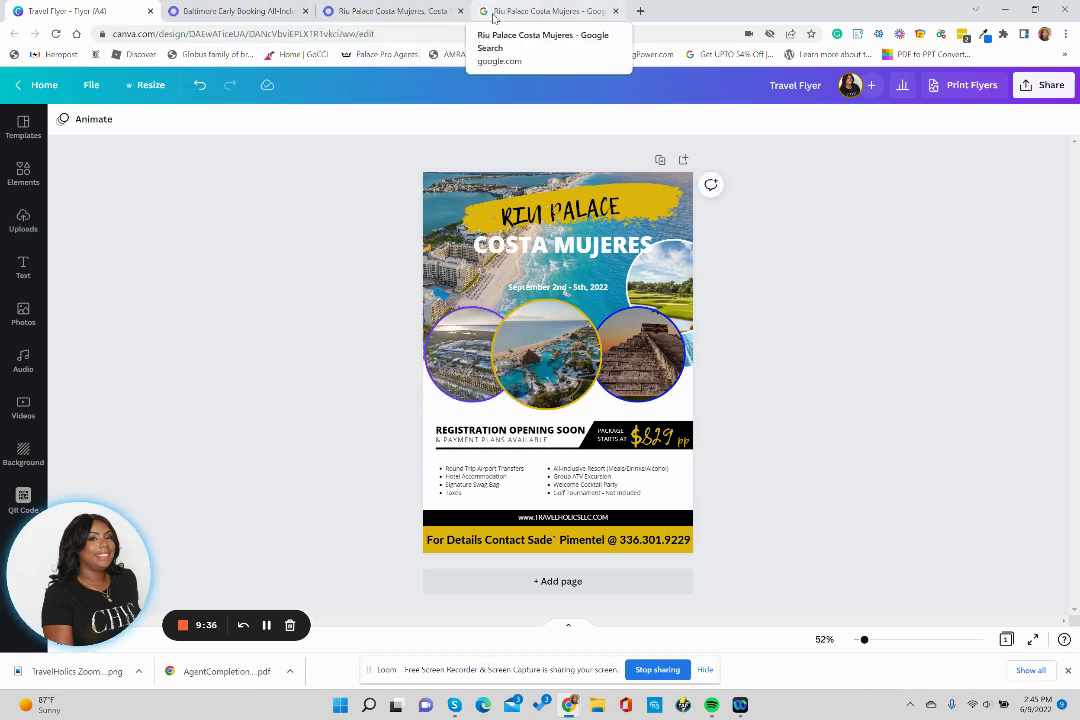
Bring up Google Images results for Riu Palace Costa Mujeres.
left_click(390, 11)
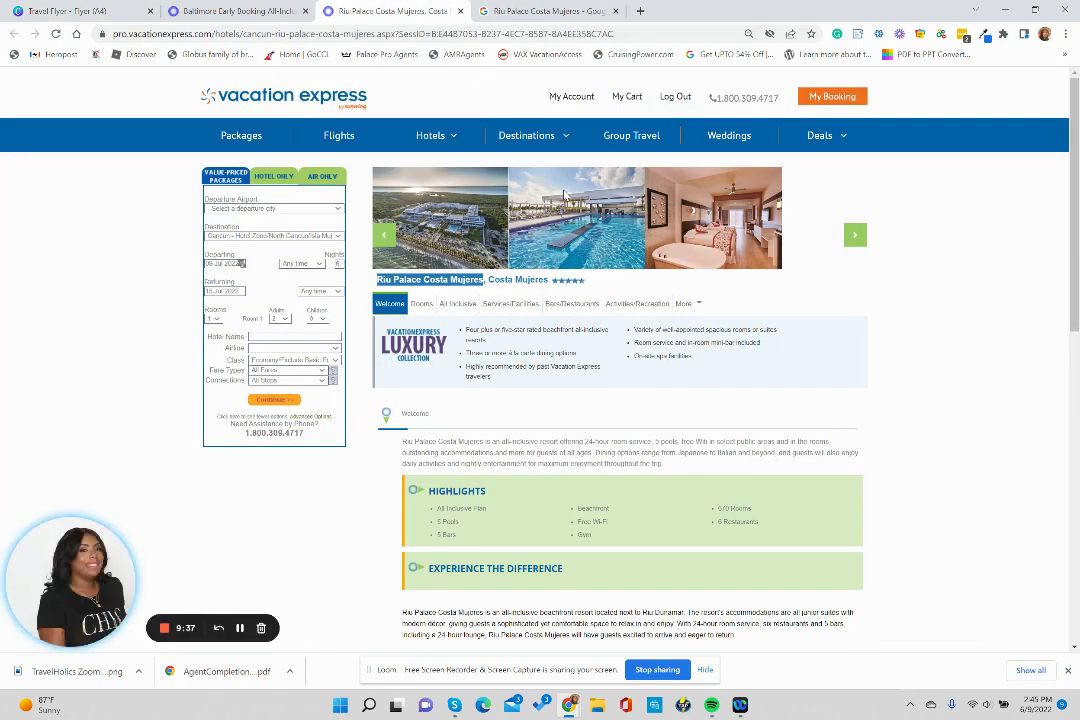
left_click(527, 12)
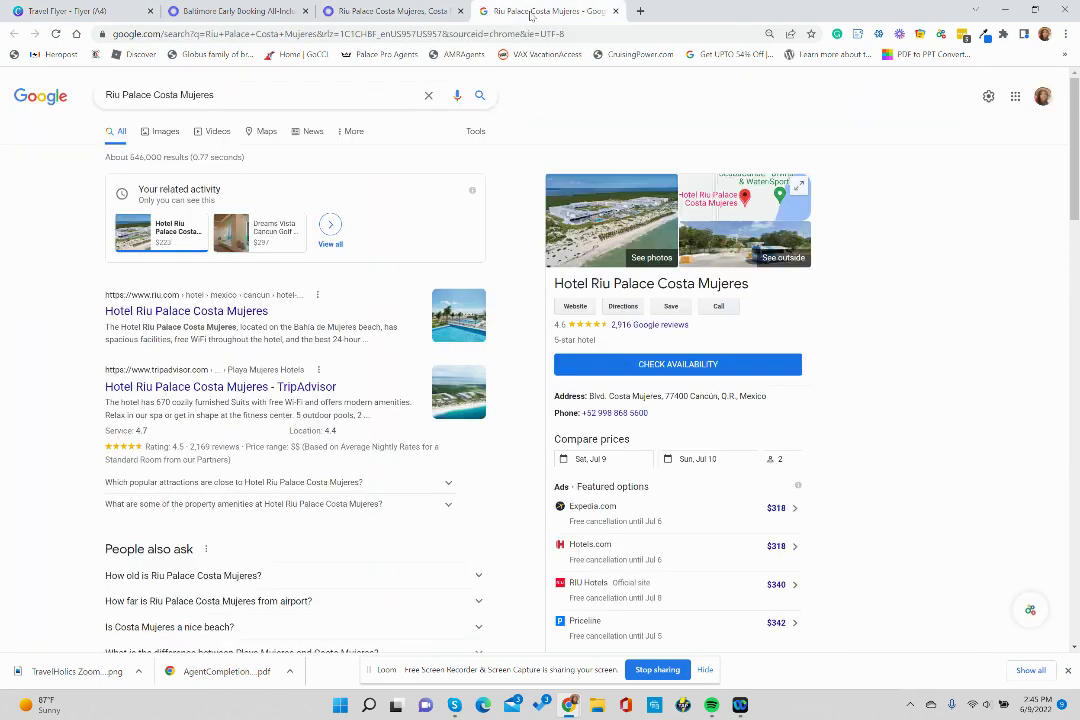
left_click(172, 135)
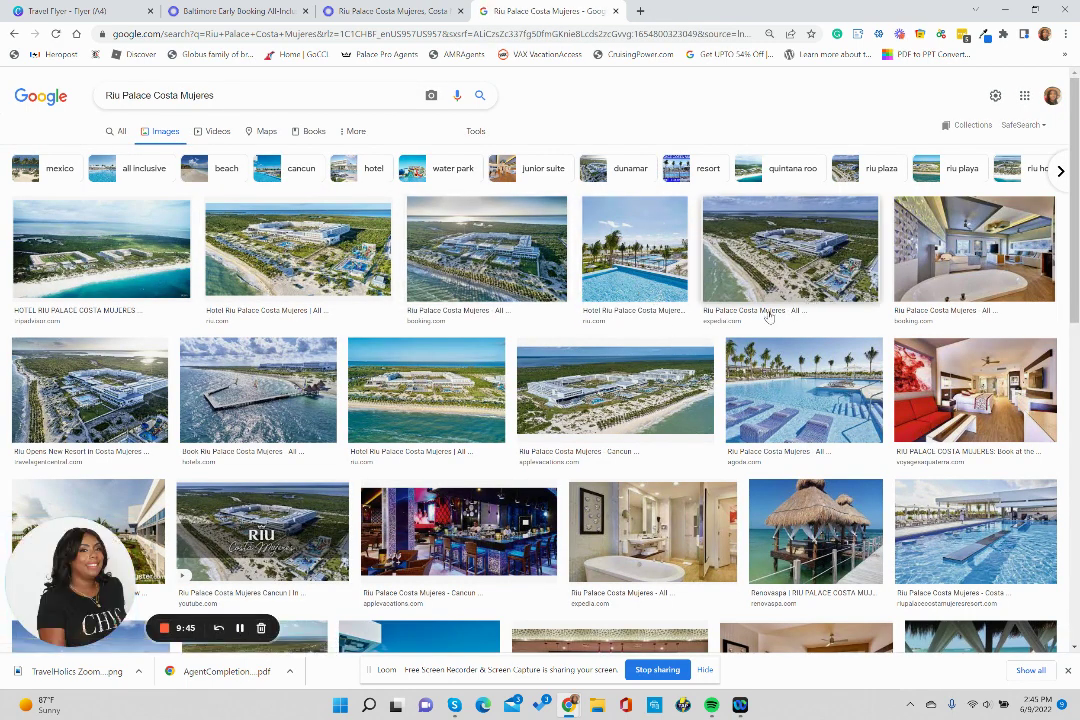
scroll(640, 370, "down", 1)
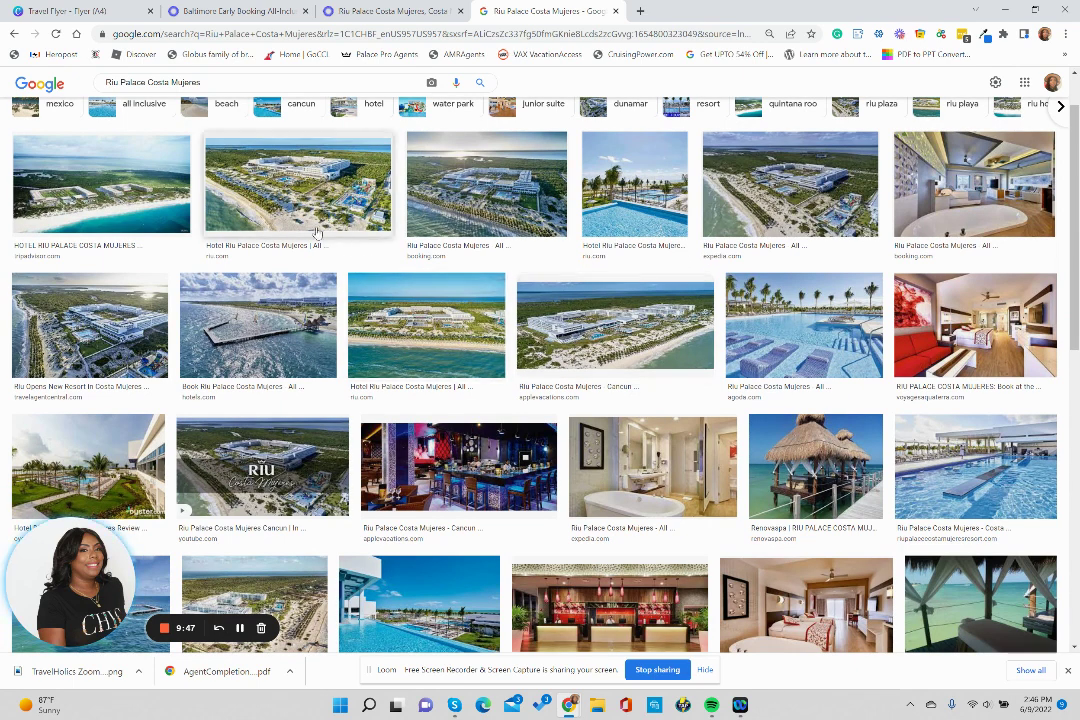
Preview the resort photos and copy the rooftop pool image for the flyer.
left_click(478, 200)
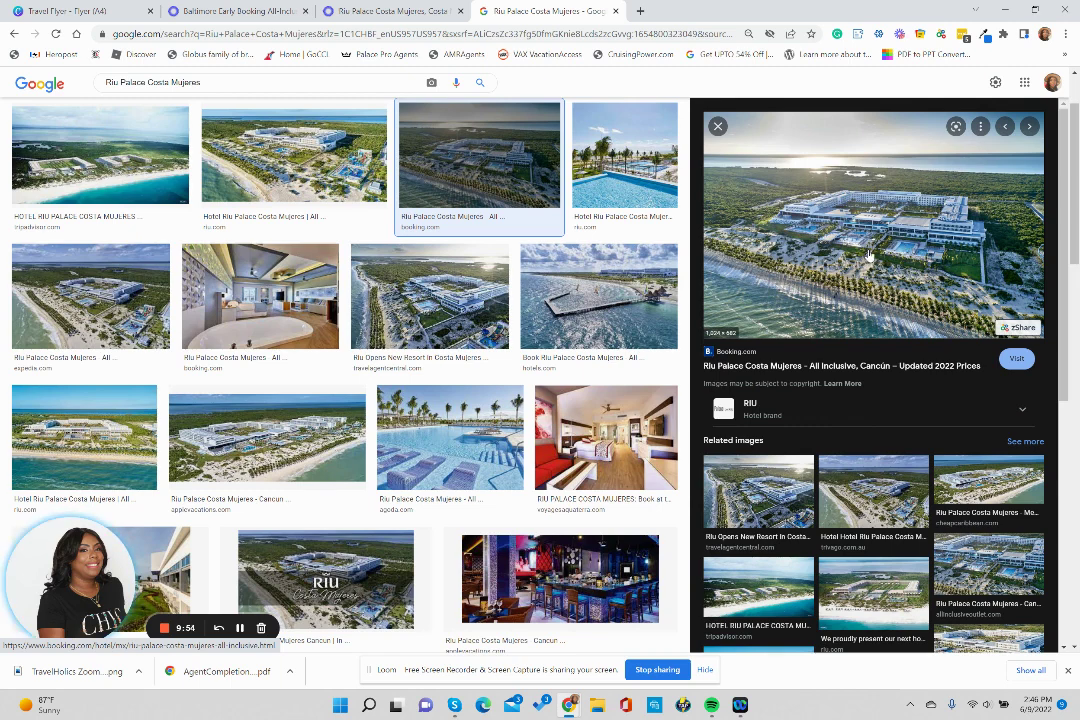
scroll(474, 271, "down", 2)
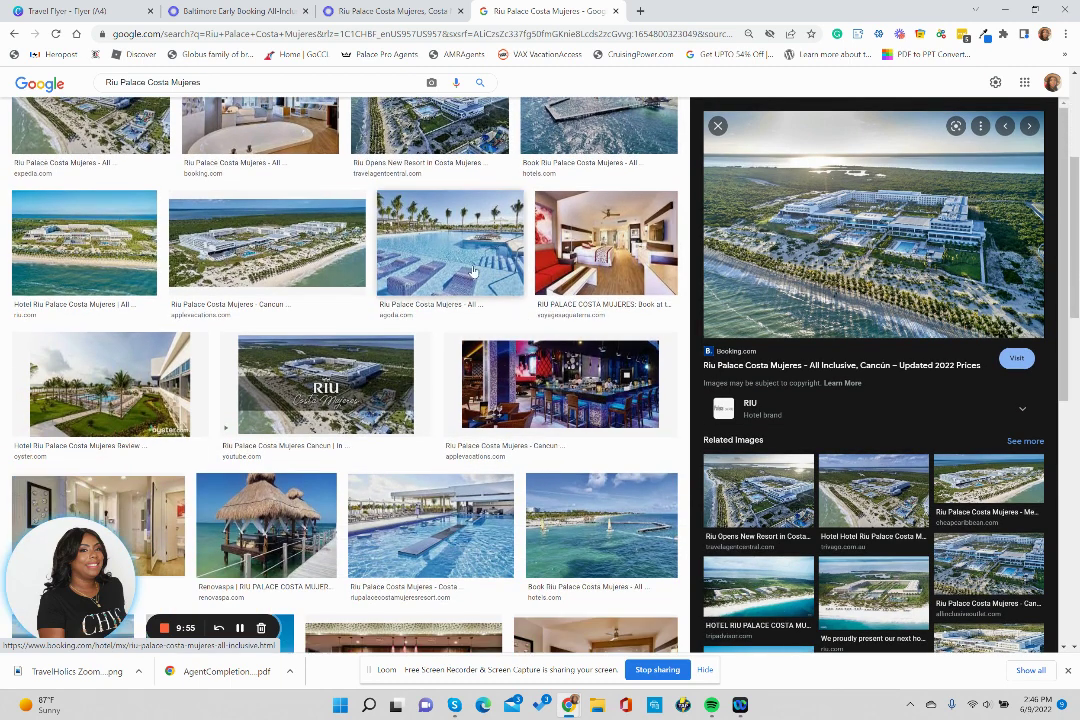
left_click(463, 263)
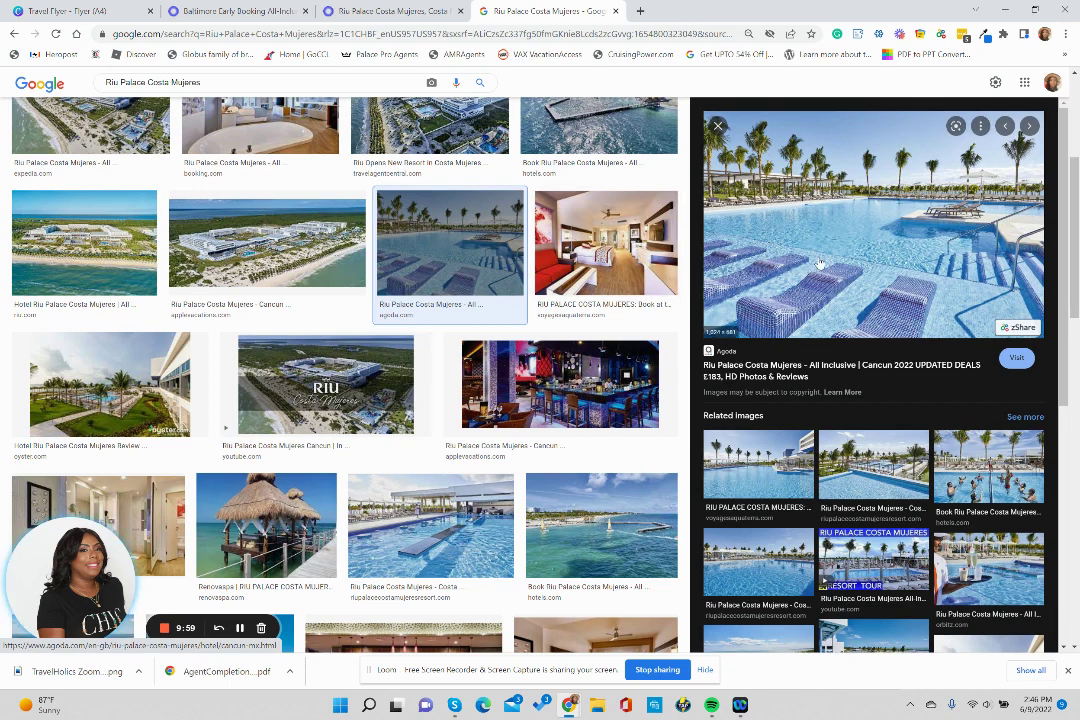
scroll(428, 355, "down", 3)
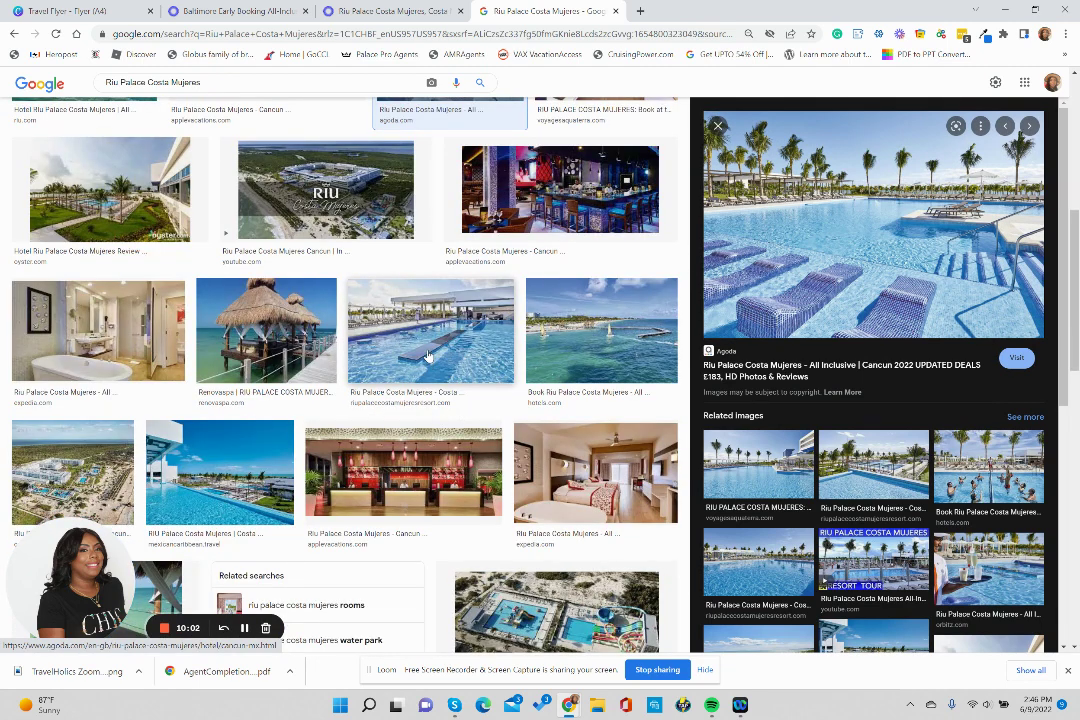
left_click(428, 355)
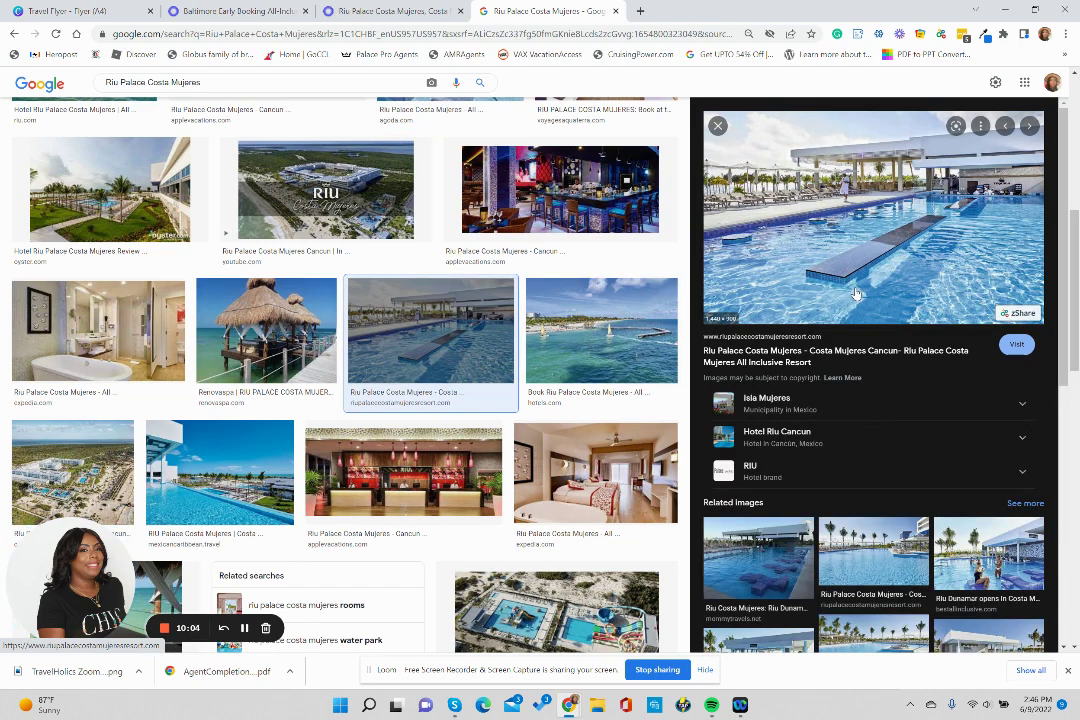
right_click(848, 239)
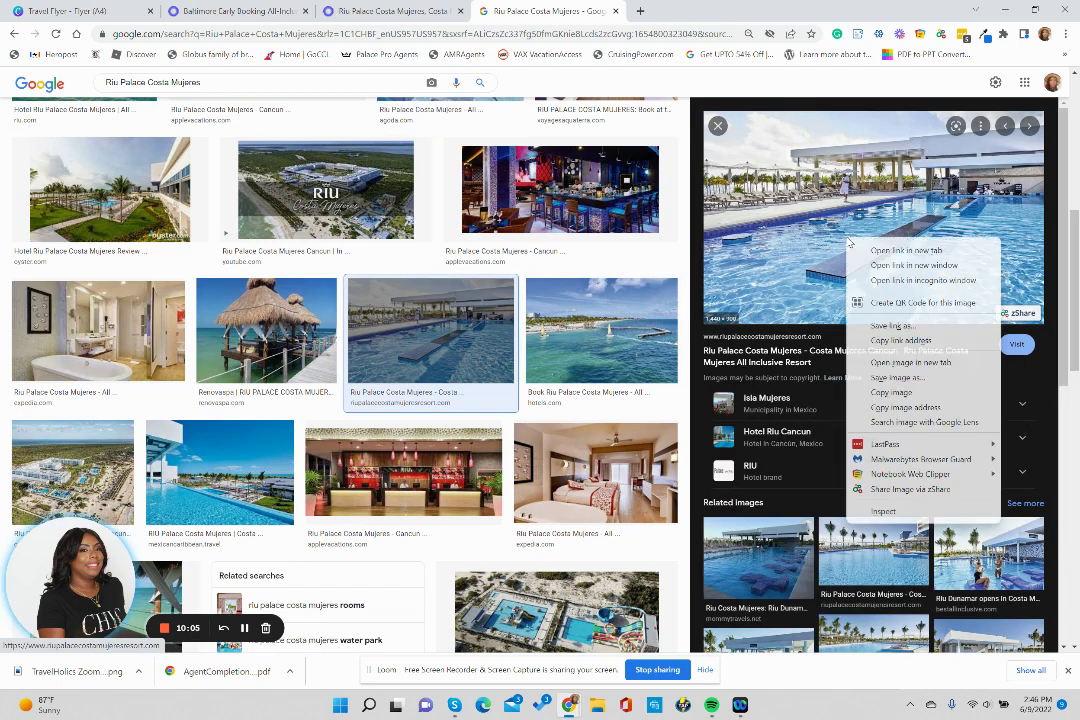
left_click(893, 392)
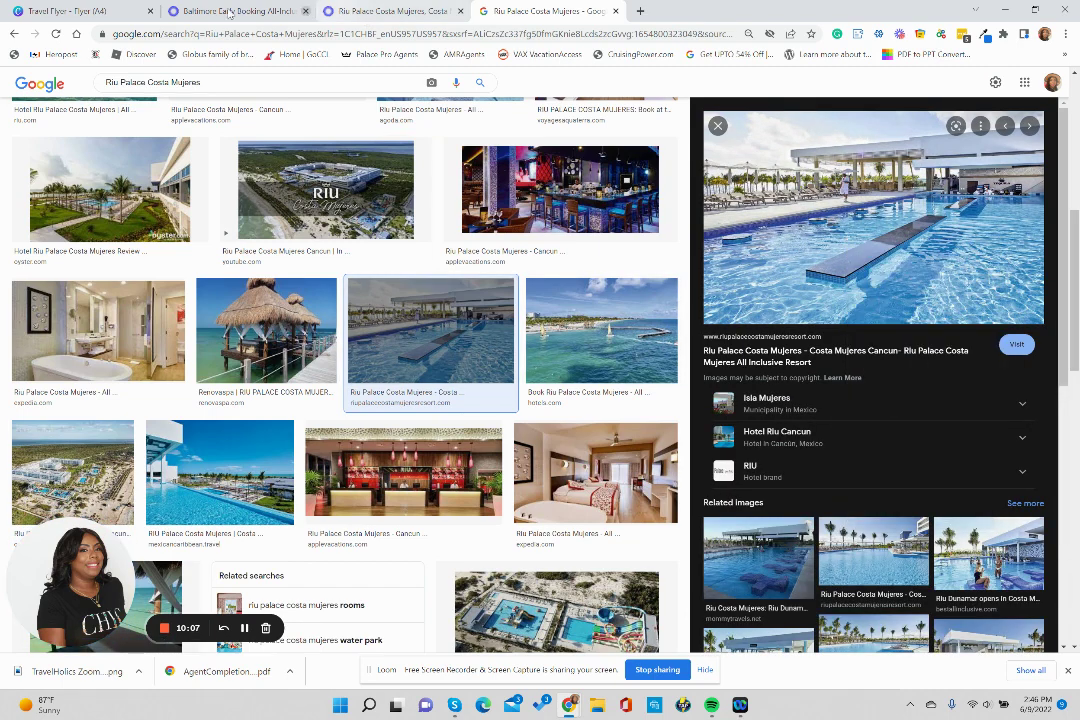
left_click(70, 10)
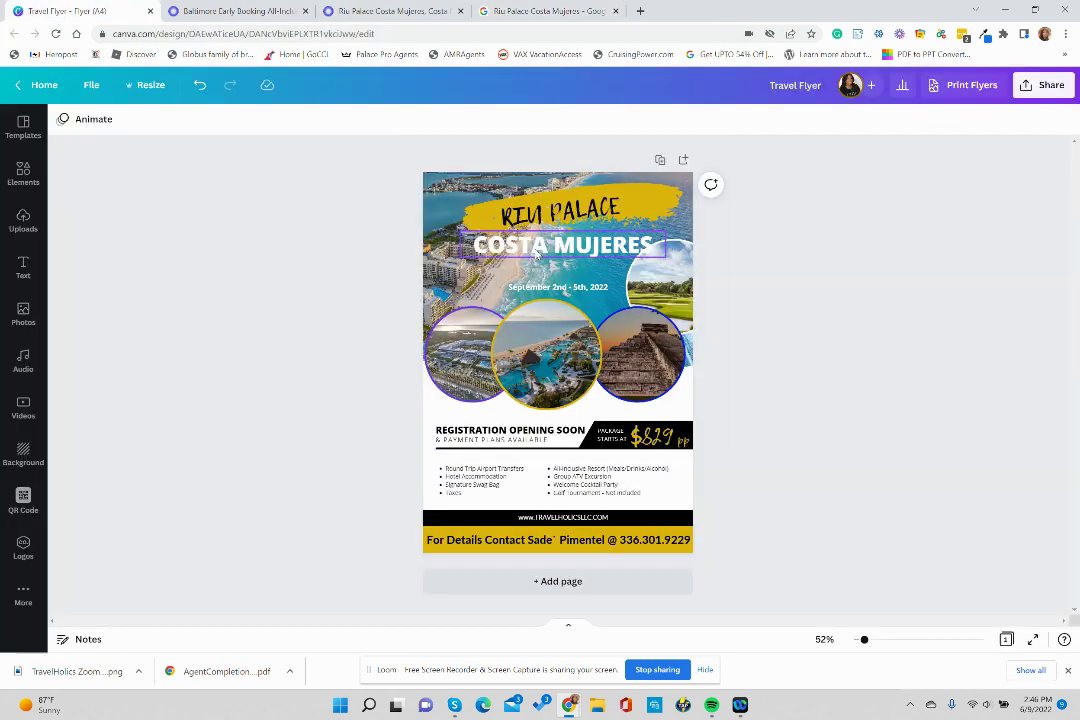
Paste the rooftop pool photo into the top-right circle, replacing the golf-course image.
left_click(676, 288)
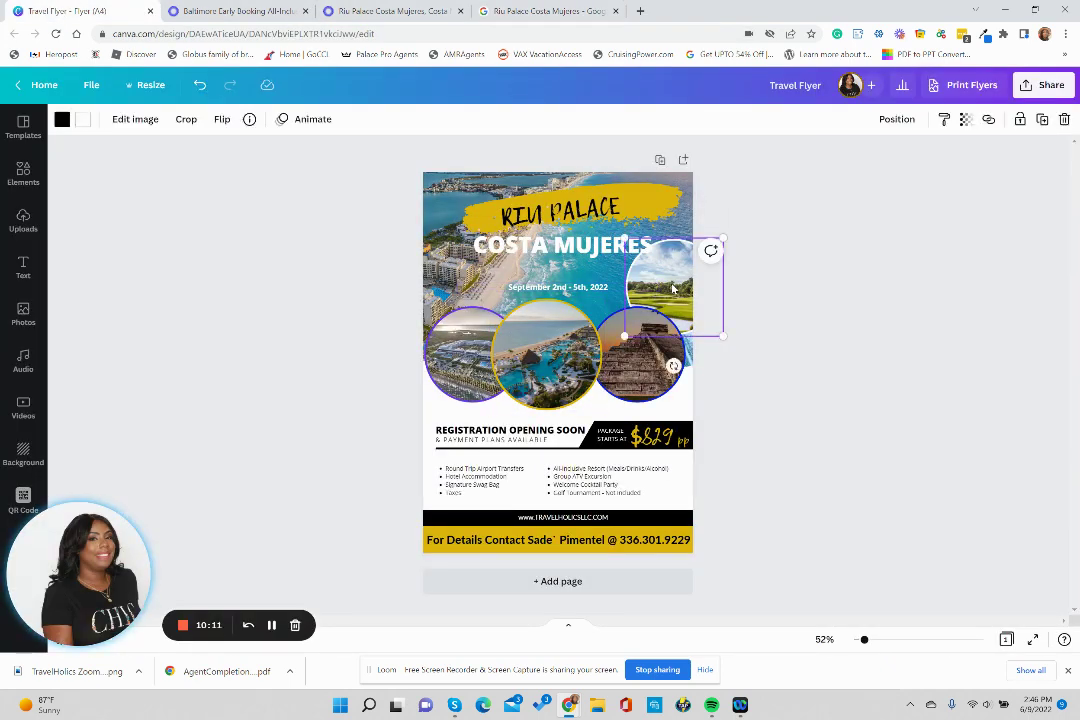
key("ctrl+v")
left_click_drag(592, 355, 664, 286)
left_click(385, 10)
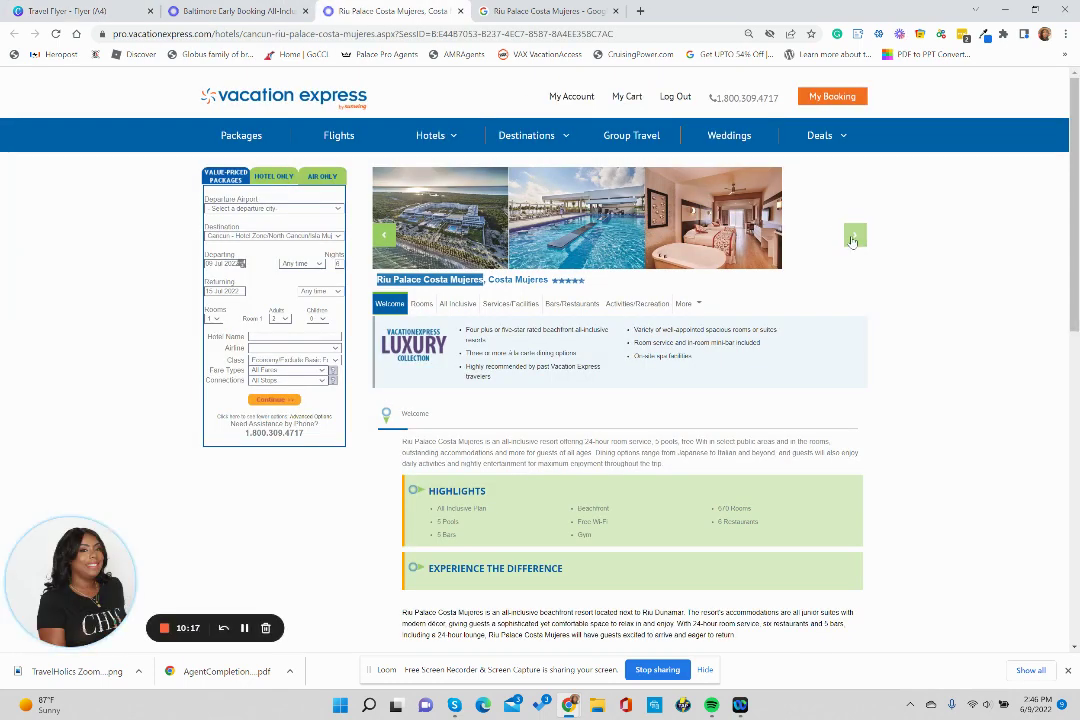
Page through the Vacation Express hotel gallery to the pink-seated bar photo and copy it.
left_click(852, 237)
left_click(852, 237)
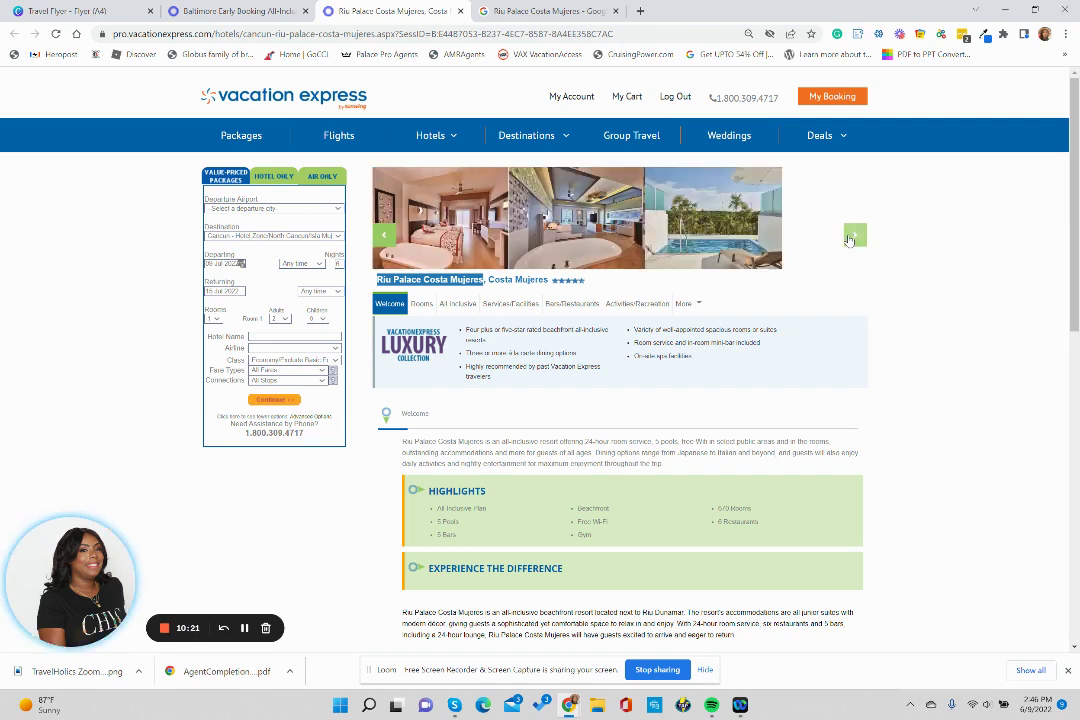
left_click(852, 237)
left_click(852, 237)
left_click(852, 237)
left_click(852, 237)
left_click(852, 237)
left_click(852, 237)
left_click(852, 237)
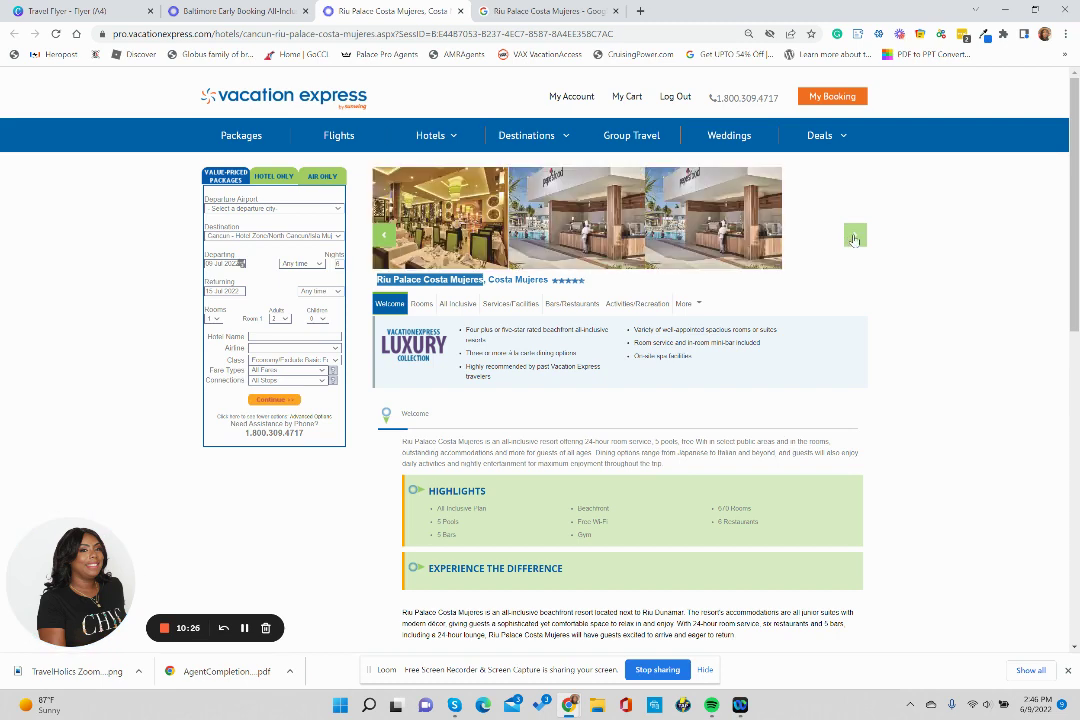
left_click(853, 238)
left_click(853, 238)
left_click(853, 238)
left_click(853, 238)
left_click(853, 238)
left_click(853, 238)
left_click(853, 238)
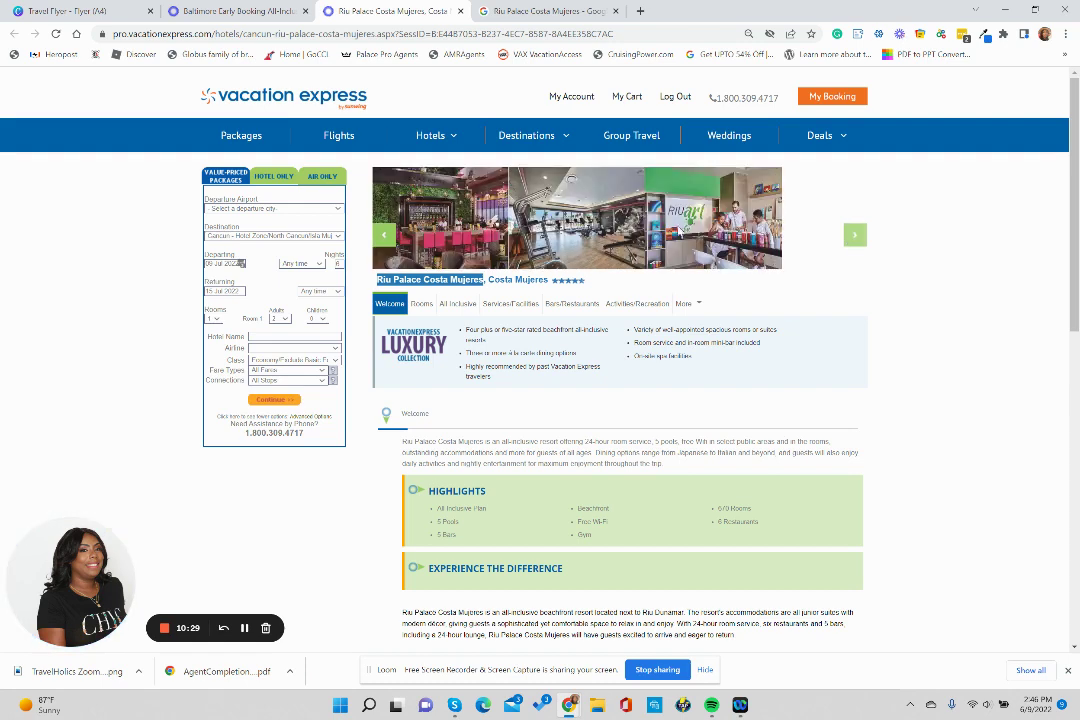
right_click(390, 208)
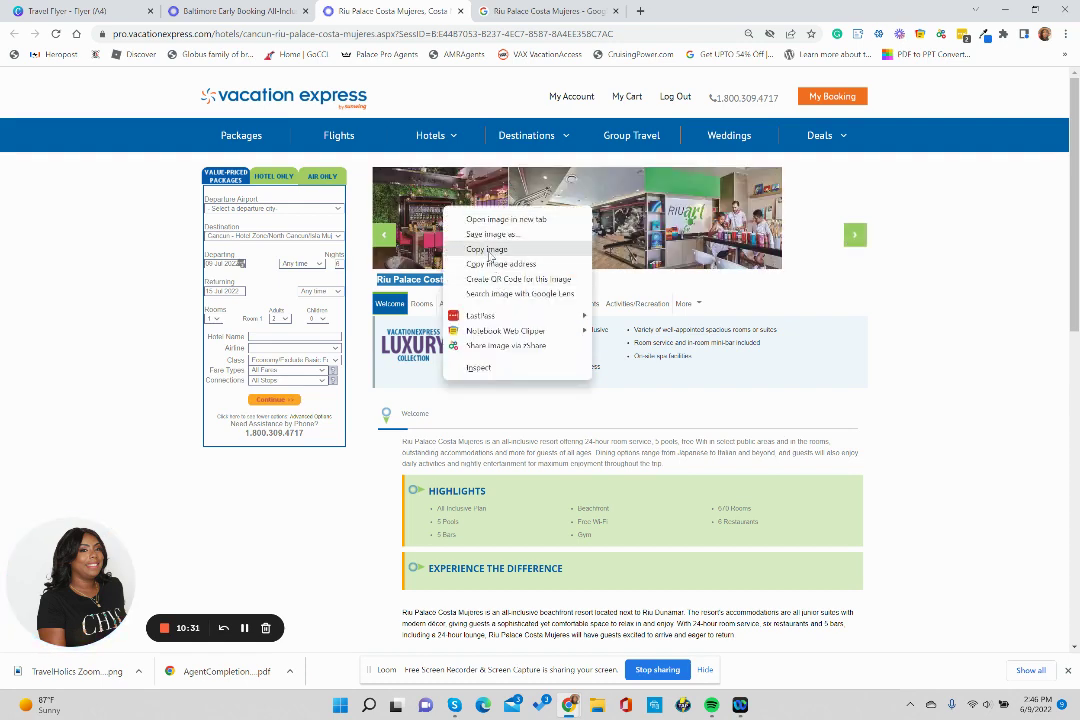
left_click(429, 250)
Paste the bar photo into the flyer's lower-right circle, replacing the pyramid image.
left_click(153, 10)
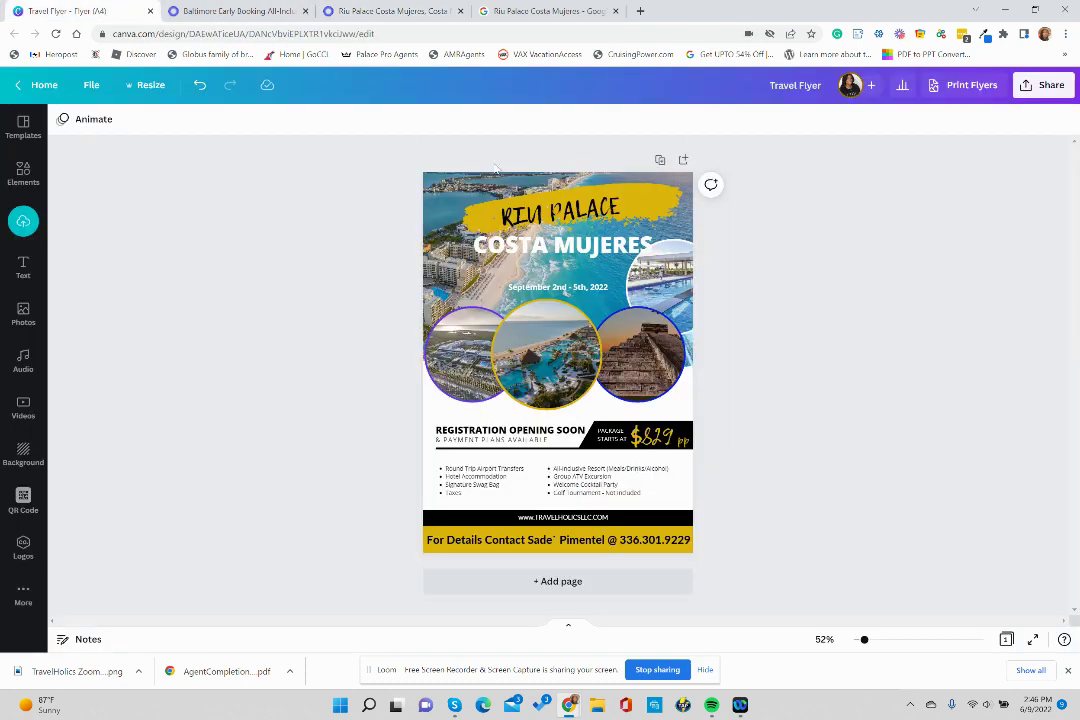
left_click(638, 340)
key("ctrl+v")
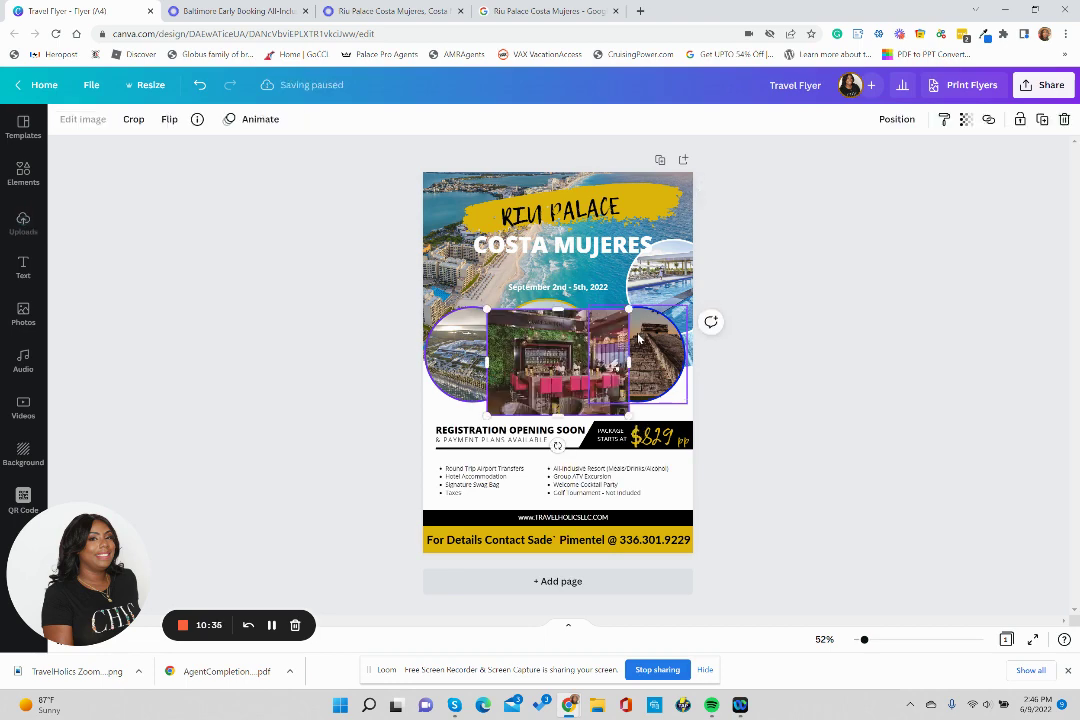
left_click_drag(600, 352, 616, 352)
Copy the Pleasant Holidays Riu Palace Costa Mujeres guest-room photo from Google Images.
left_click(545, 10)
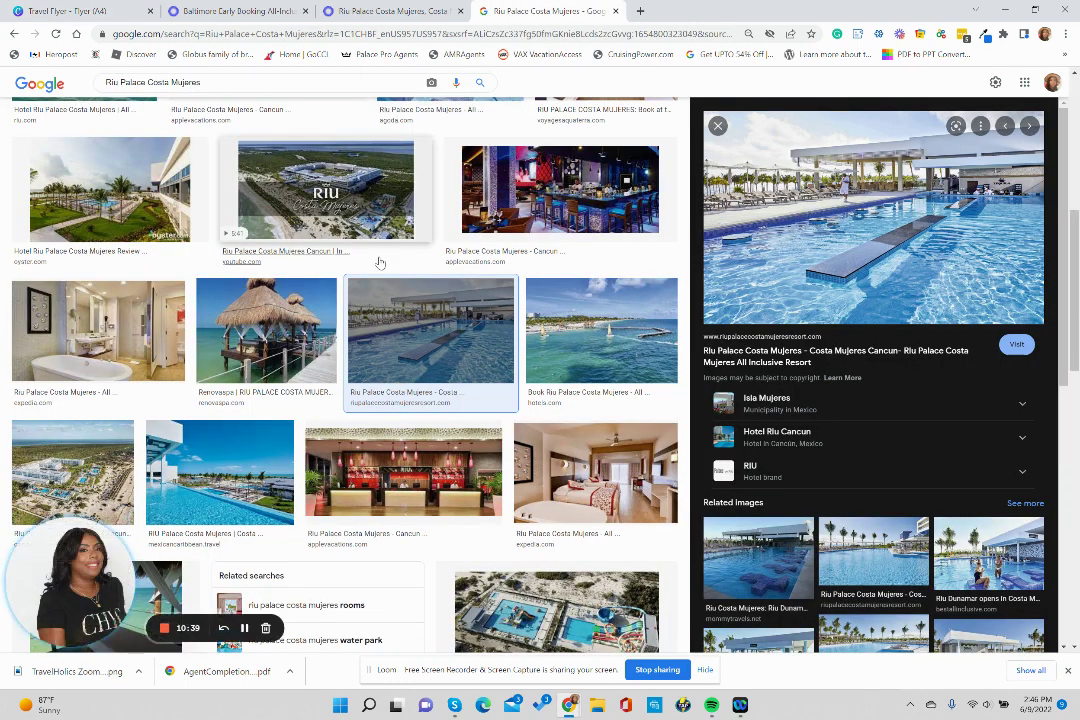
scroll(575, 222, "down", 3)
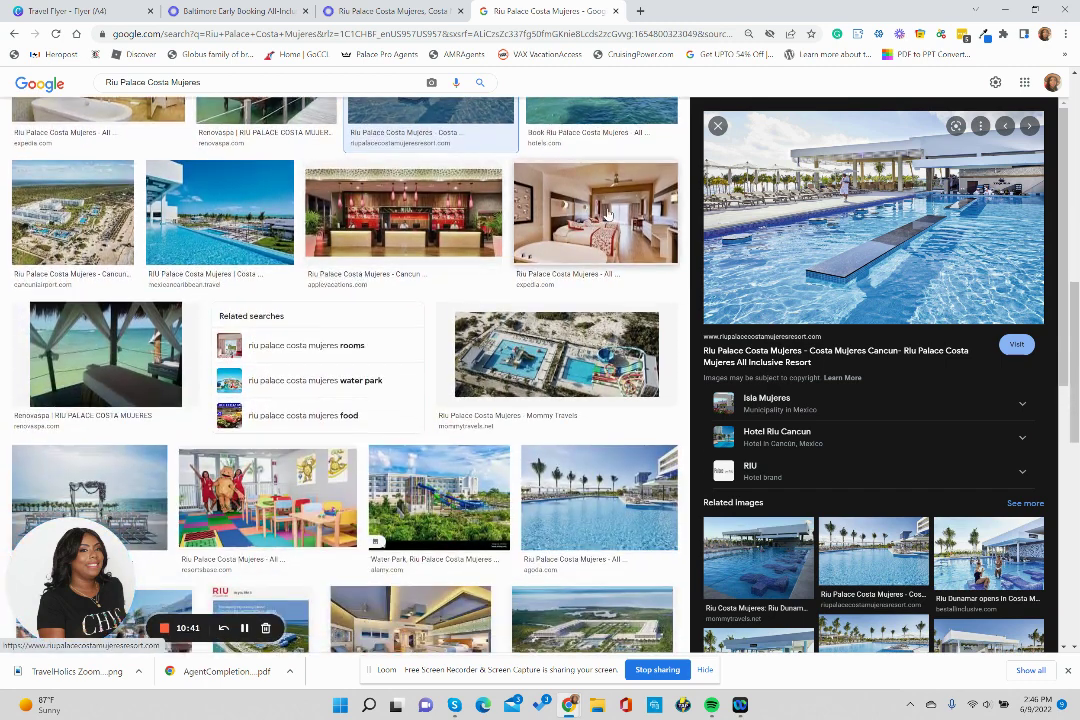
left_click(575, 222)
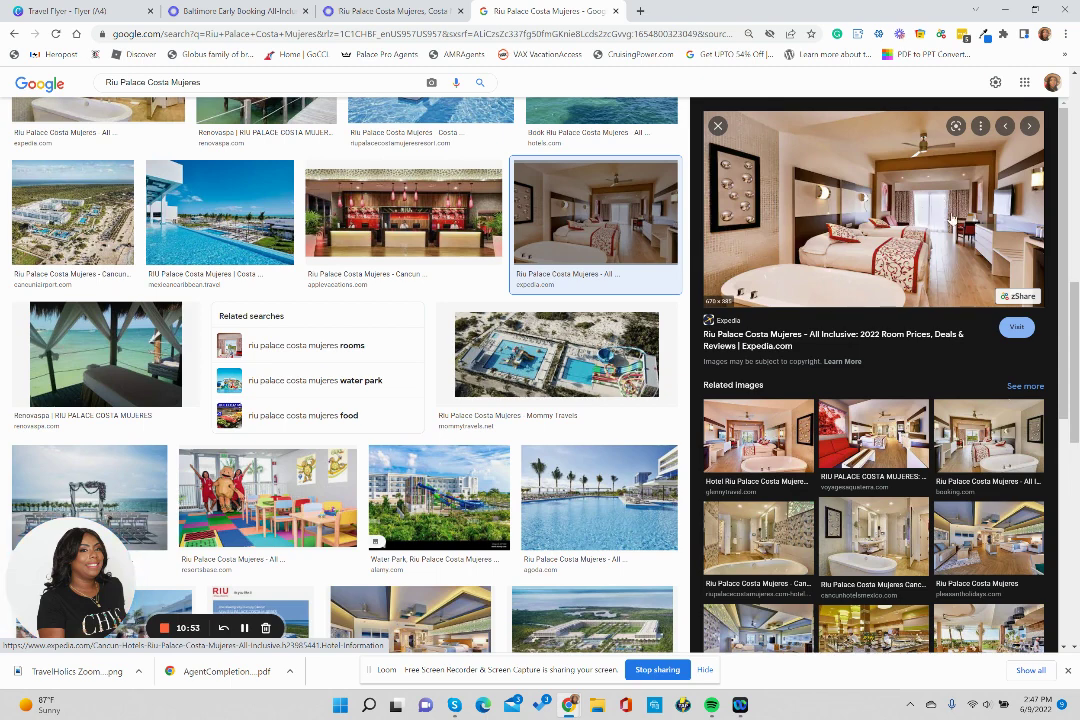
scroll(925, 218, "down", 3)
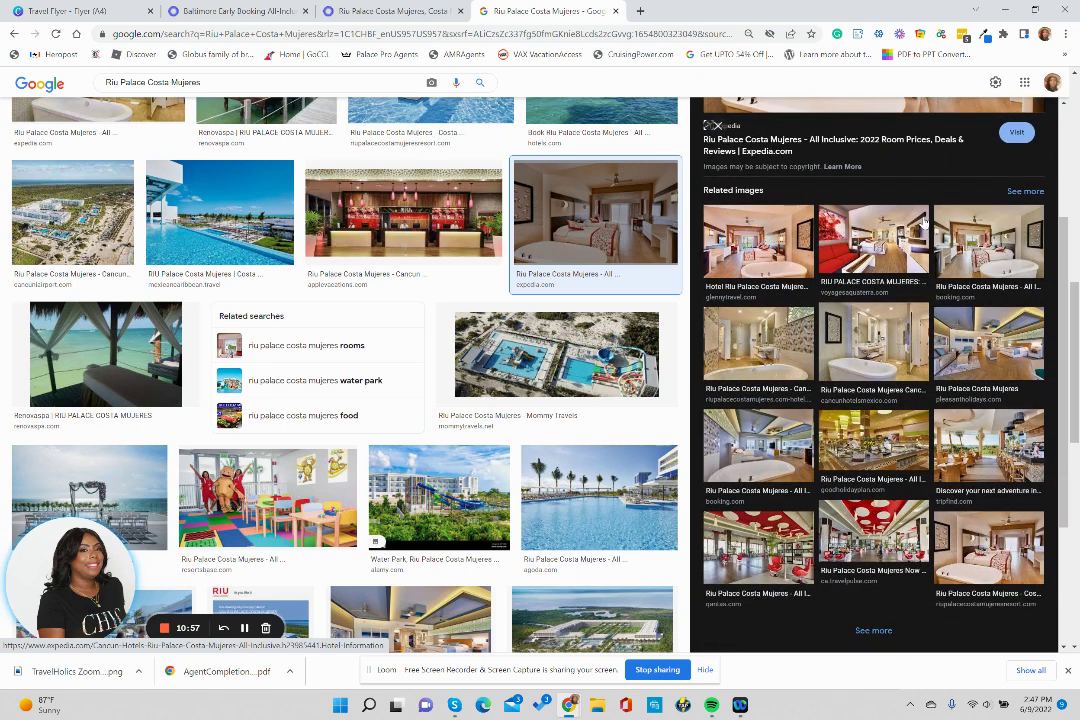
left_click(976, 334)
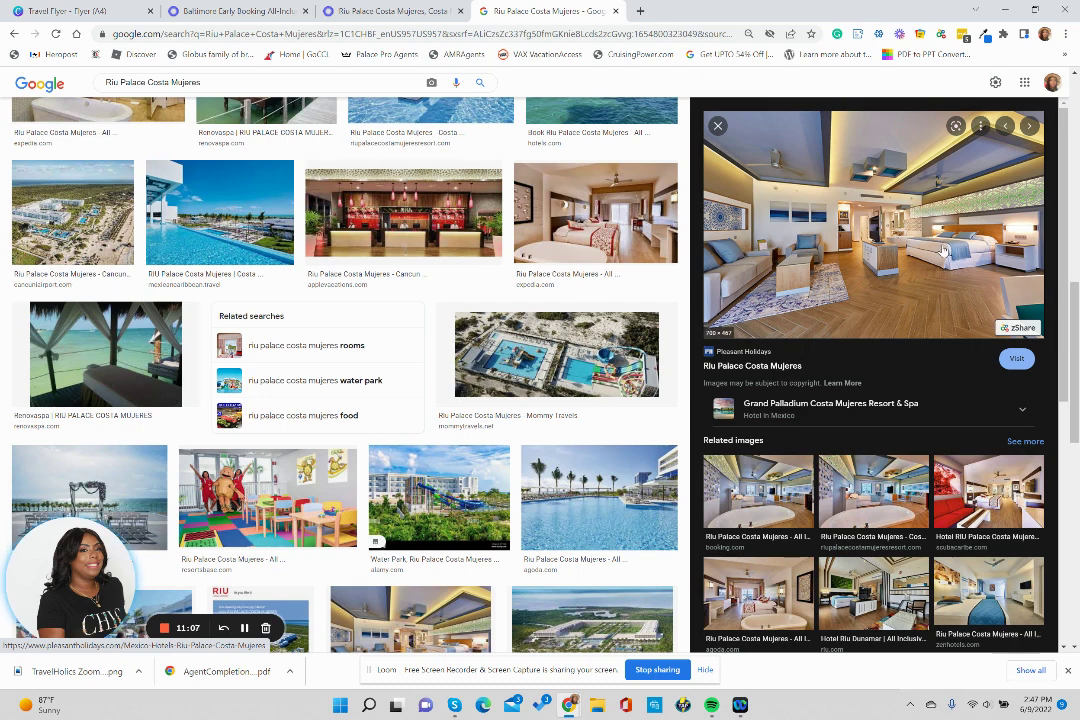
right_click(1012, 252)
left_click(900, 401)
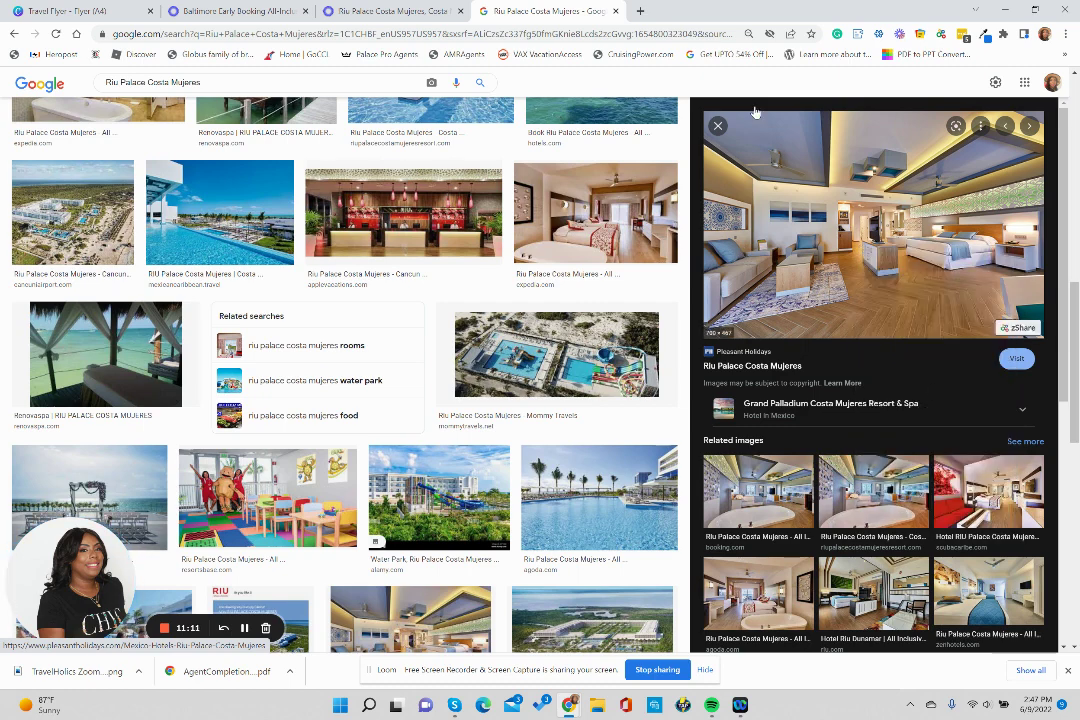
Paste the Pleasant Holidays guest-room photo into the flyer's middle circle frame.
left_click(78, 11)
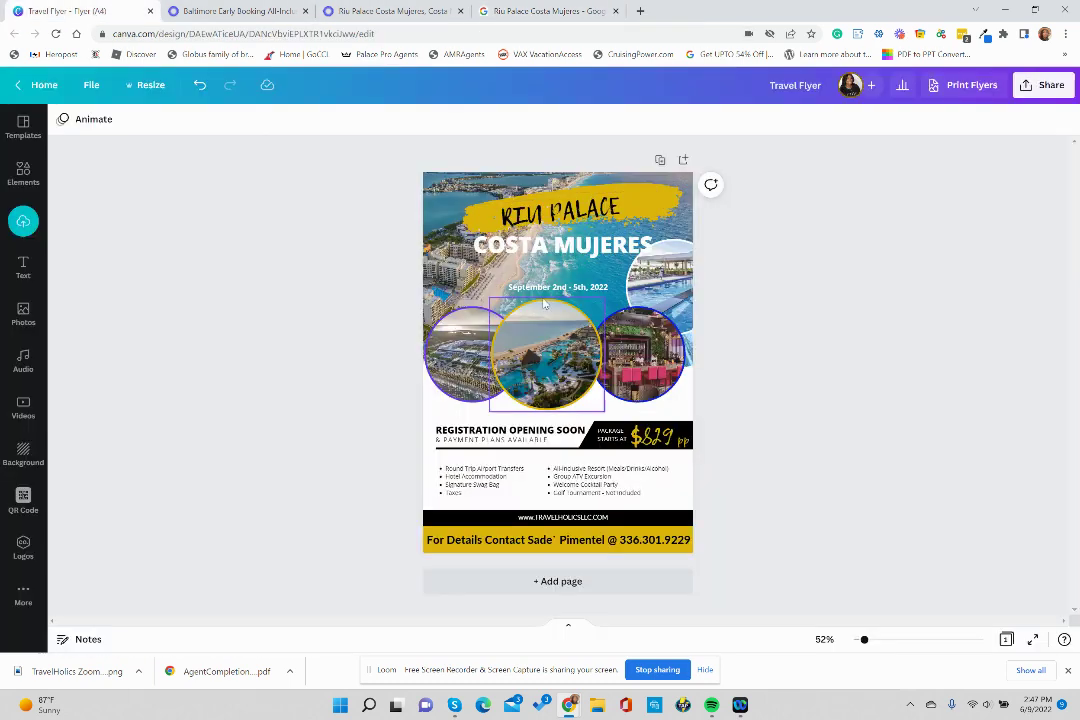
left_click(570, 347)
key("ctrl+v")
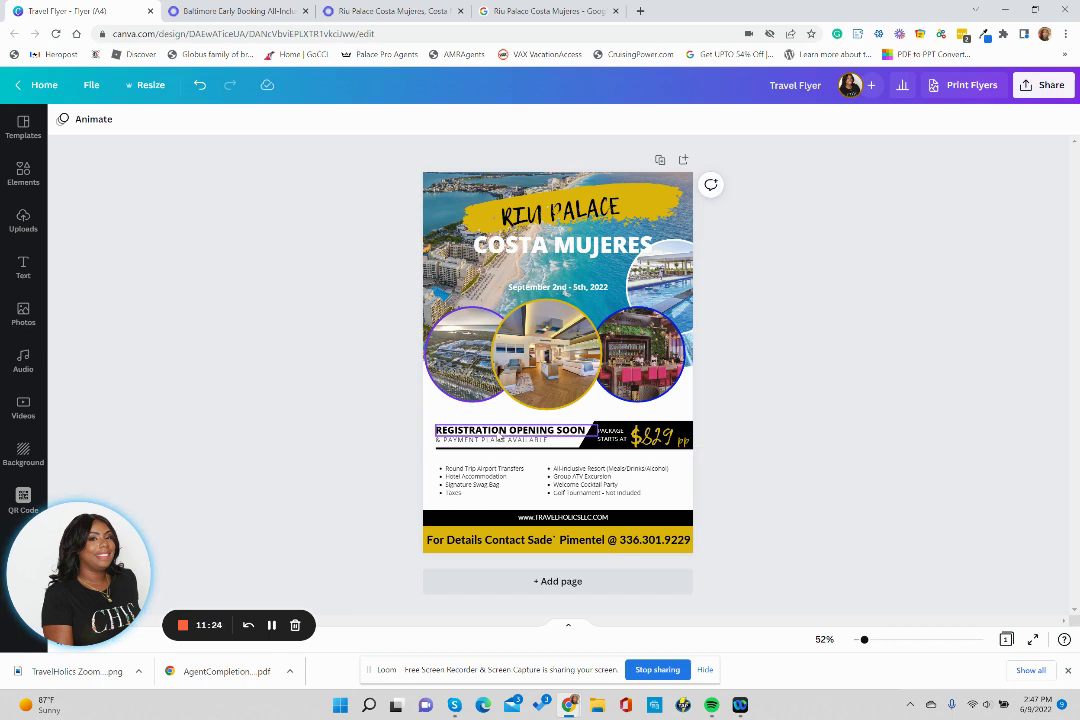
Change the REGISTRATION OPENING SOON heading to TRAVEL DATES.
left_click(497, 434)
double_click(497, 431)
left_click(497, 430)
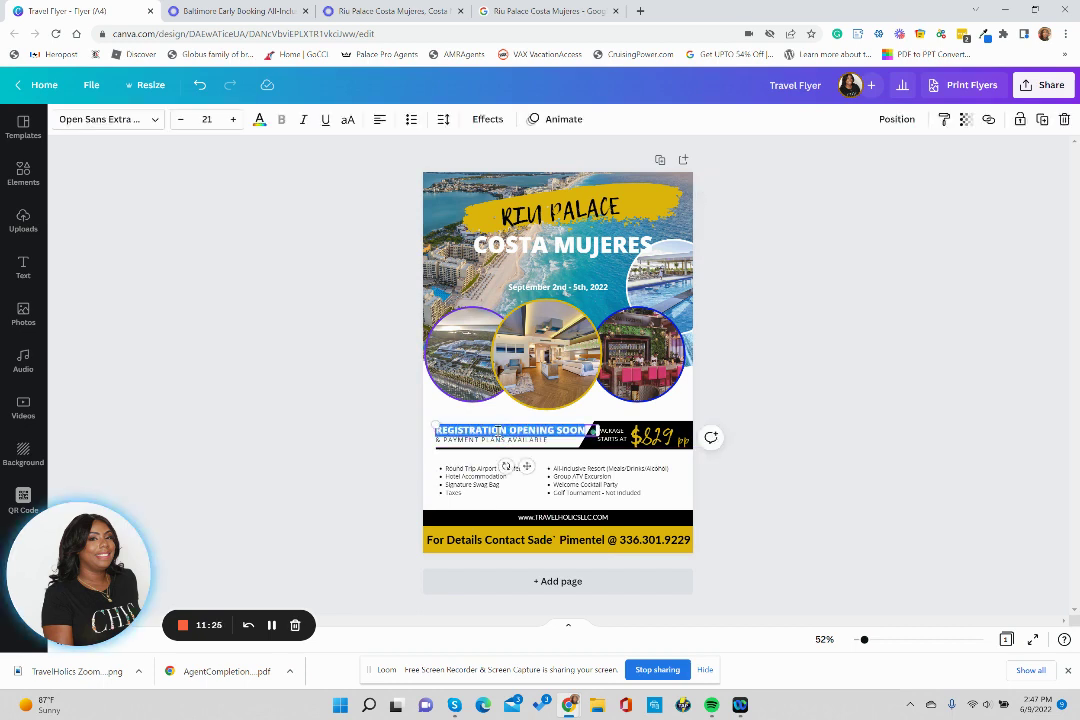
key("BackSpace")
type("Travel D")
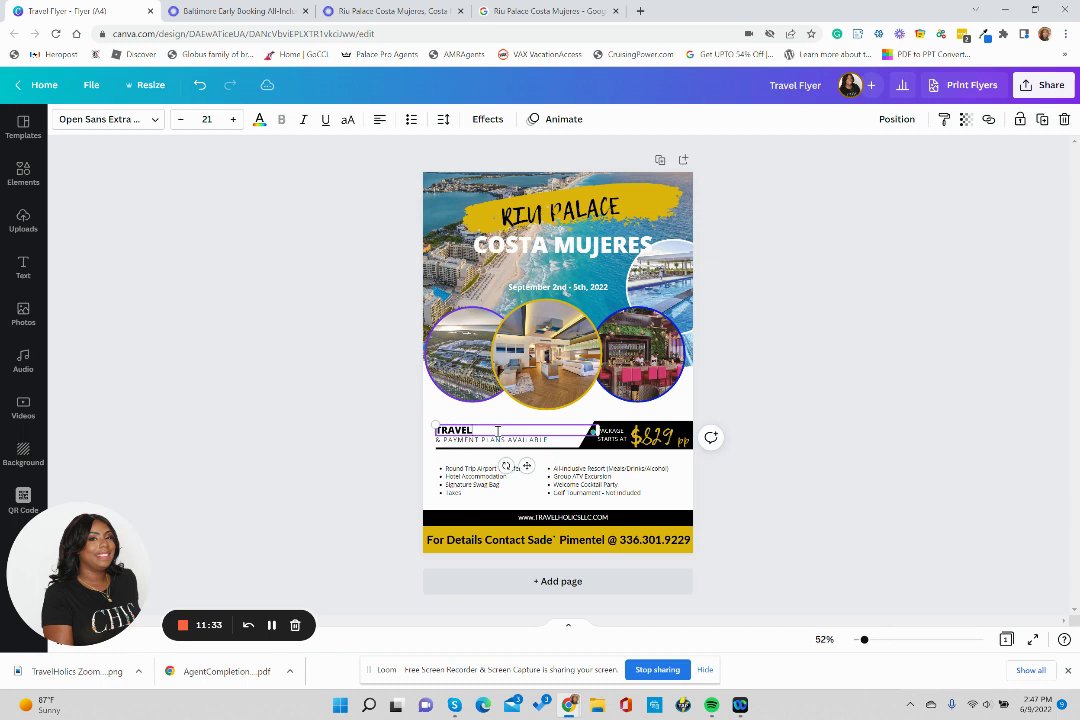
type("Da")
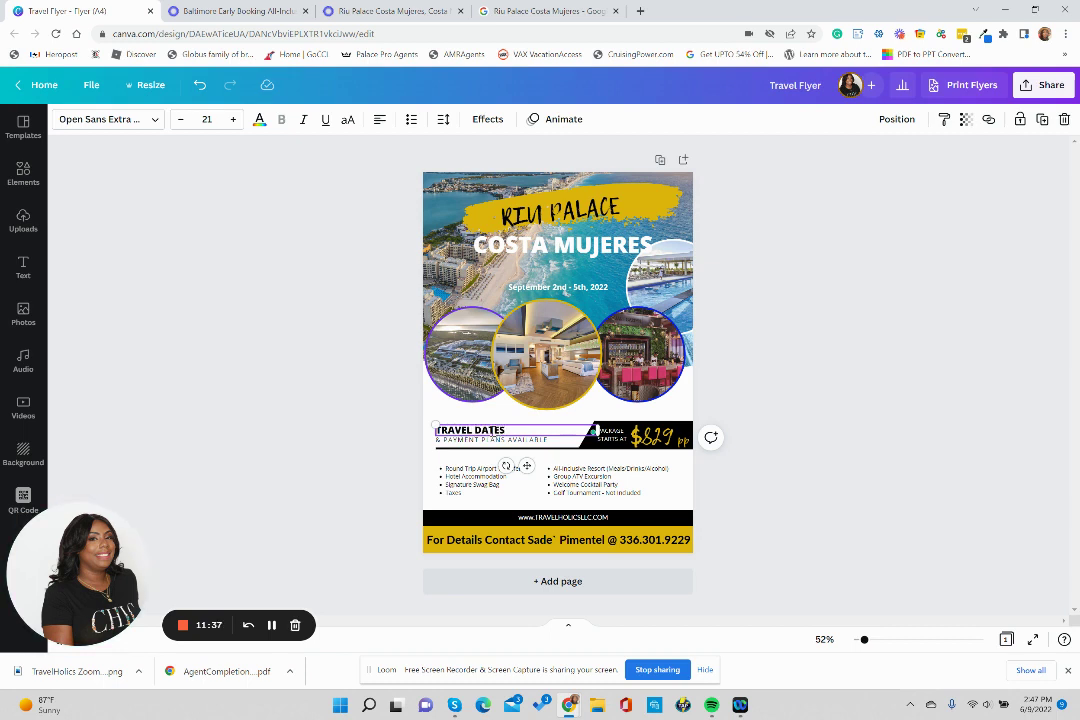
Replace the & PAYMENT PLANS AVAILABLE line with 'Sep 2, 2022 - Aug 2022'.
left_click(465, 440)
triple_click(465, 440)
key("BackSpace")
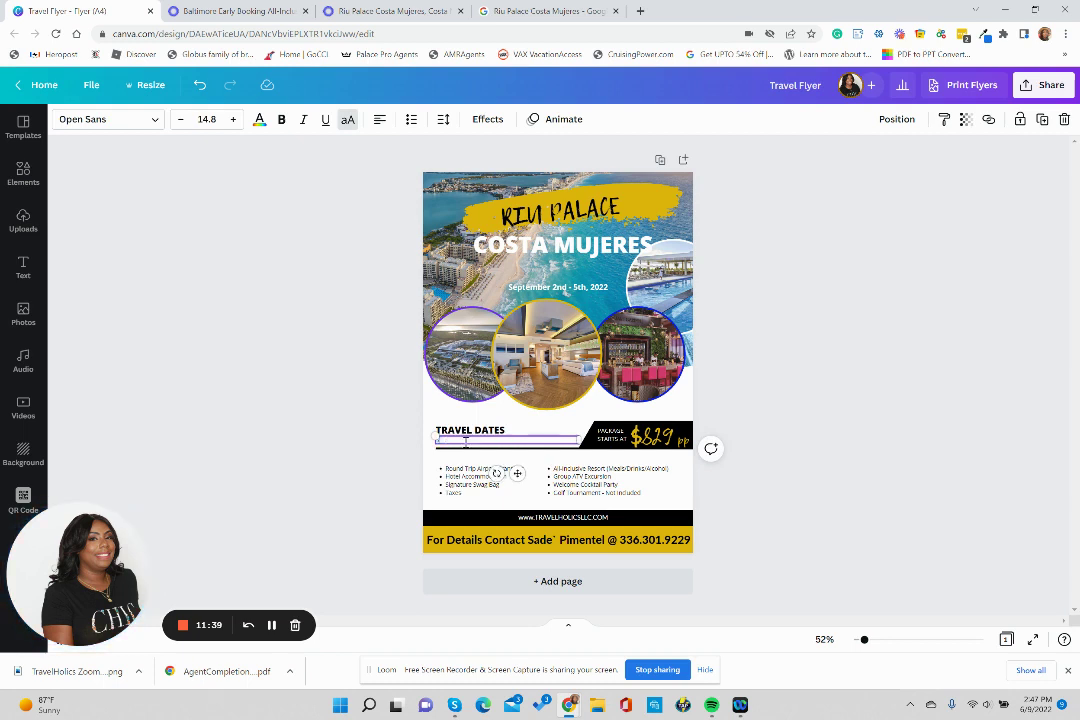
type("Sep 2, 2022 - ")
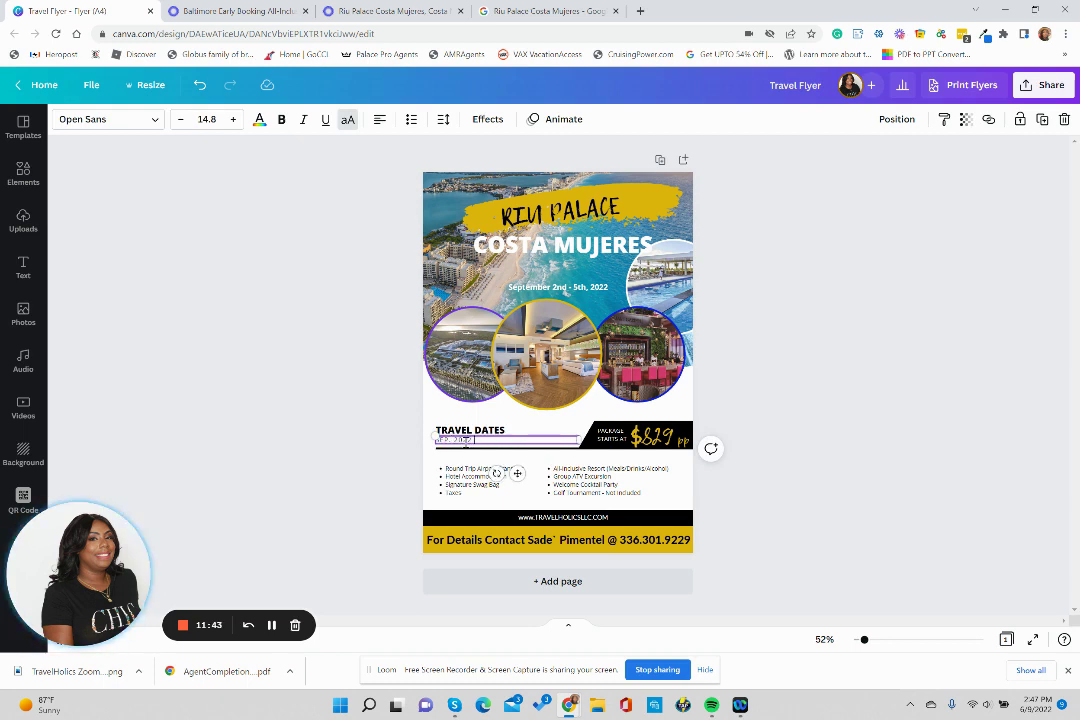
type("Aug")
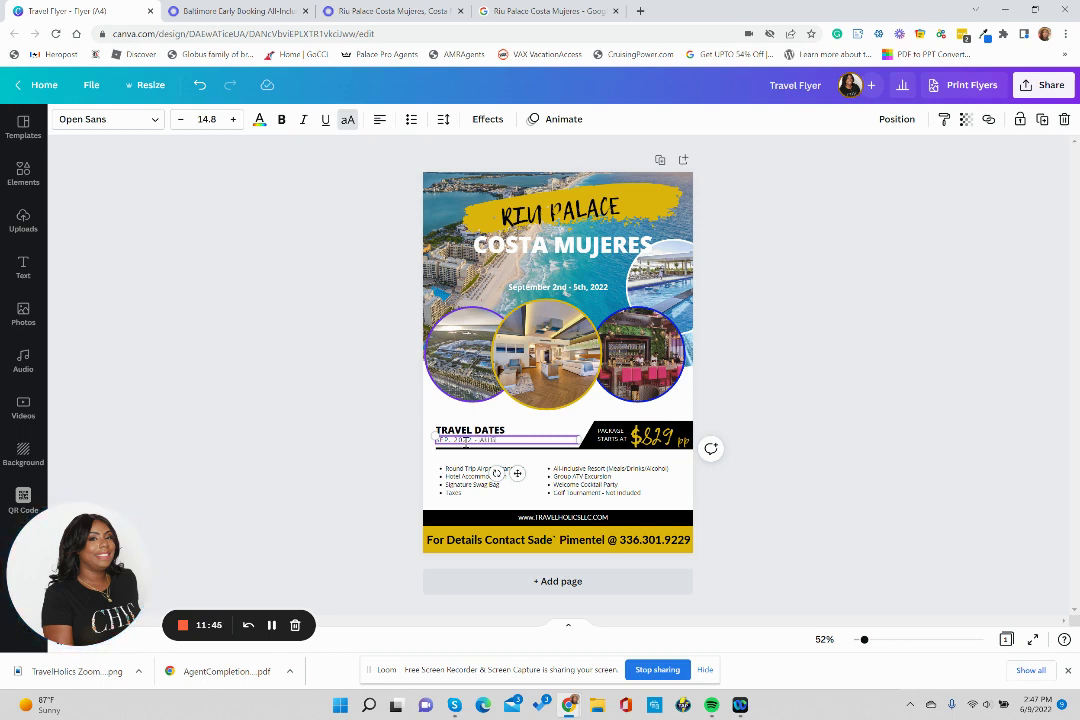
type(" 2022")
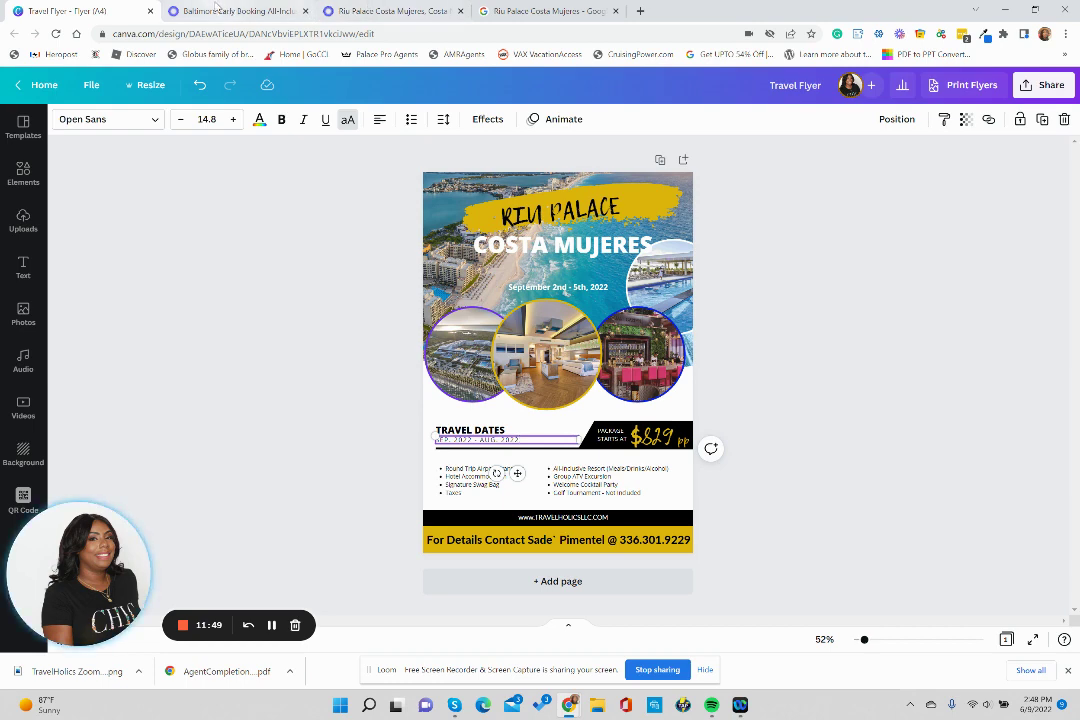
left_click(207, 12)
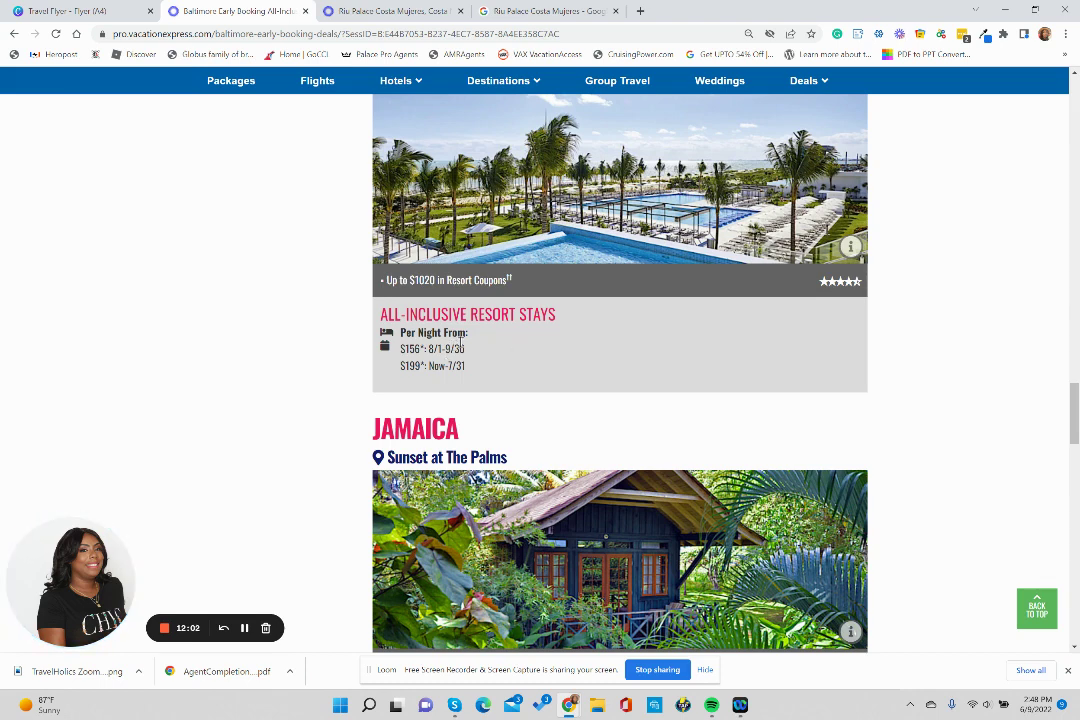
scroll(465, 331, "up", 2)
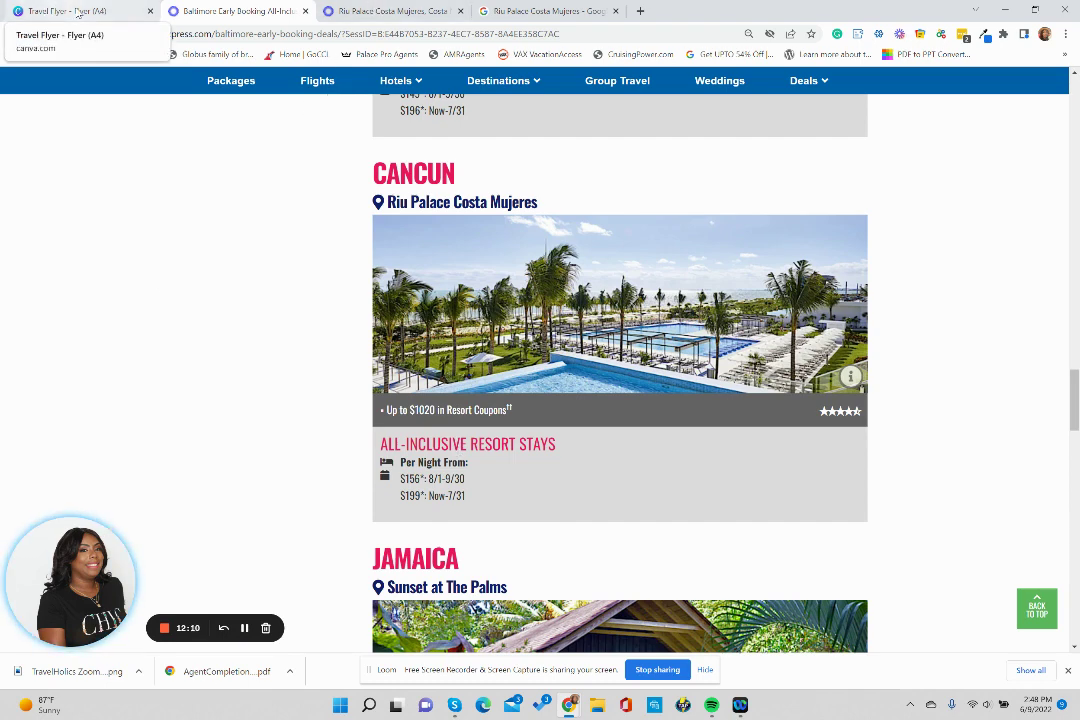
left_click(78, 13)
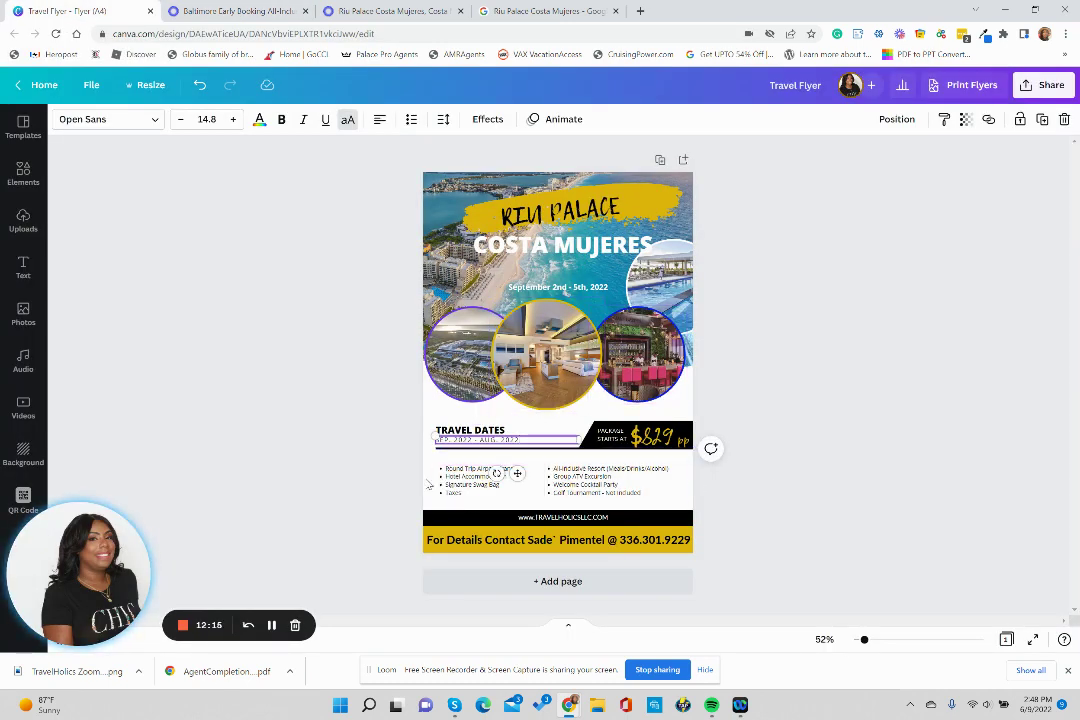
Move Round Trip Airport Transfers into the right list in place of Group ATV Excursion.
left_click(468, 486)
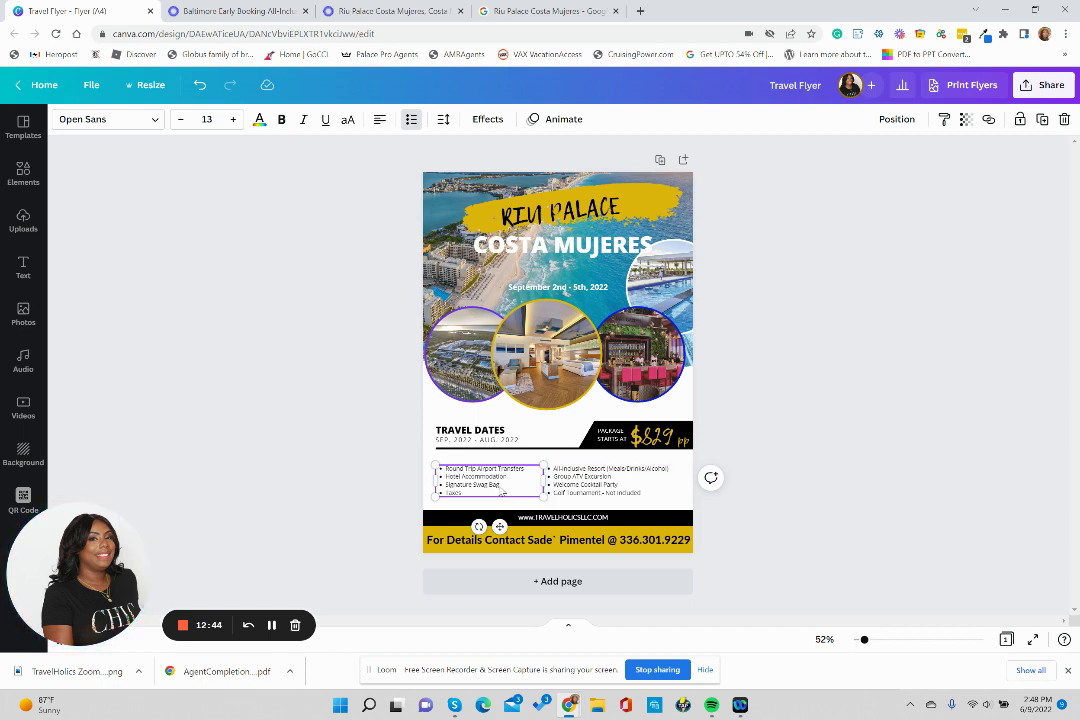
left_click(498, 468)
triple_click(498, 468)
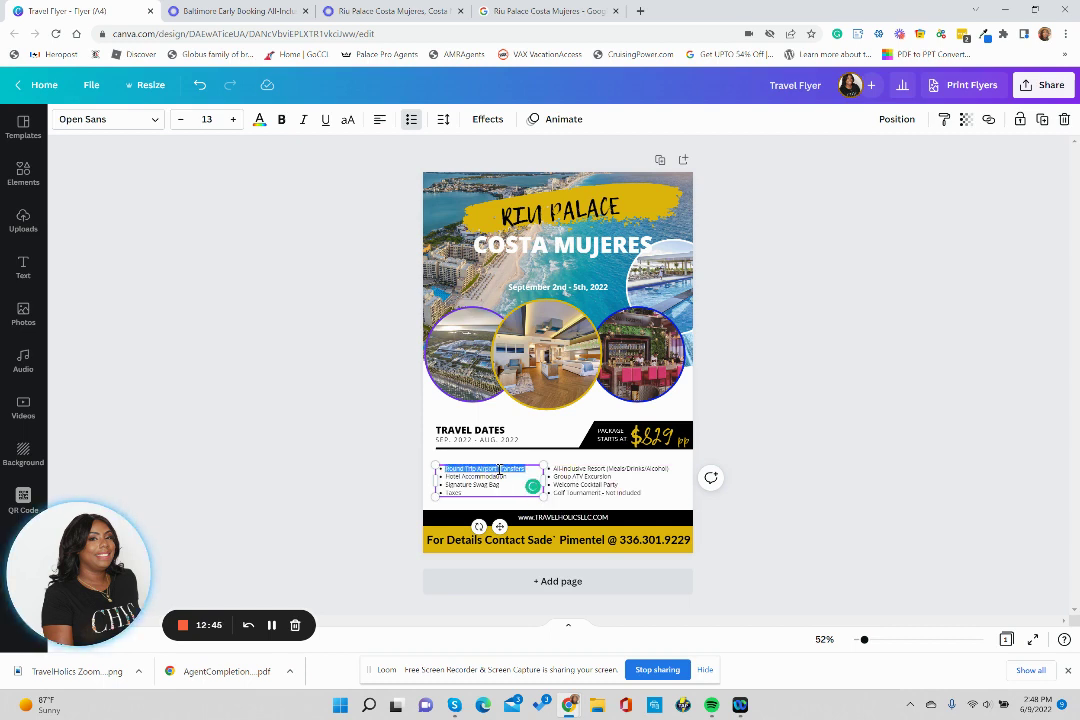
key("ctrl+x")
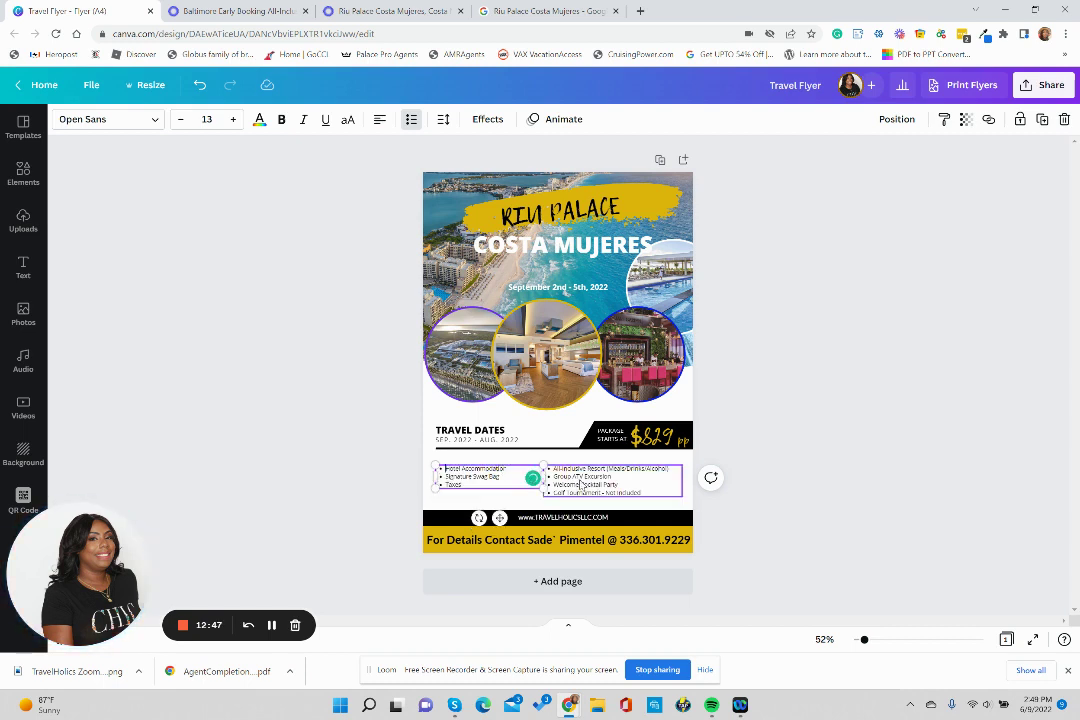
triple_click(597, 477)
key("ctrl+v")
key("Return")
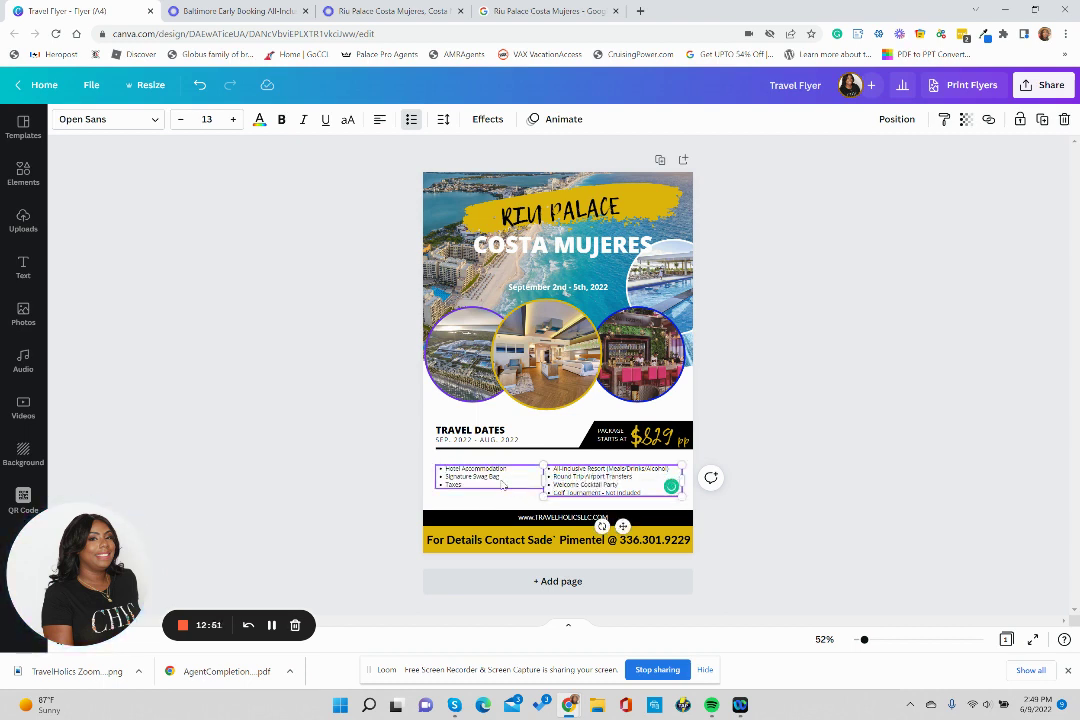
Replace Welcome Cocktail Party with Taxes and remove the Golf Tournament bullet.
left_click(455, 489)
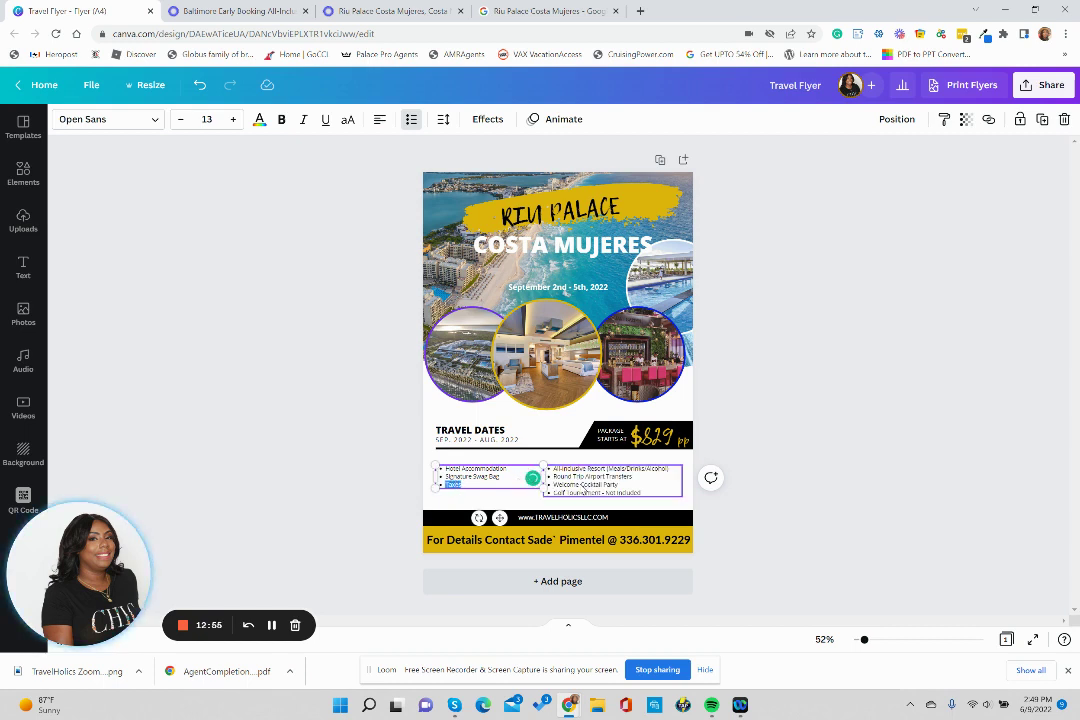
triple_click(582, 487)
type("Taxes/")
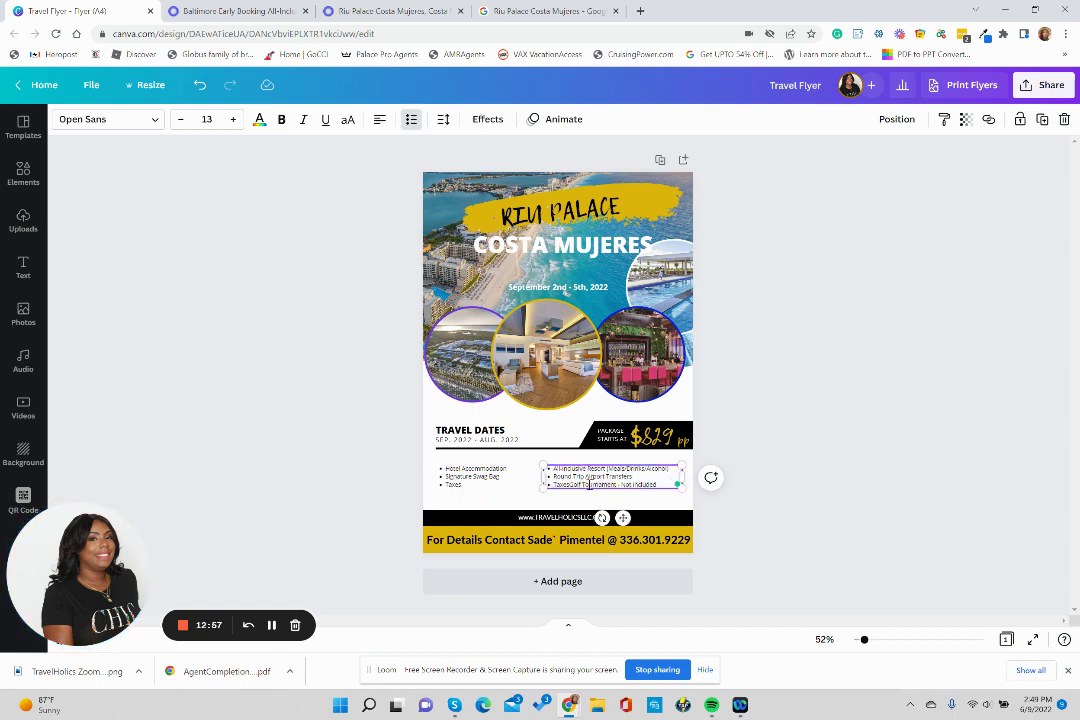
key("Return")
triple_click(587, 492)
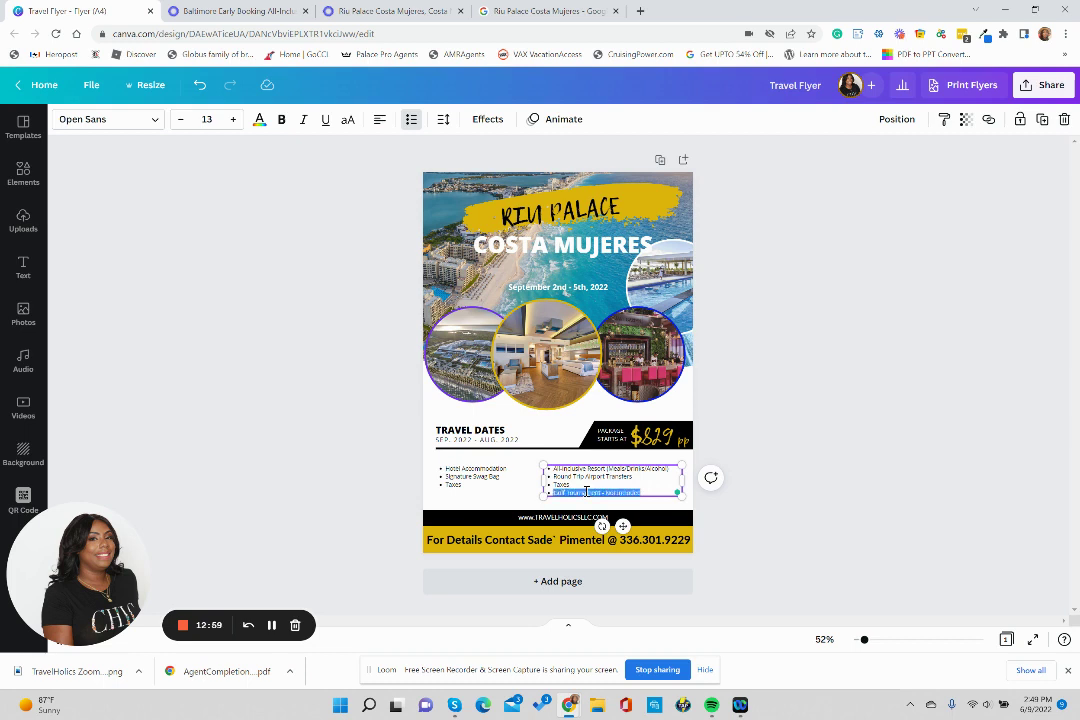
key("BackSpace")
key("BackSpace")
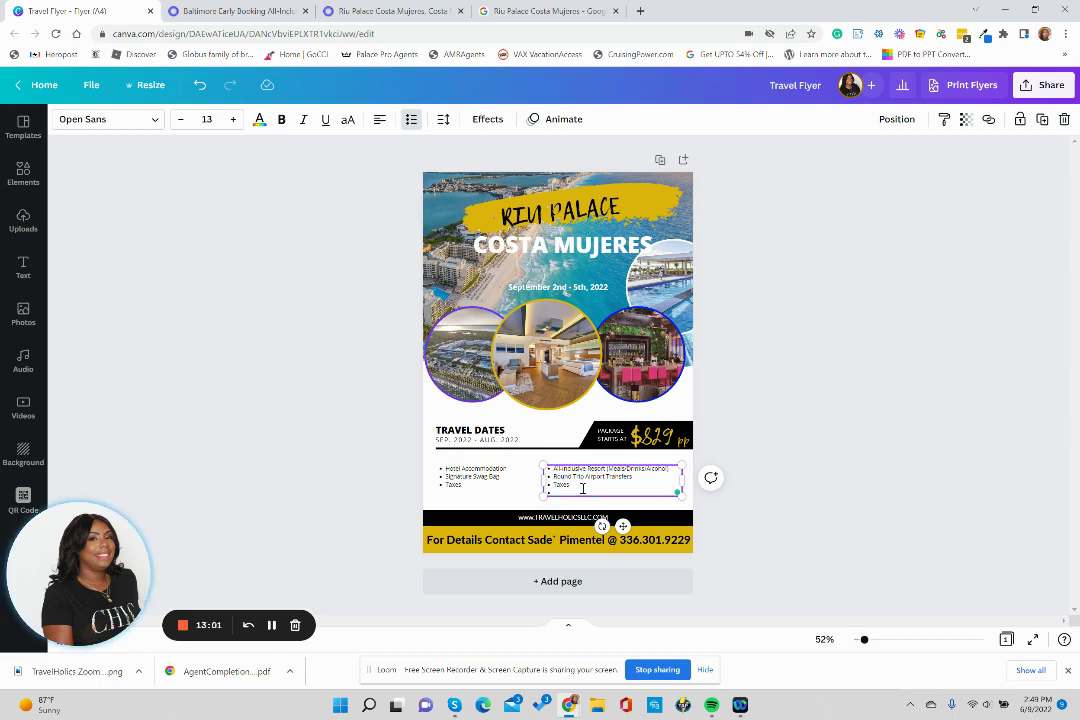
Delete the left bullet list box and shift the remaining list slightly.
left_click(511, 478)
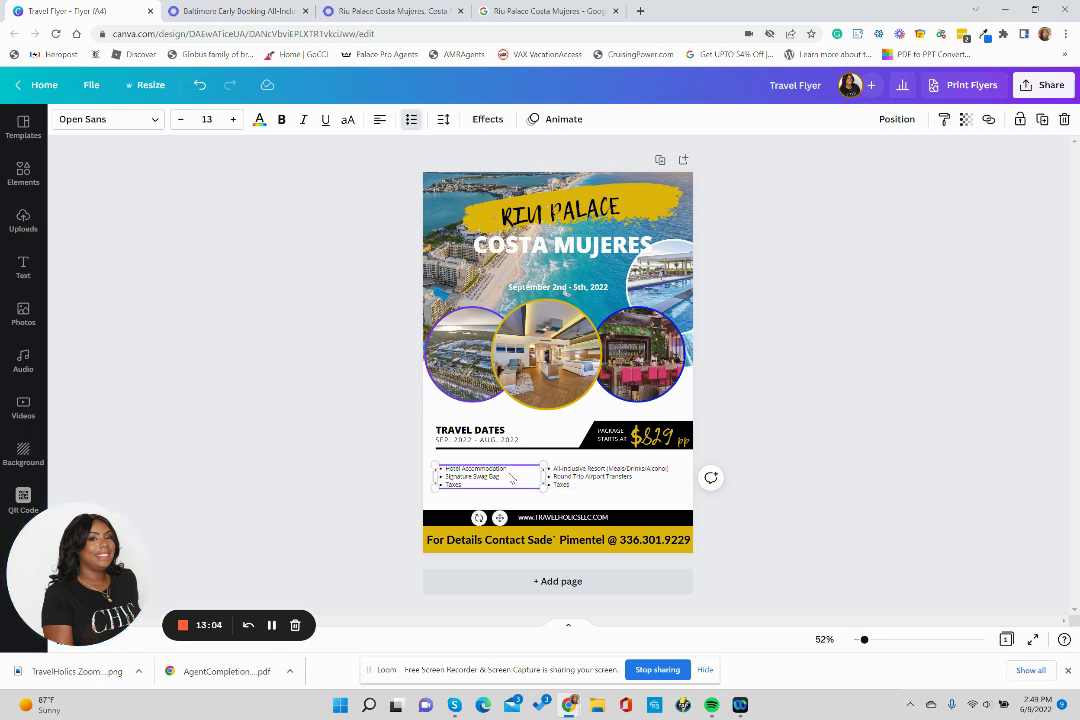
key("Delete")
mouse_move(552, 478)
left_mouse_down()
mouse_move(457, 479)
mouse_move(560, 475)
left_mouse_up()
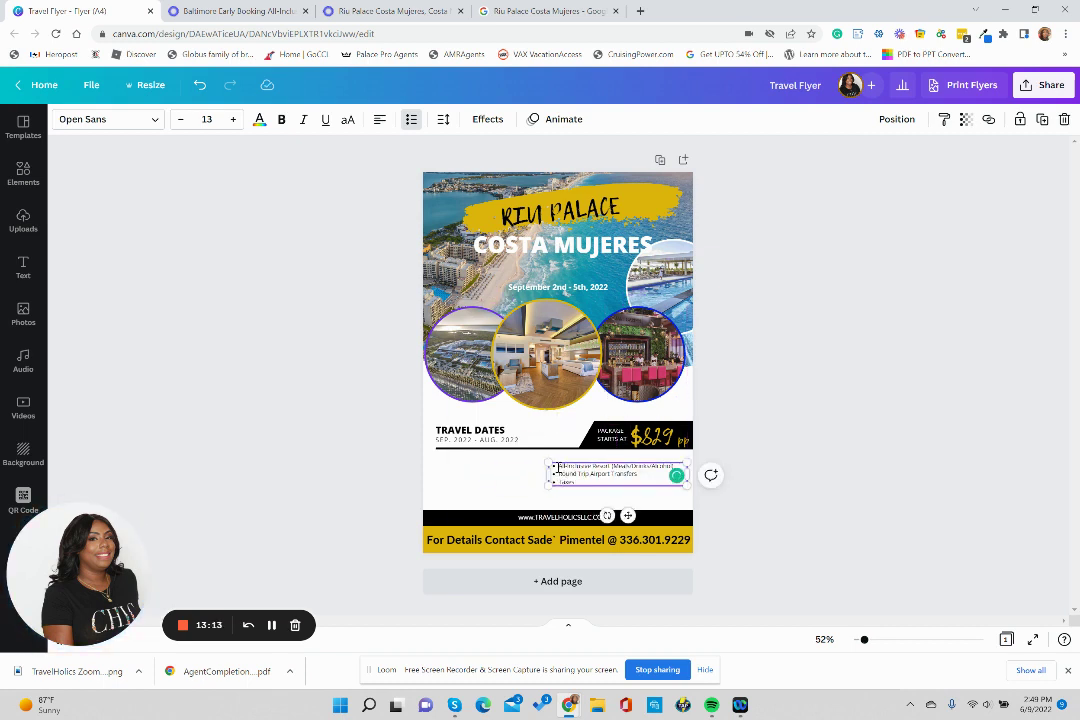
Type 'Flights' into the bullet list and add a centred, underlined Inclusions heading above it.
left_click(557, 467)
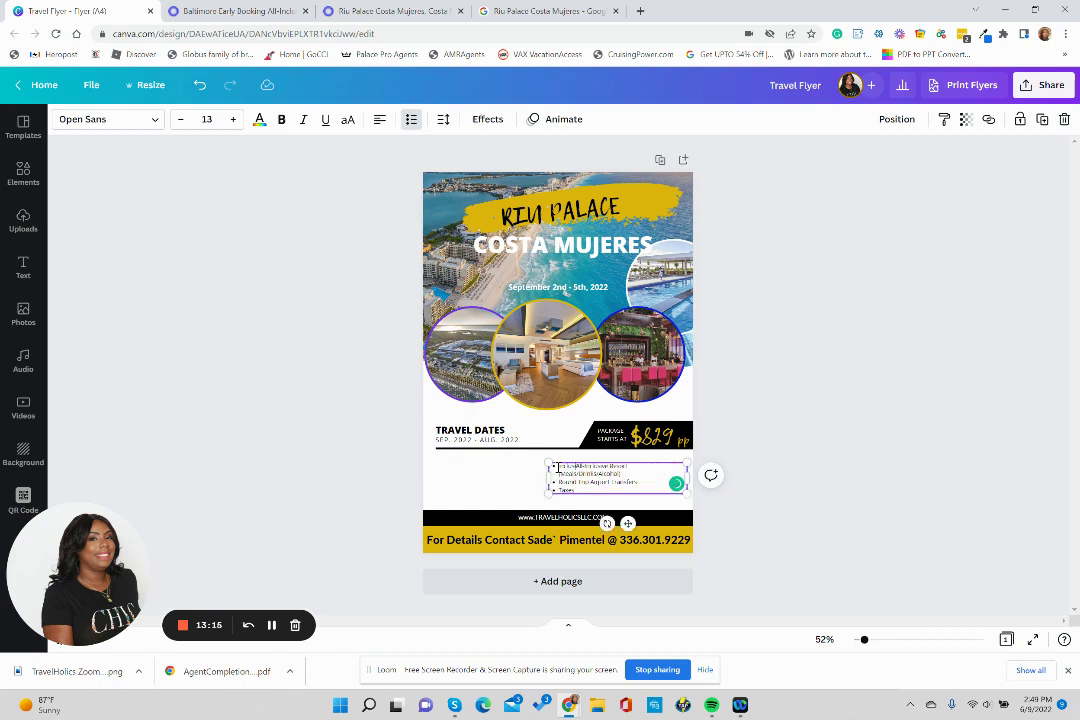
type("Flights")
key("Return")
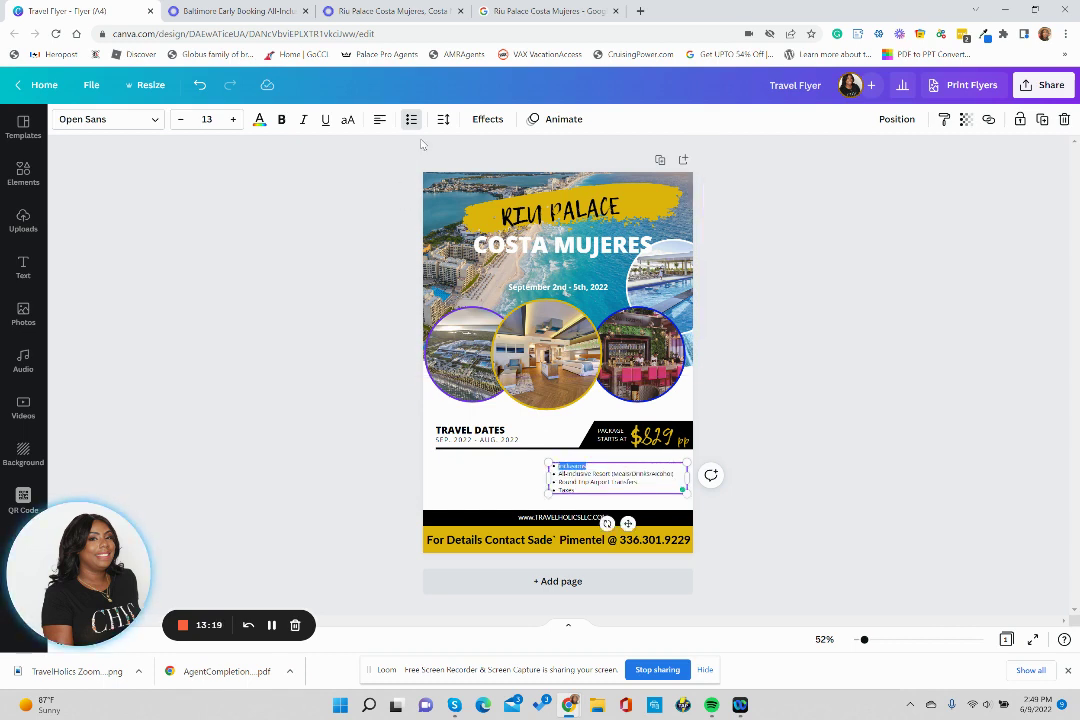
left_click(380, 120)
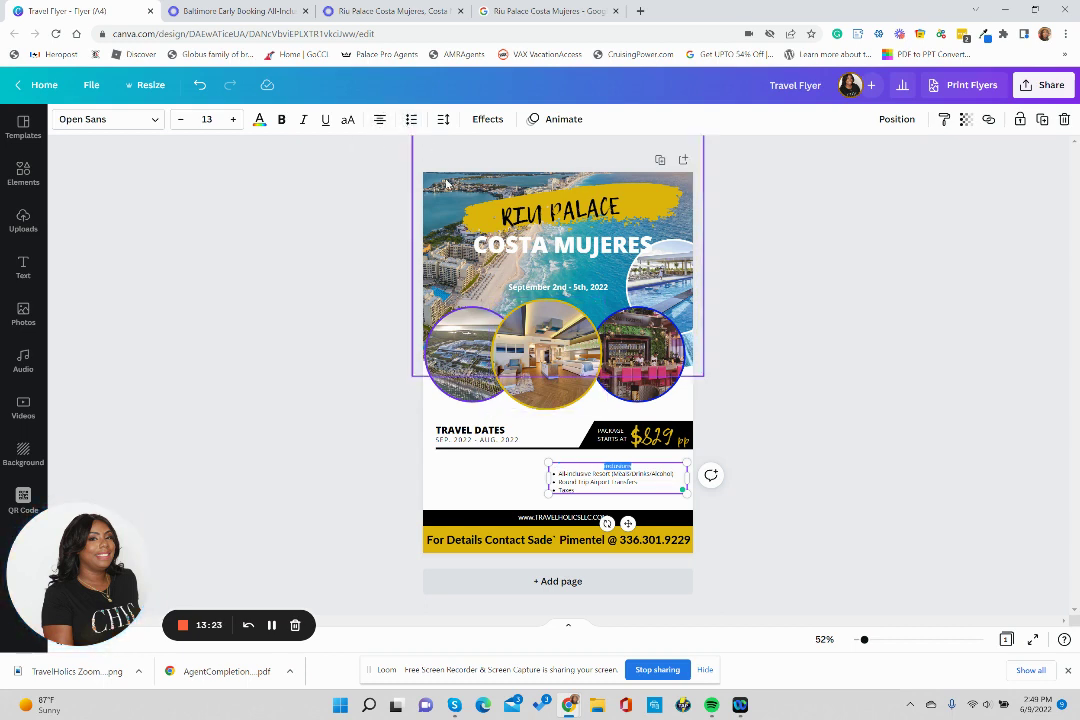
left_click(326, 120)
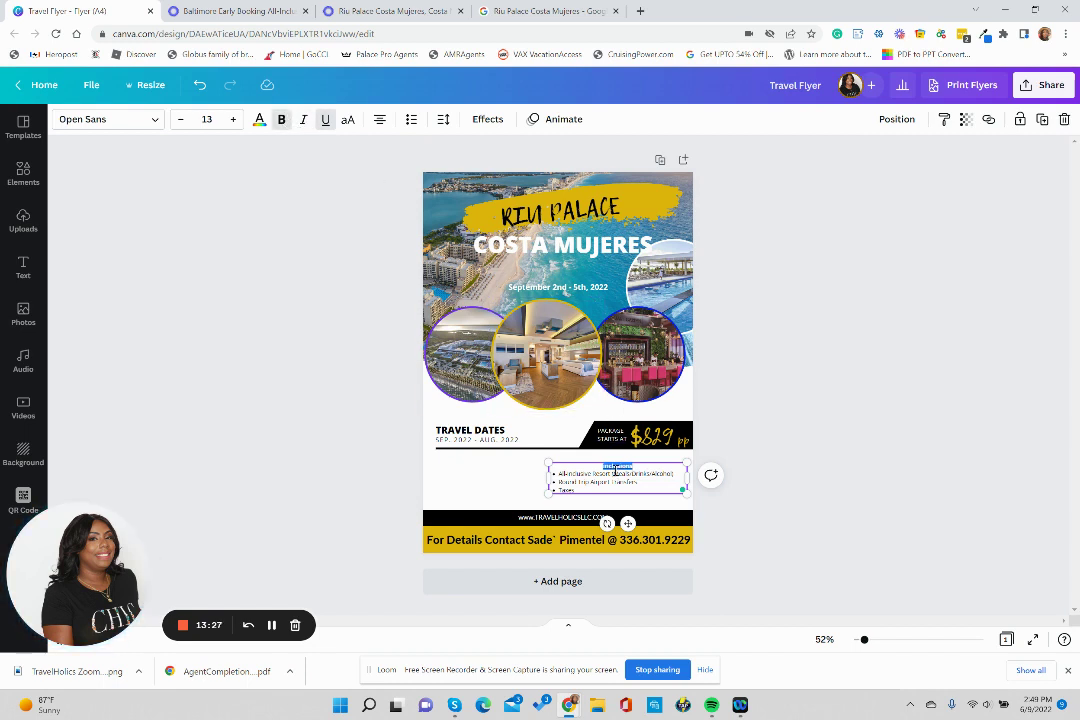
left_click(616, 468)
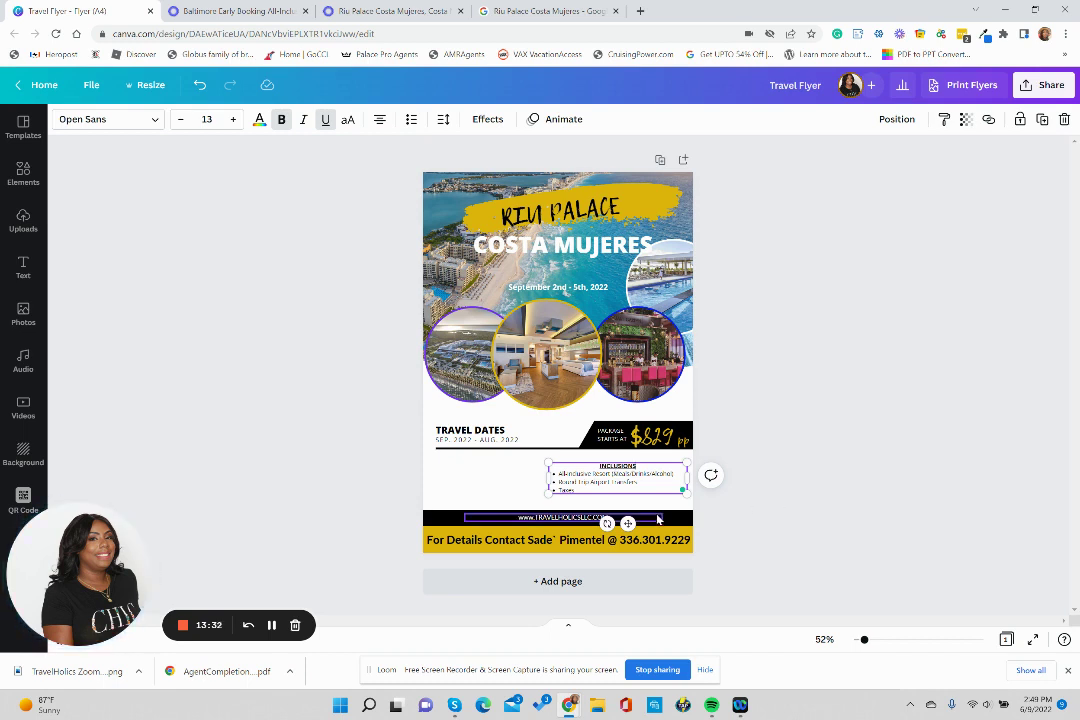
left_click(530, 497)
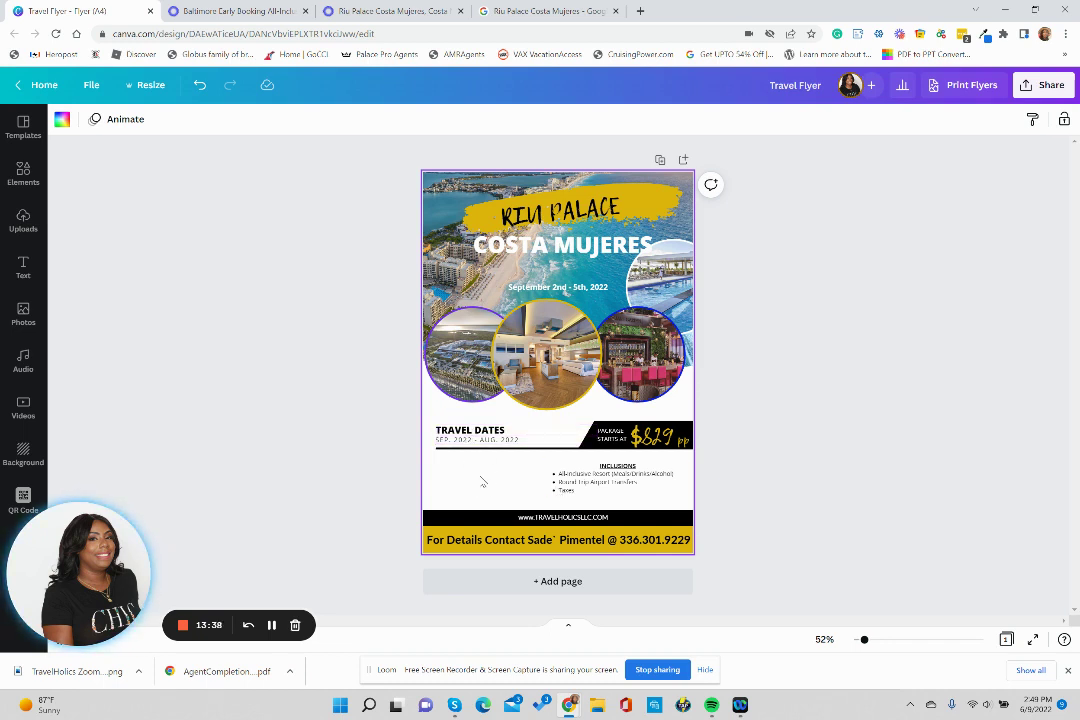
left_click(571, 489)
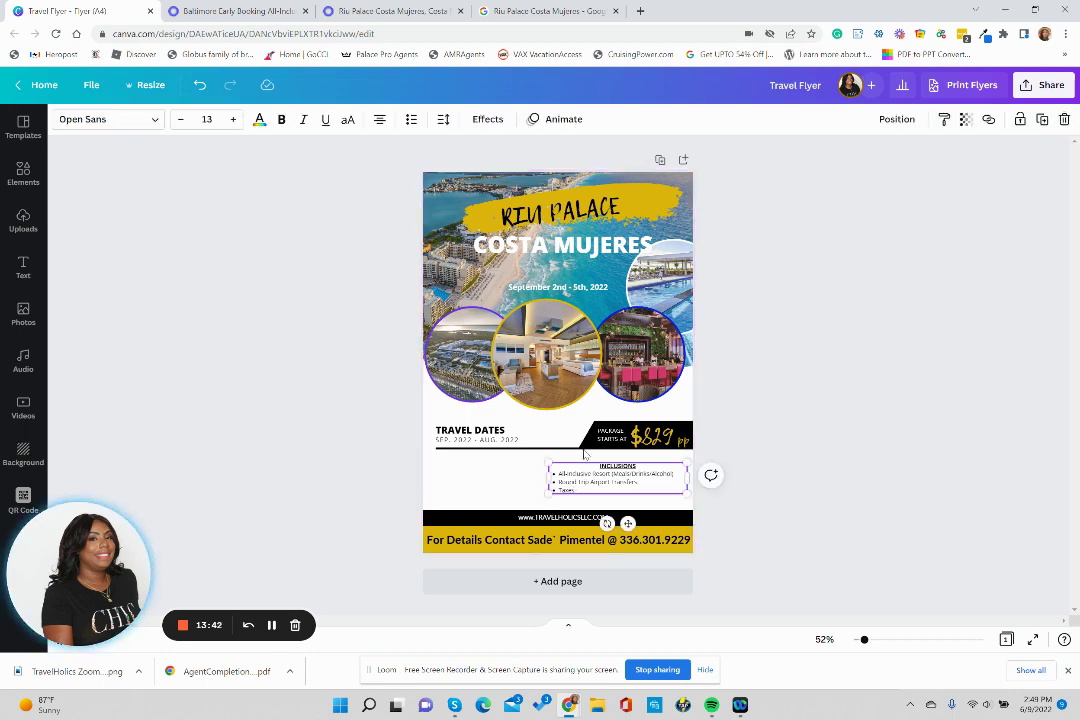
Duplicate the Inclusions text box, place the copy on the left, and nudge the original right.
left_click(1042, 120)
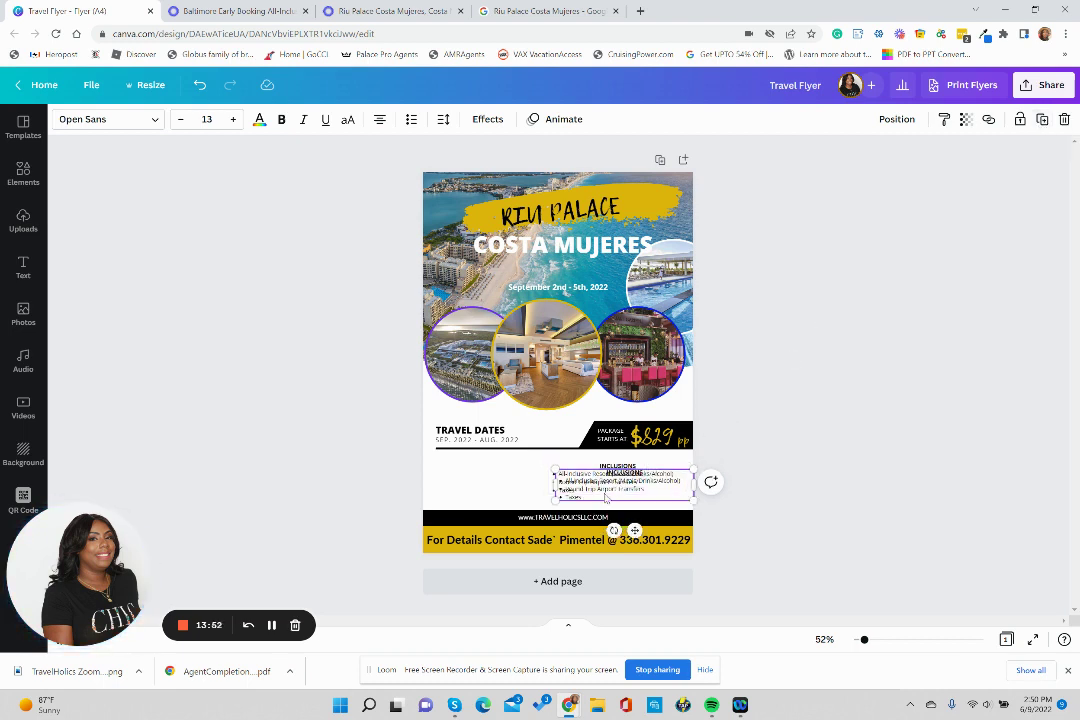
left_click_drag(600, 490, 476, 484)
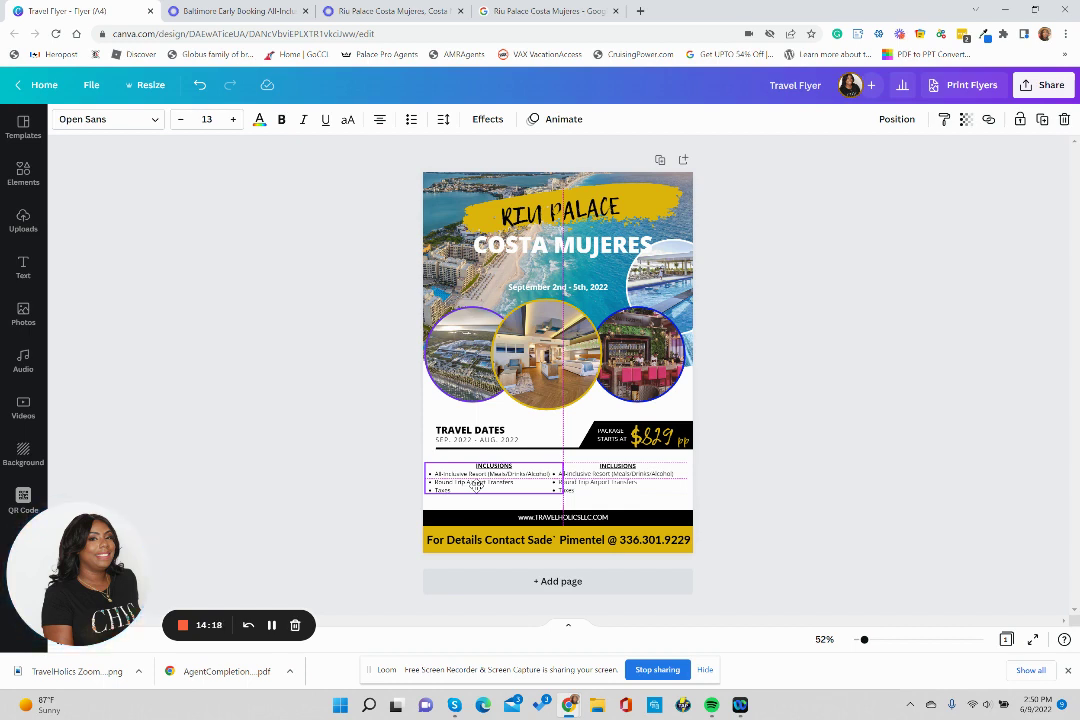
left_click_drag(476, 484, 478, 484)
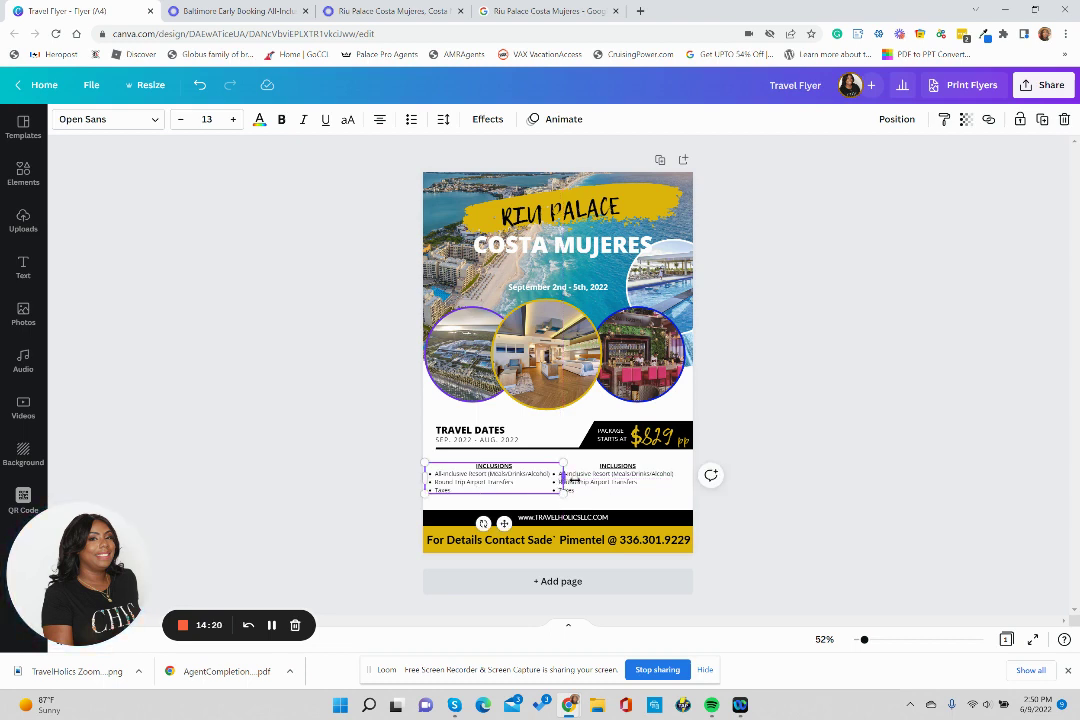
left_click_drag(590, 487, 596, 484)
Retitle the left copy 'SUGGESTED DATES' and format its lines as a bulleted list.
left_click(500, 462)
double_click(498, 465)
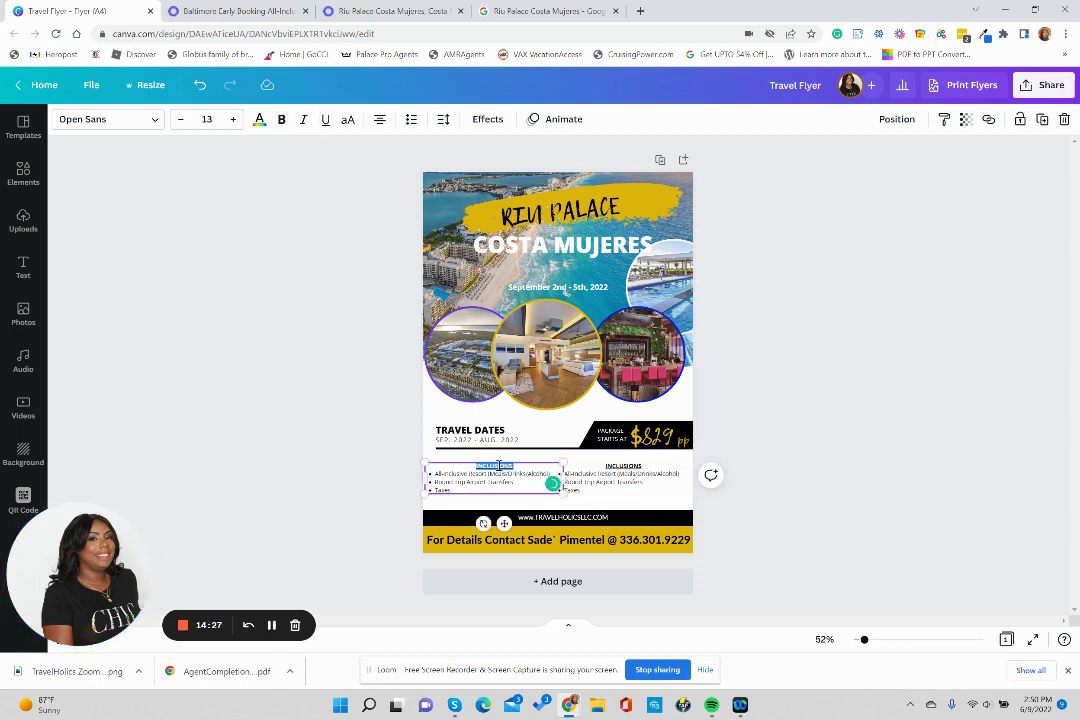
key("BackSpace")
key("Delete")
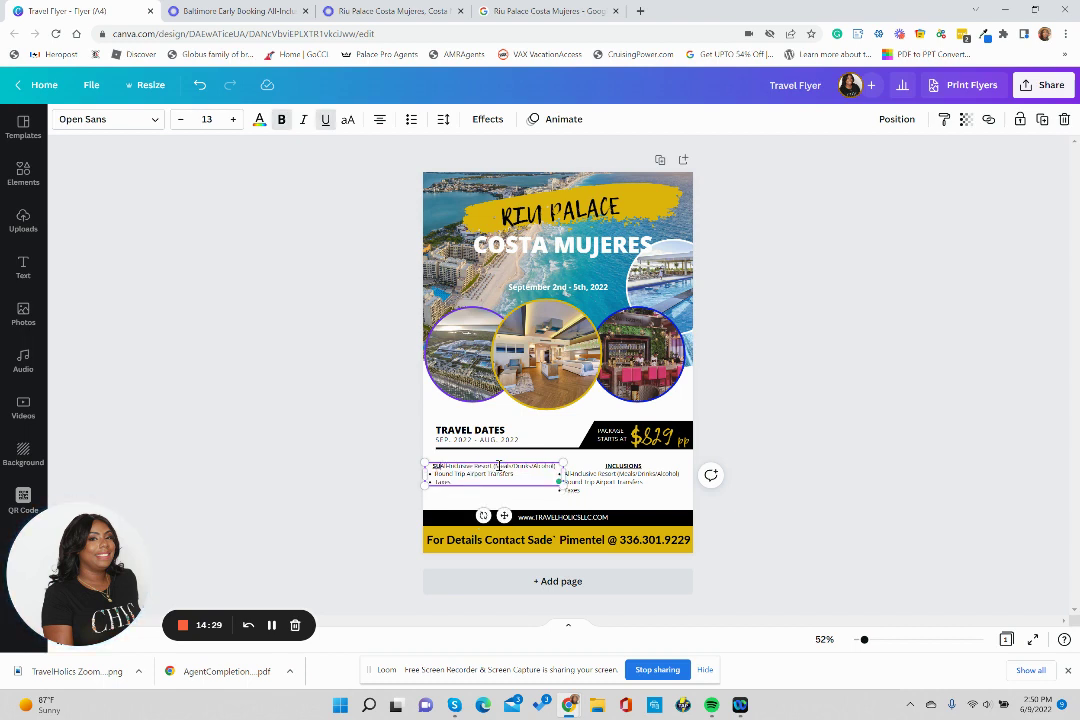
type("SUGGESTED")
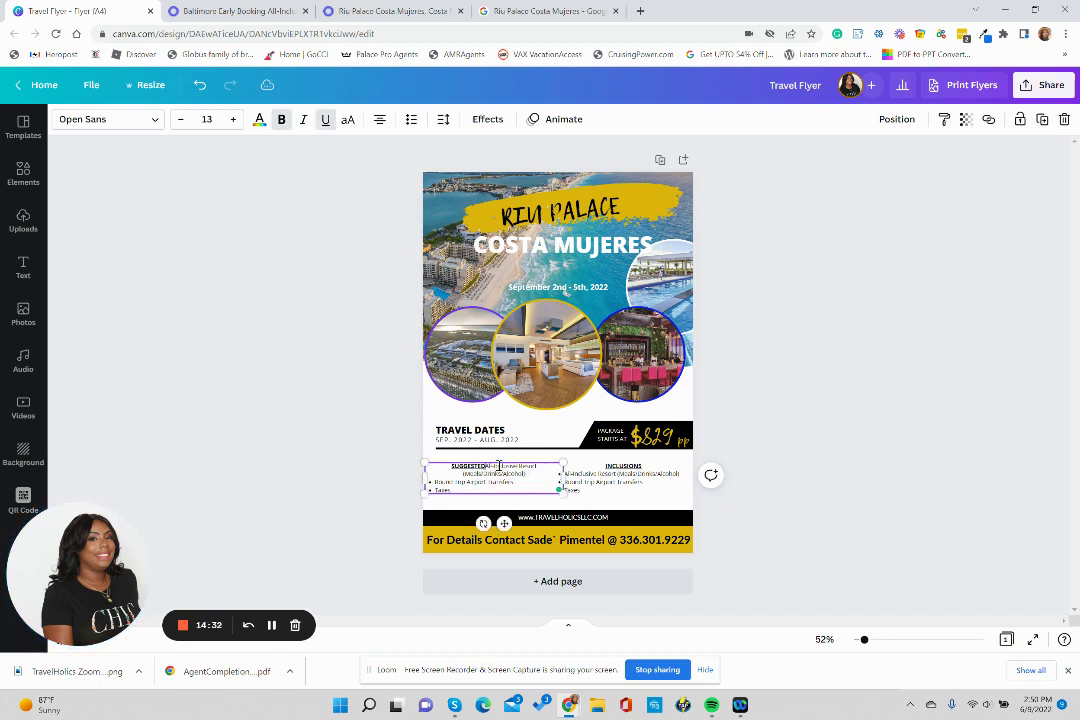
type(" DATES")
key("Return")
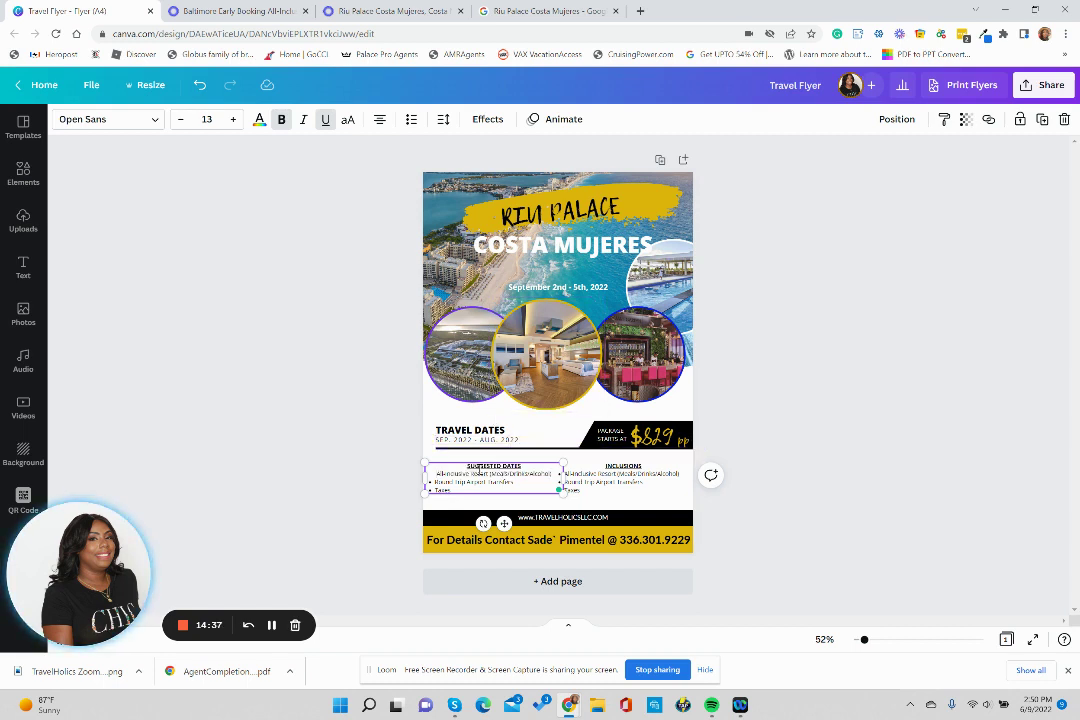
left_click(441, 475)
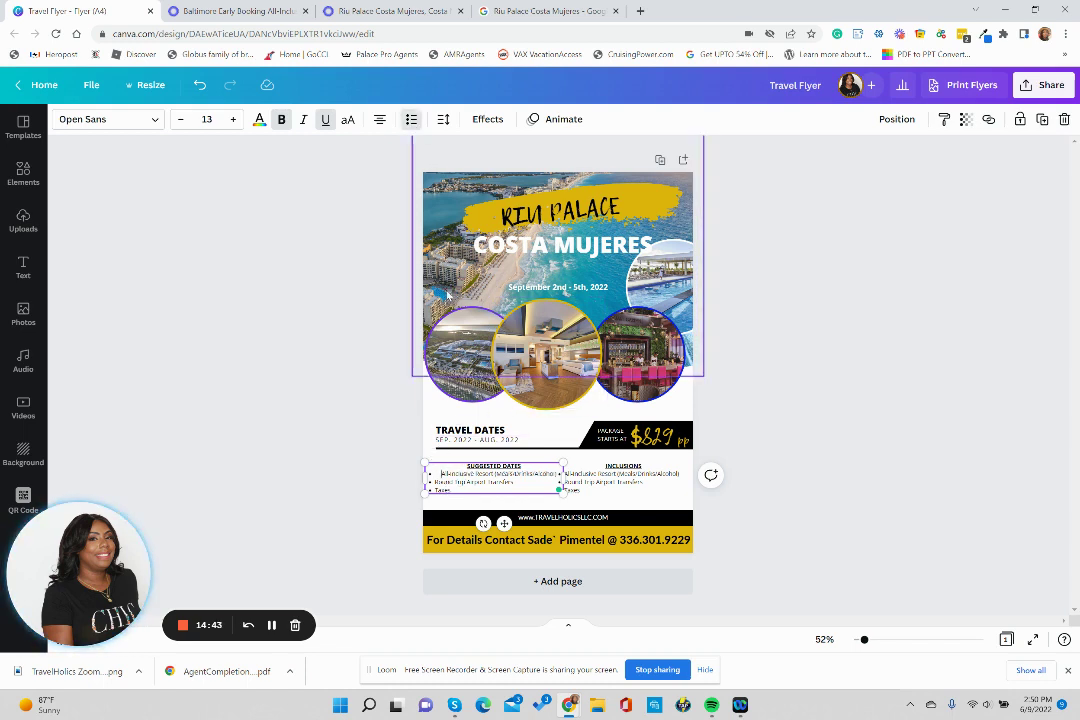
left_click(380, 119)
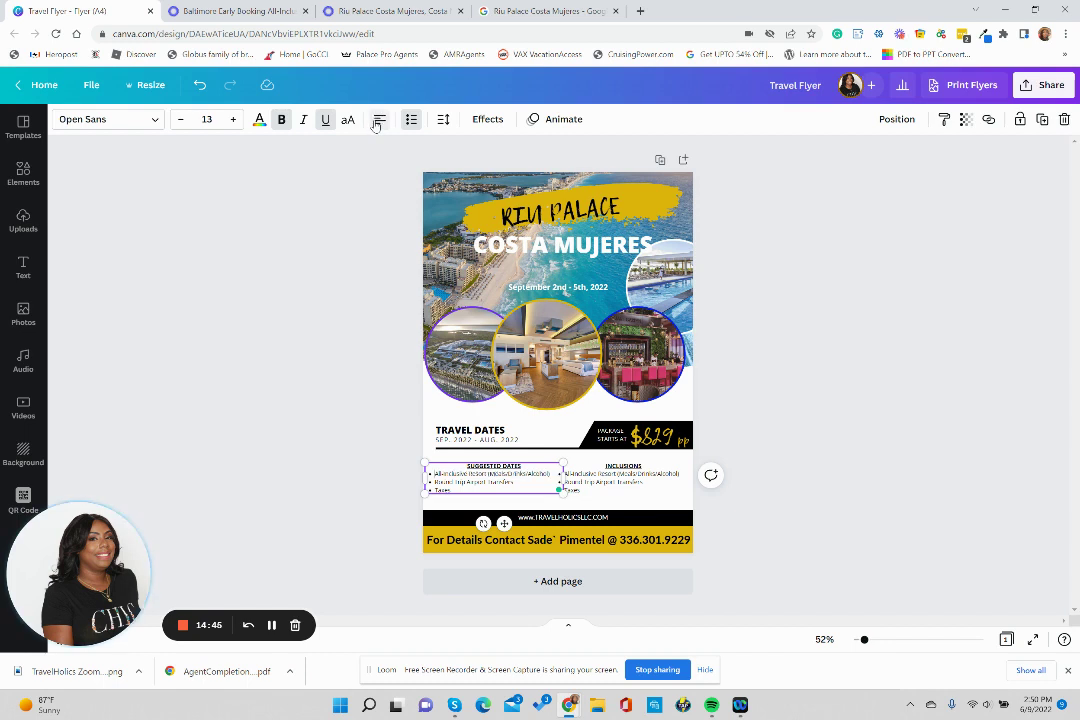
left_click(731, 347)
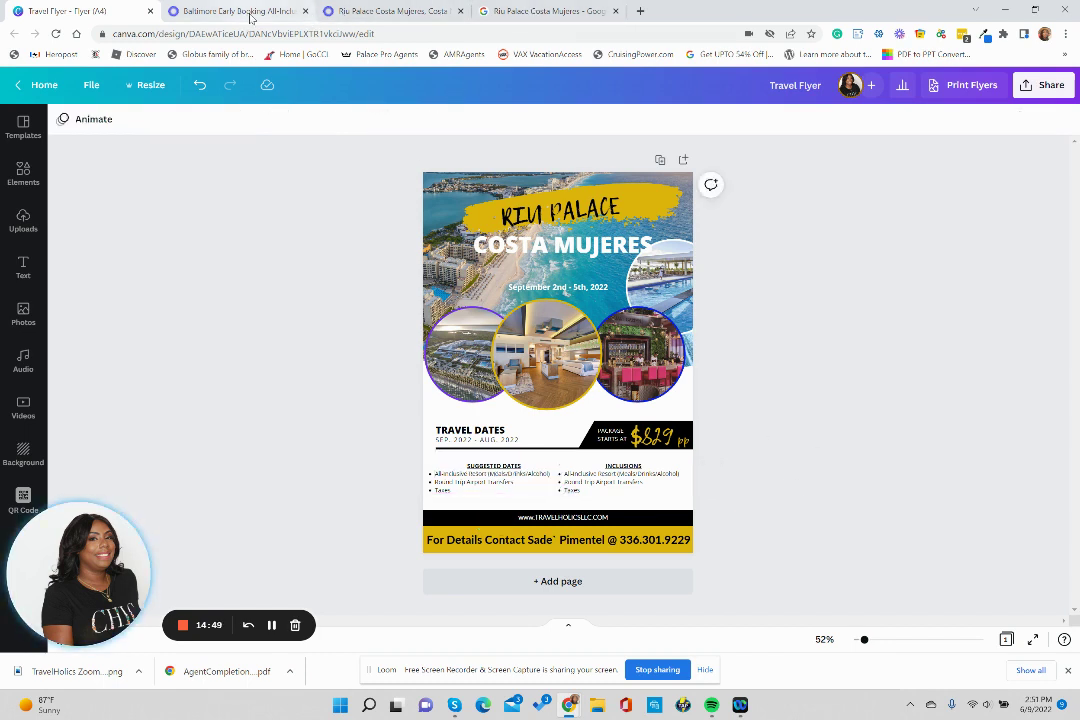
Switch to a hotel-only search with destination 'Cancun - All - Family Friendly 4.5 star and up'.
left_click(345, 12)
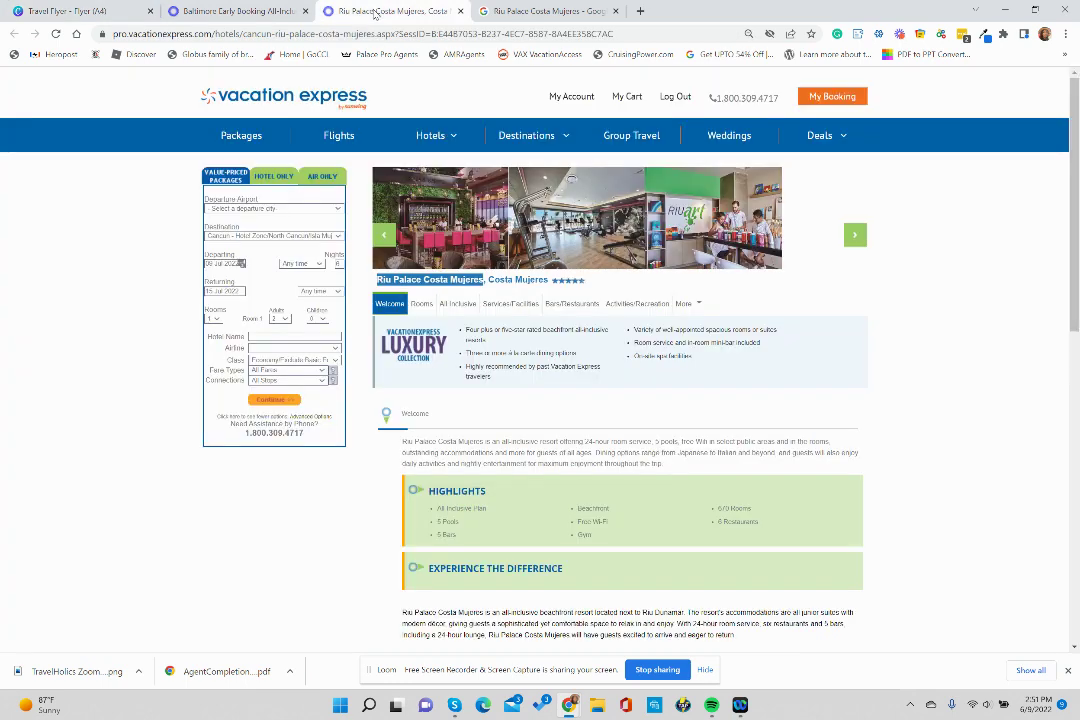
left_click(265, 177)
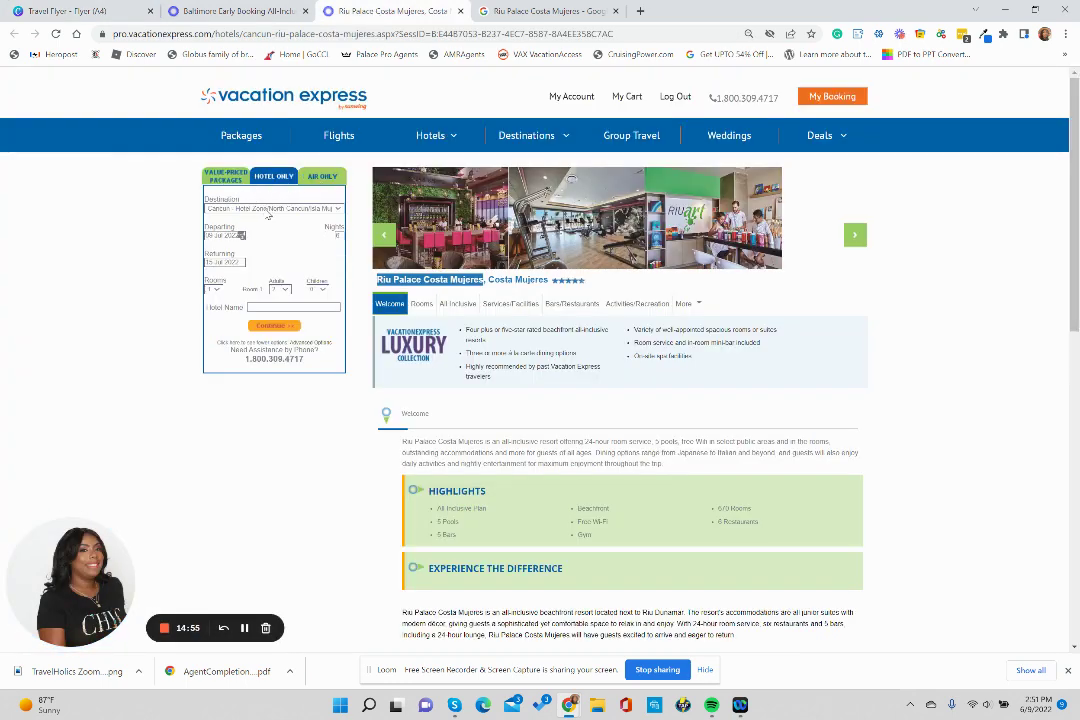
left_click(268, 209)
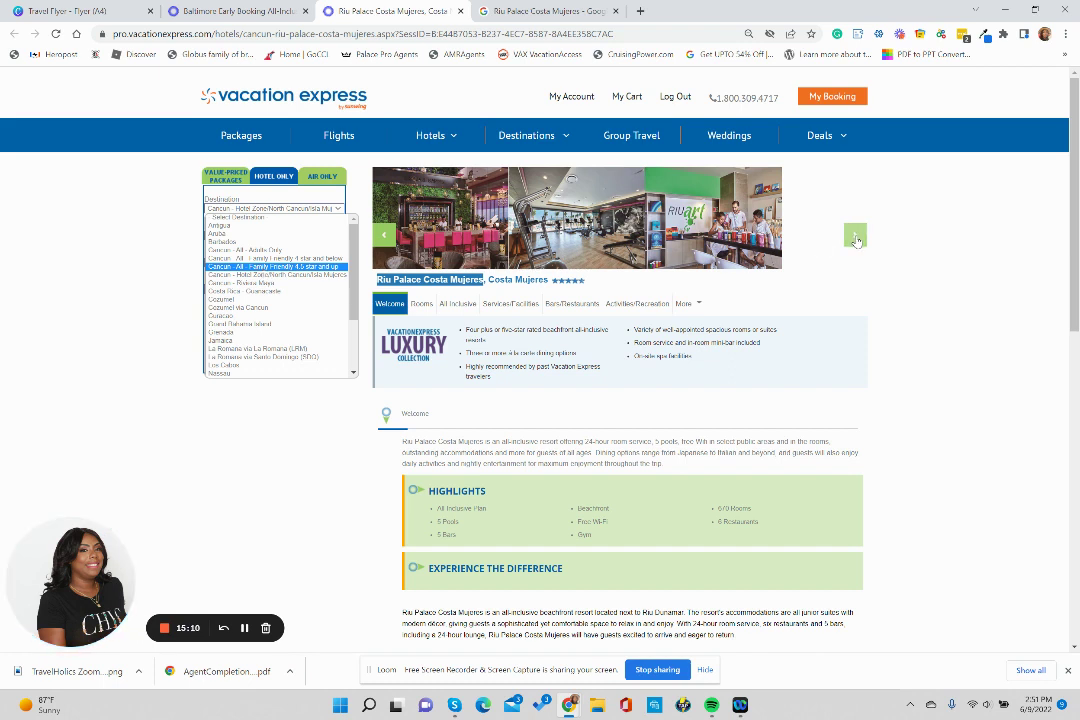
left_click(855, 240)
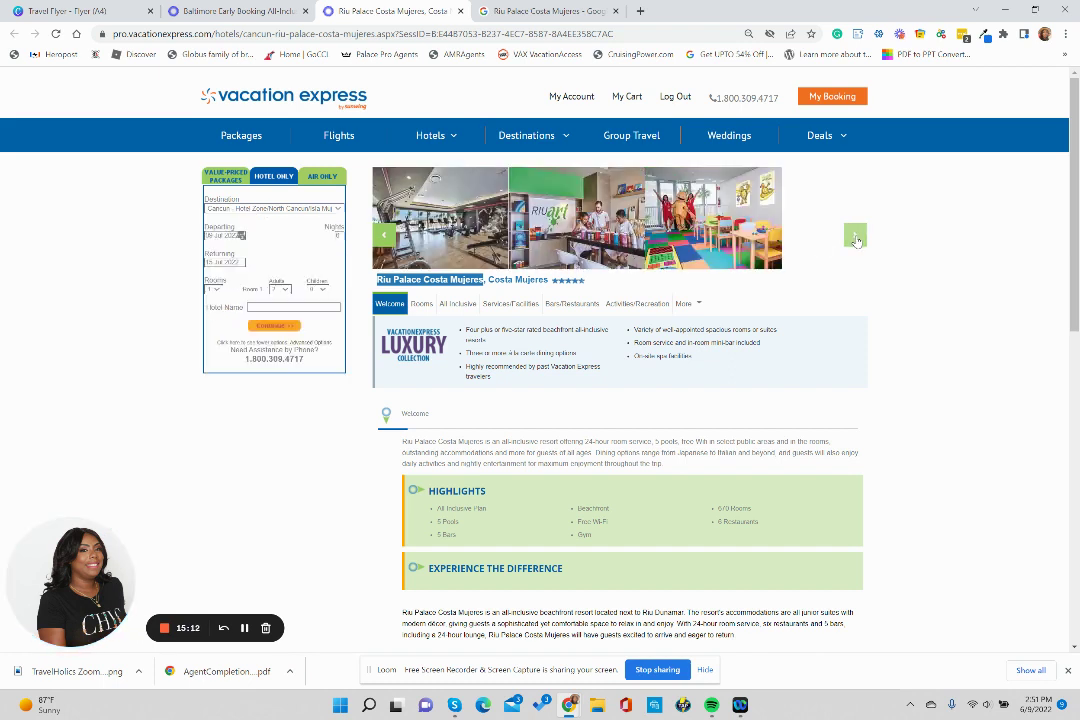
left_click(855, 240)
left_click(272, 208)
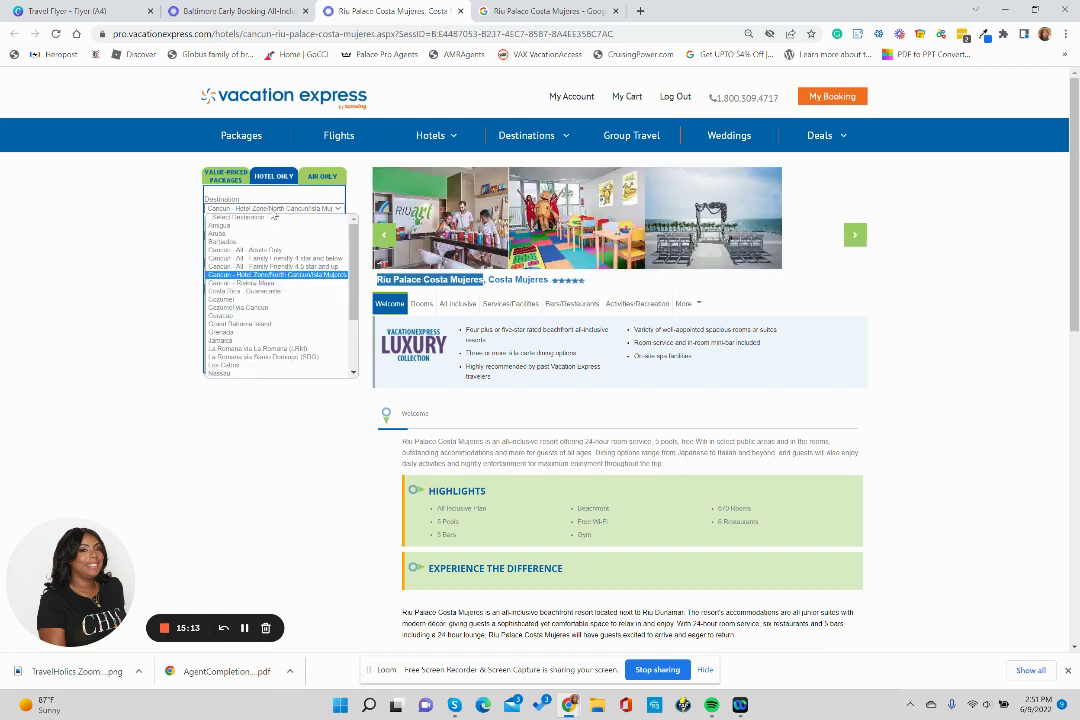
left_click(279, 267)
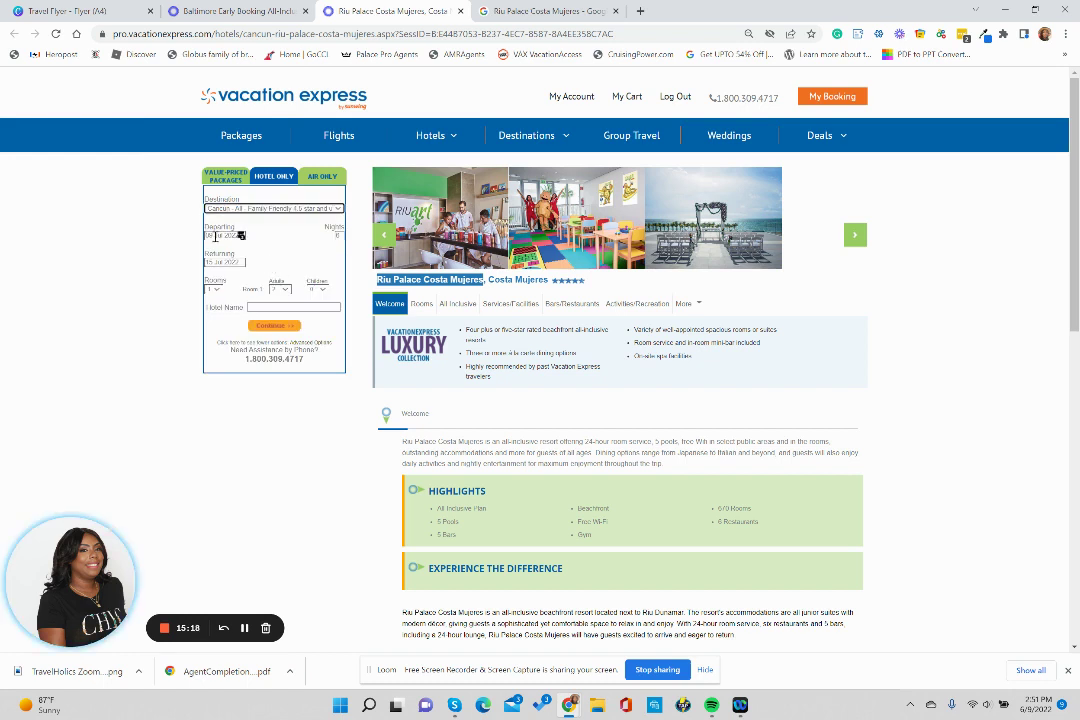
Set departure to 18 Aug 2022 and return to 22 Aug 2022.
left_click(216, 236)
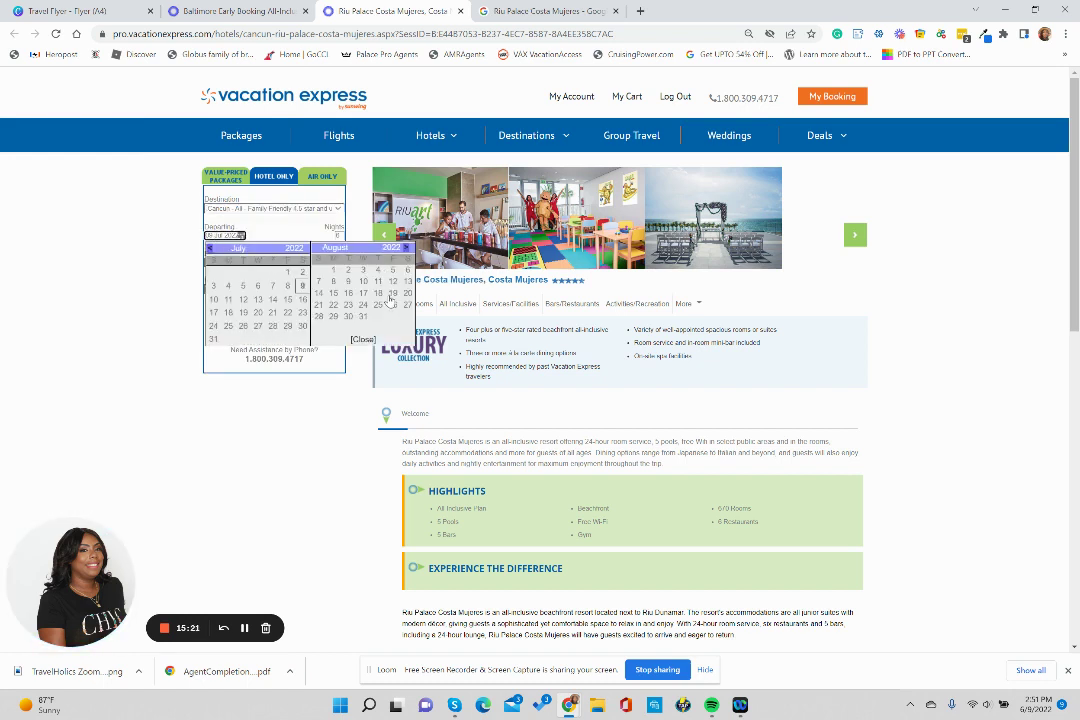
left_click(380, 295)
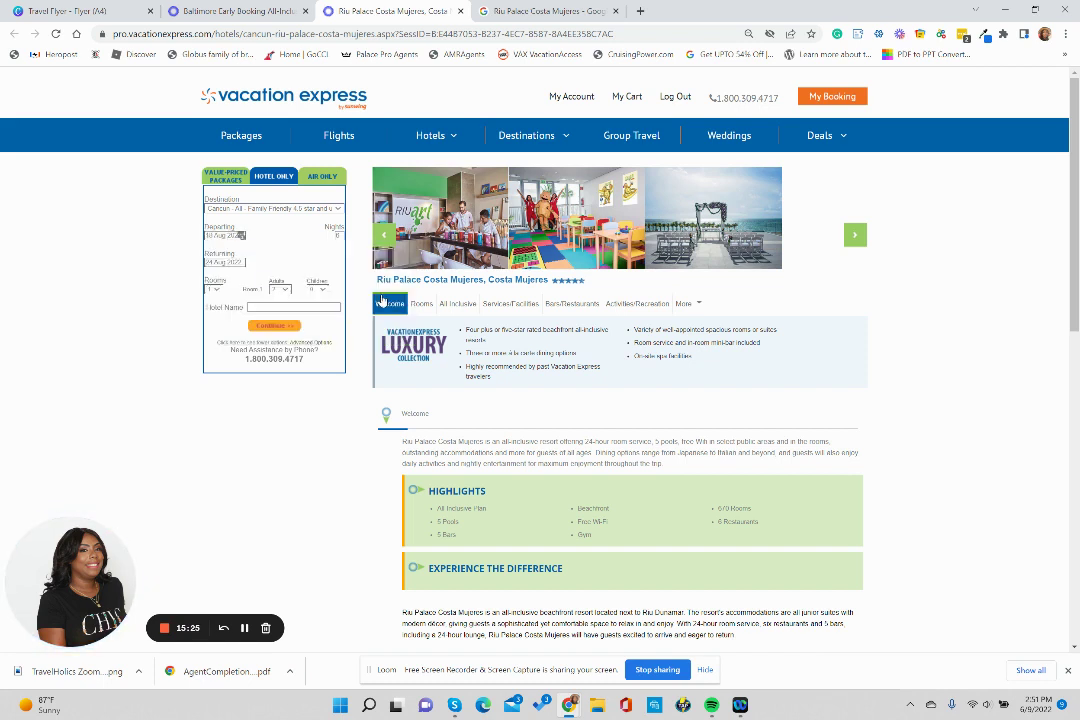
left_click(216, 261)
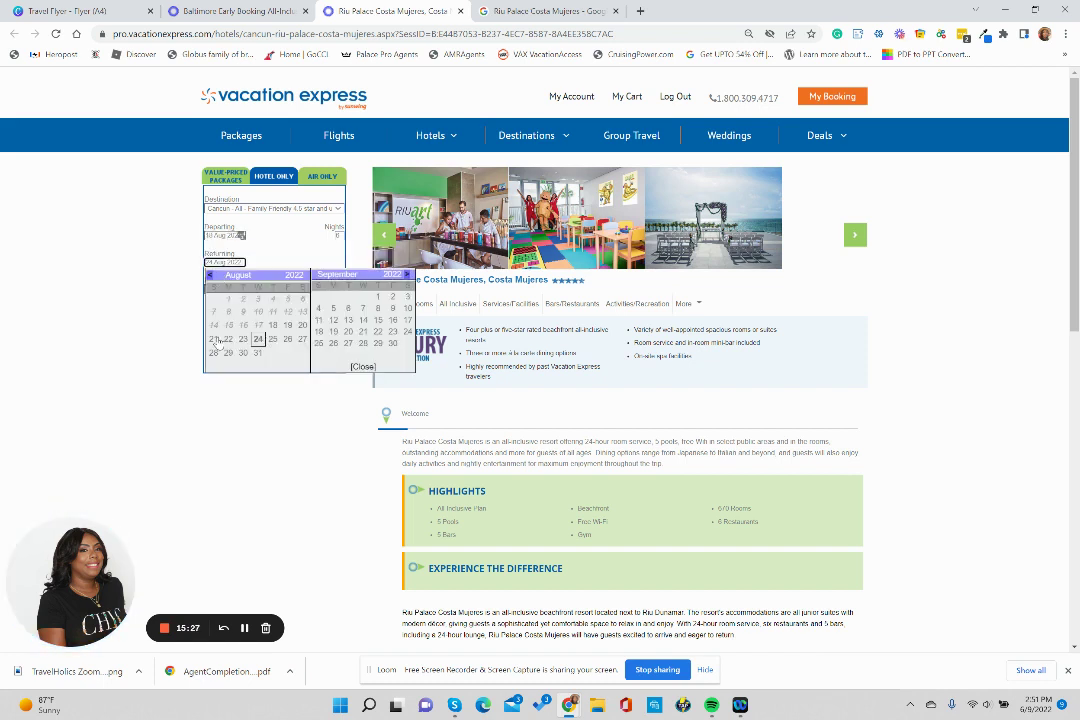
left_click(228, 339)
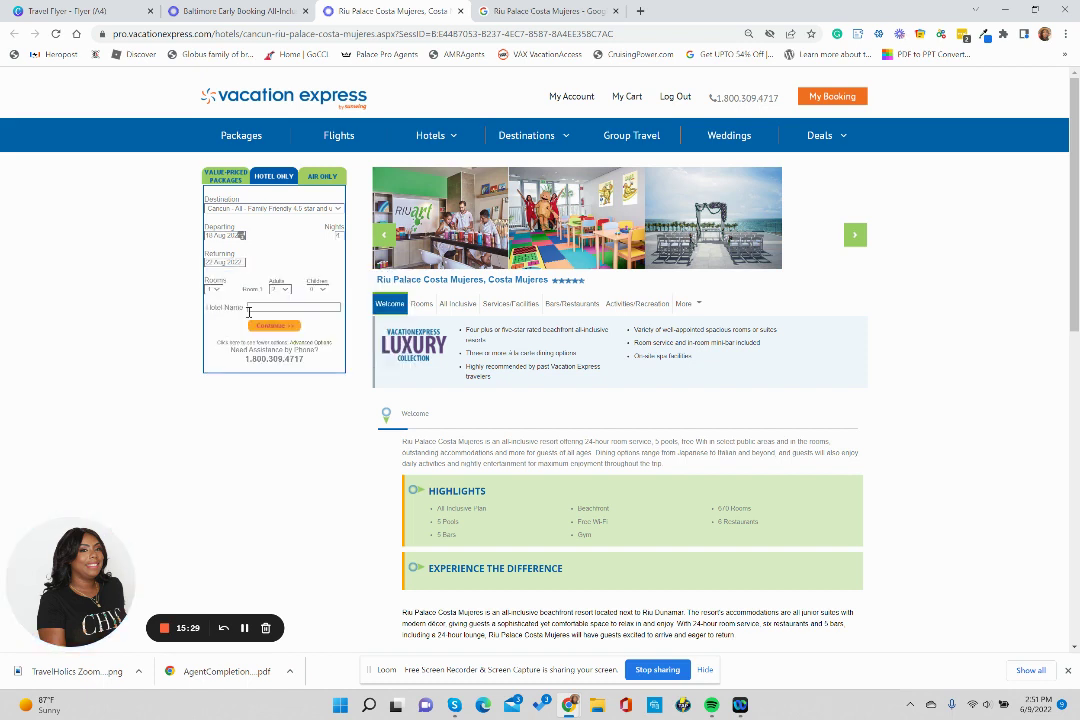
Run the search, scroll the Cancun 4-night hotel results and prices, then return to the Riu Palace page.
left_click(272, 326)
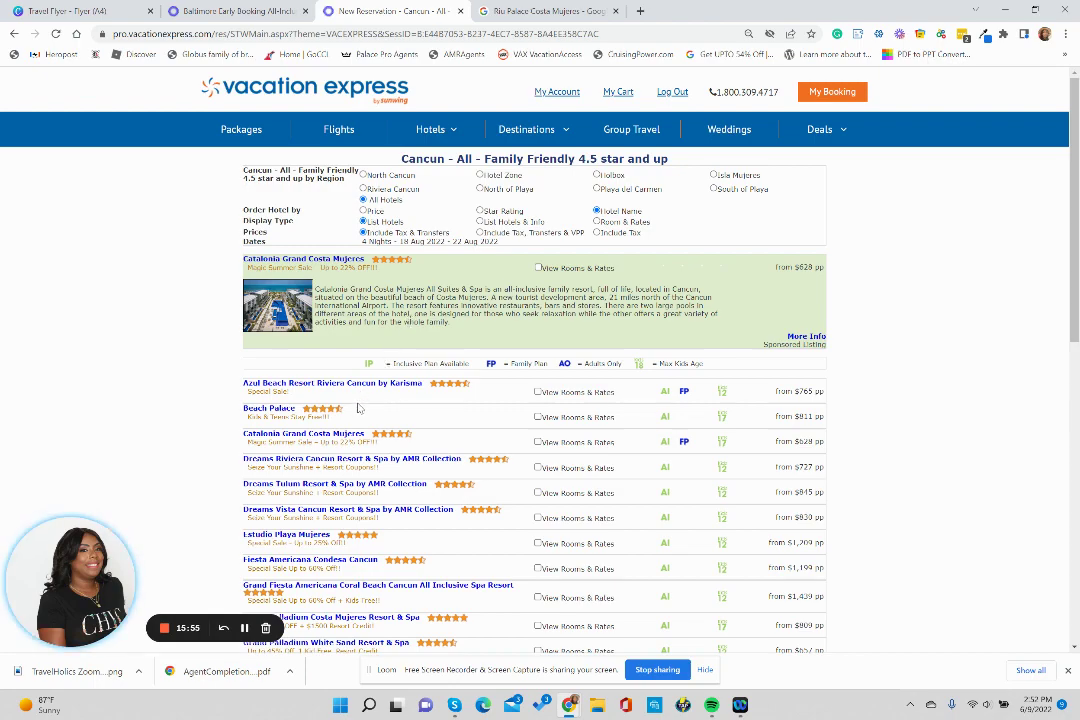
scroll(362, 394, "down", 5)
scroll(358, 408, "up", 1)
scroll(305, 452, "down", 3)
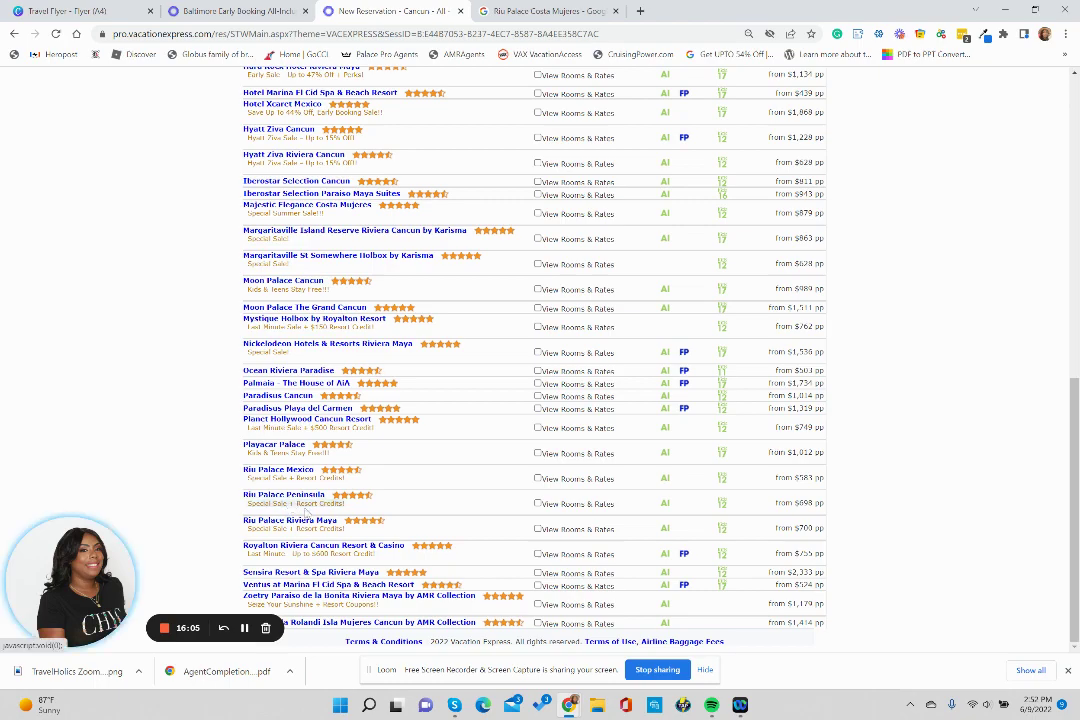
scroll(310, 518, "up", 1)
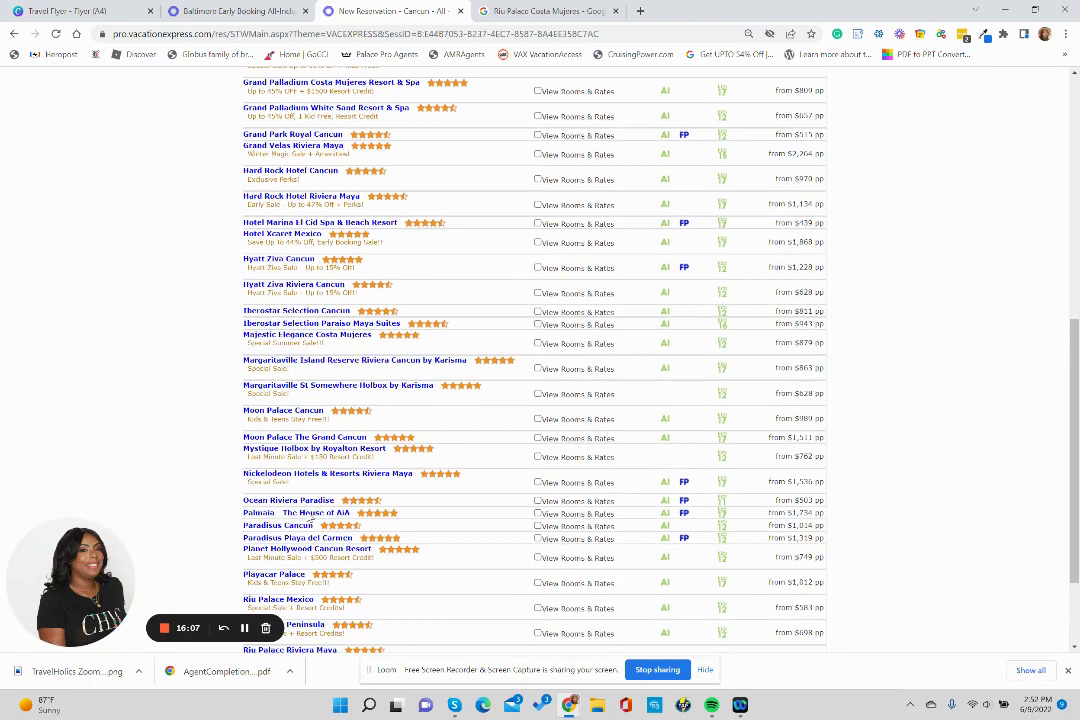
scroll(310, 518, "up", 2)
scroll(310, 518, "up", 4)
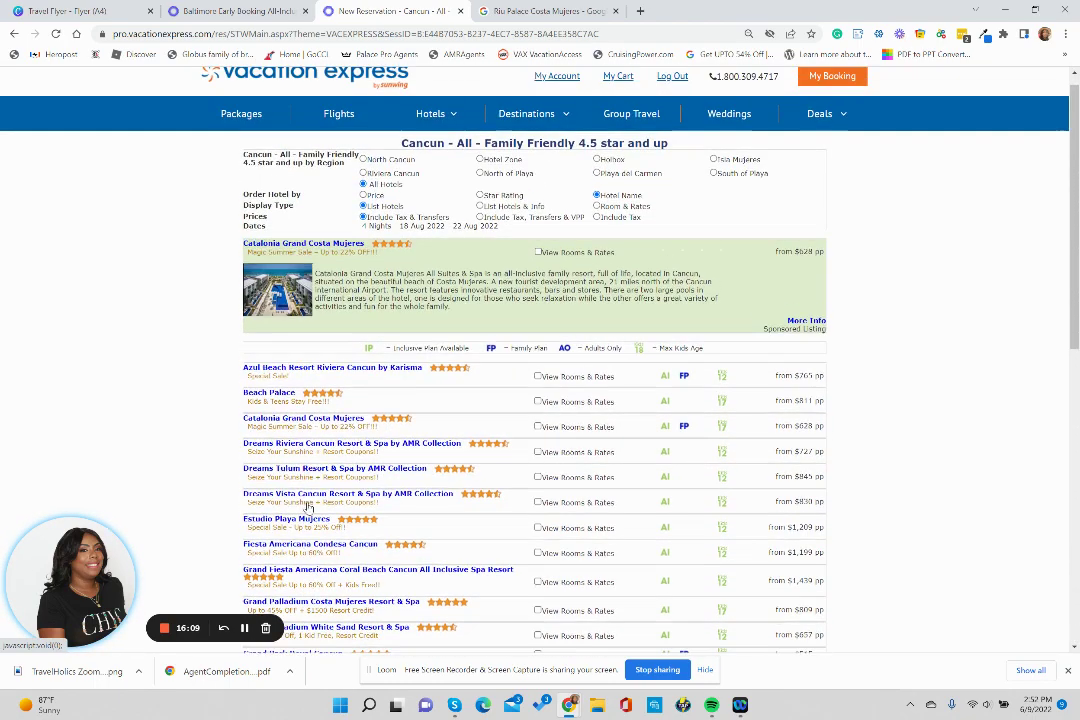
left_click(17, 36)
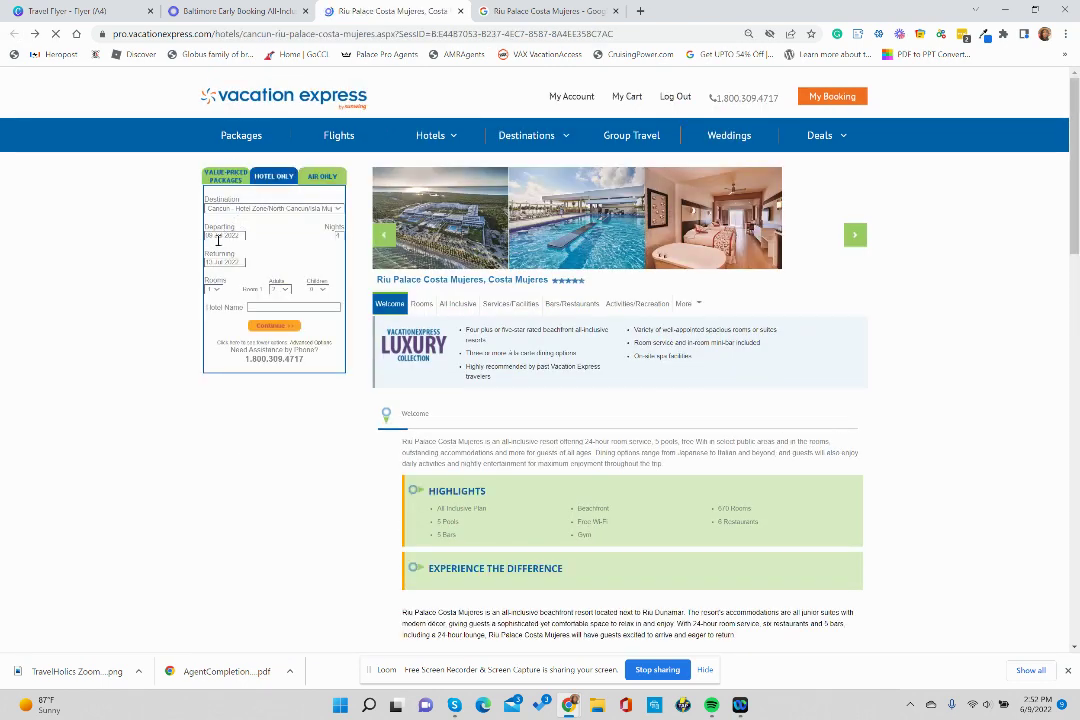
Search hotels for Cancun - Riviera Maya, then go back to the Canva Travel Flyer.
left_click(251, 212)
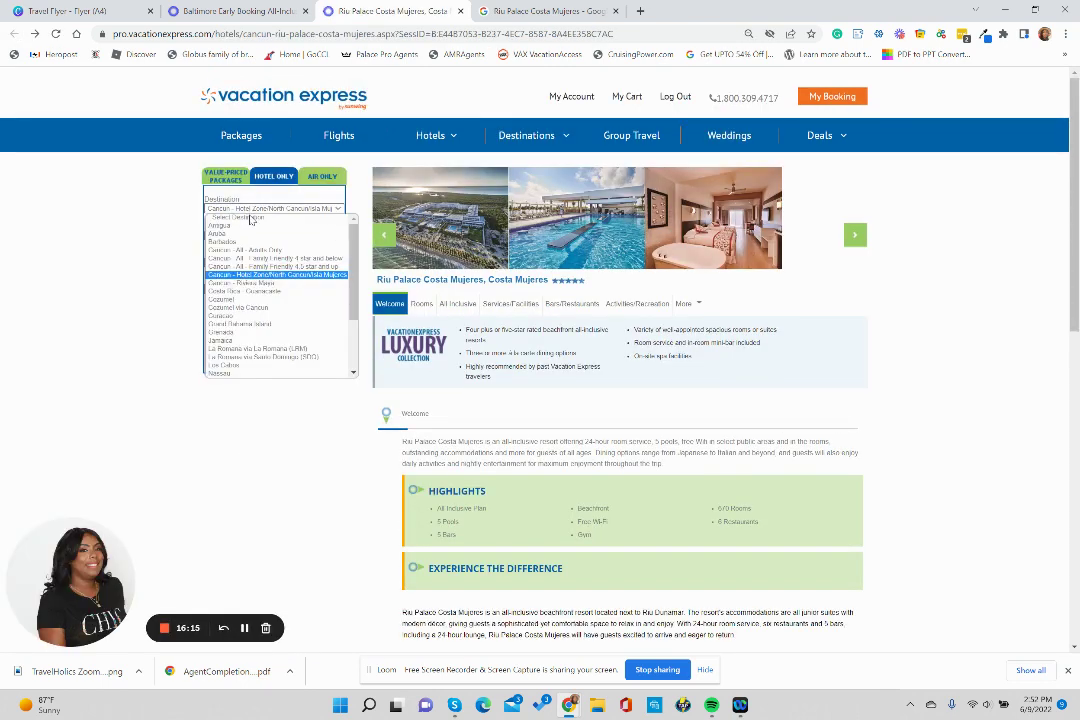
left_click(248, 284)
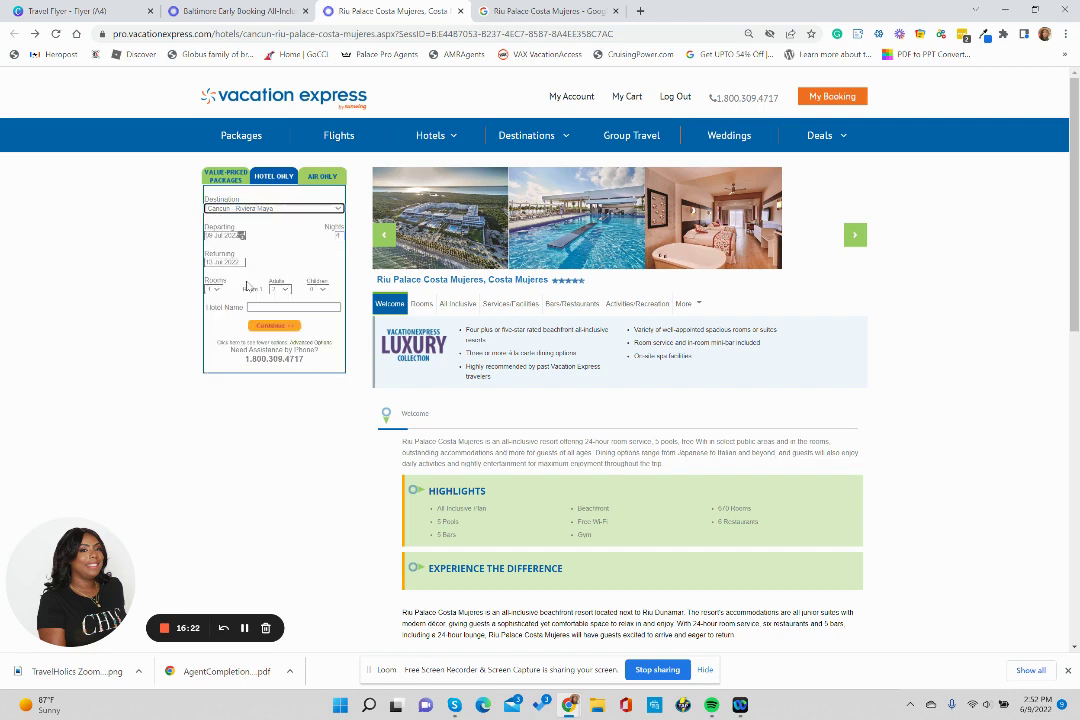
left_click(270, 328)
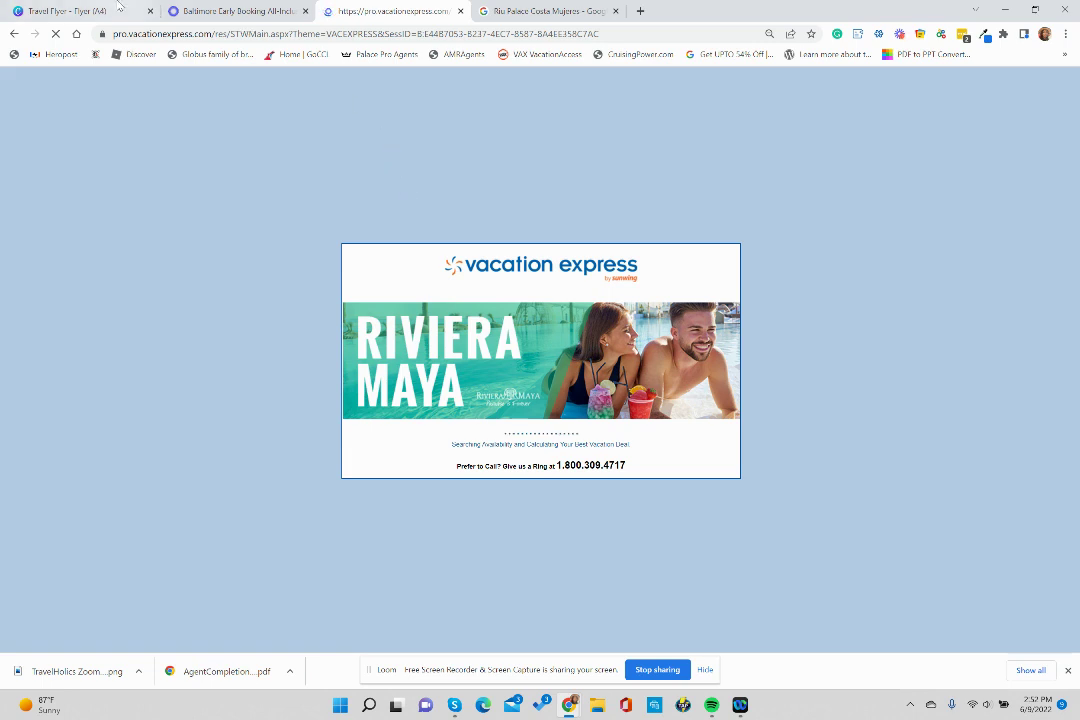
left_click(93, 10)
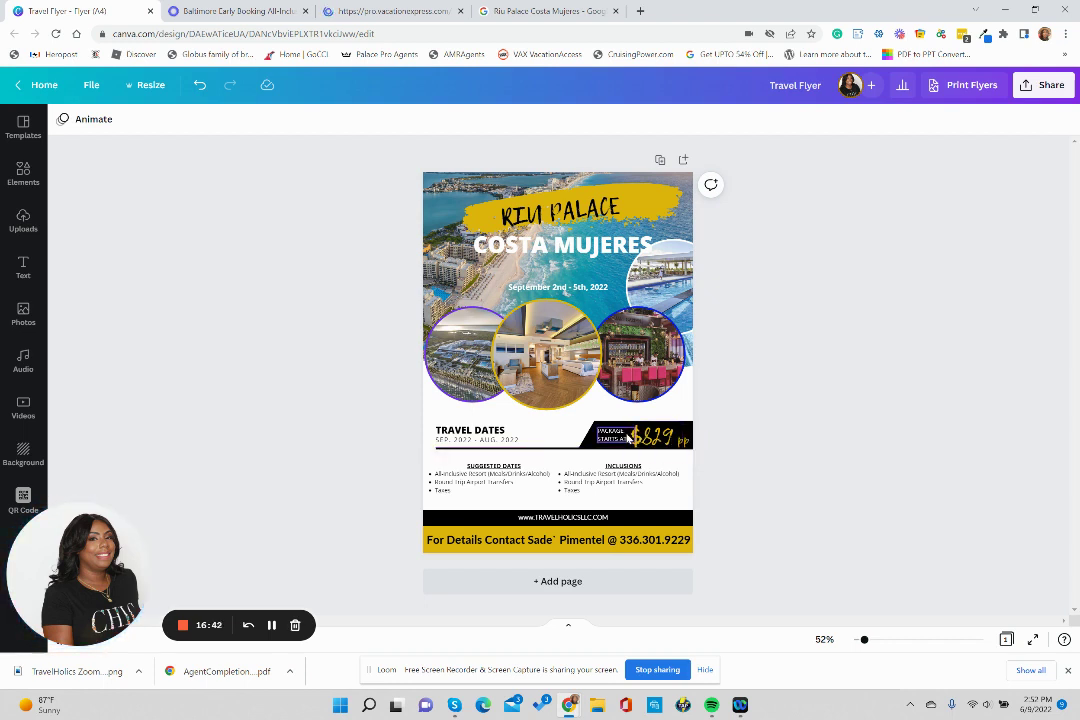
Make the price banner read '4-NIGHTS PACKAGE STARTS AT $829 pp'.
left_click(622, 437)
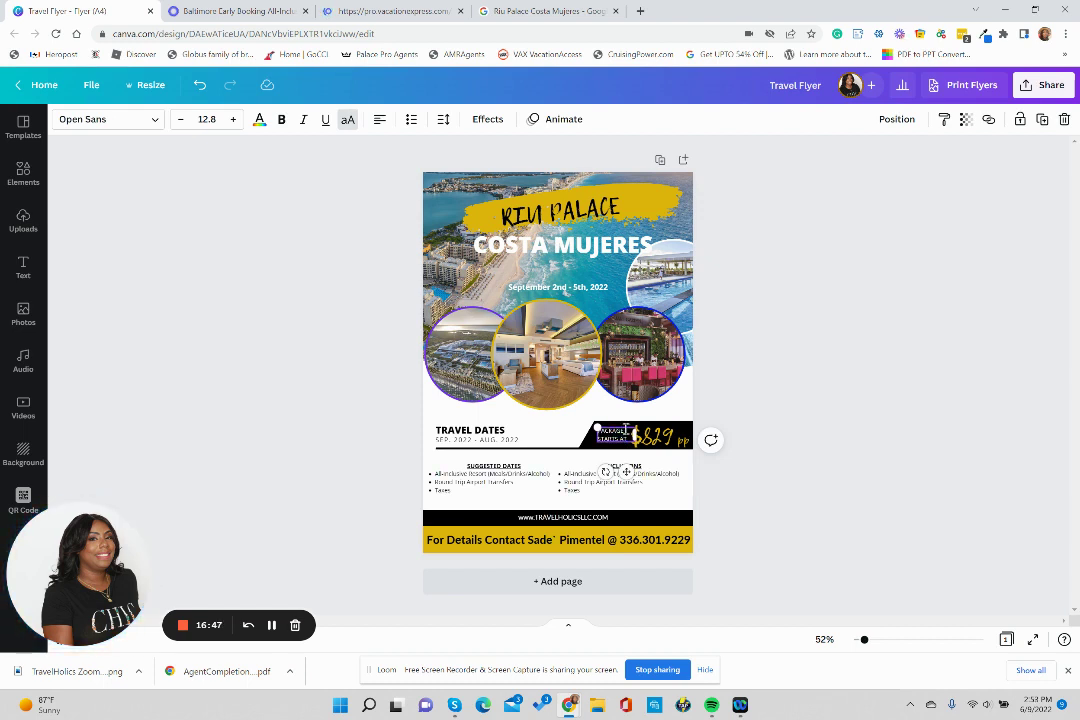
key("Return")
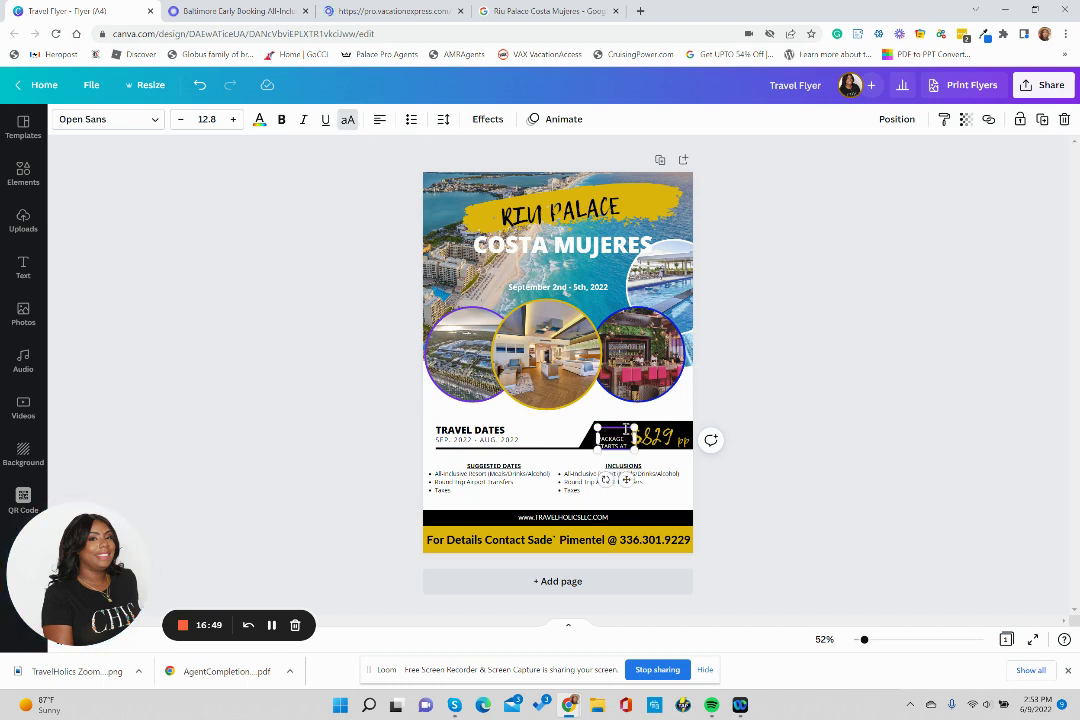
type("NIGHTS")
key("Home")
type("4-")
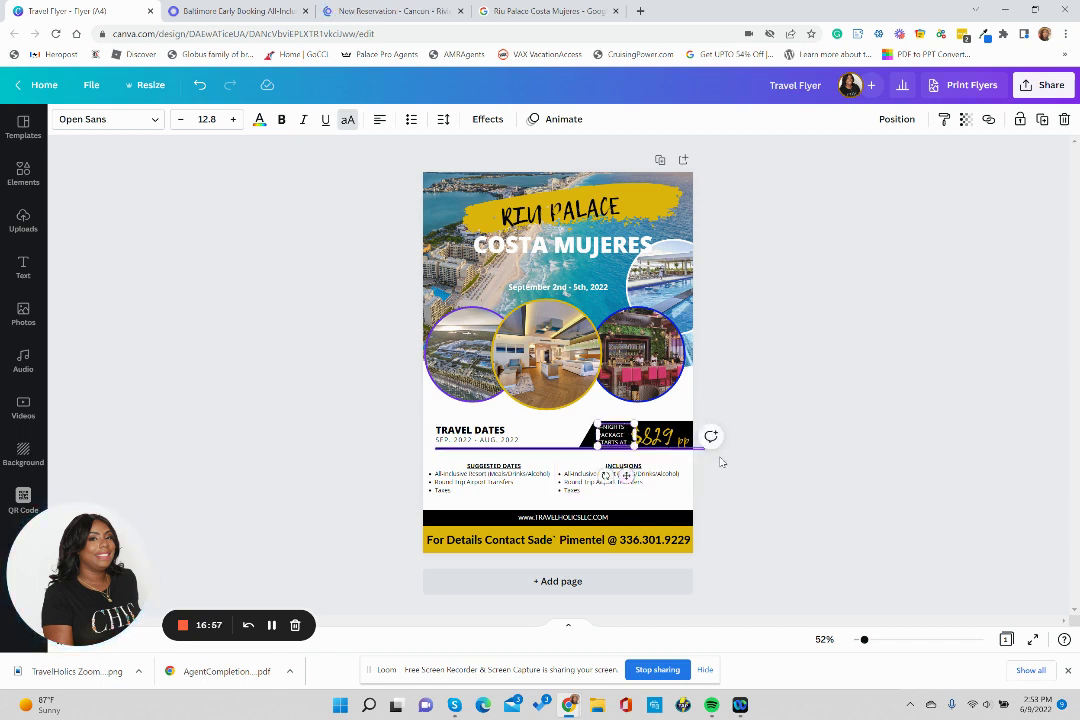
left_click(784, 485)
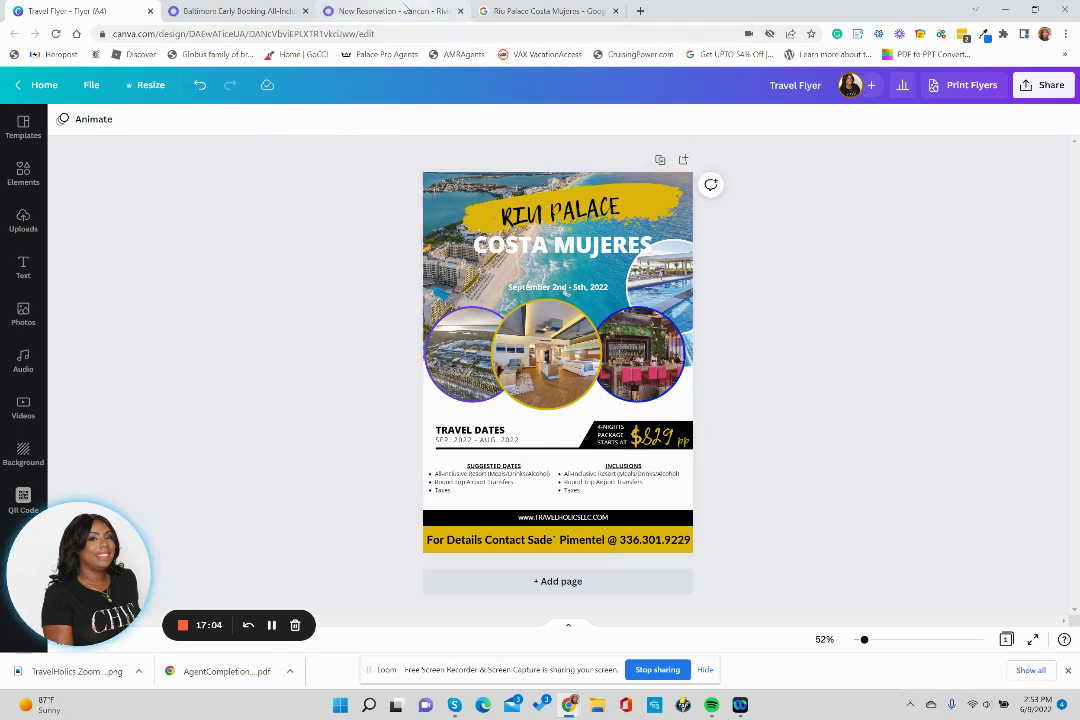
Review the earlier results, then search 'Cancun - All - Family Friendly 4 star and below' hotels.
left_click(406, 10)
scroll(465, 380, "down", 10)
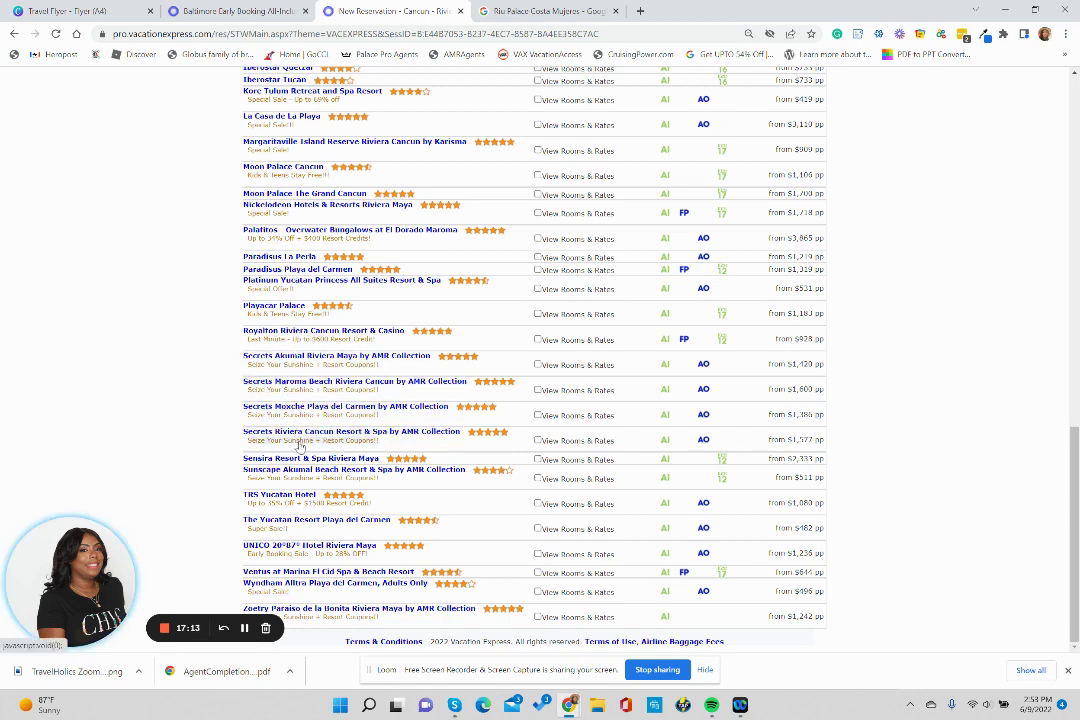
scroll(285, 330, "up", 4)
scroll(281, 322, "up", 6)
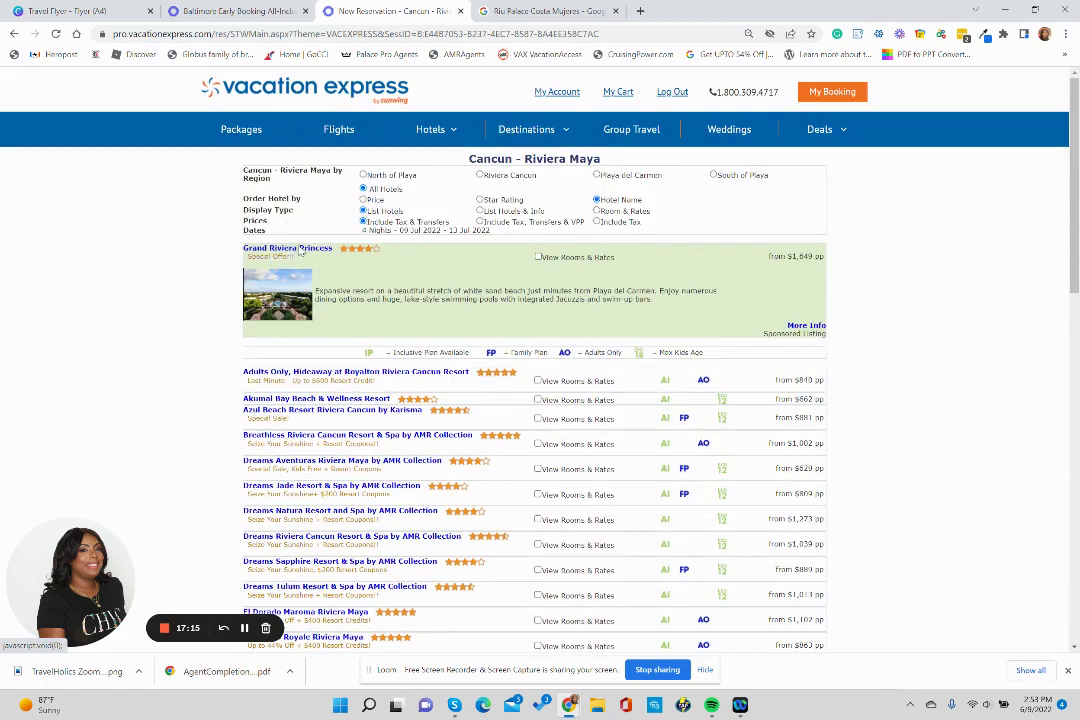
left_click(17, 36)
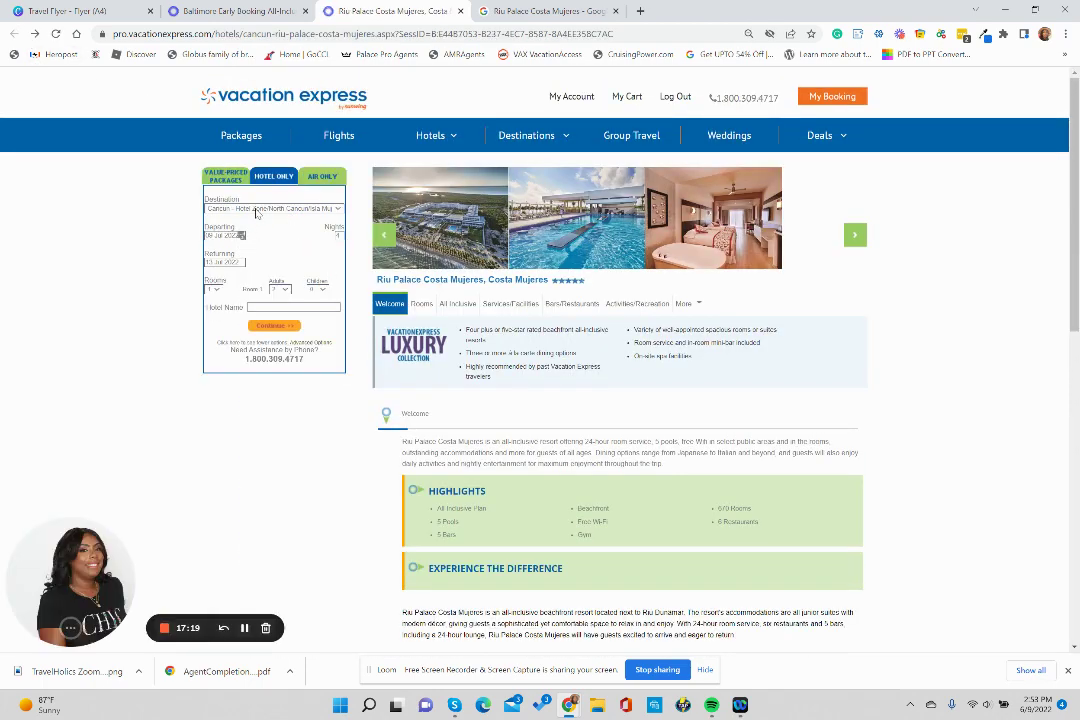
left_click(260, 208)
left_click(315, 259)
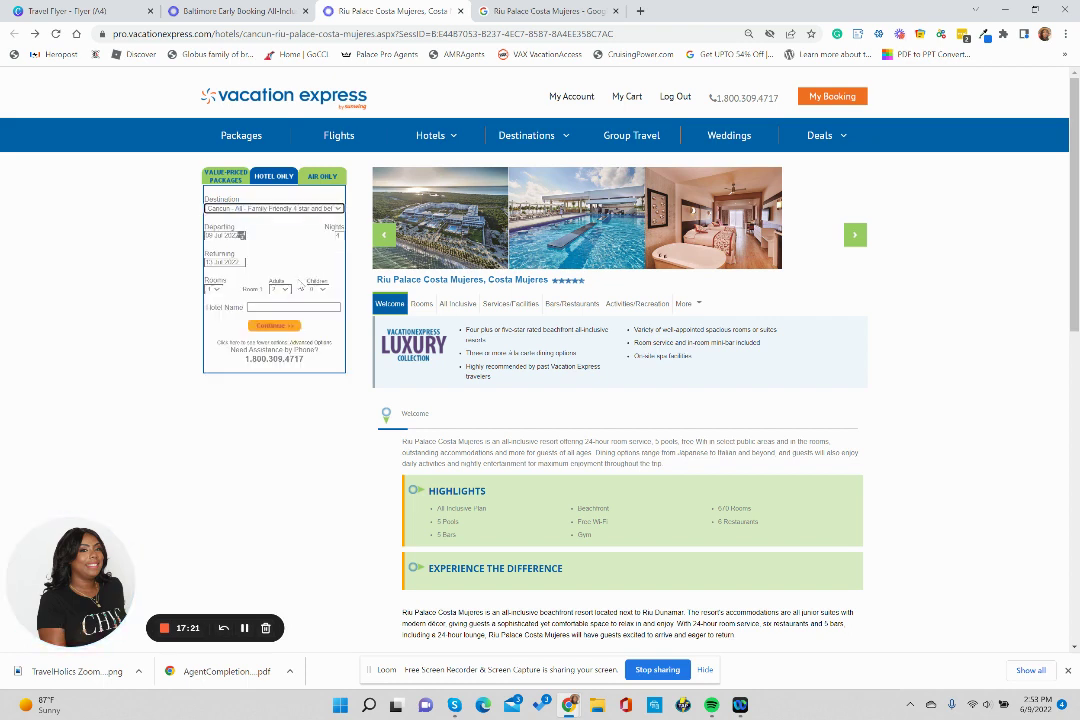
left_click(274, 327)
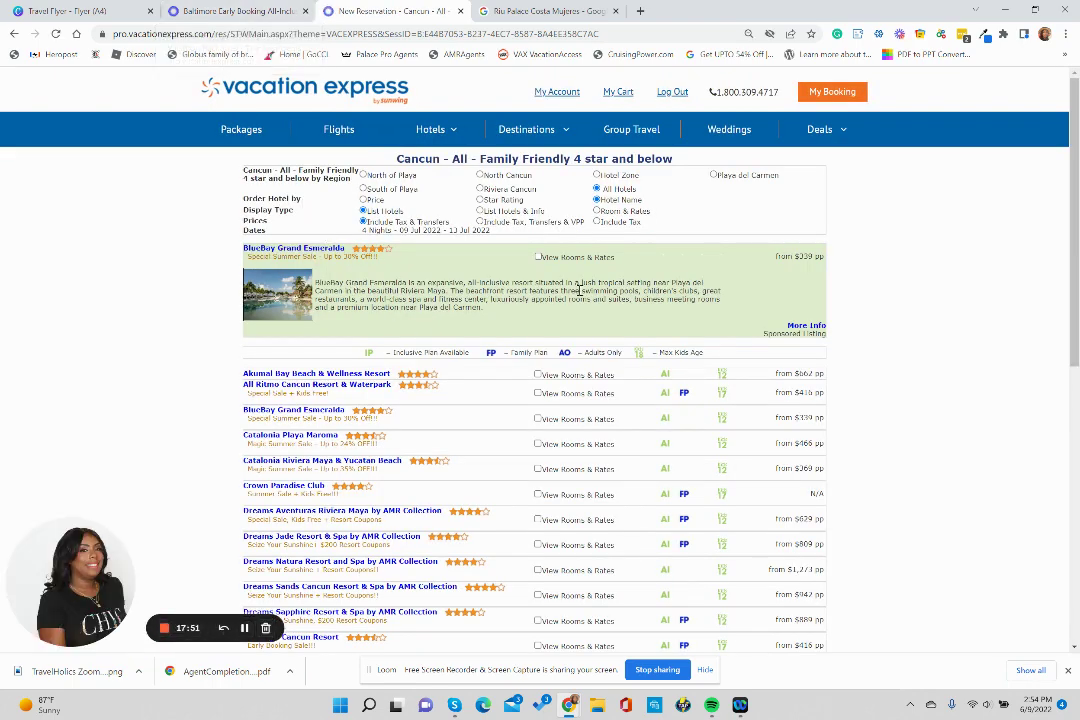
Check the results, go back, and search 'Cancun - All - Family Friendly 4.5 star and up' again.
scroll(440, 466, "down", 2)
scroll(440, 466, "down", 7)
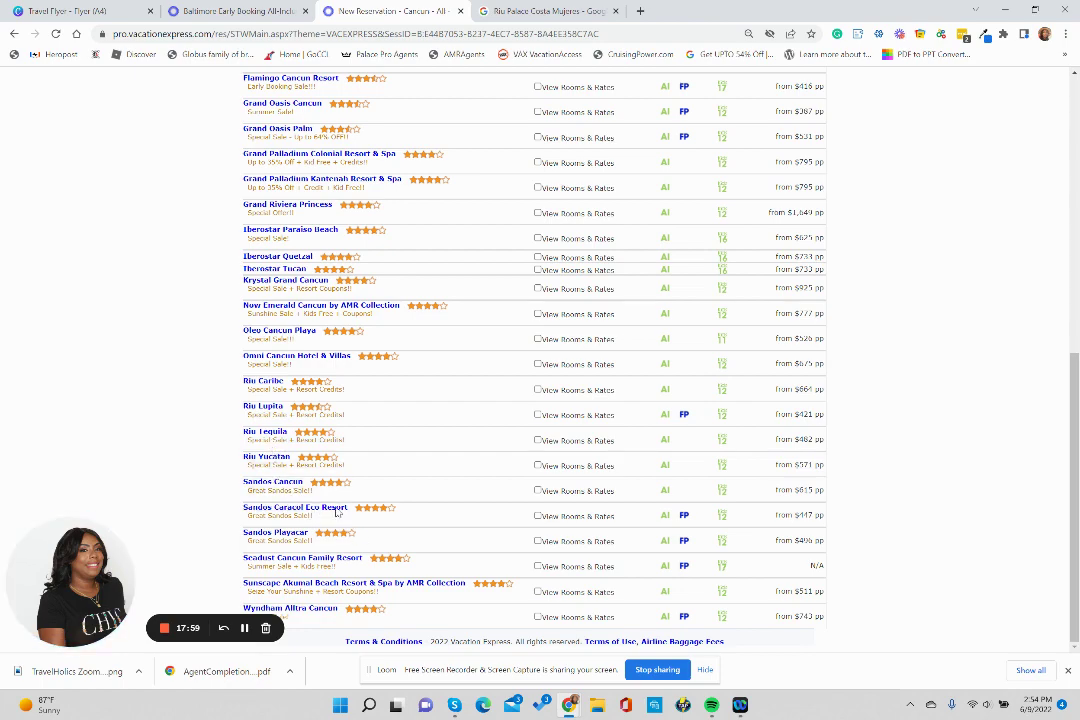
scroll(285, 410, "up", 10)
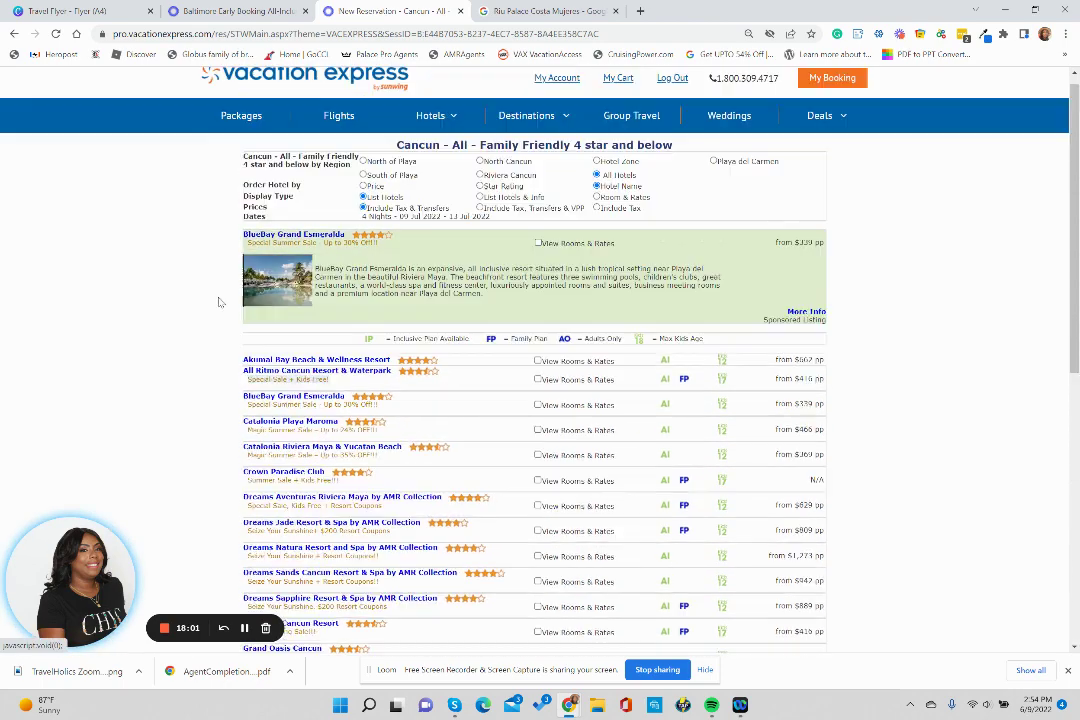
left_click(15, 33)
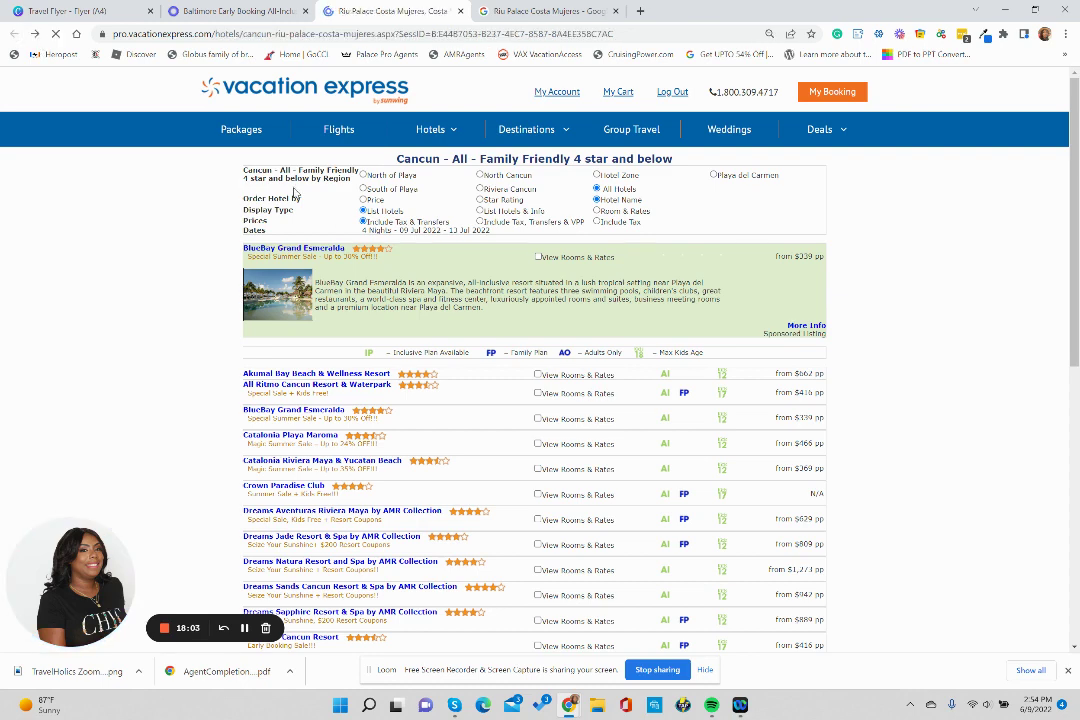
left_click(266, 209)
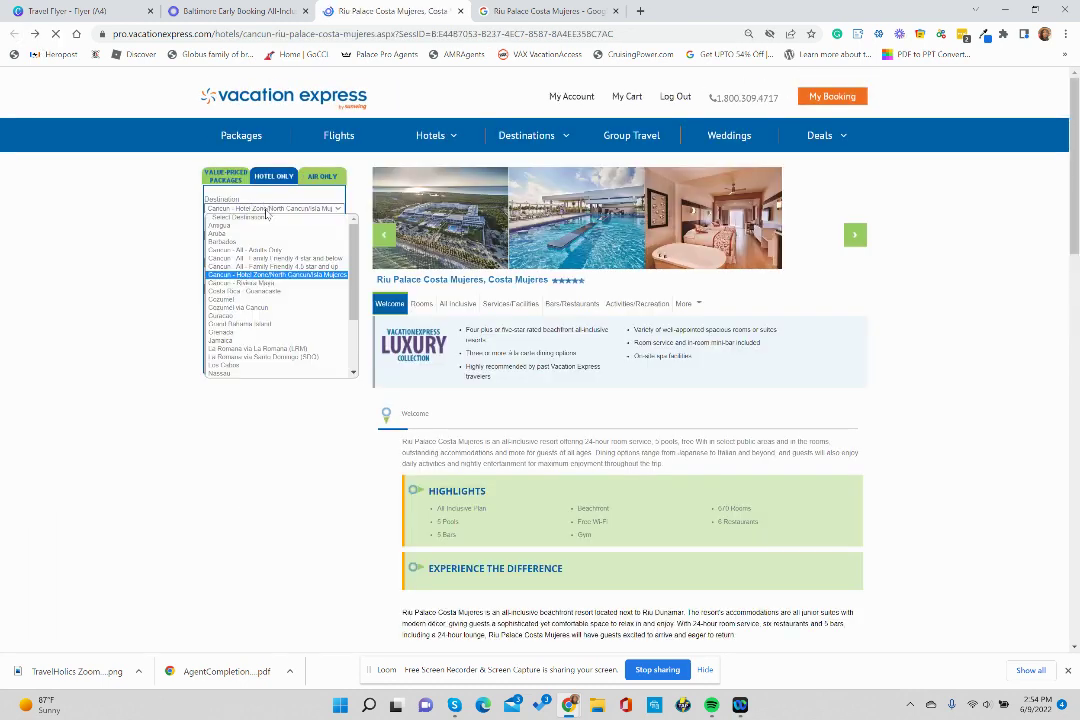
left_click(291, 268)
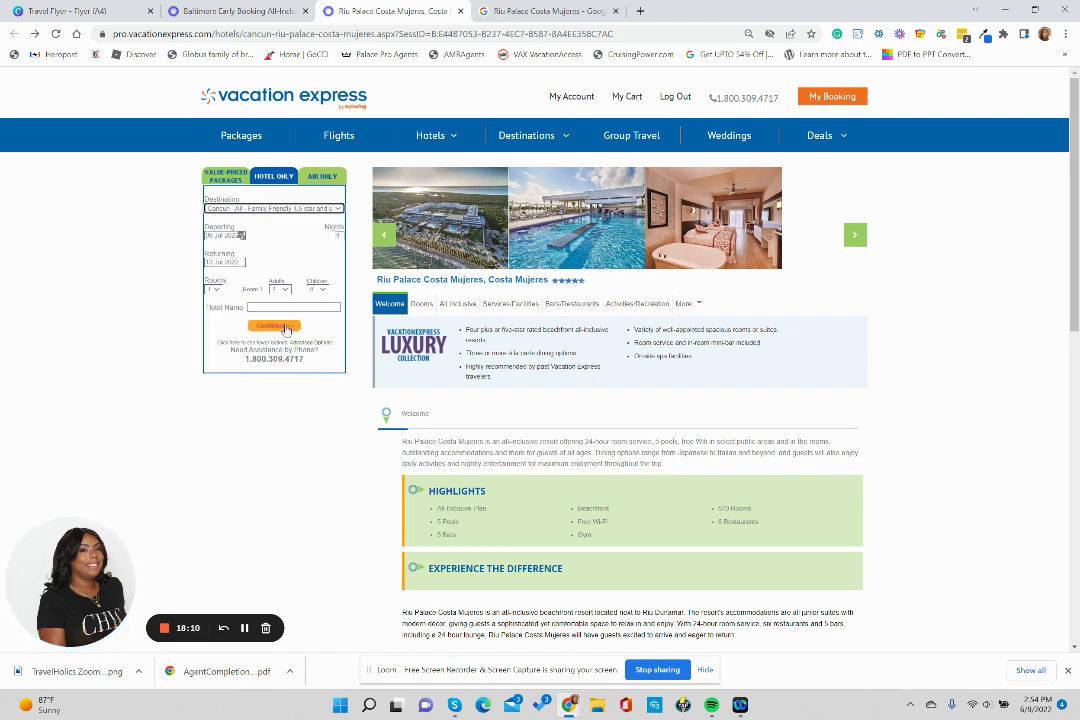
left_click(284, 328)
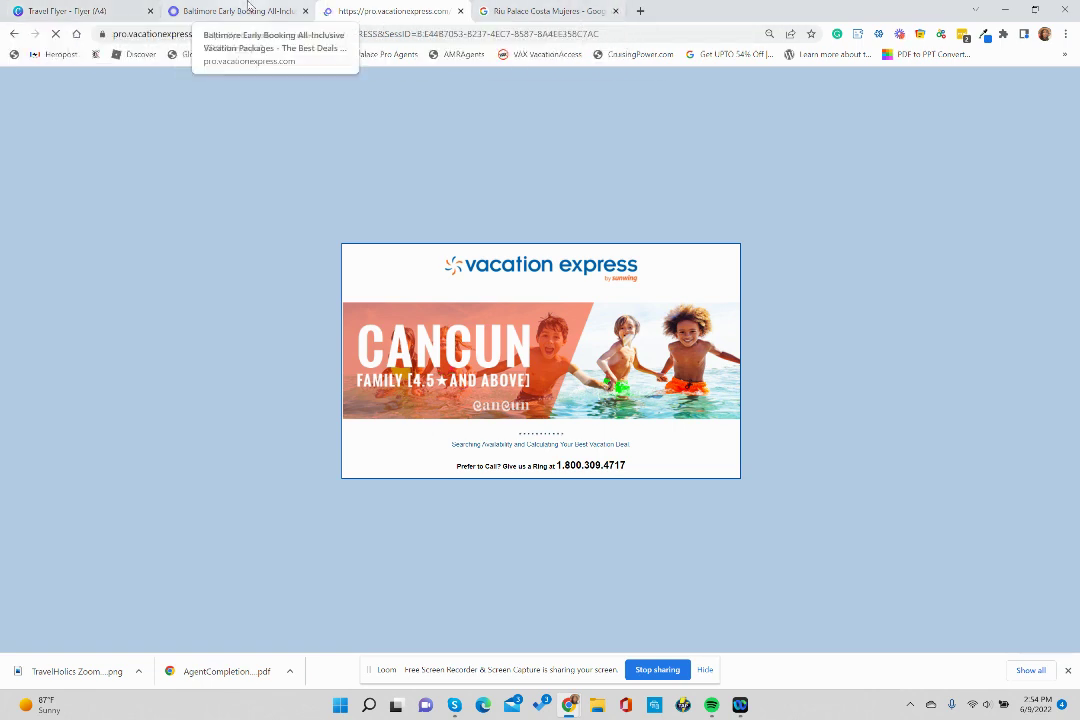
In the flyer, widen the footer website address's letter spacing to about 592.
left_click(75, 11)
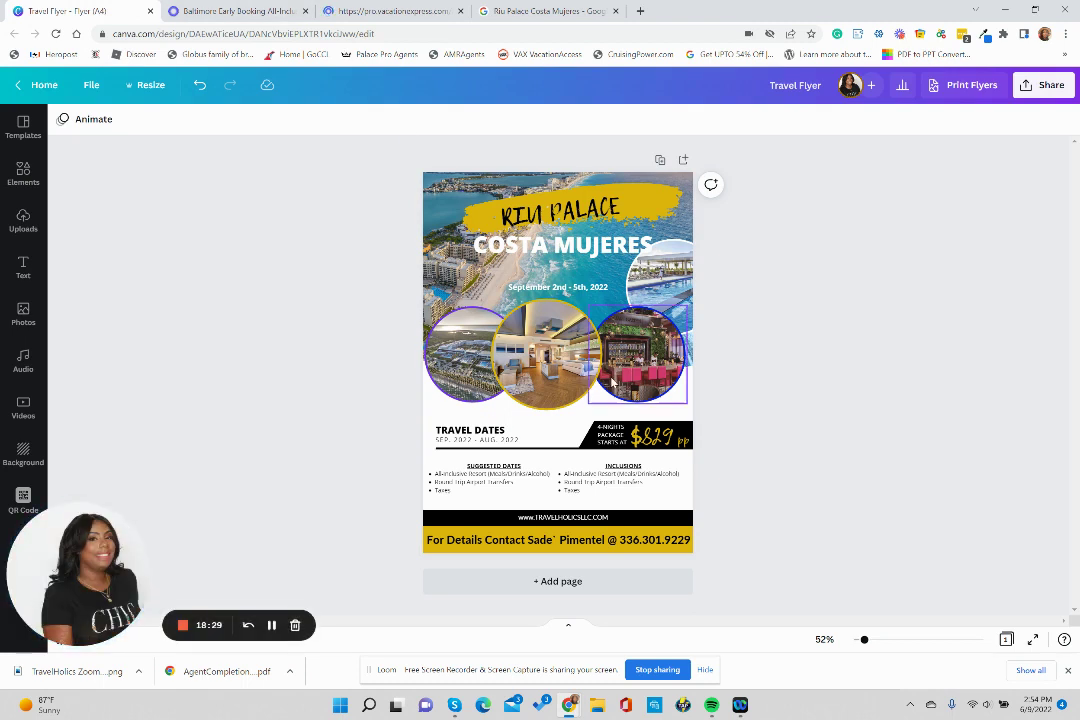
left_click(570, 518)
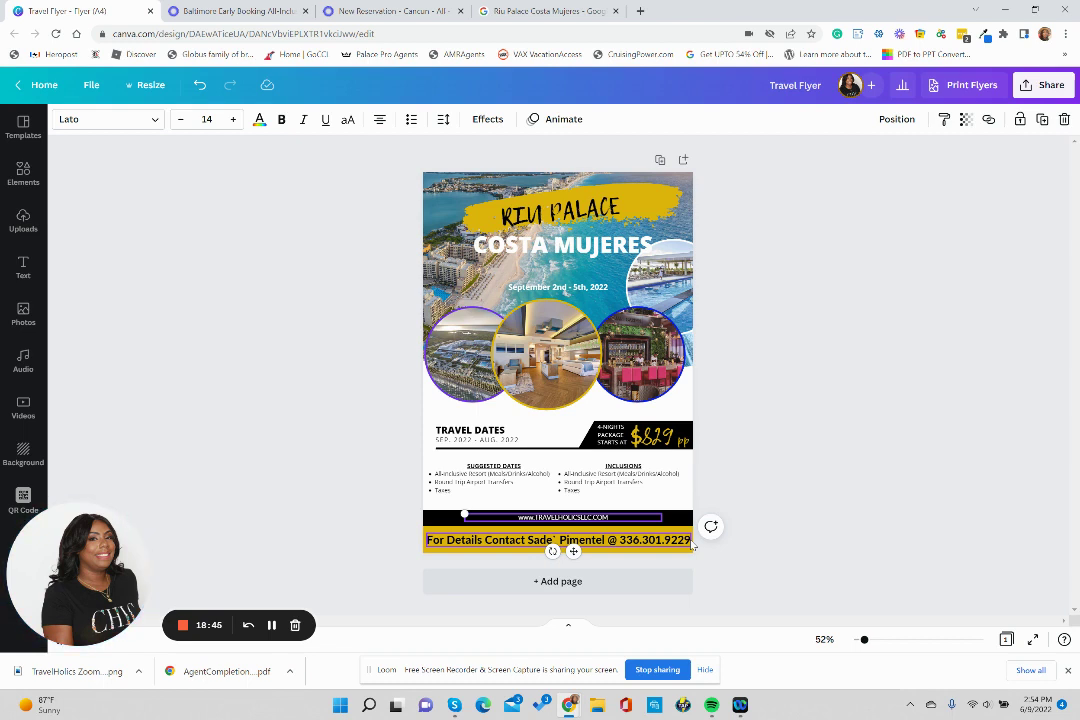
left_click(572, 524)
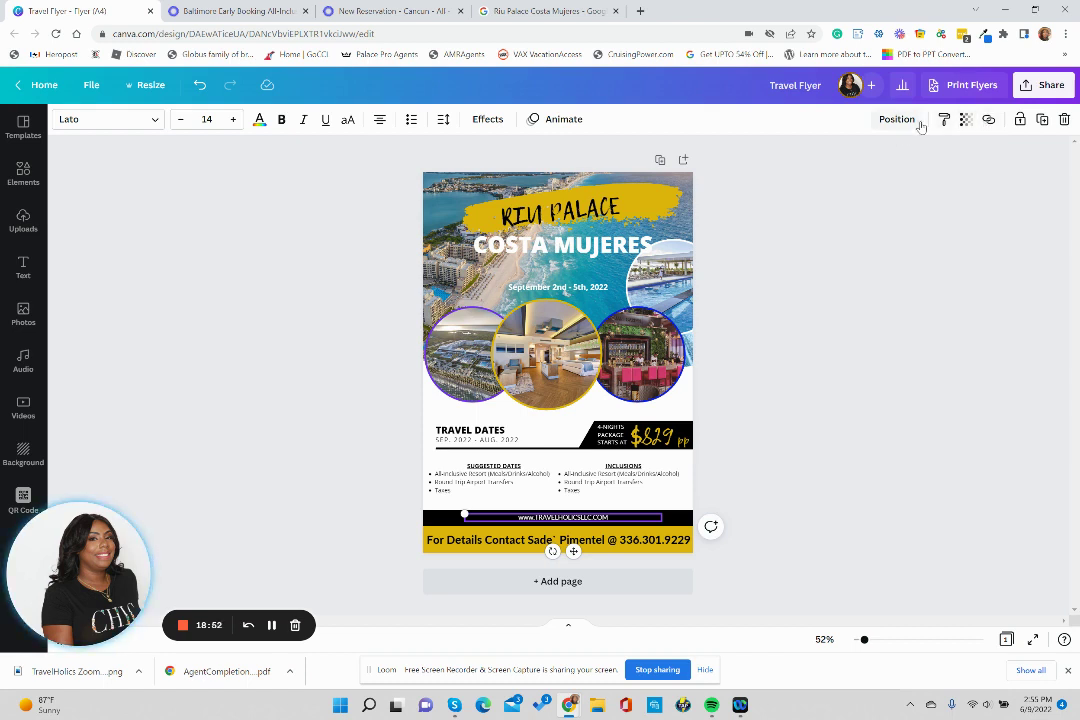
left_click(444, 119)
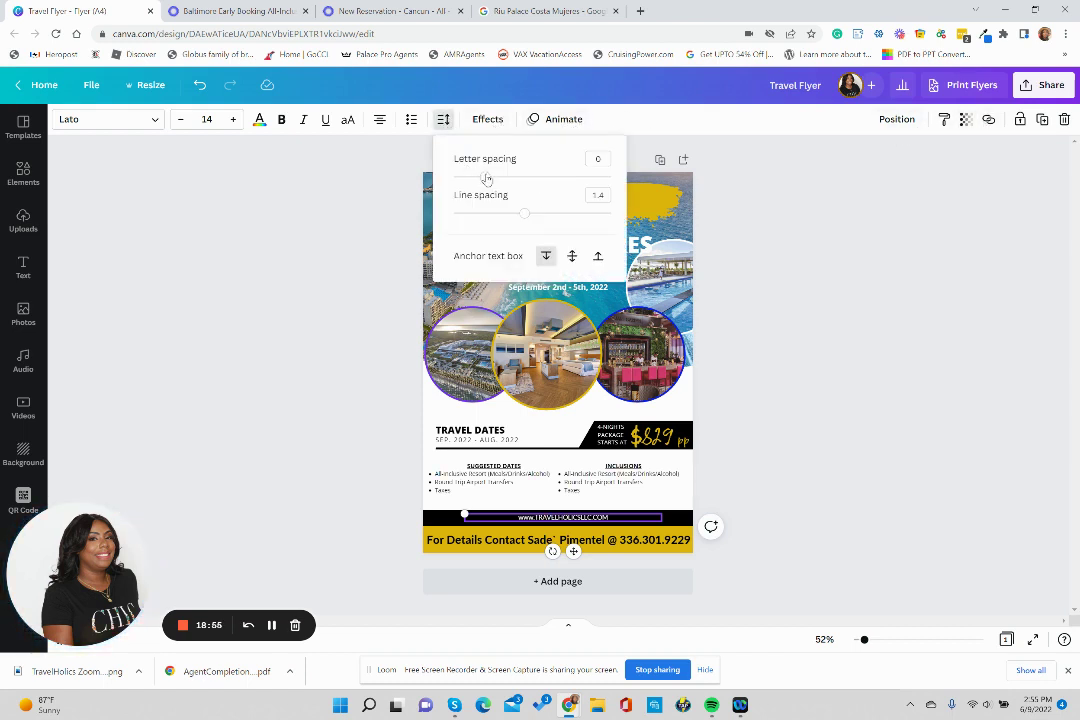
left_click_drag(486, 178, 578, 178)
key("Escape")
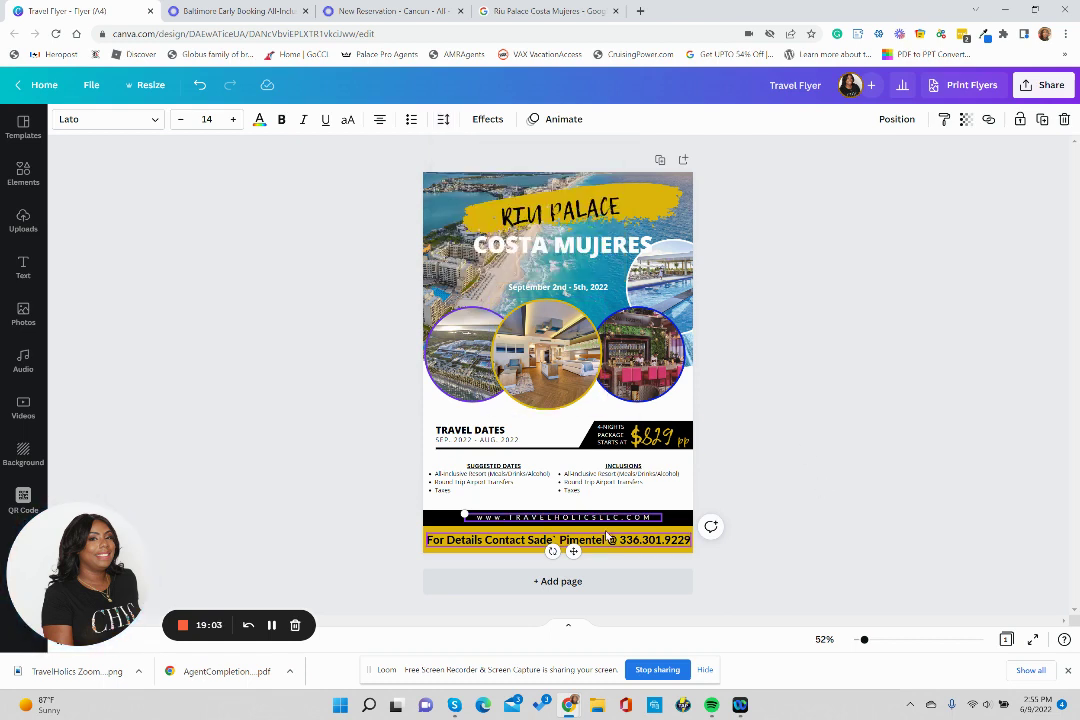
Replace the agent's surname in the footer contact line.
left_click(744, 563)
left_click(586, 540)
double_click(586, 540)
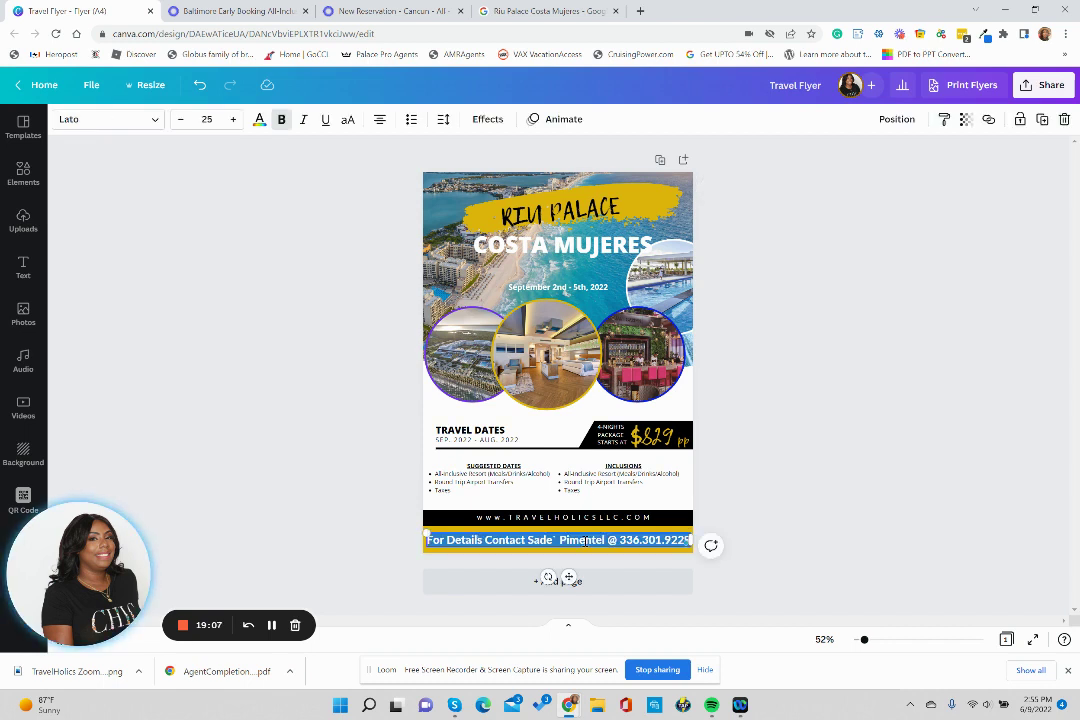
double_click(586, 540)
key("BackSpace")
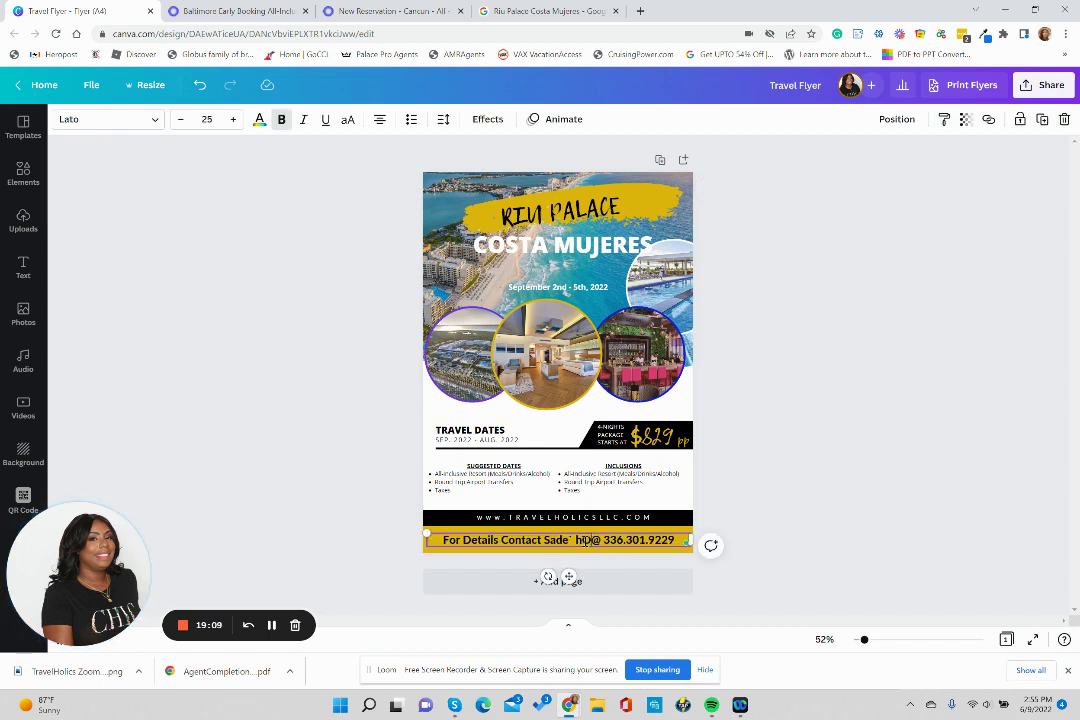
key("BackSpace")
type("Howard")
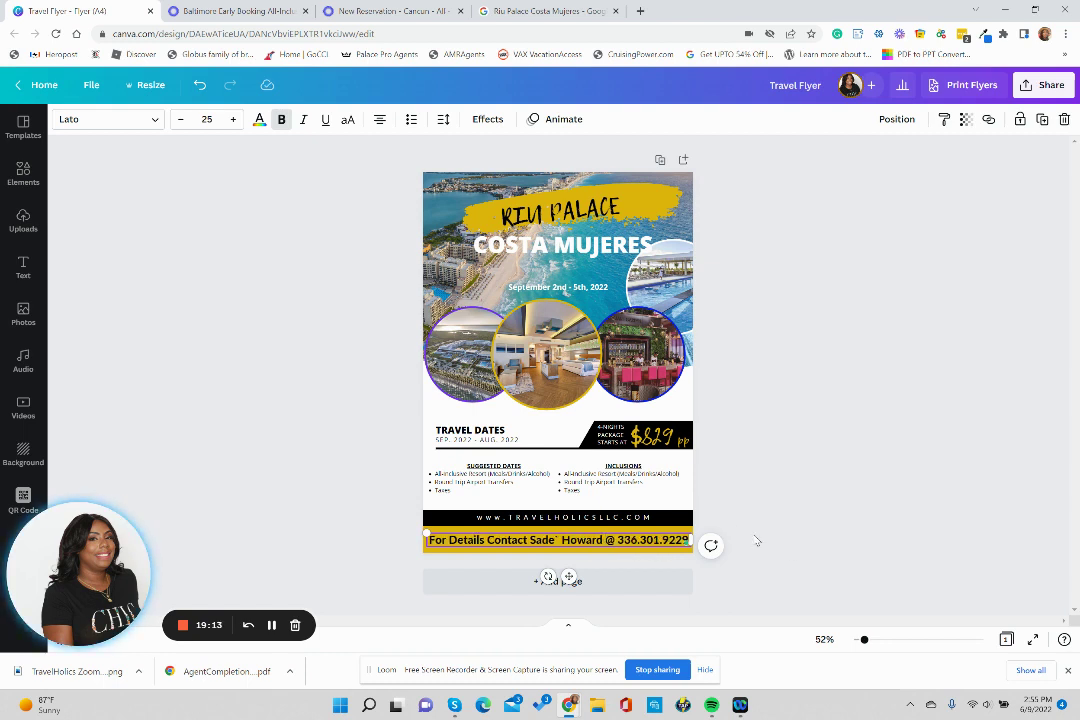
left_click(788, 549)
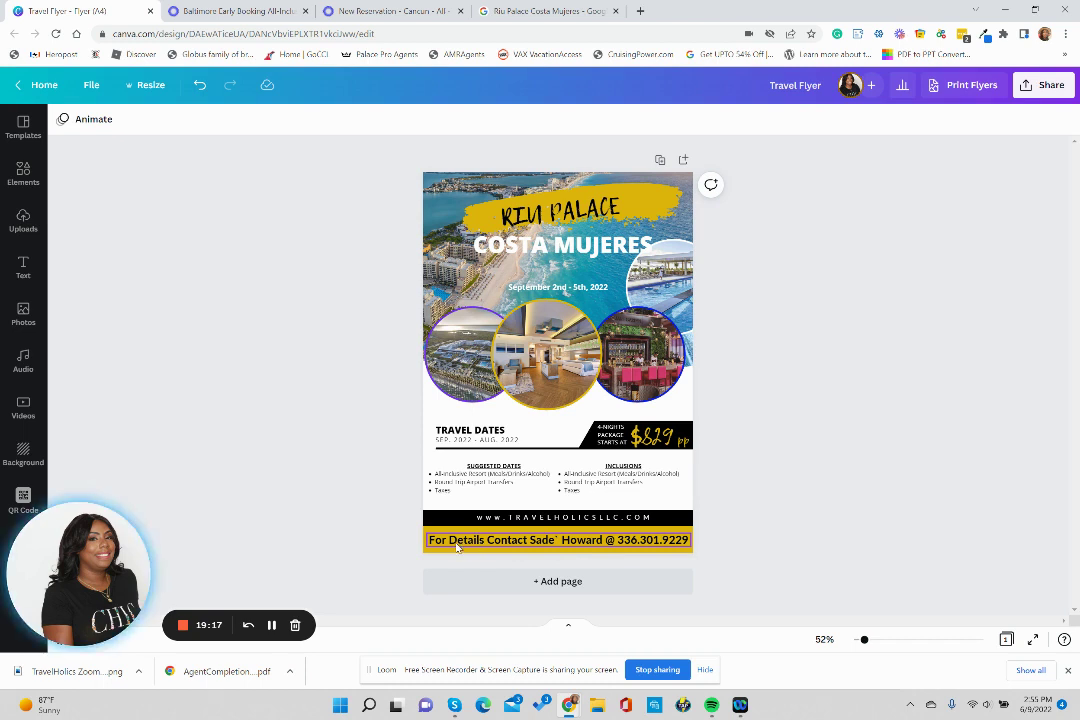
Break the contact text after 'Contact', shrink it to about 18 pt, and move it right.
left_click(528, 543)
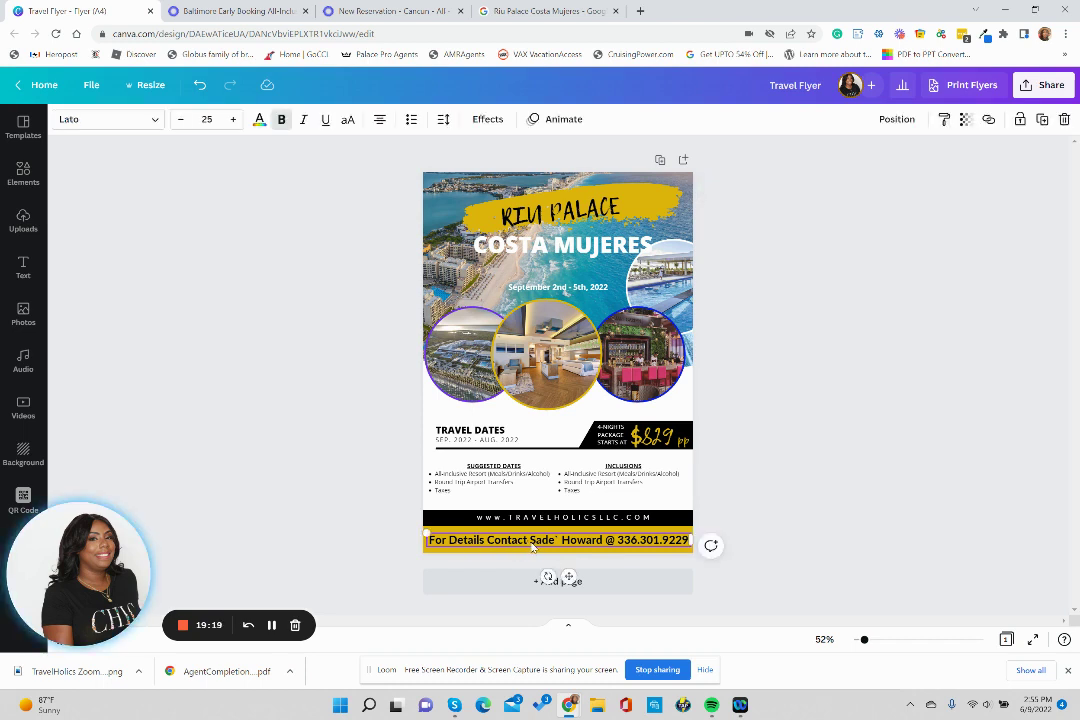
left_click(531, 540)
key("Return")
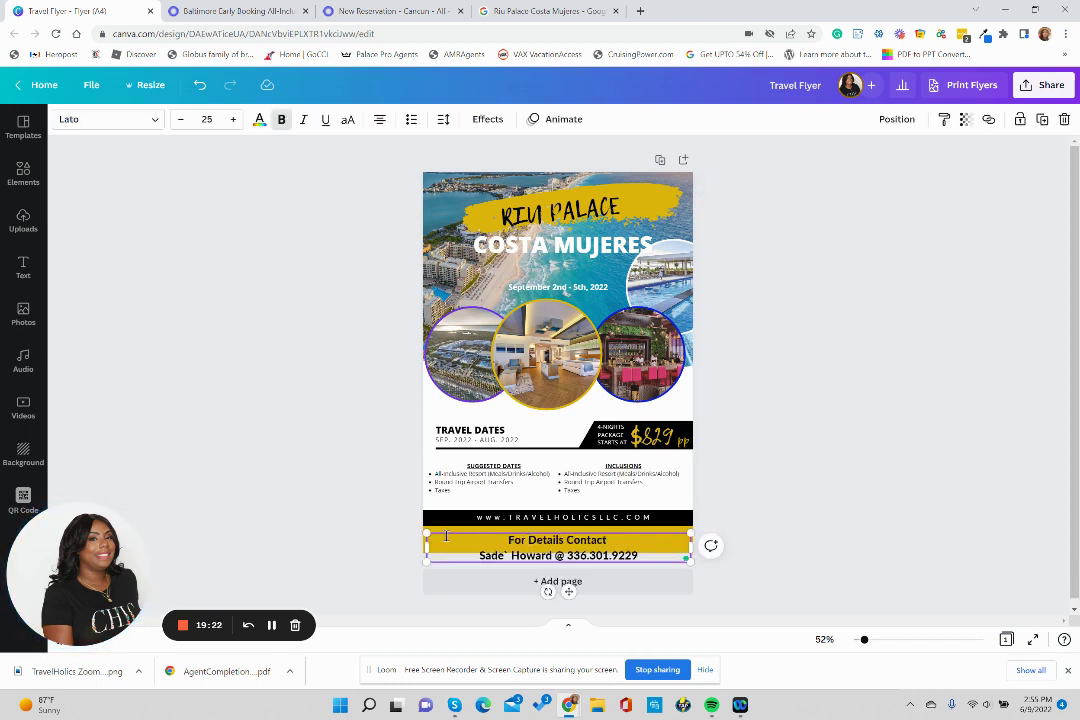
left_click_drag(426, 533, 548, 547)
mouse_move(618, 586)
left_mouse_down()
mouse_move(629, 590)
mouse_move(627, 581)
left_mouse_up()
left_click(778, 571)
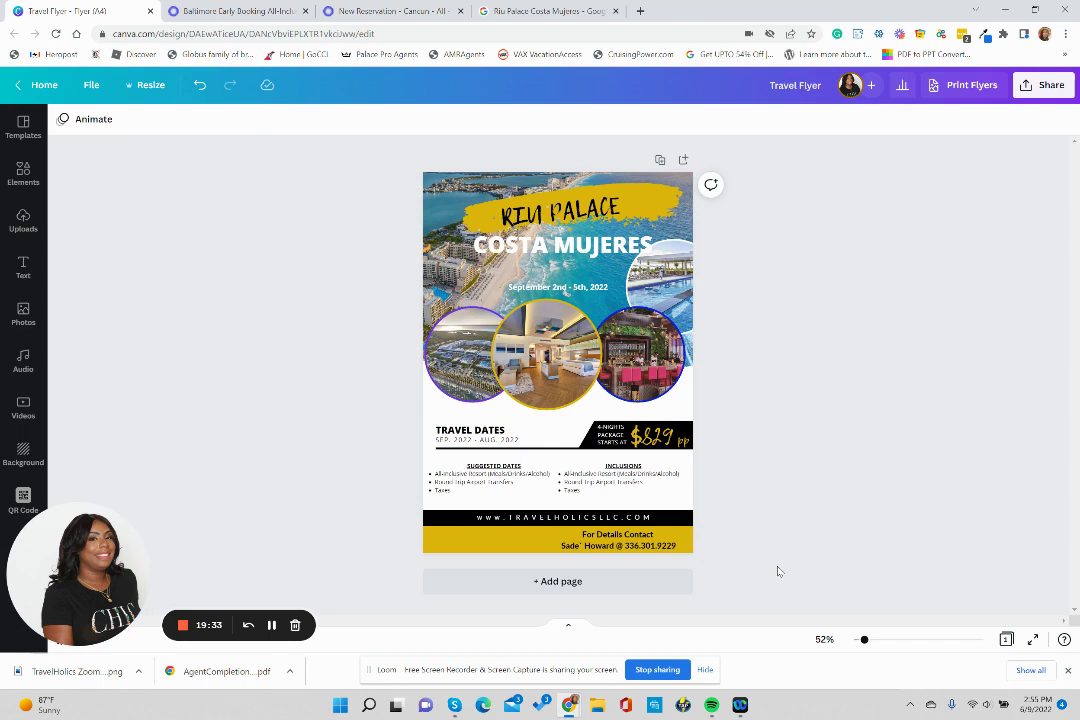
Add the uploaded QR code and shrink it to a small square in the footer.
left_click(24, 228)
scroll(150, 354, "down", 5)
scroll(150, 354, "up", 3)
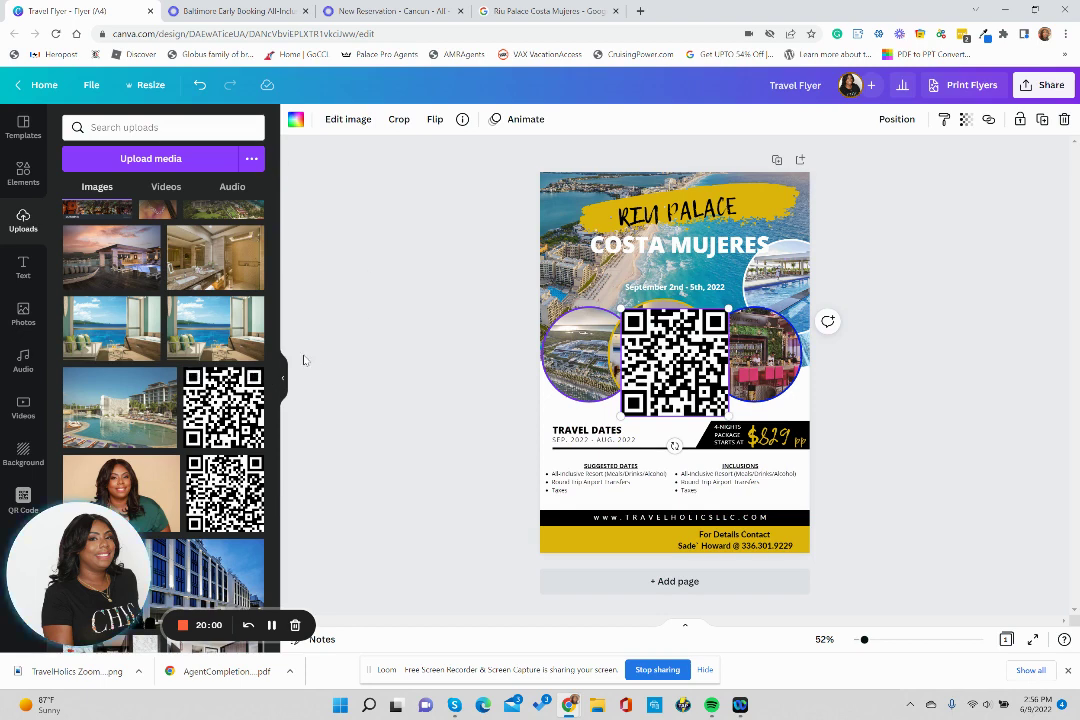
left_click(283, 376)
left_click_drag(556, 373, 497, 508)
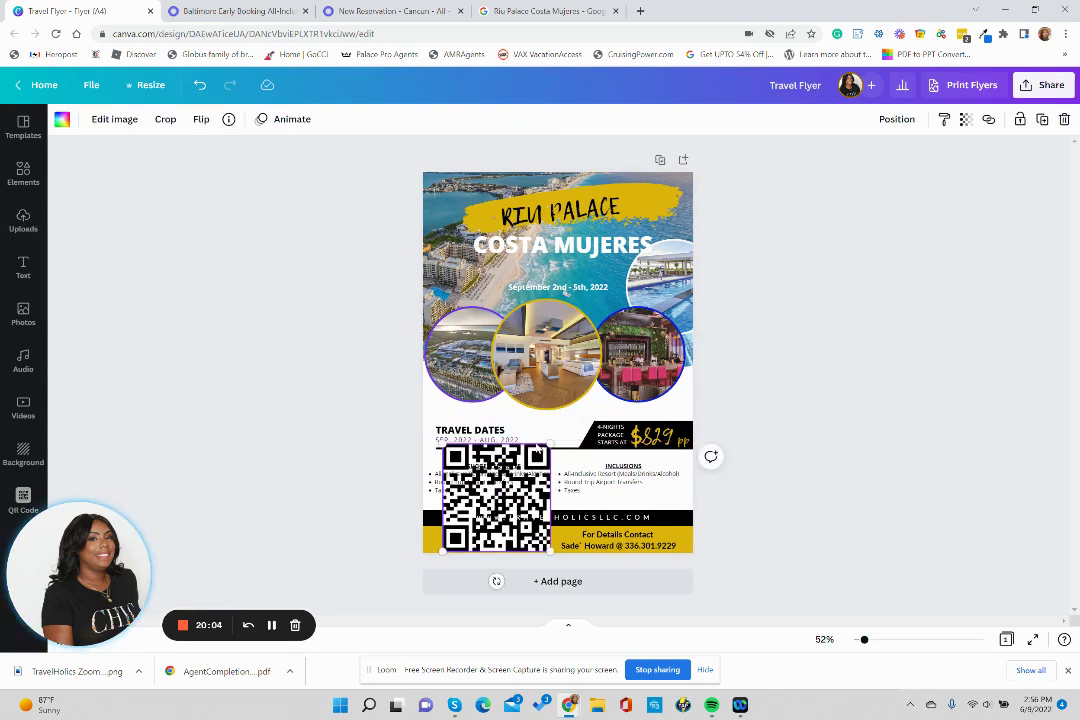
left_click_drag(550, 445, 470, 538)
Nudge the contact details text left beside the QR code.
left_click(553, 543)
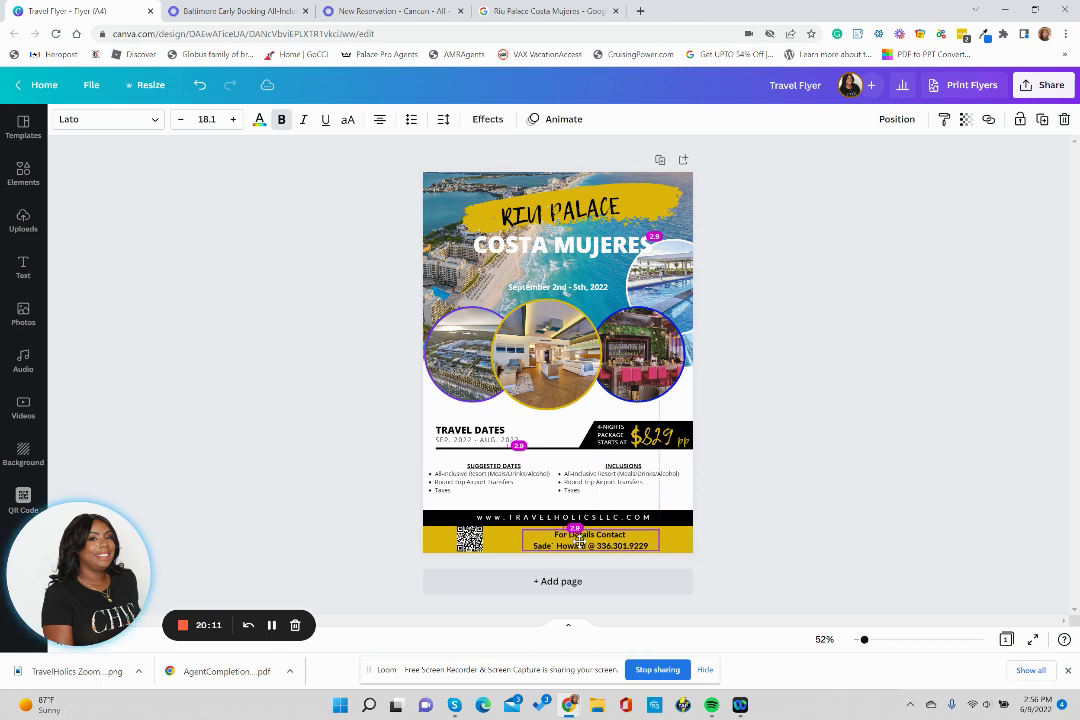
left_click_drag(553, 543, 504, 540)
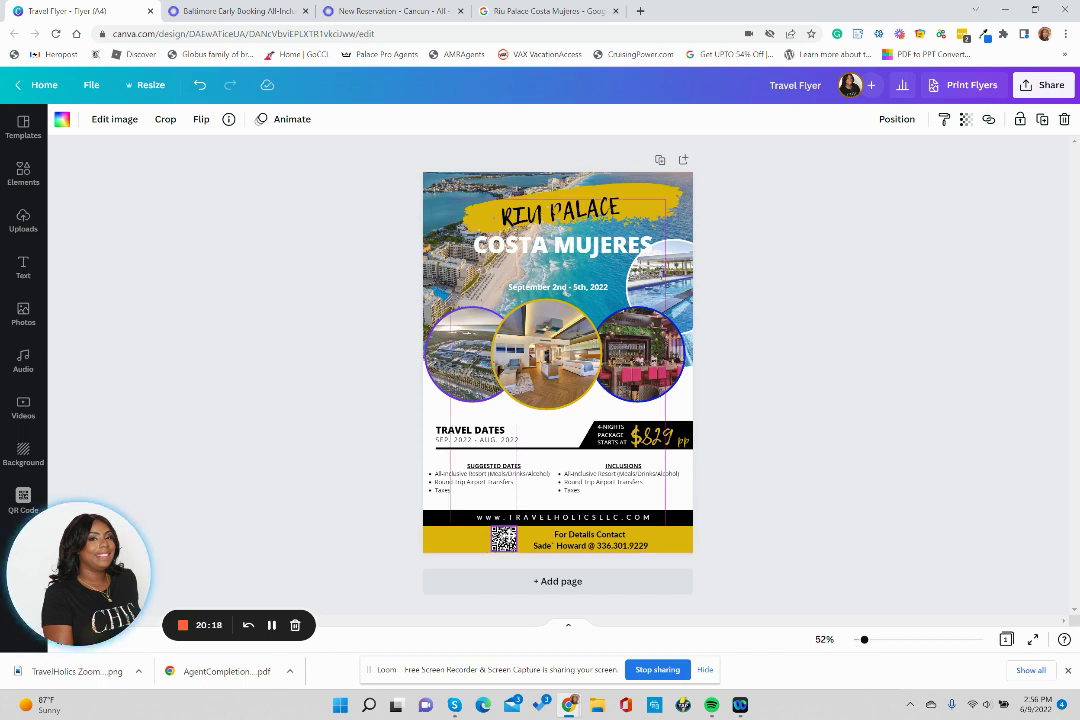
left_click(575, 545)
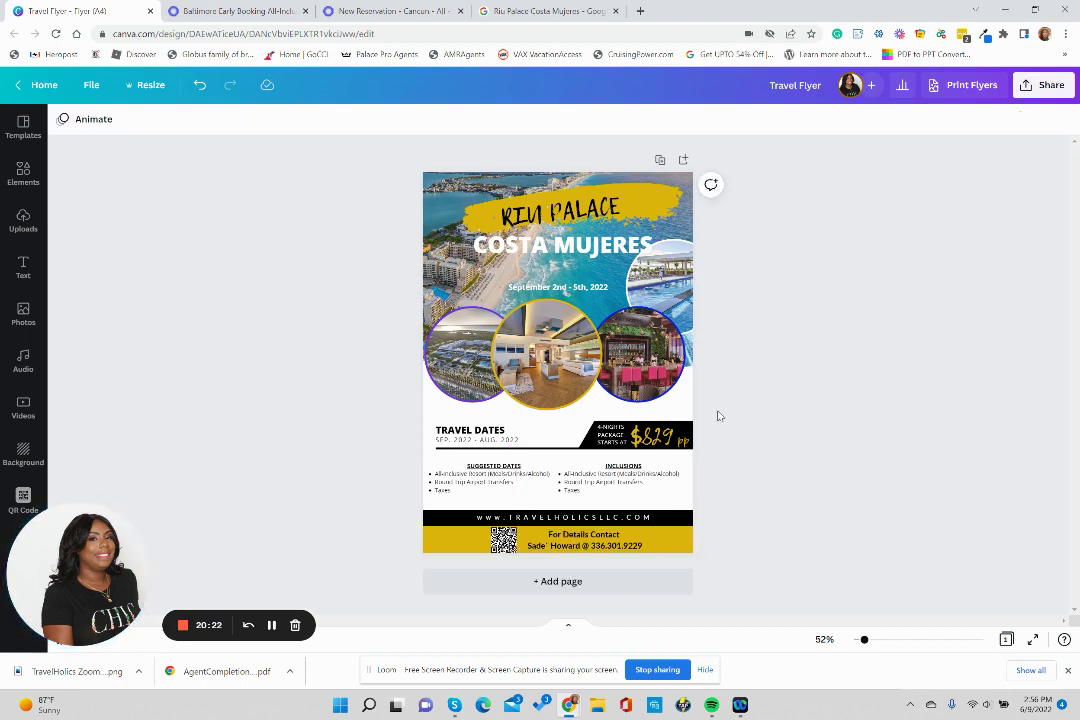
Look over the Cancun hotel results, then return to the Riu Palace Costa Mujeres page.
left_click(400, 14)
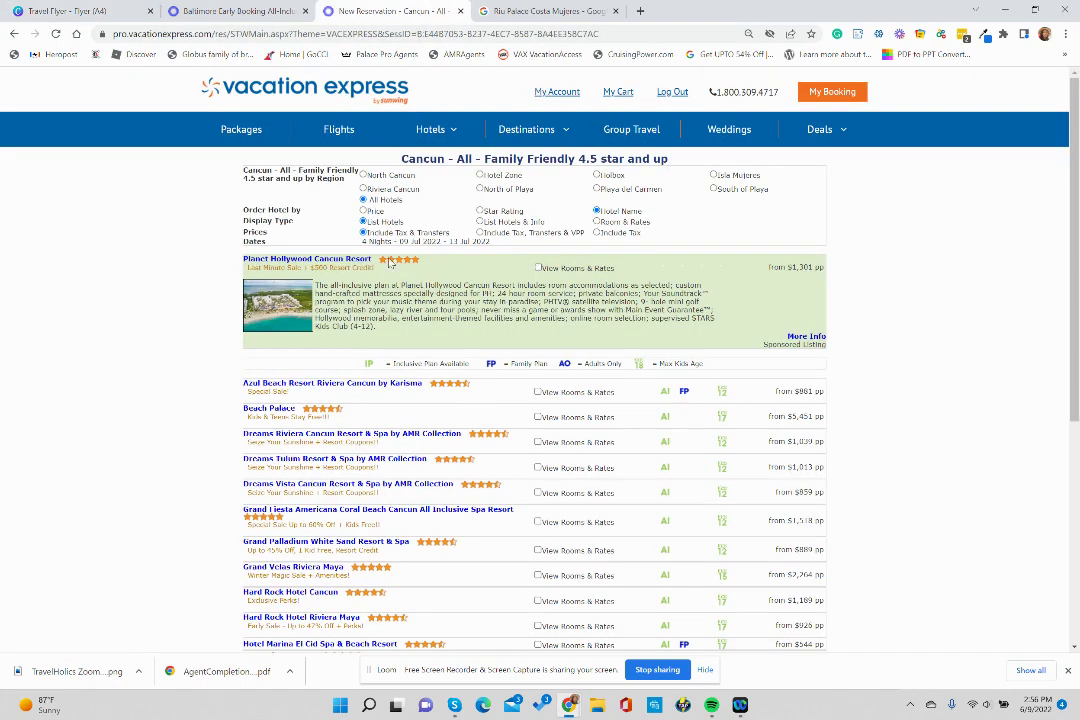
scroll(386, 277, "down", 4)
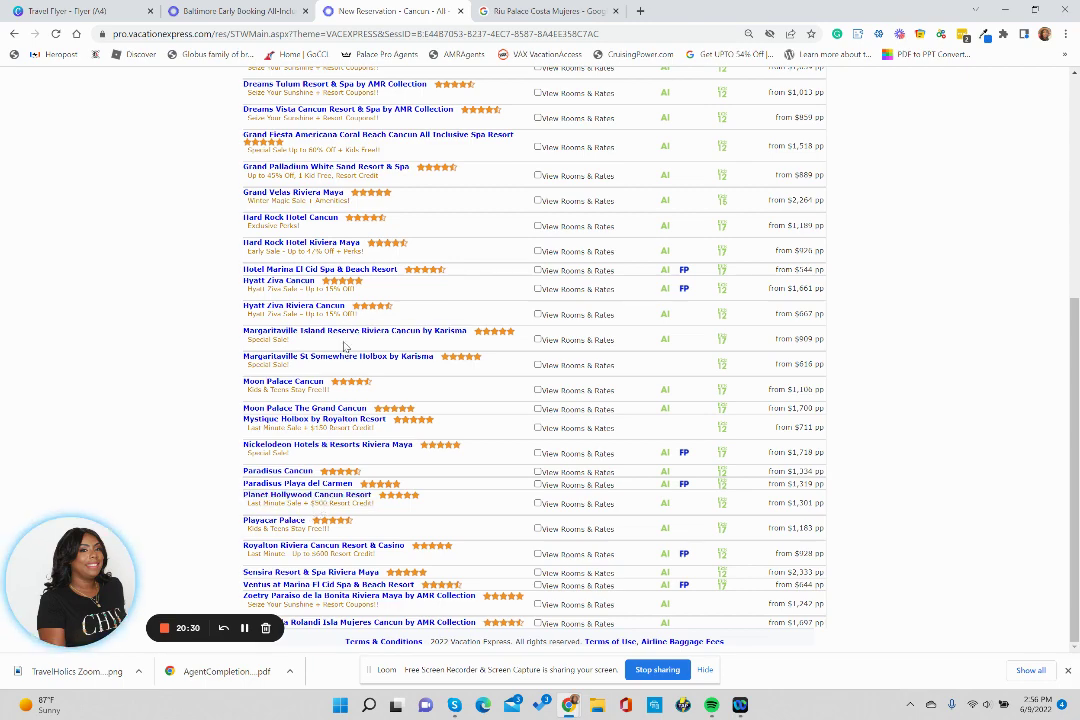
scroll(344, 346, "up", 4)
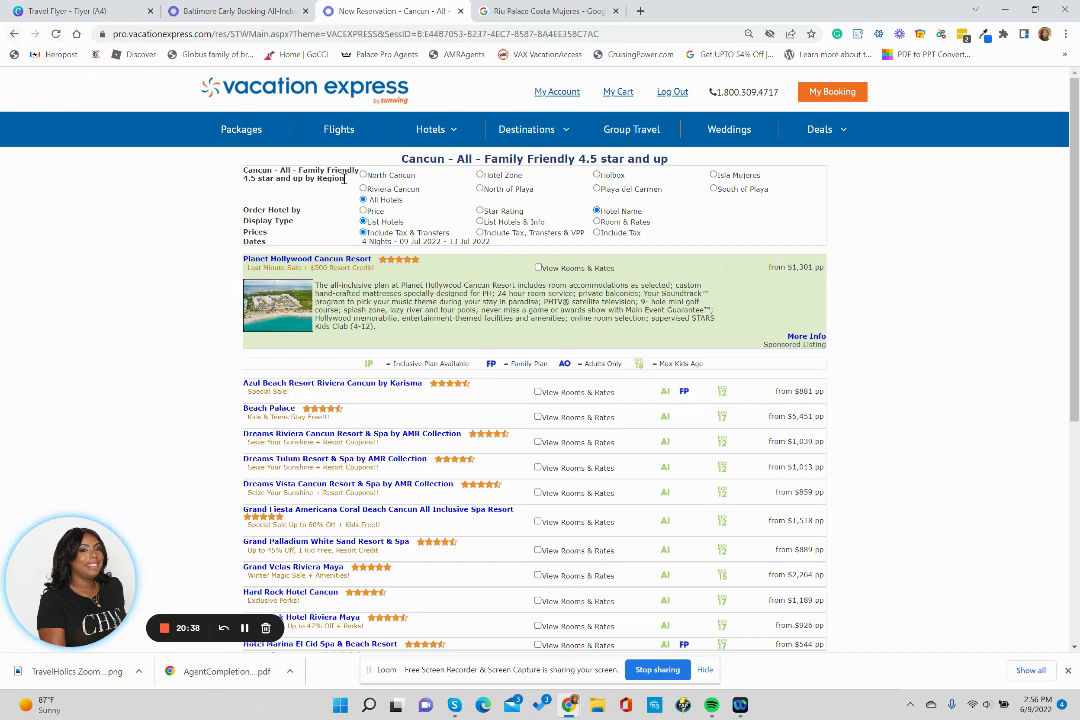
left_click(14, 33)
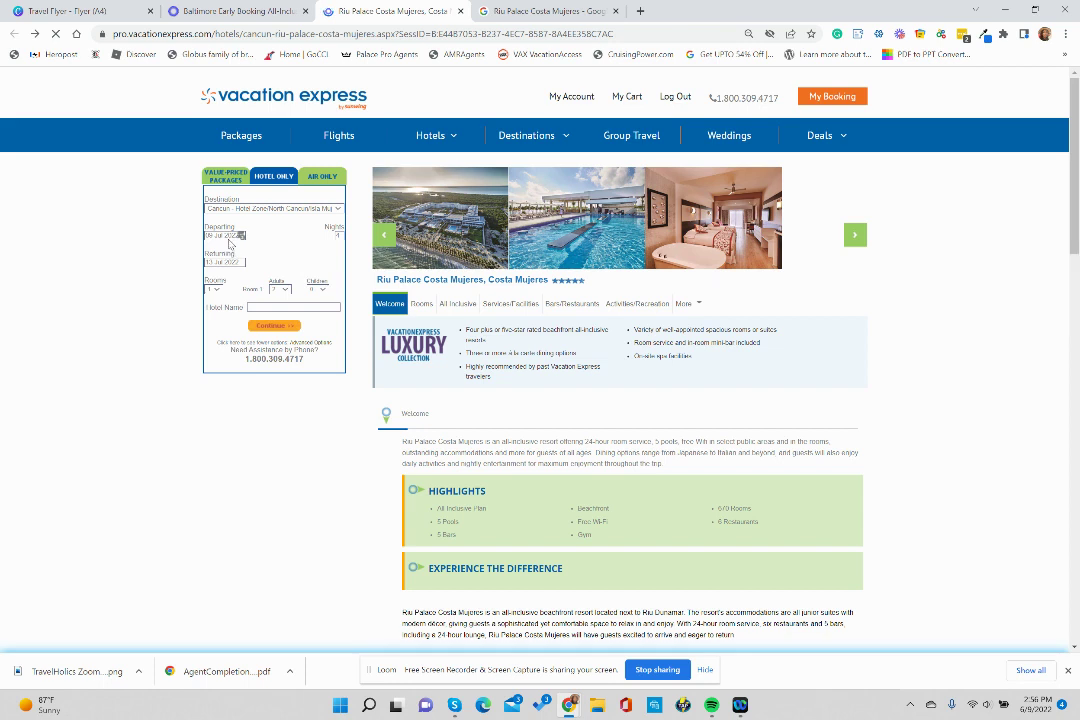
Set departure to 15 August 2022 and destination to Cancun - All - Family Friendly 4.5 star and up.
left_click(226, 236)
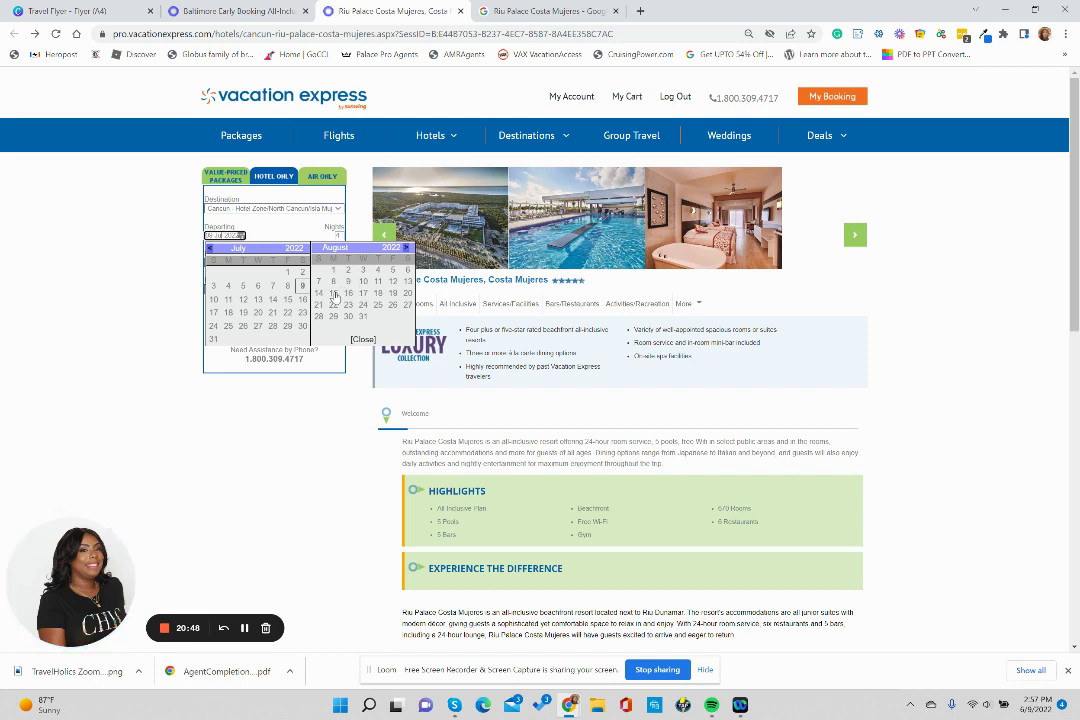
left_click(334, 294)
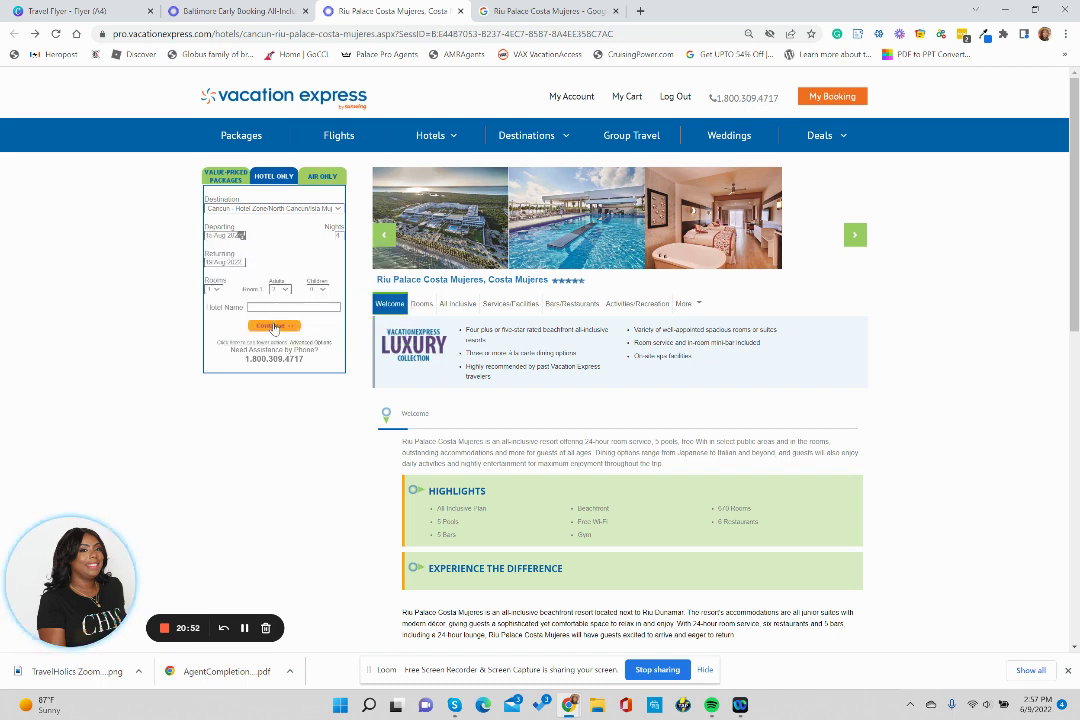
left_click(278, 208)
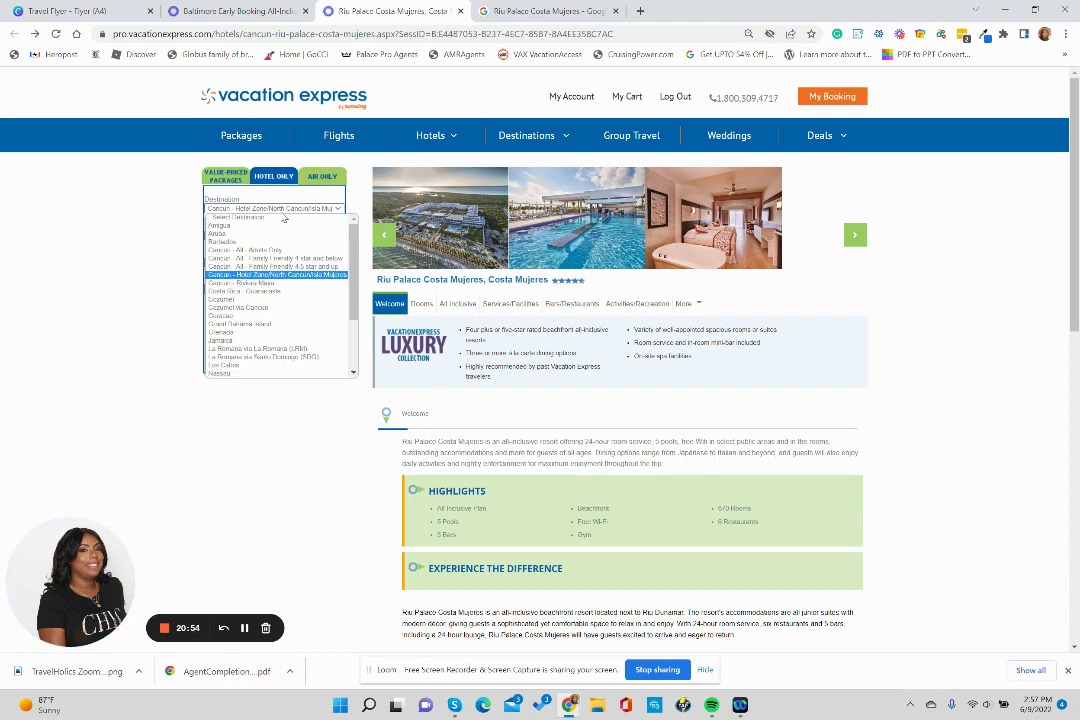
left_click(283, 267)
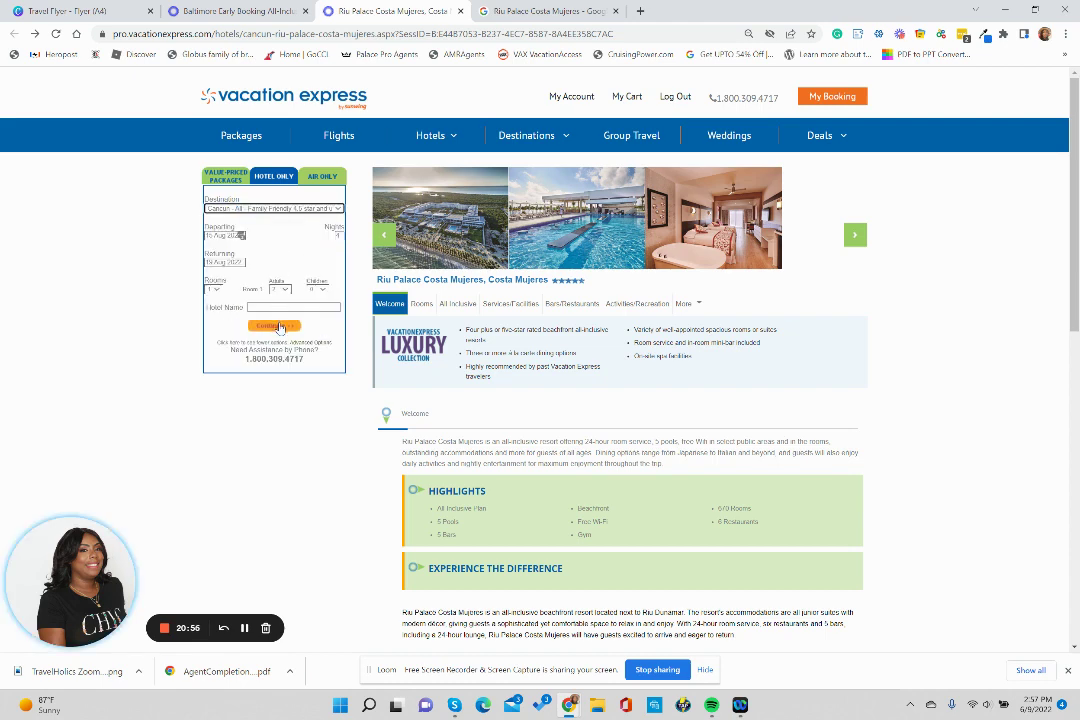
Run the Cancun family-friendly hotel search and scroll down to Riu Palace Costa Mujeres.
left_click(280, 326)
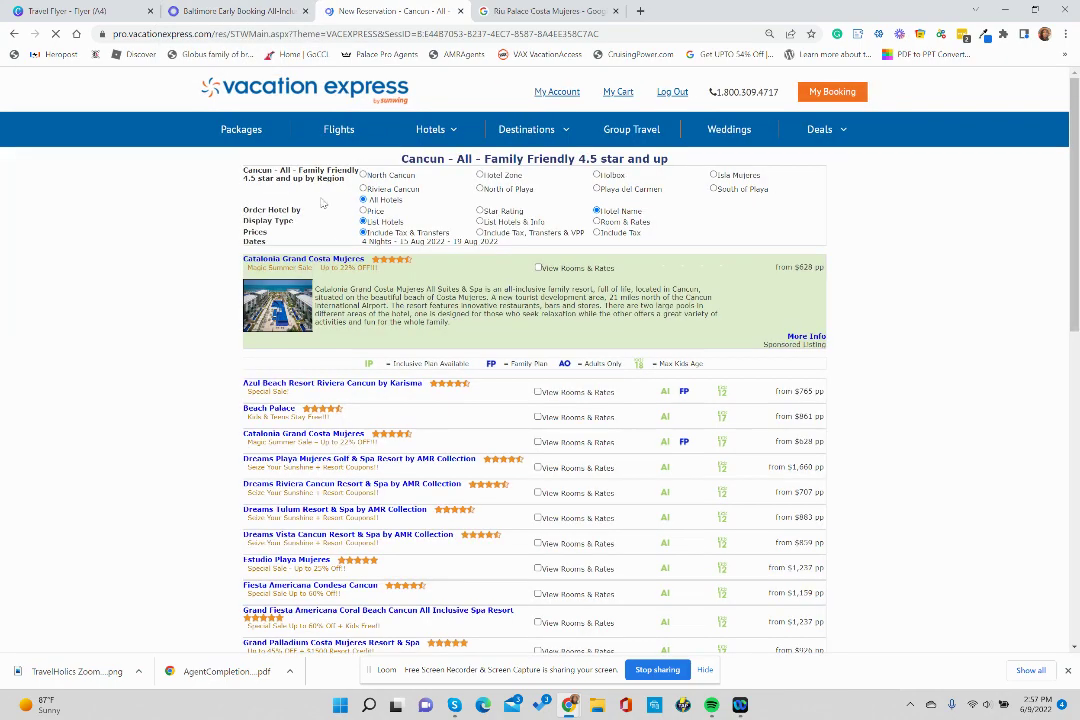
scroll(410, 399, "down", 3)
scroll(410, 399, "down", 5)
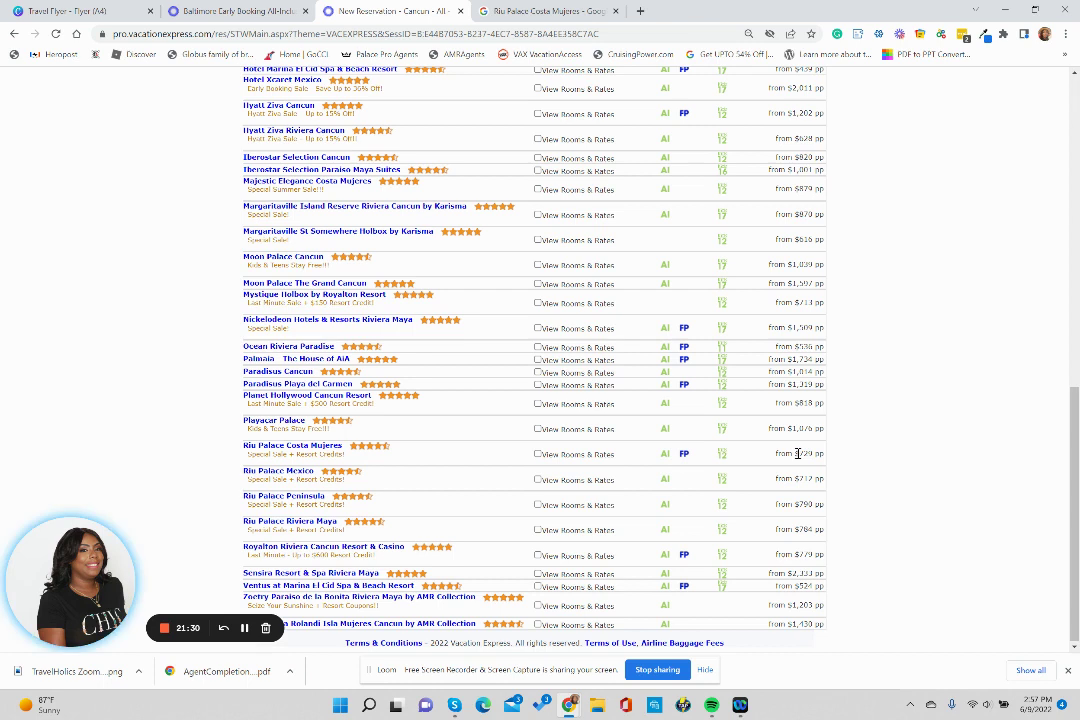
Copy Riu Palace Costa Mujeres' $729 per-person price and return to the Canva Travel Flyer.
left_click_drag(813, 453, 796, 455)
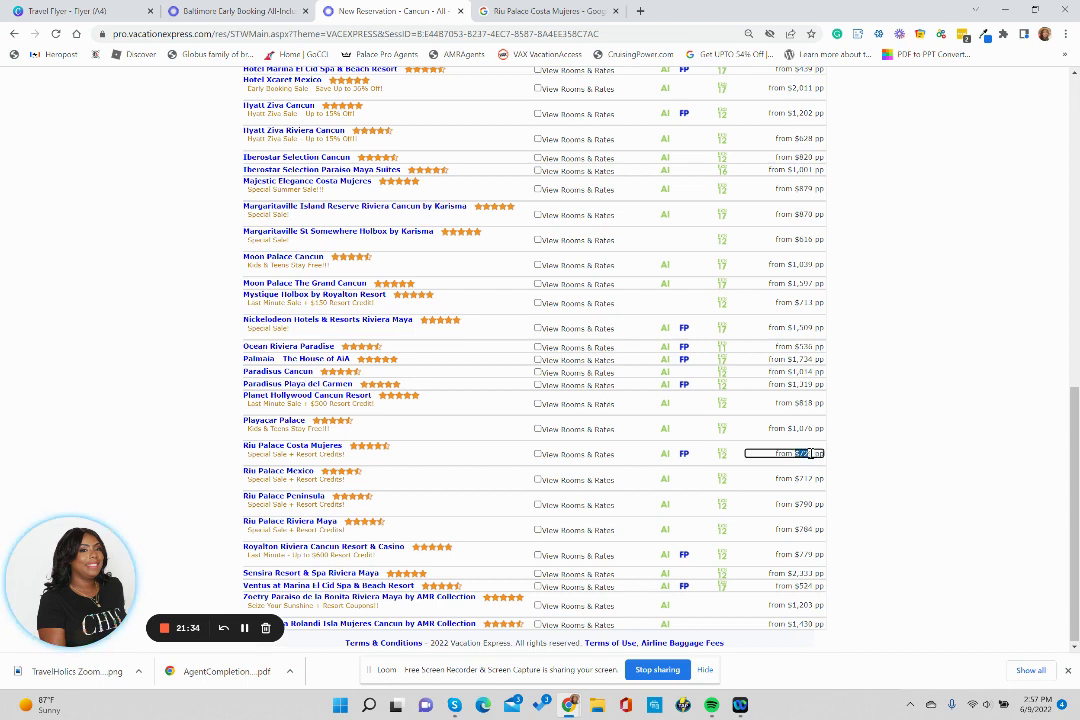
right_click(804, 456)
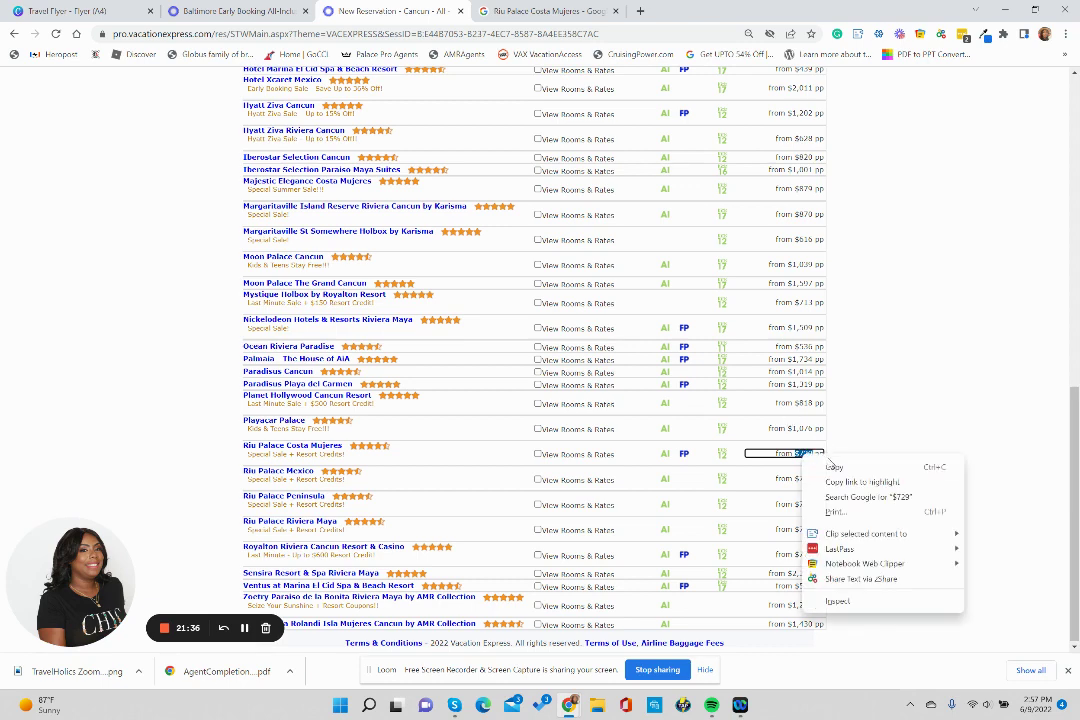
left_click(833, 467)
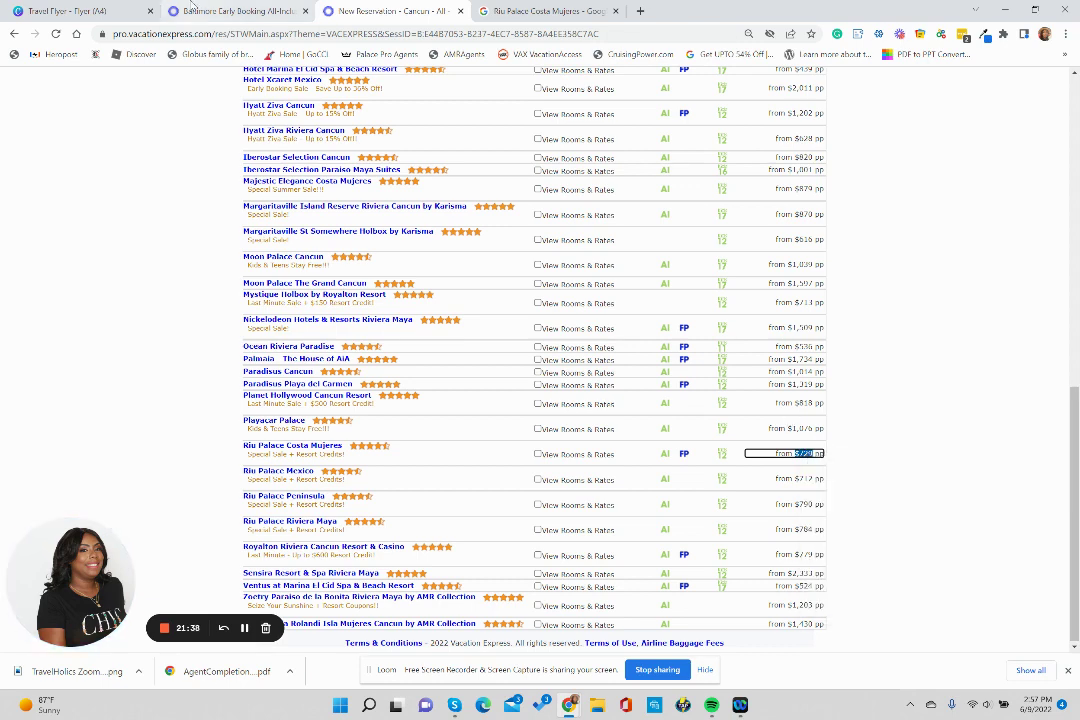
left_click(176, 10)
left_click(128, 11)
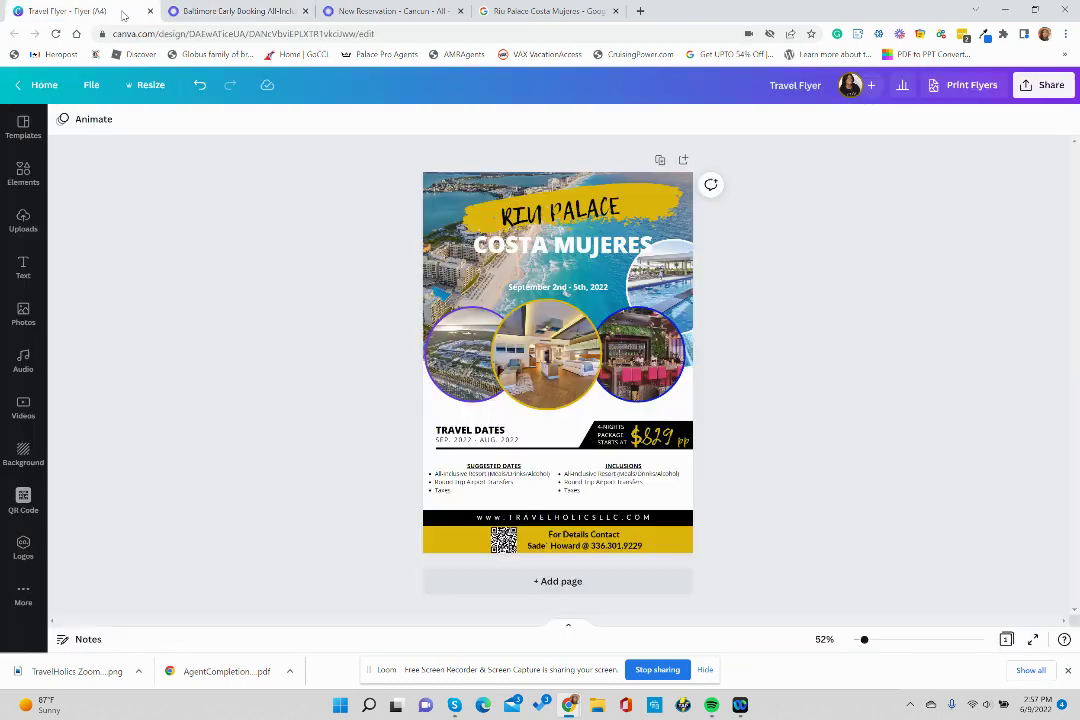
Replace the 629 in the flyer's price text with 729 so it reads $729 pp.
left_click(668, 440)
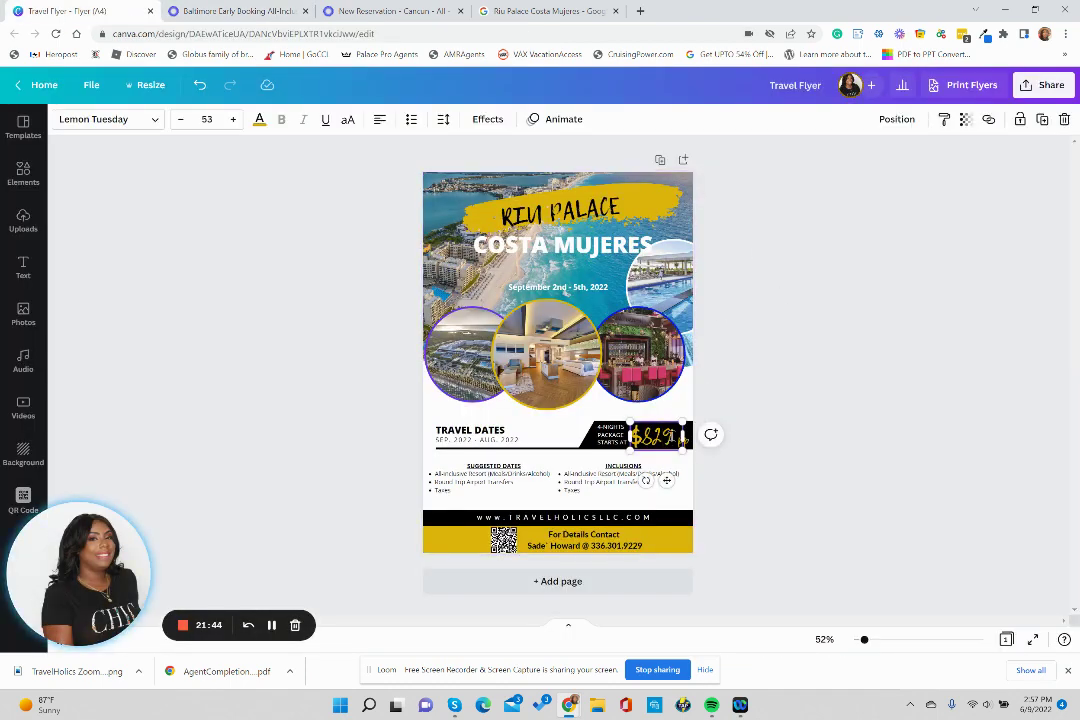
double_click(660, 437)
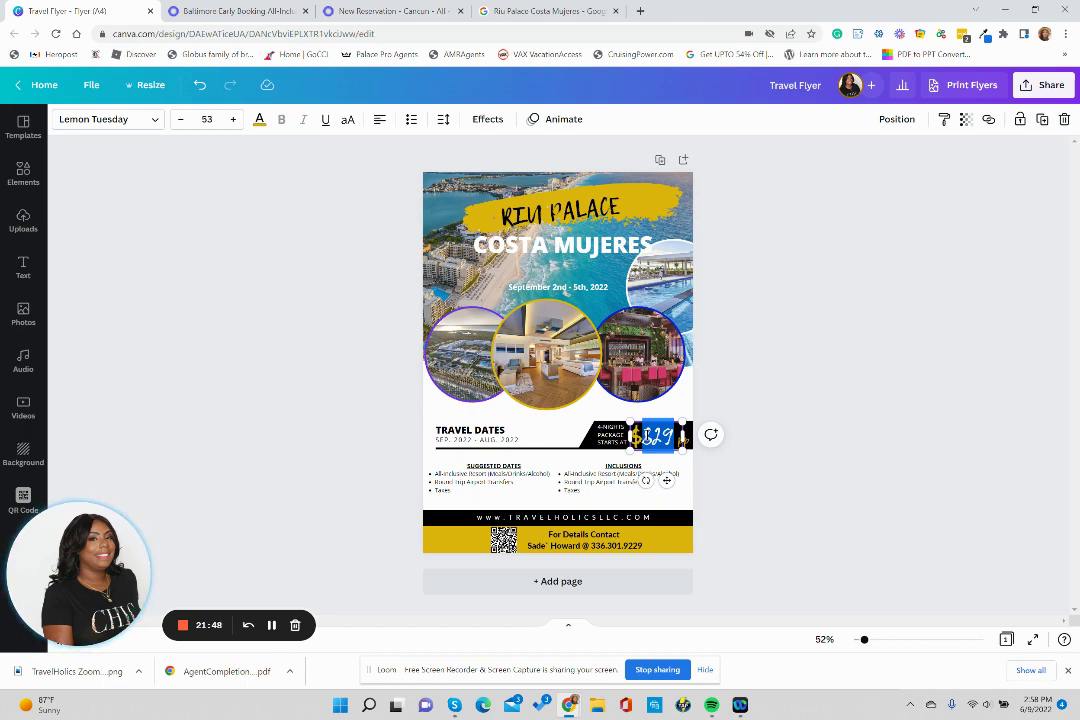
type("729")
left_click(663, 449)
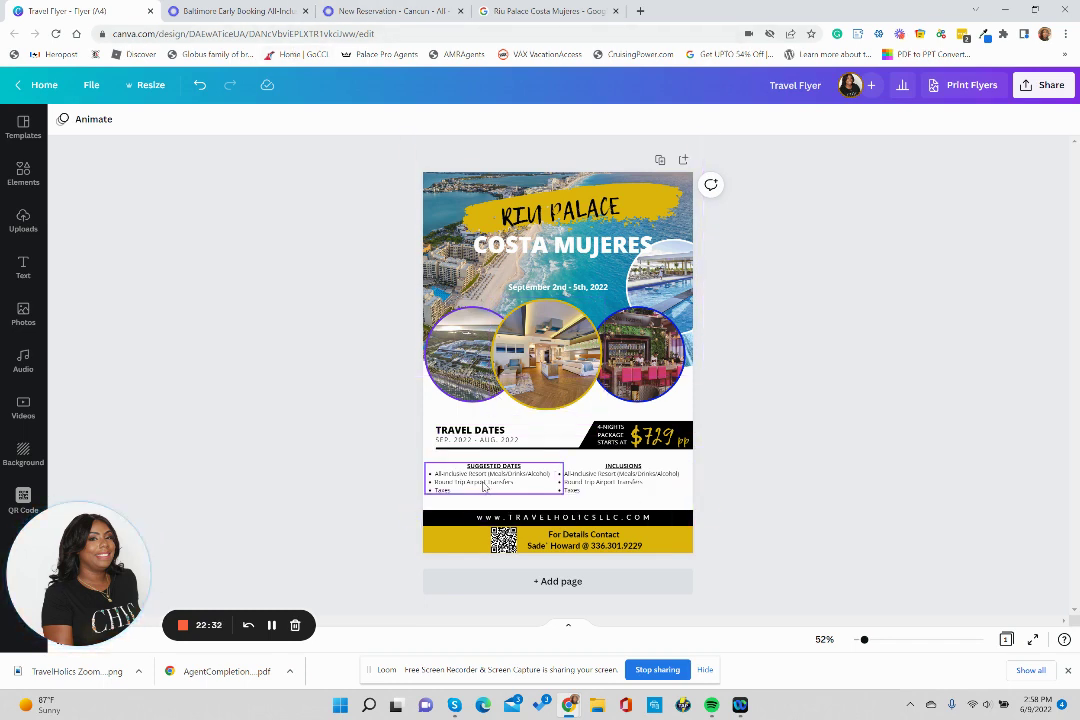
left_click(348, 12)
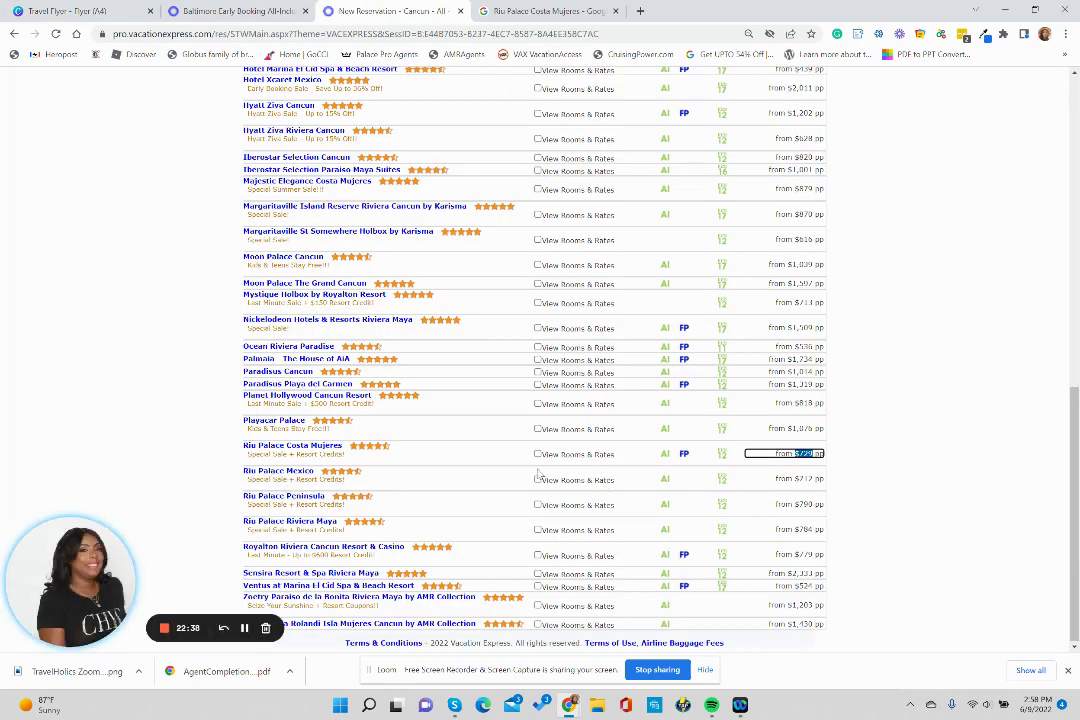
scroll(222, 345, "up", 15)
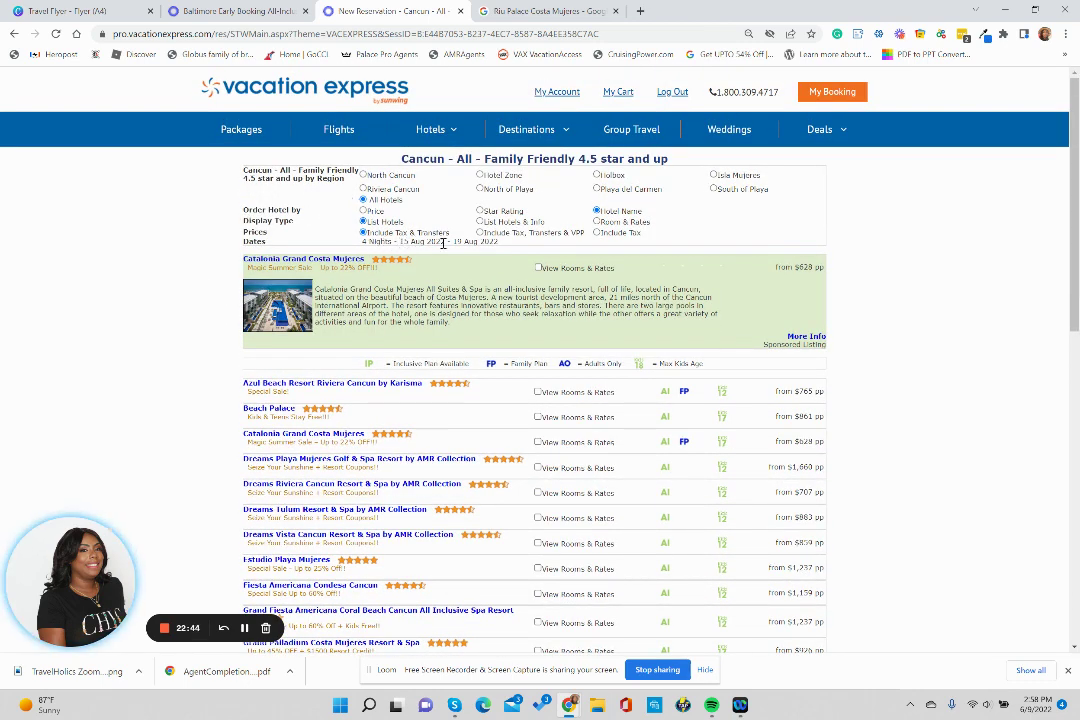
left_click(80, 11)
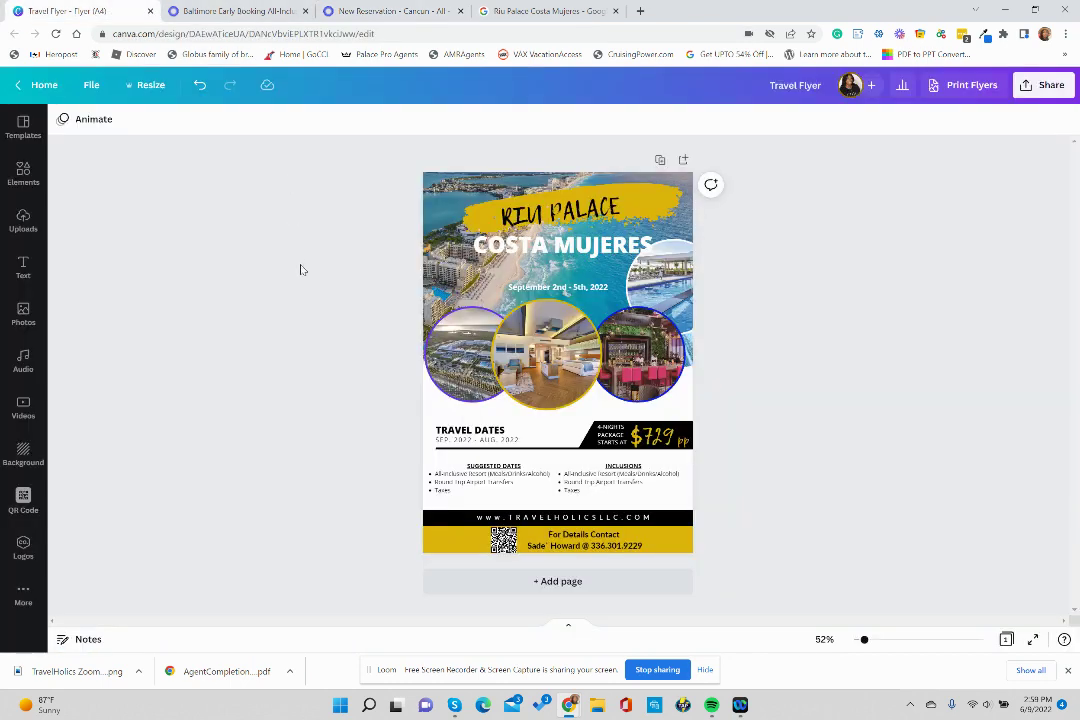
Overwrite the three Suggested Dates bullets with new lines, ending with July and Aug. 16-19th.
left_click(459, 491)
left_click_drag(459, 491, 437, 474)
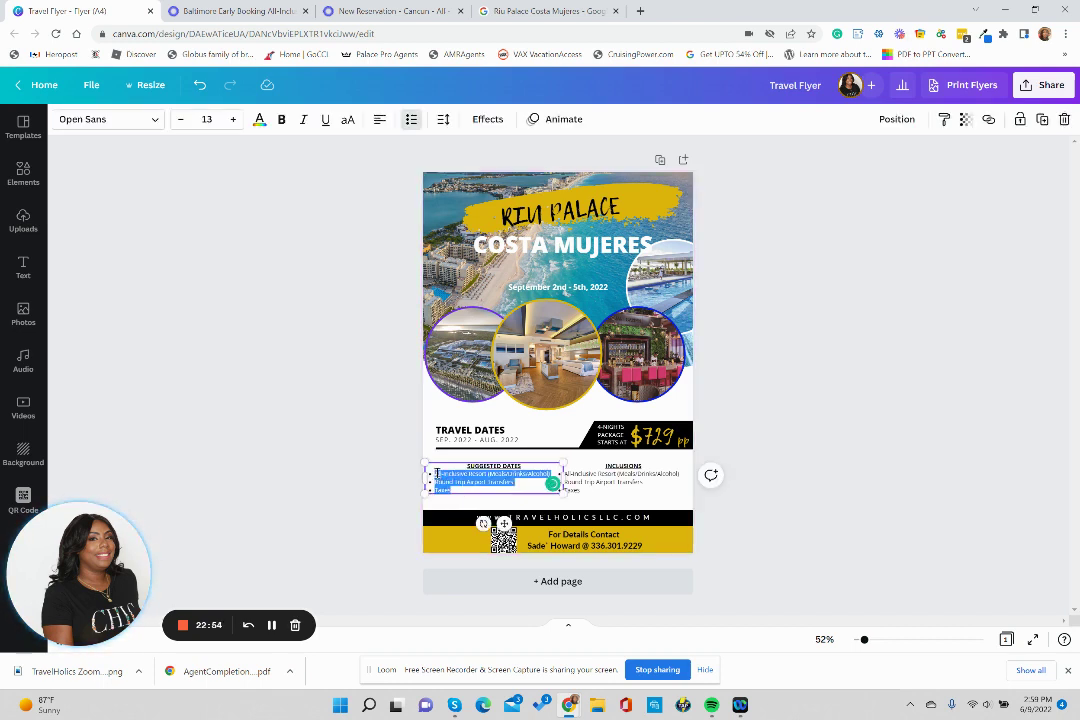
type("Test")
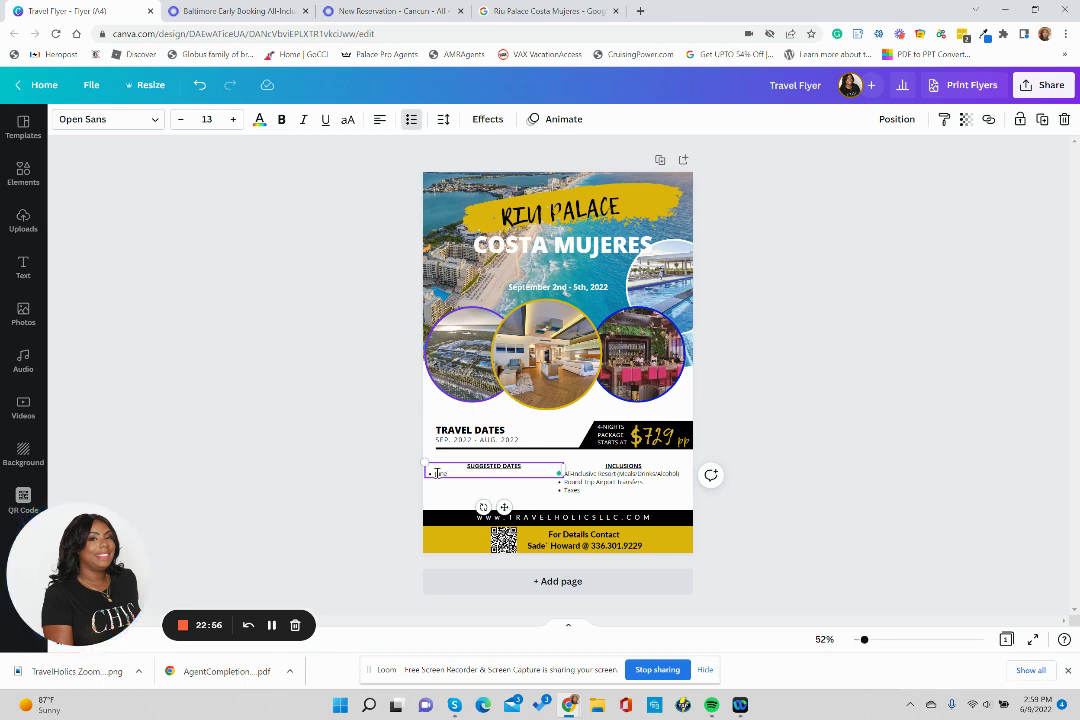
key("Return")
type("July")
key("Return")
type("Aug. 16")
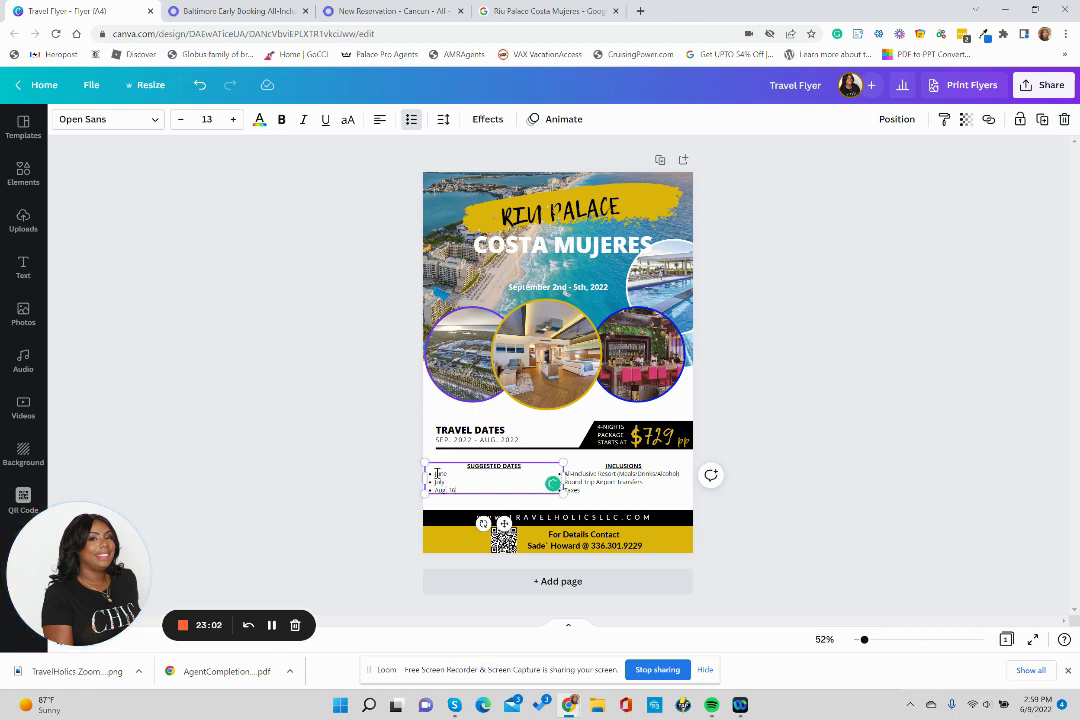
type("-19th, 2022")
From the Riu Palace Costa Mujeres page, set departure to 9 July 2022 and search availability.
left_click(362, 12)
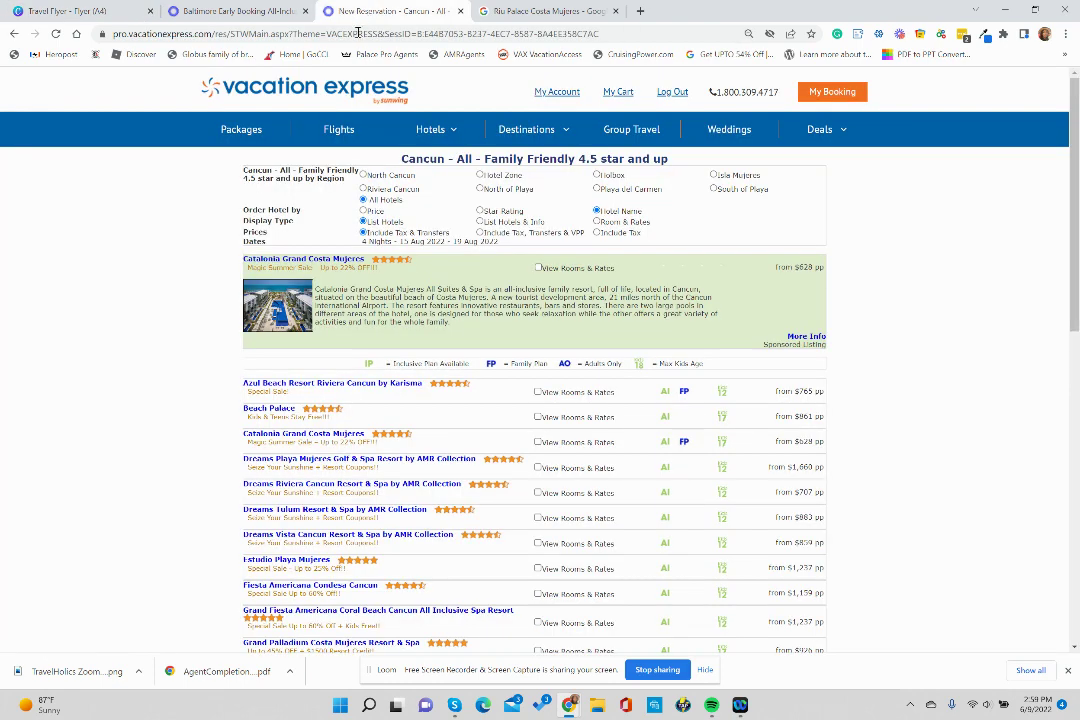
left_click(15, 34)
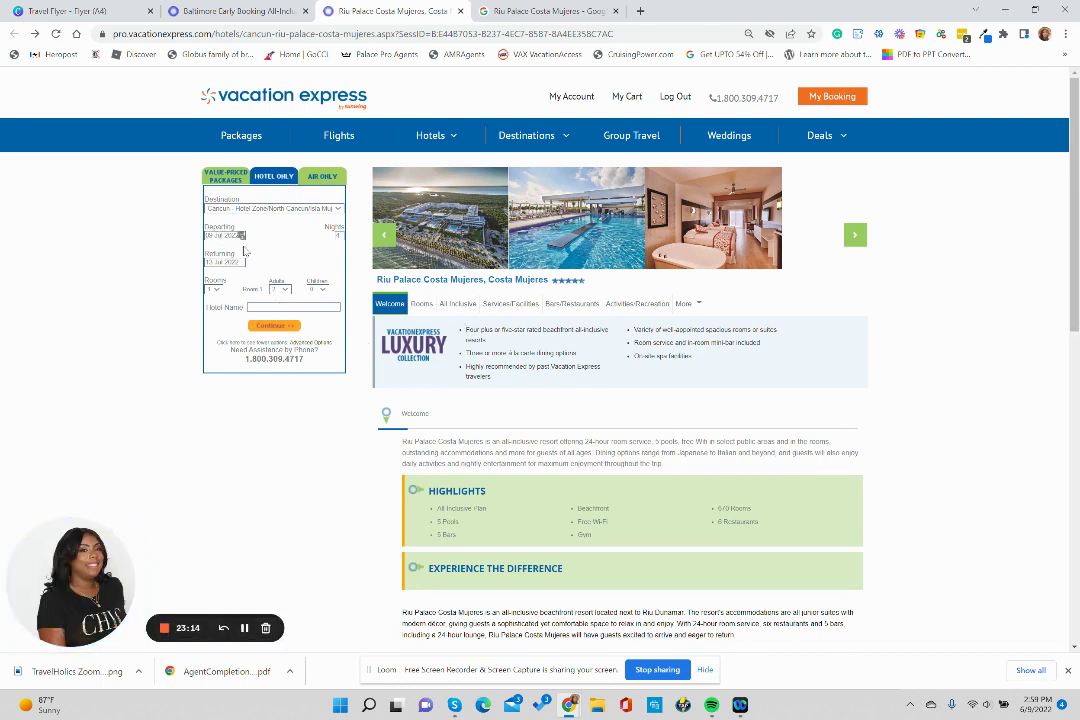
left_click(218, 235)
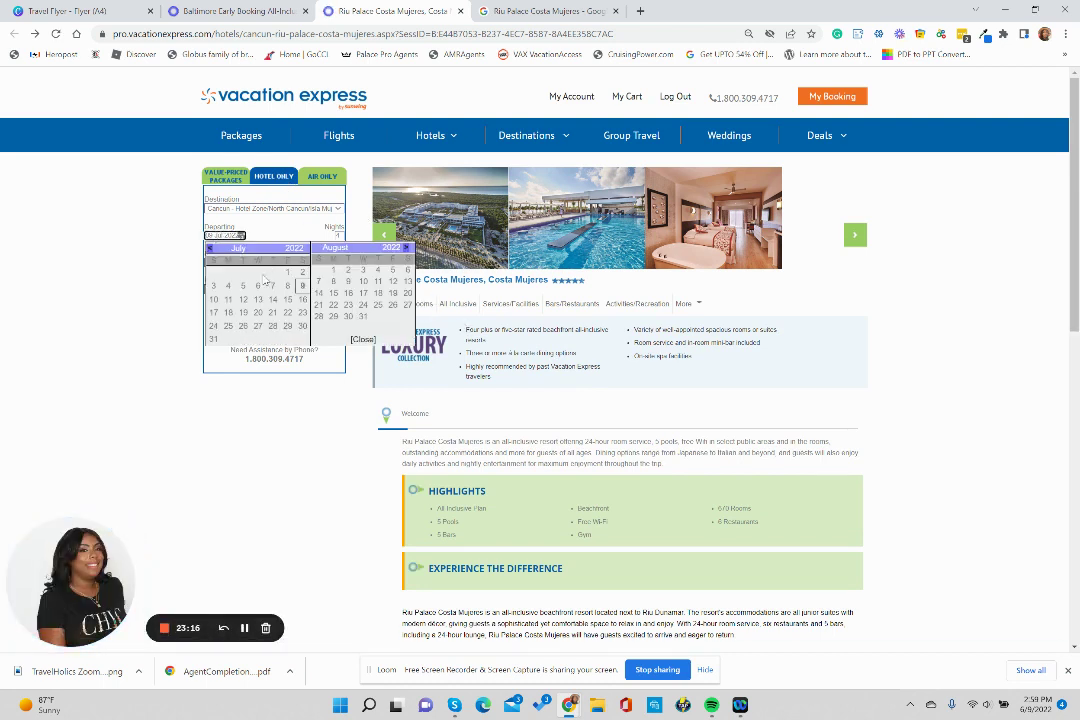
left_click(303, 285)
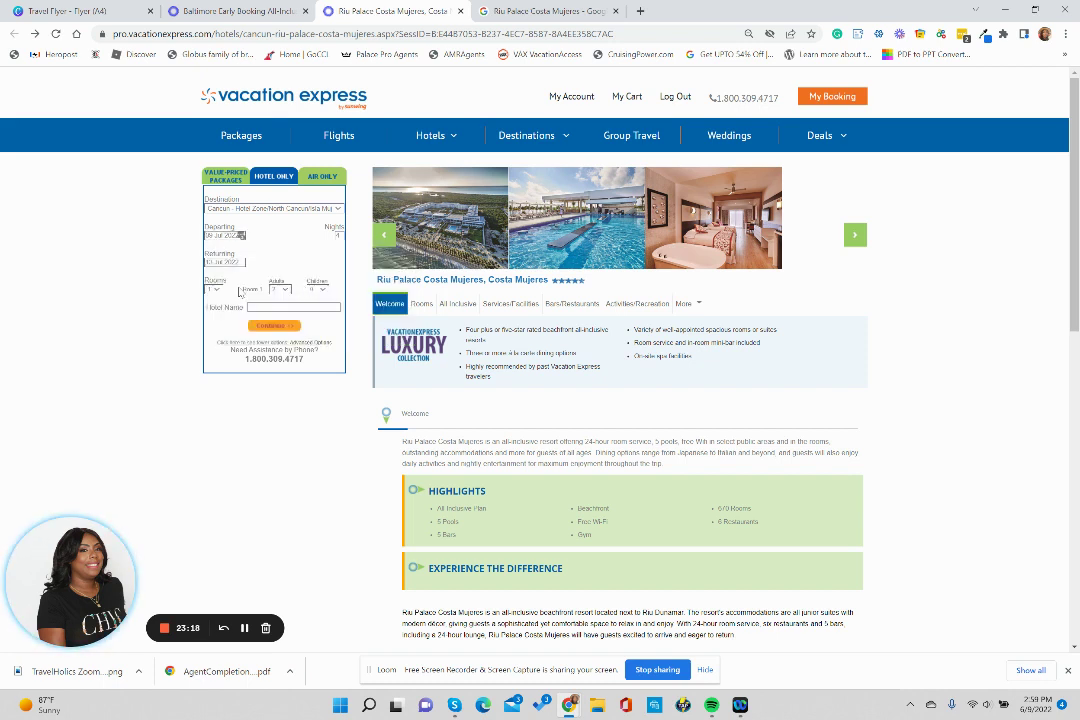
left_click(286, 328)
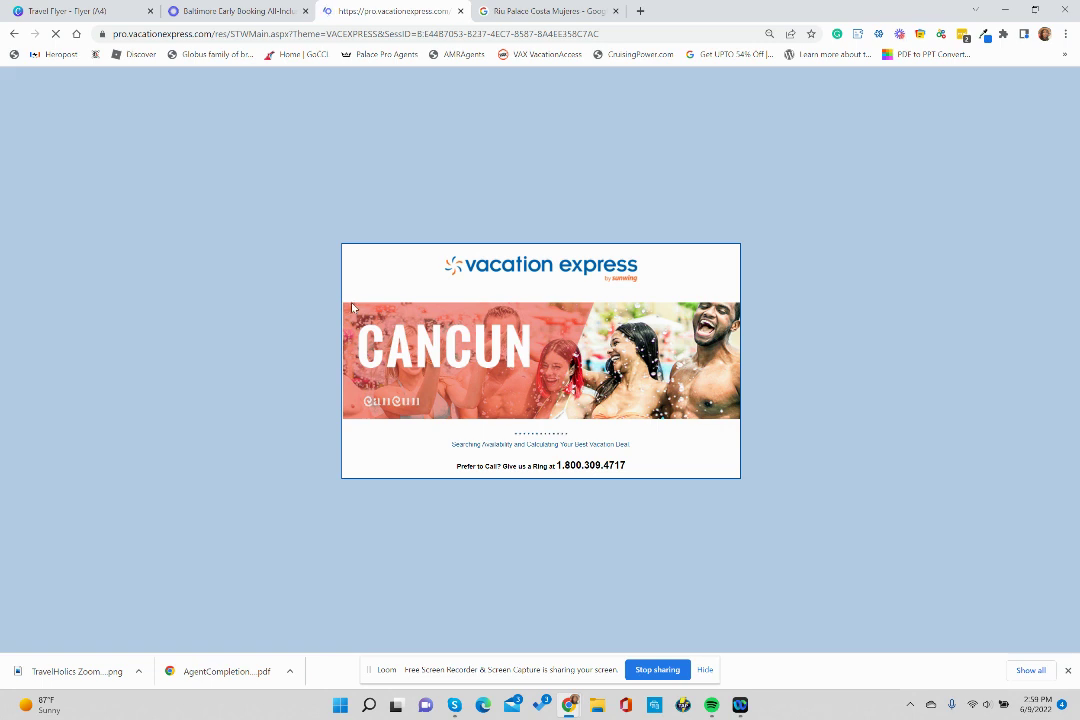
Add '4th-7th, 20' to the July bullet on the flyer, then check the Cancun availability search.
left_click(20, 11)
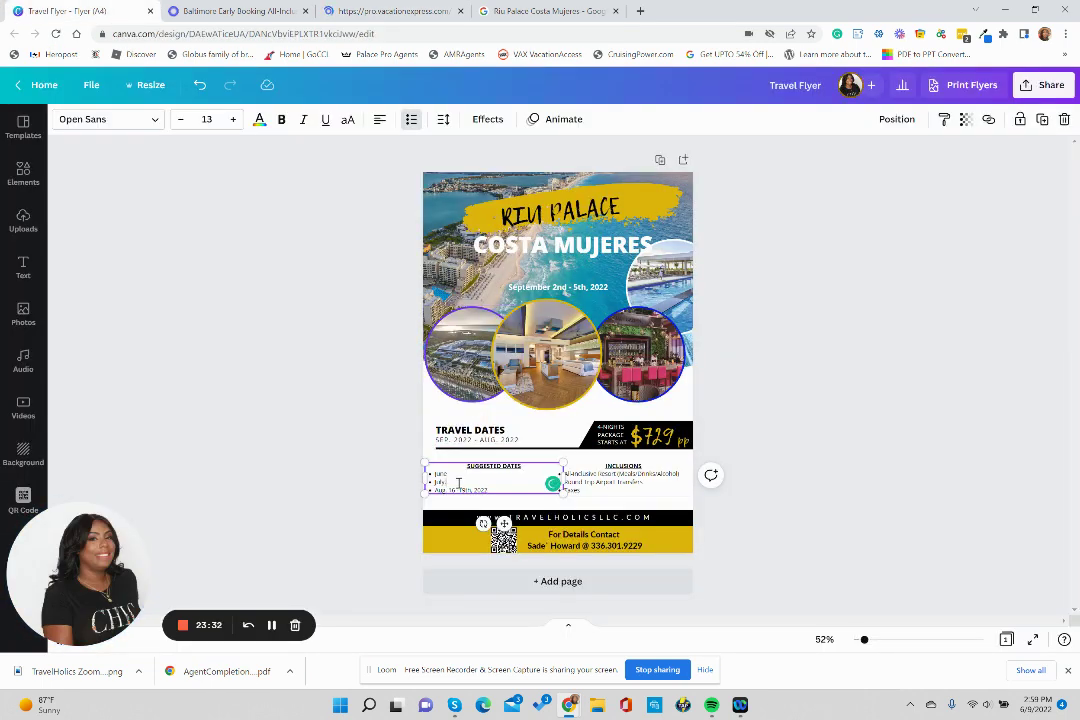
type("4th-7th")
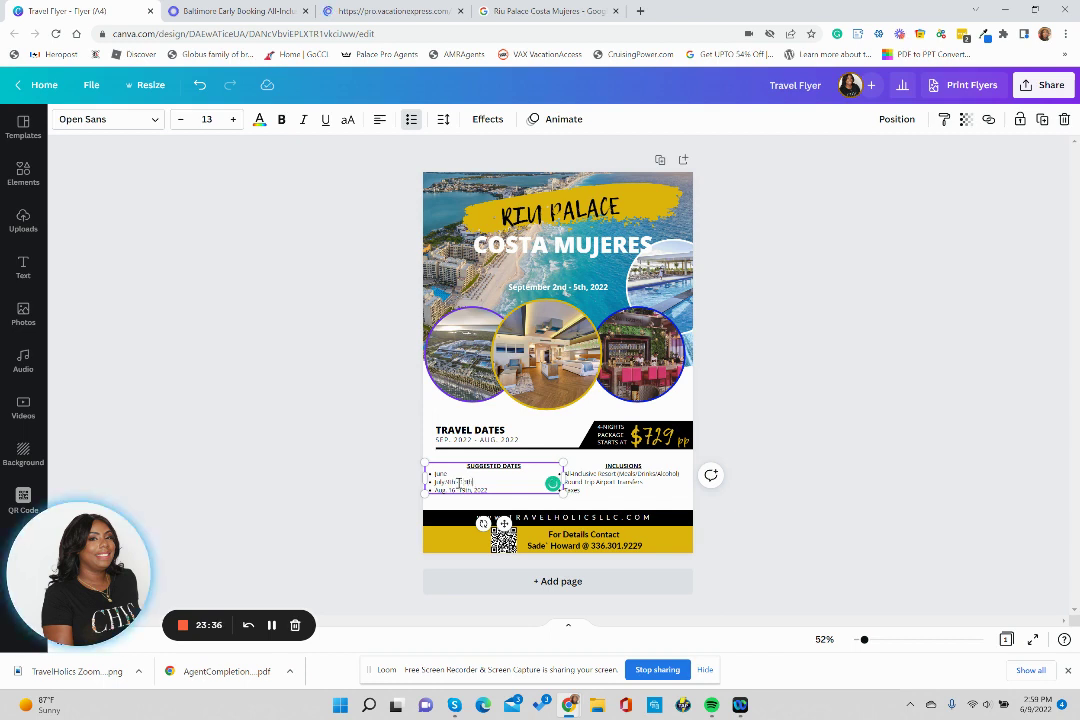
type(", 2022")
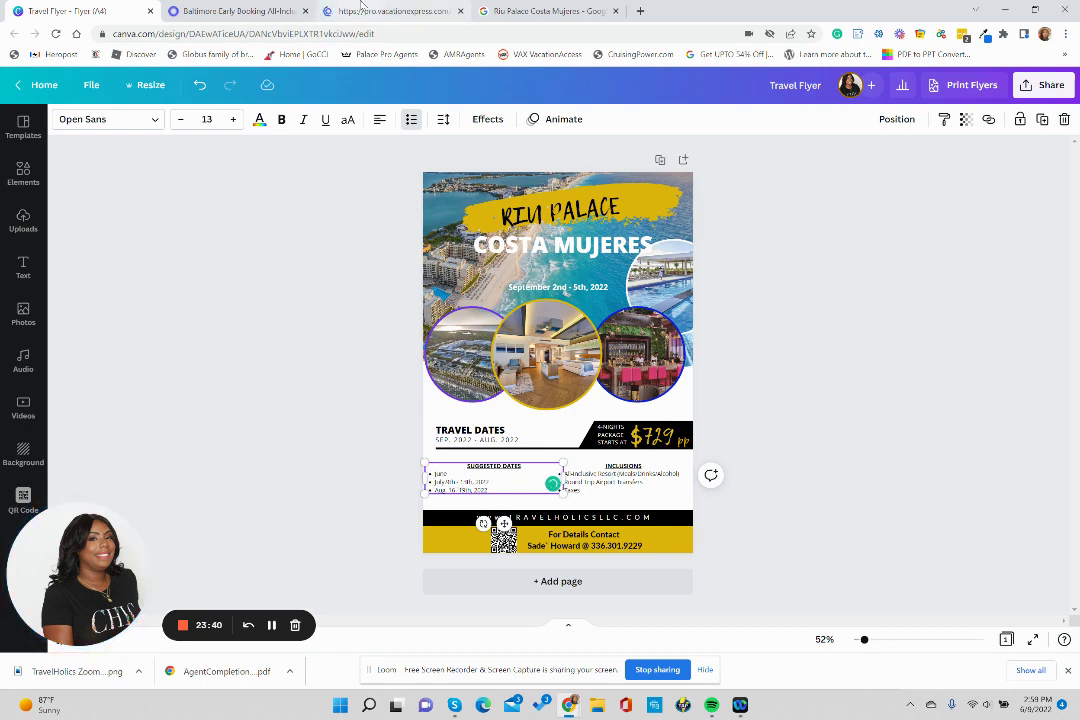
left_click(235, 11)
left_click(348, 11)
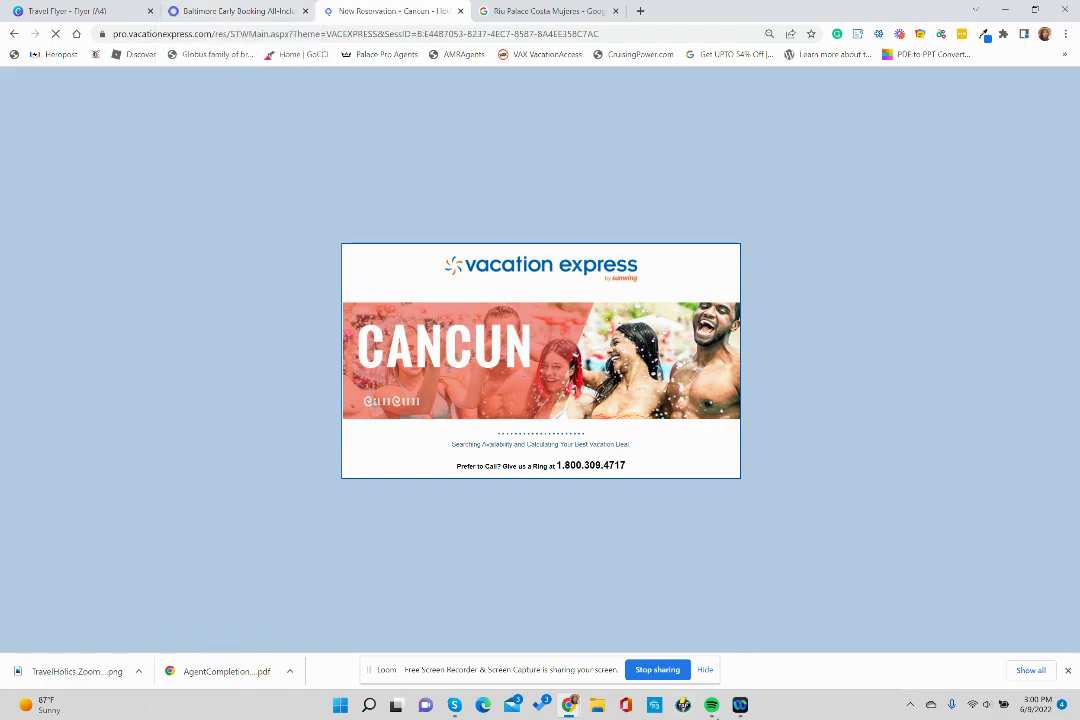
Search Riu Palace Costa Mujeres availability departing 22 July 2022, then return to the Travel Flyer.
scroll(530, 512, "down", 15)
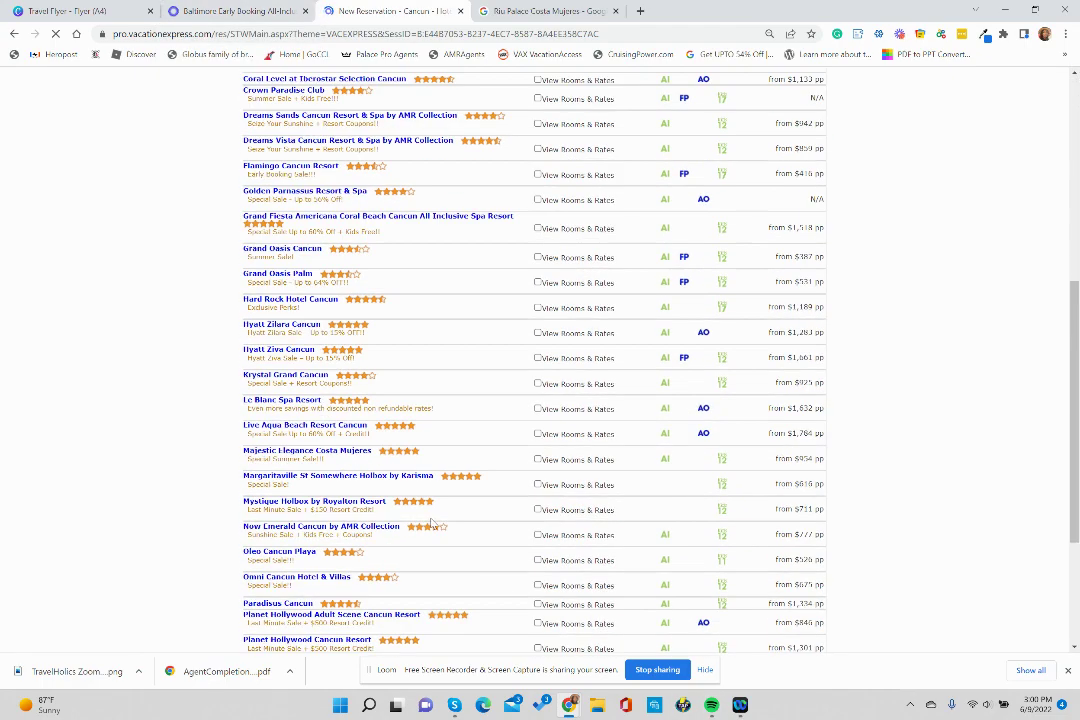
scroll(424, 523, "down", 3)
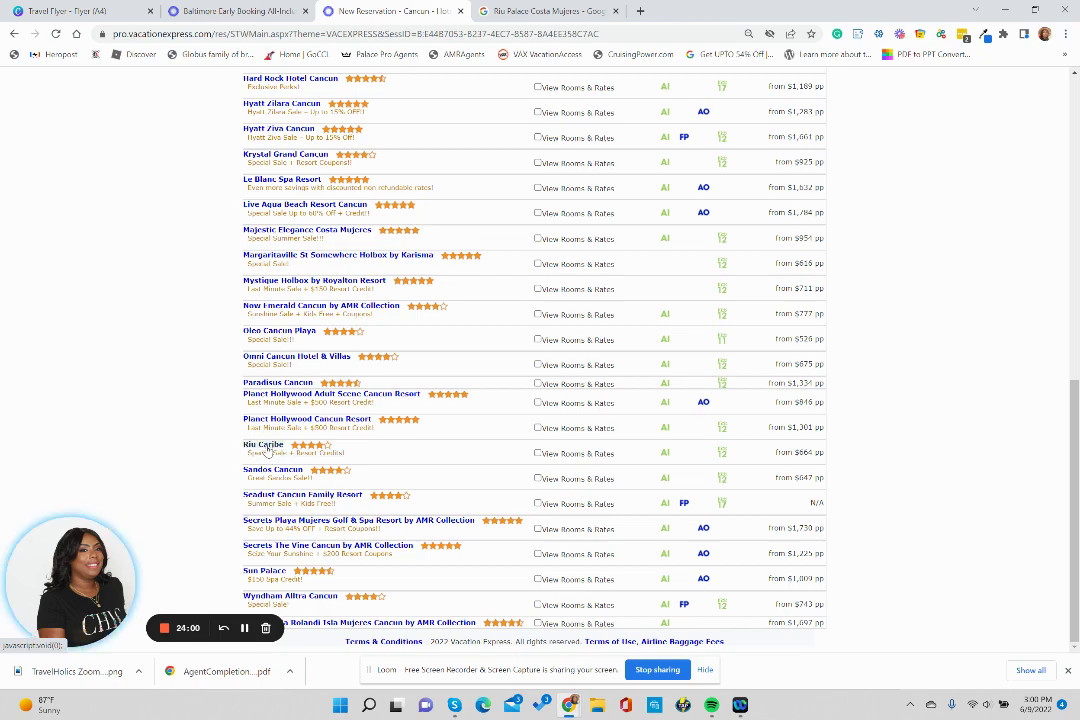
scroll(225, 380, "up", 15)
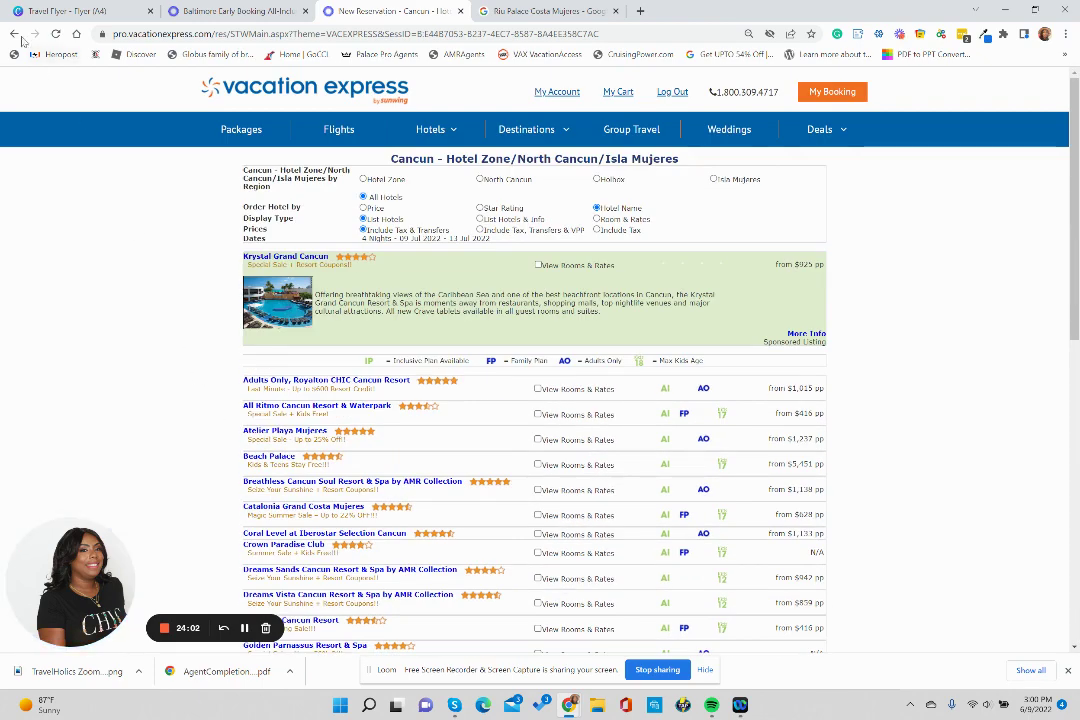
left_click(15, 34)
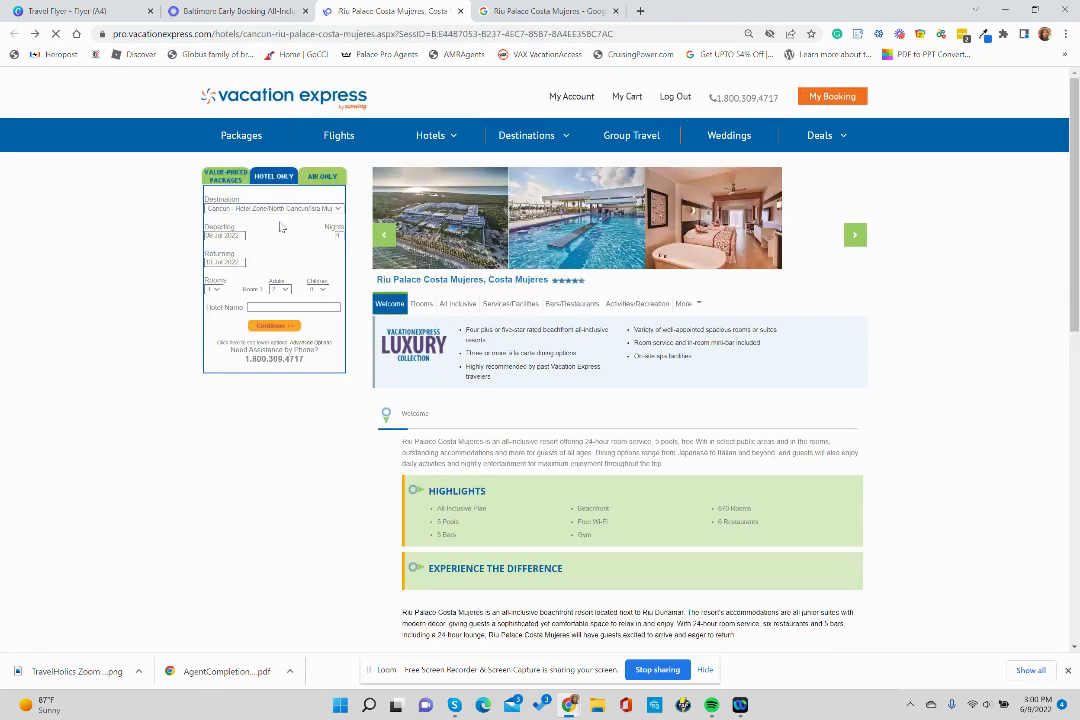
left_click(224, 235)
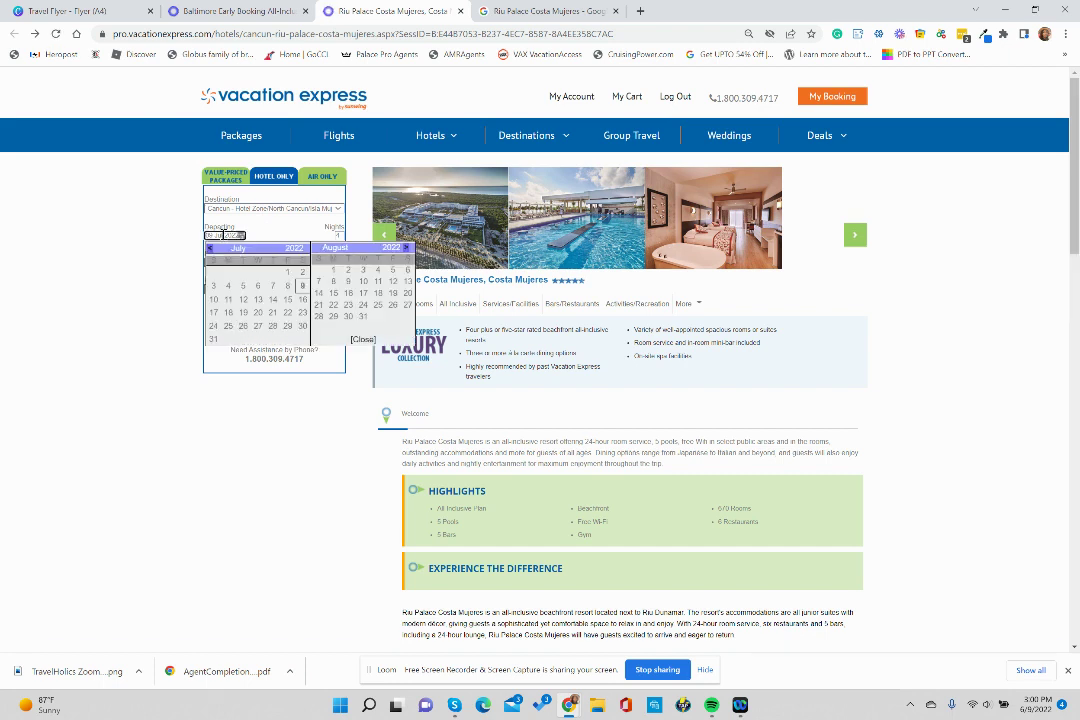
left_click(288, 313)
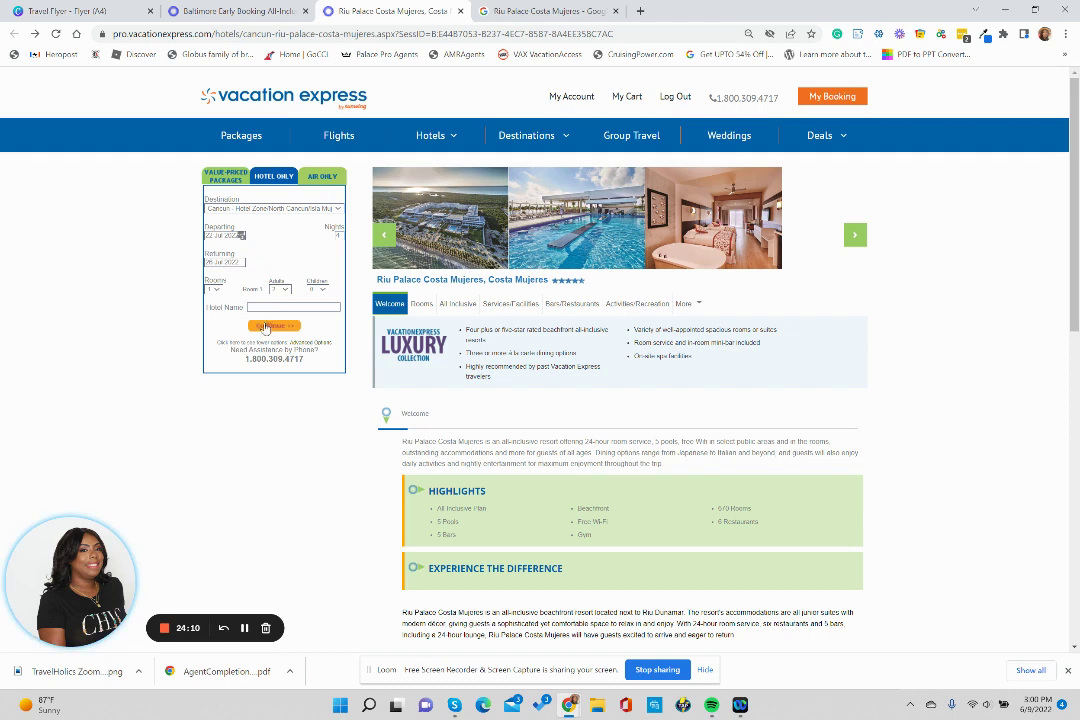
left_click(266, 327)
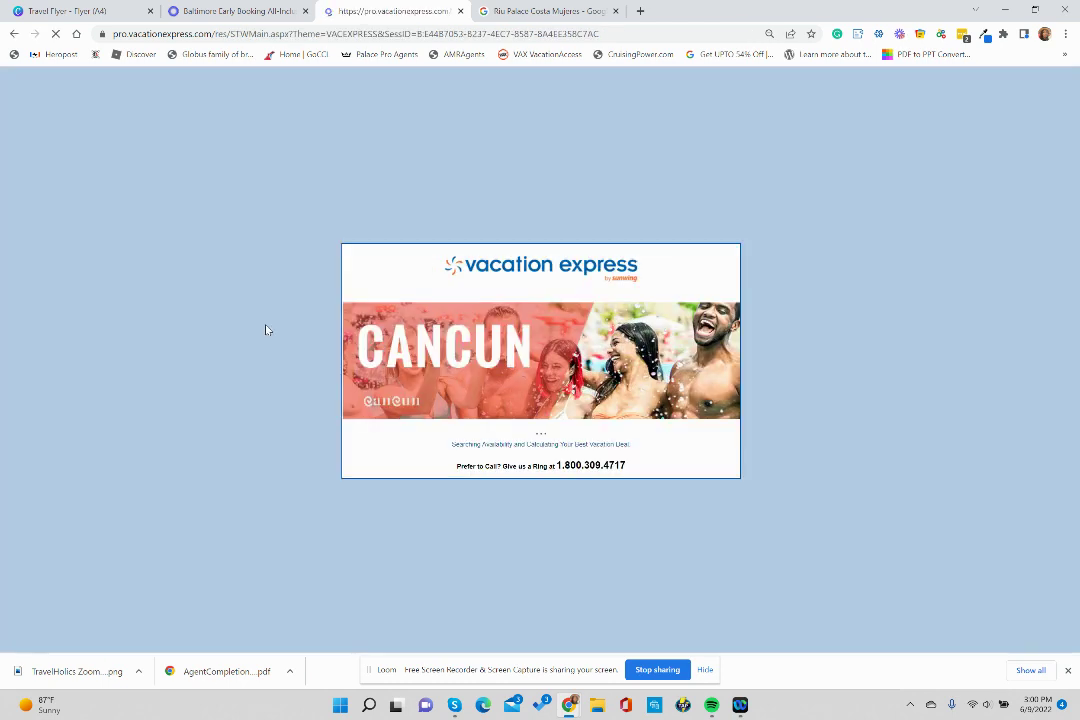
left_click(136, 8)
Edit the Suggested Dates so the first bullet reads 'June 16th - 20th, 2022'.
left_click(512, 483)
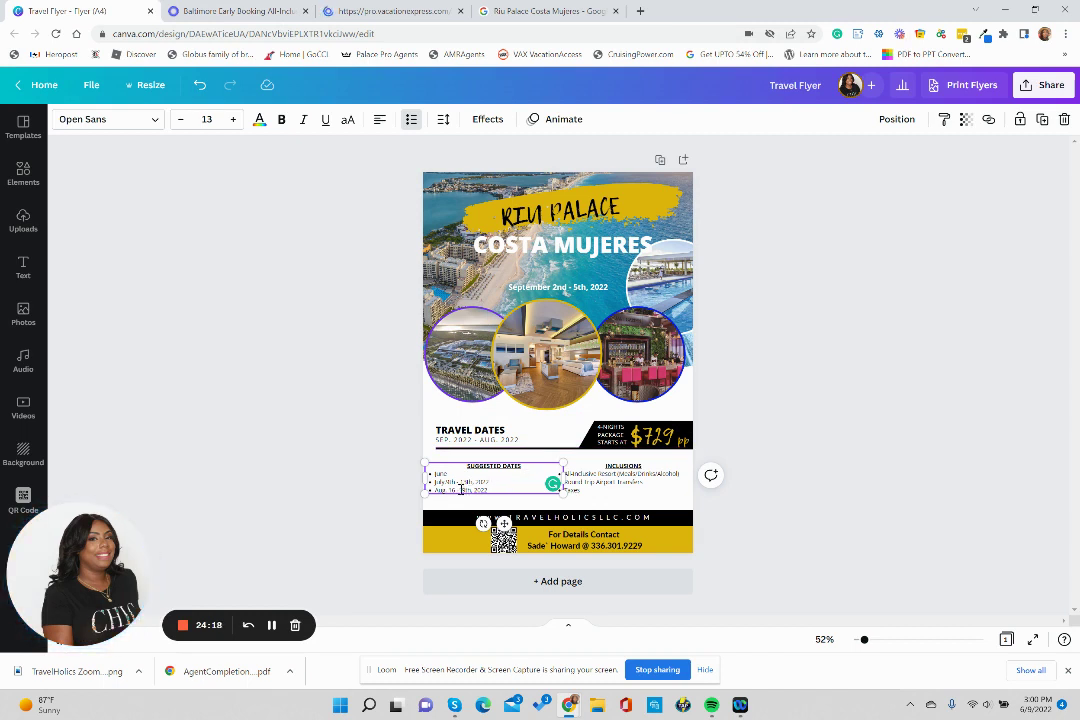
double_click(450, 482)
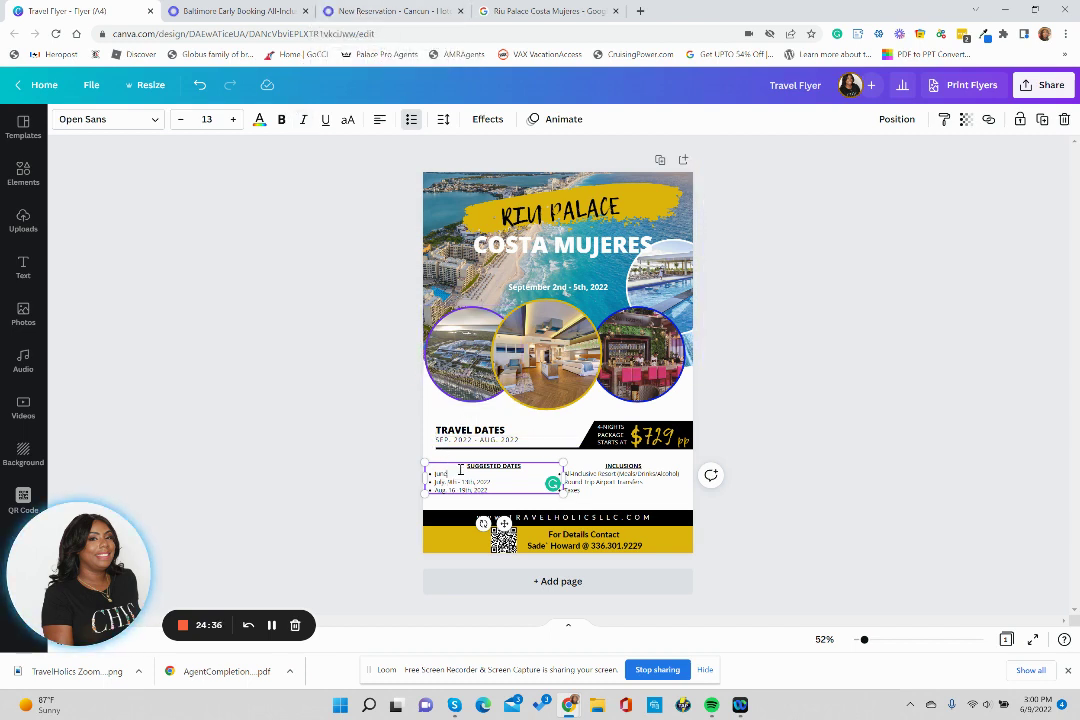
type("e")
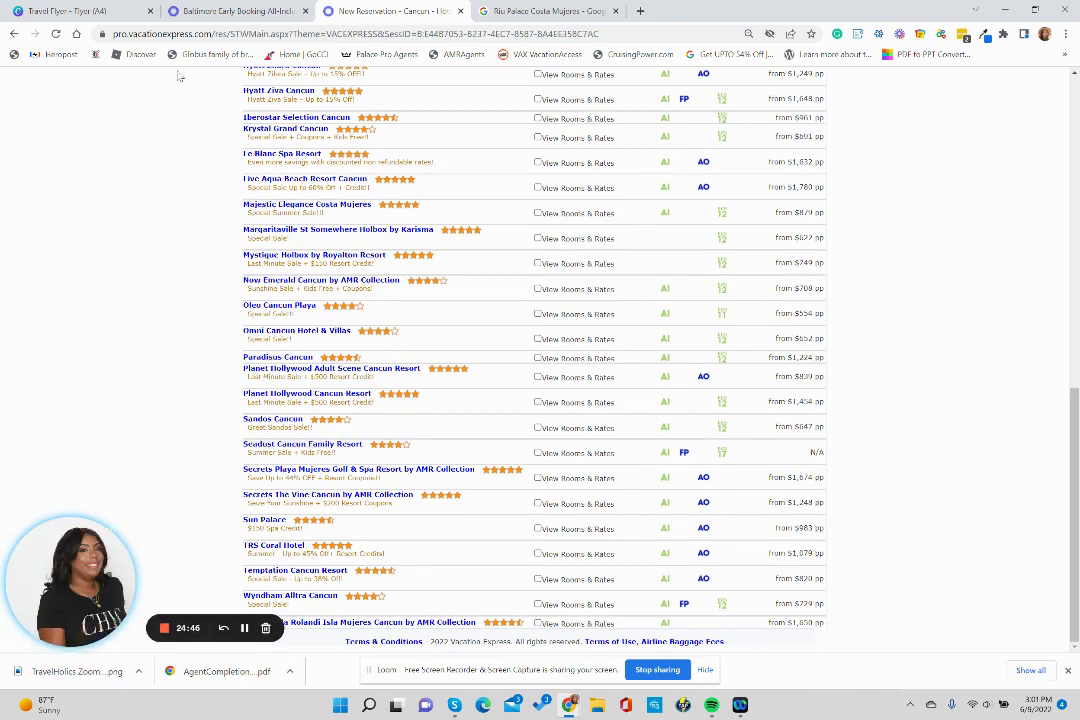
left_click(95, 12)
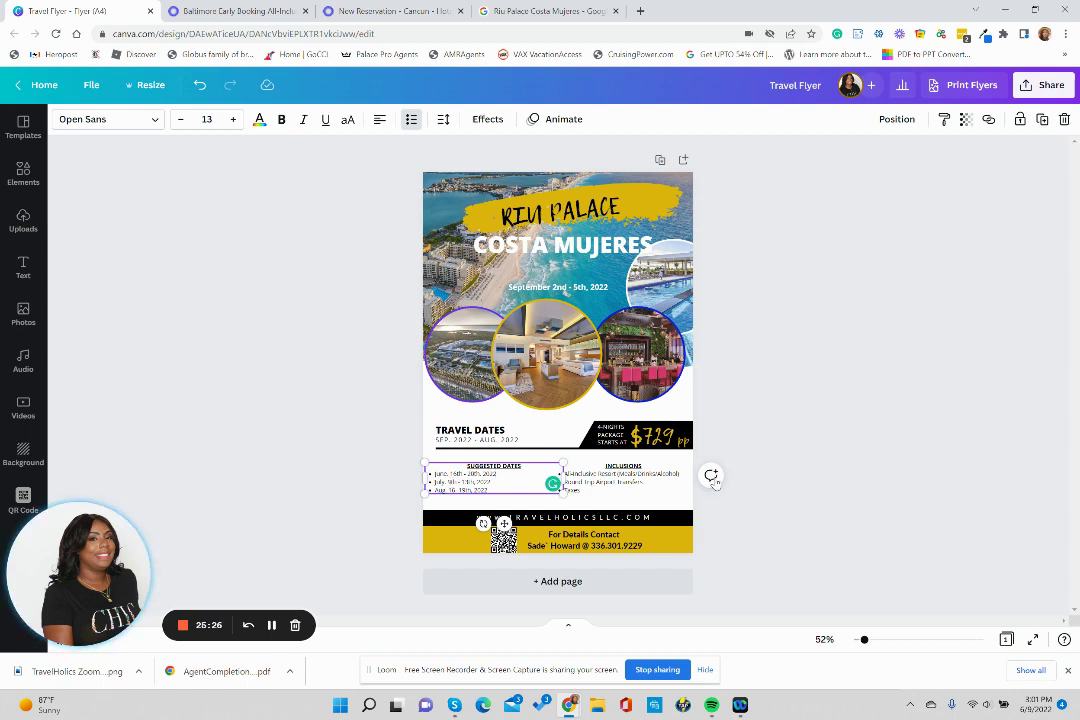
Nudge the Riu Palace title slightly higher on the flyer.
left_click(783, 513)
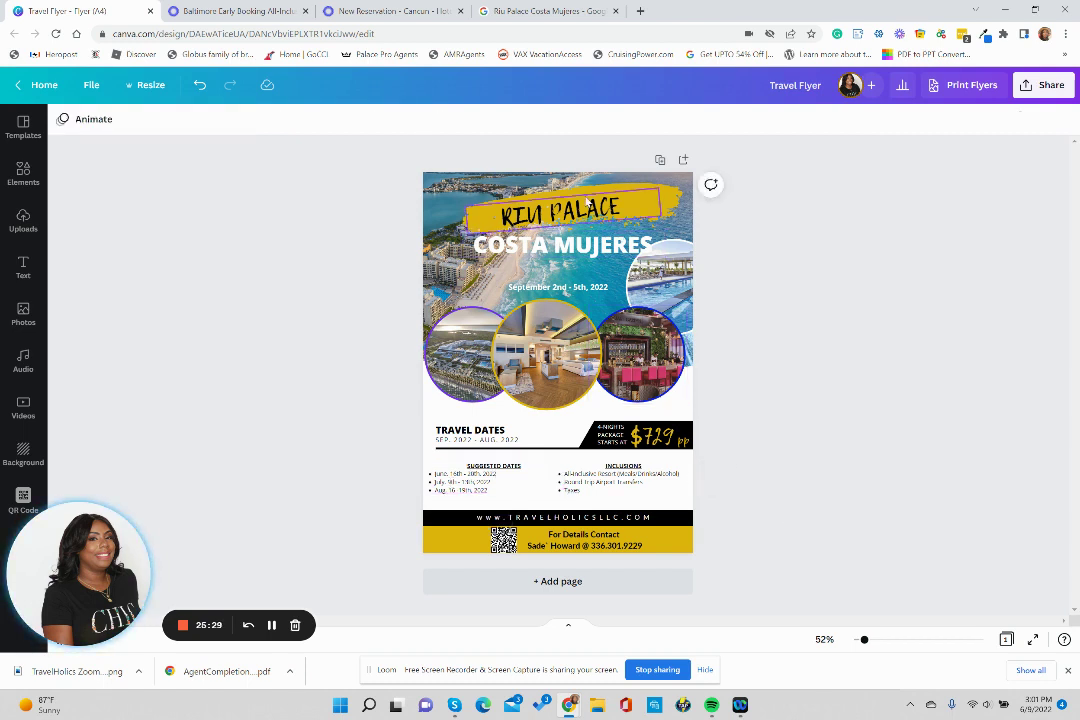
left_click_drag(578, 213, 581, 205)
left_click(823, 406)
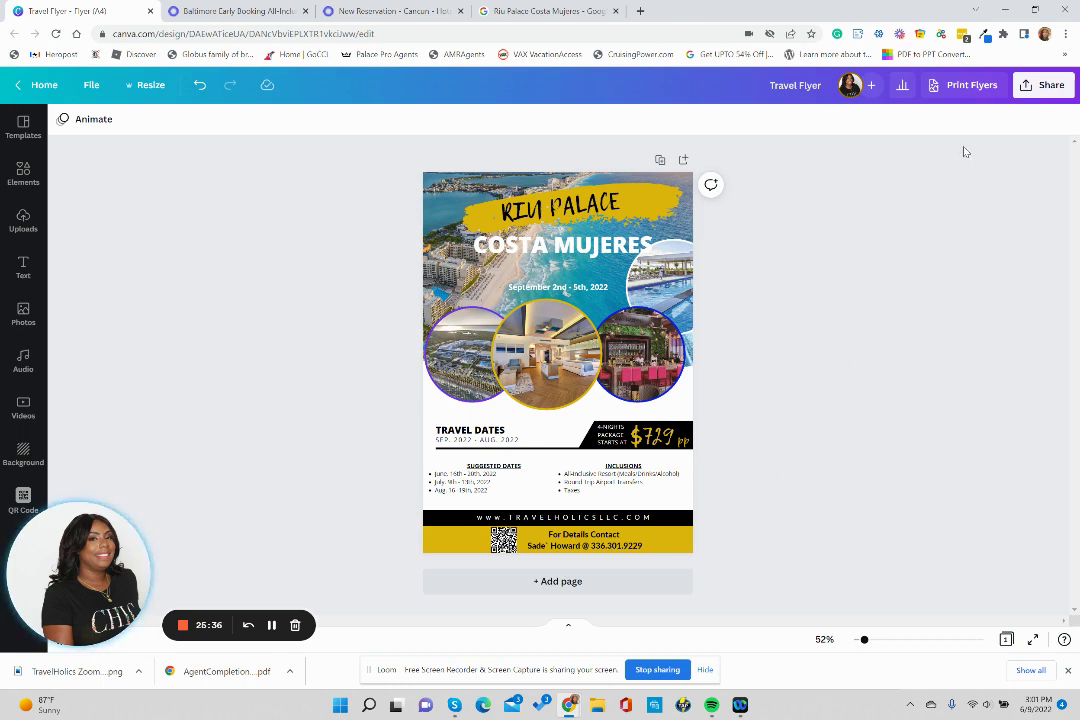
Download the flyer as a PNG, saved as 'Travel Flyer.png'.
left_click(1025, 88)
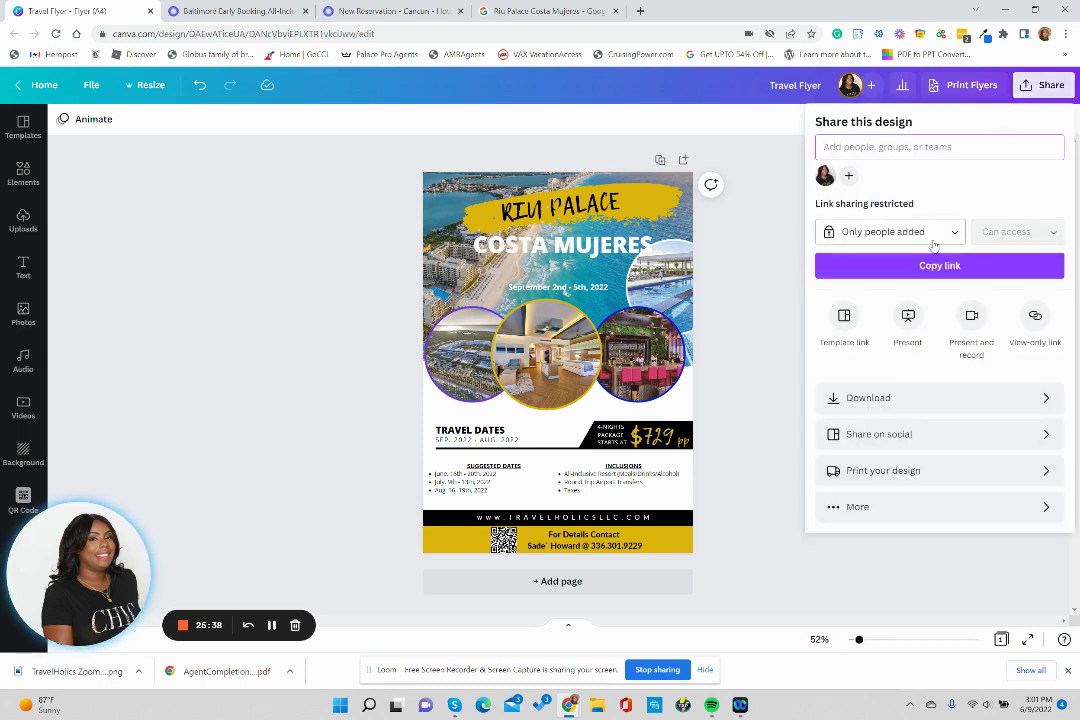
left_click(949, 404)
left_click(960, 180)
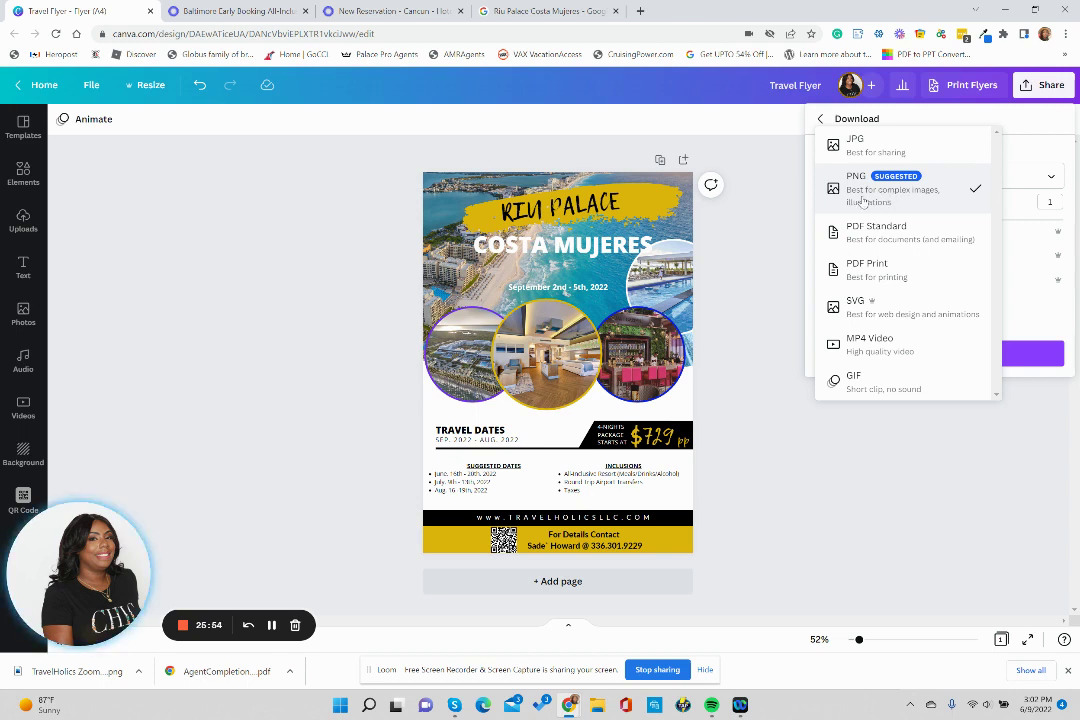
left_click(1033, 358)
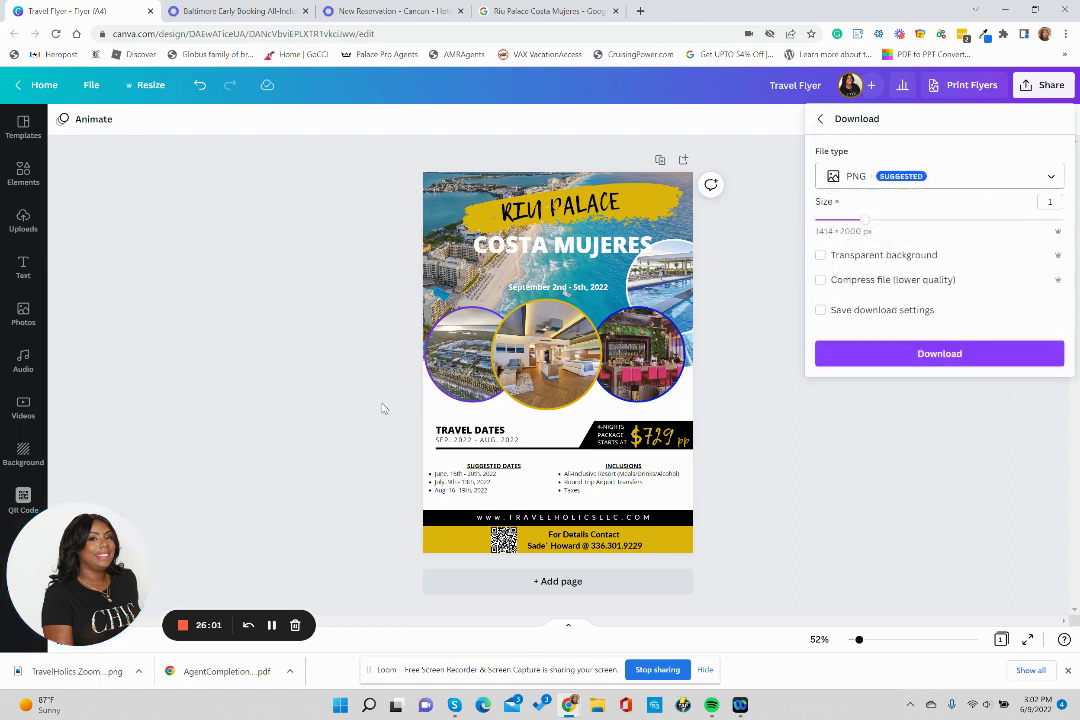
left_click(856, 352)
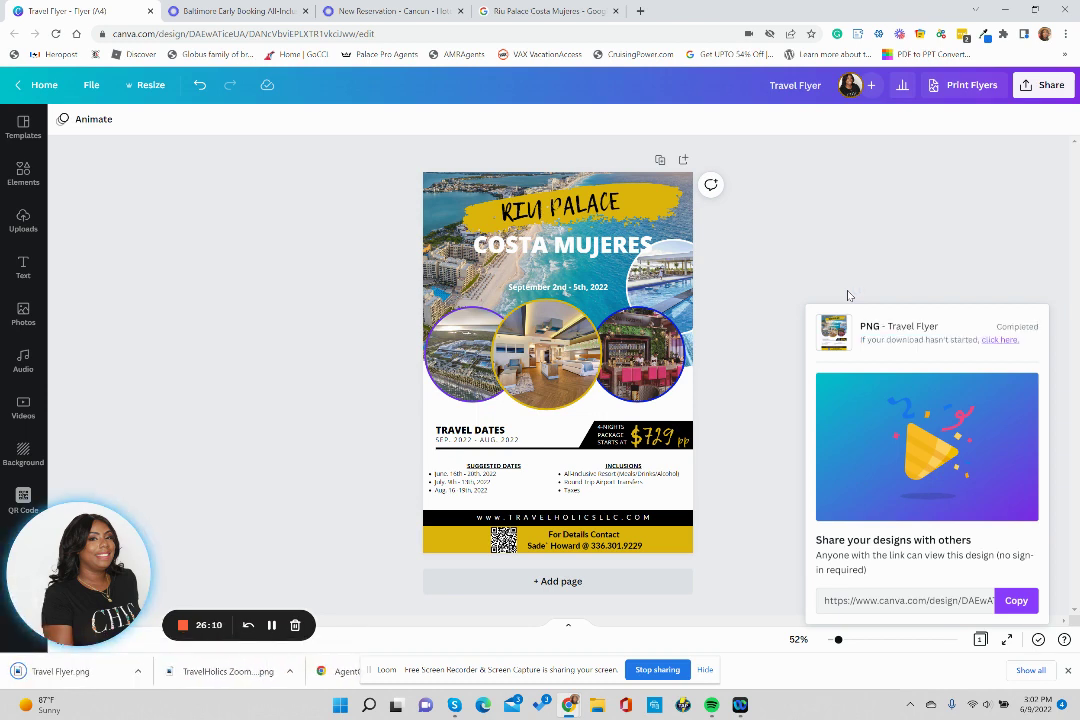
From the Canva home page, search templates for 'travel flyer'.
left_click(50, 84)
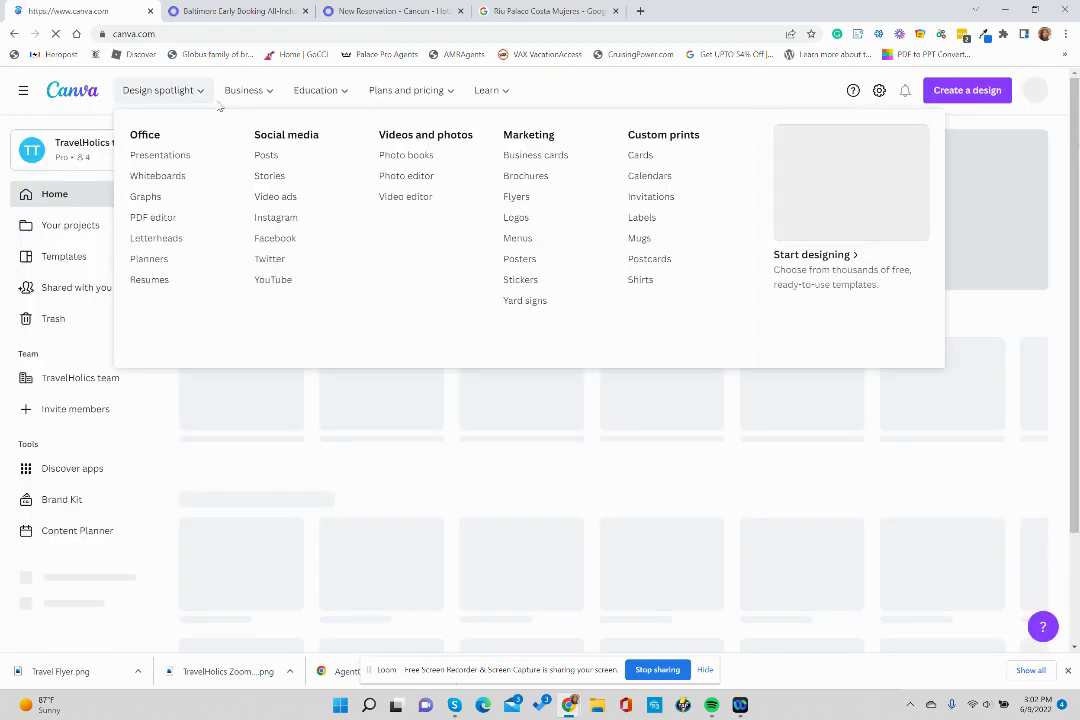
left_click(701, 98)
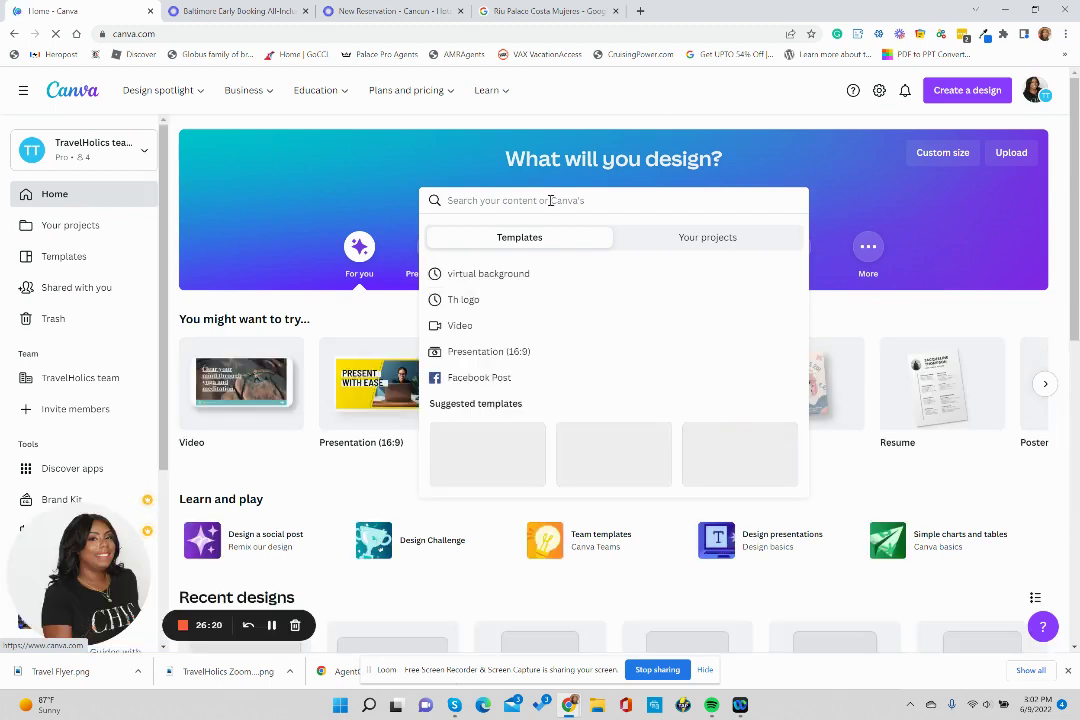
type("travel flyer")
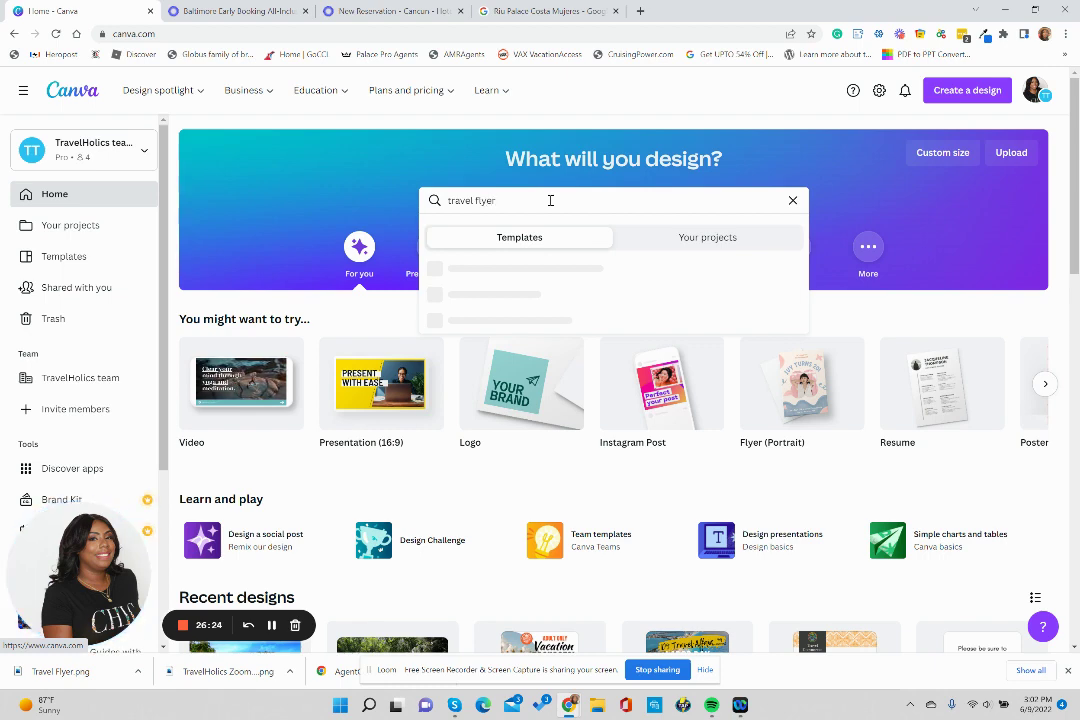
key("Return")
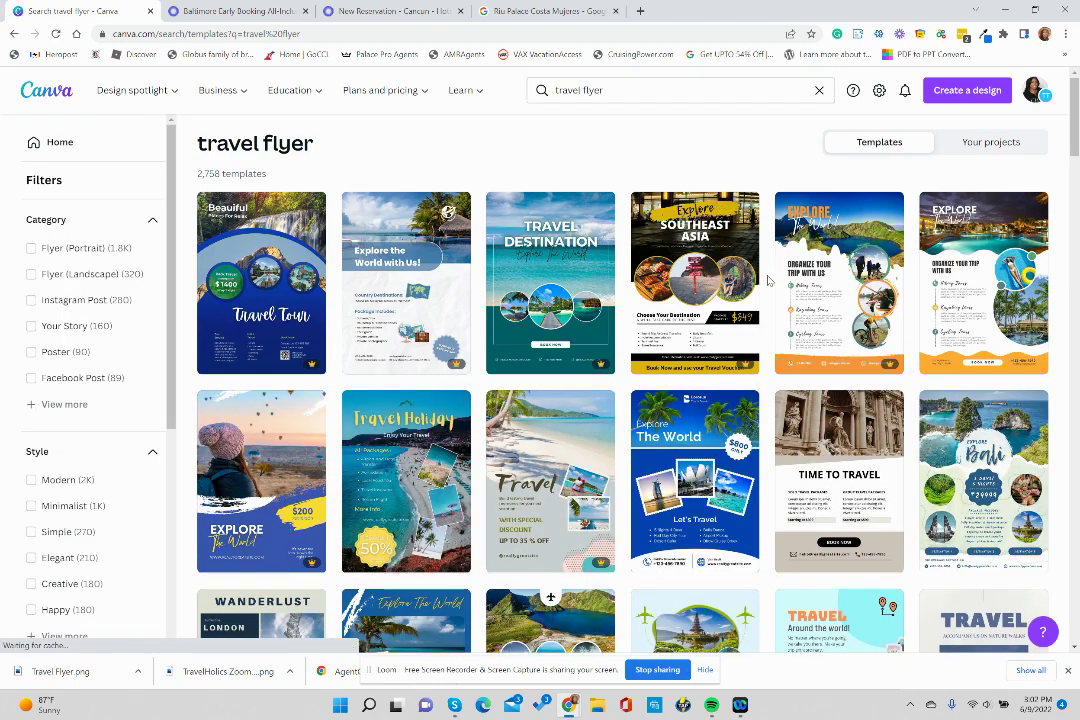
Scroll through the 2,758 'travel flyer' template results.
scroll(845, 380, "down", 5)
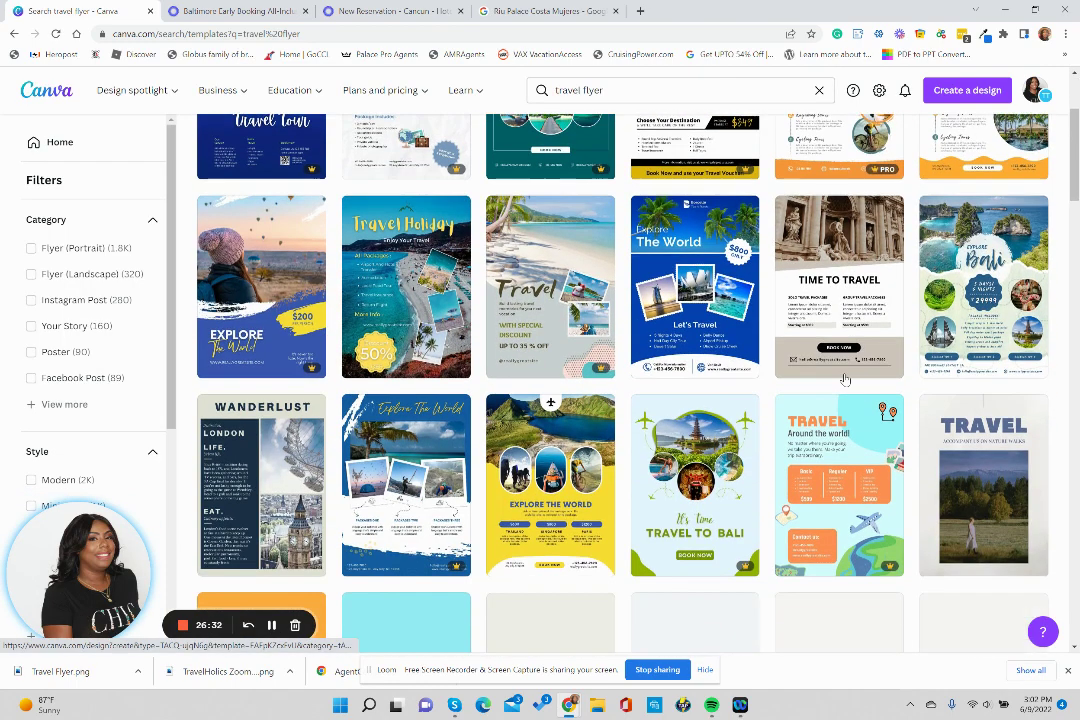
scroll(795, 318, "down", 4)
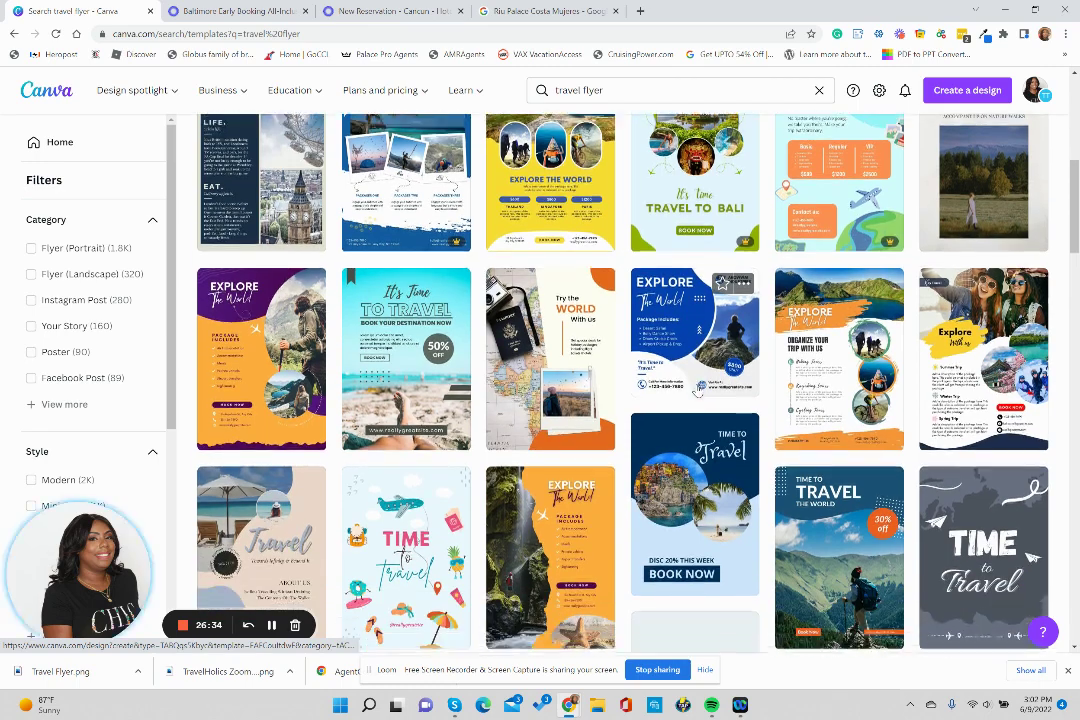
scroll(688, 390, "down", 1)
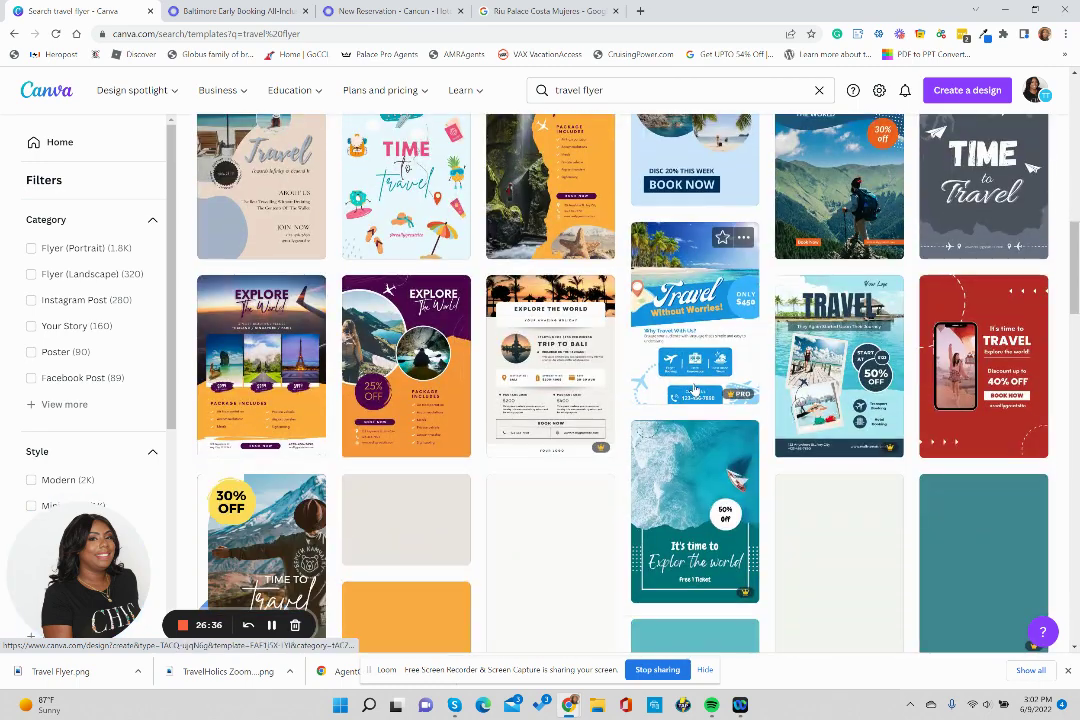
scroll(620, 328, "up", 8)
scroll(624, 330, "up", 3)
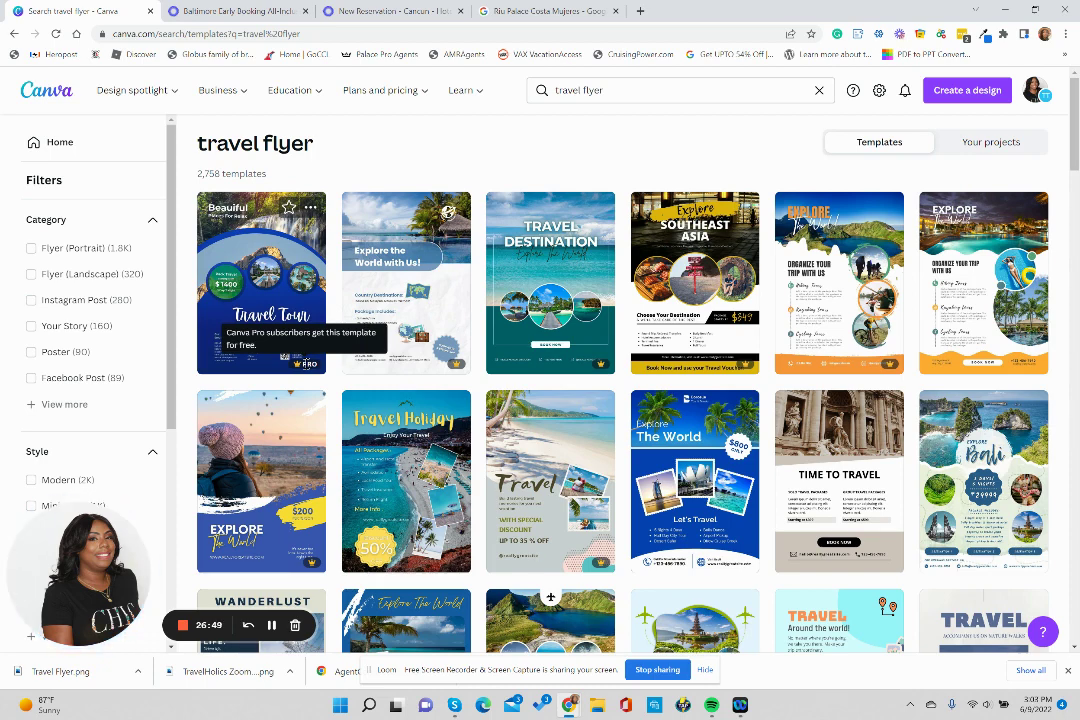
scroll(840, 300, "down", 4)
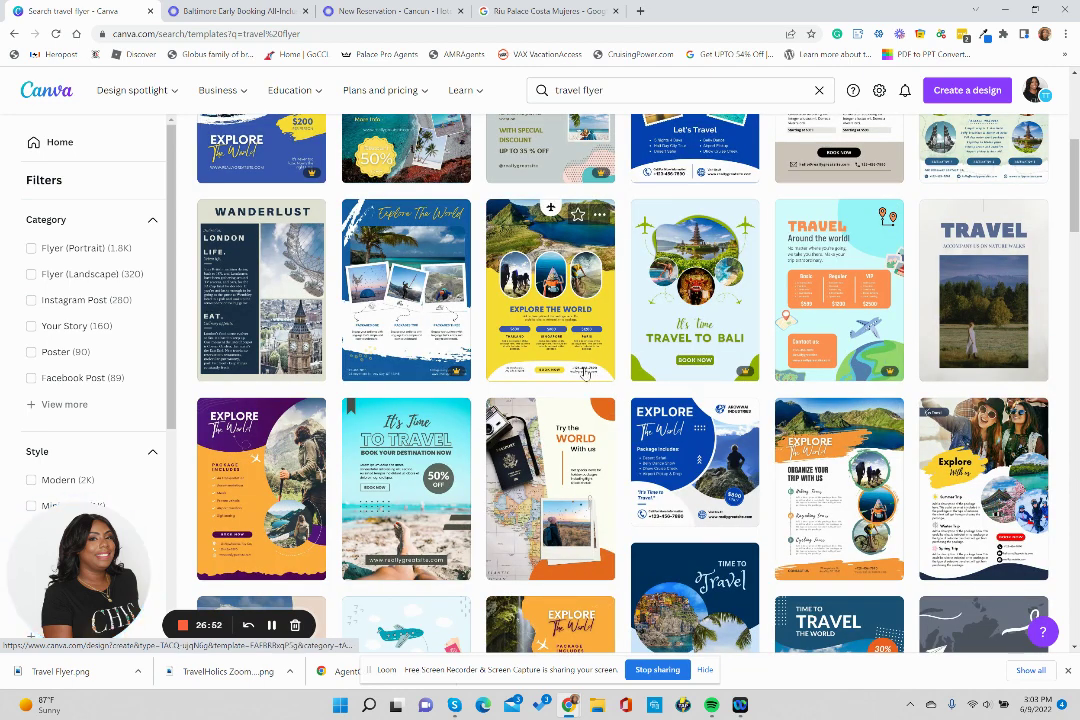
scroll(586, 372, "down", 1)
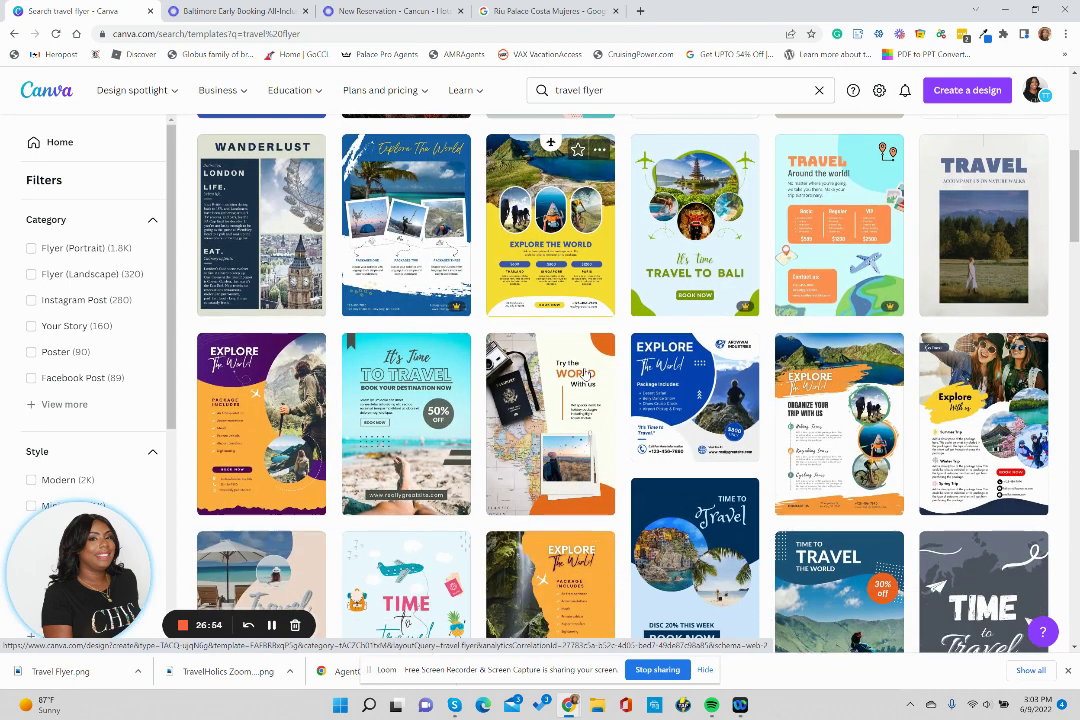
scroll(588, 378, "down", 10)
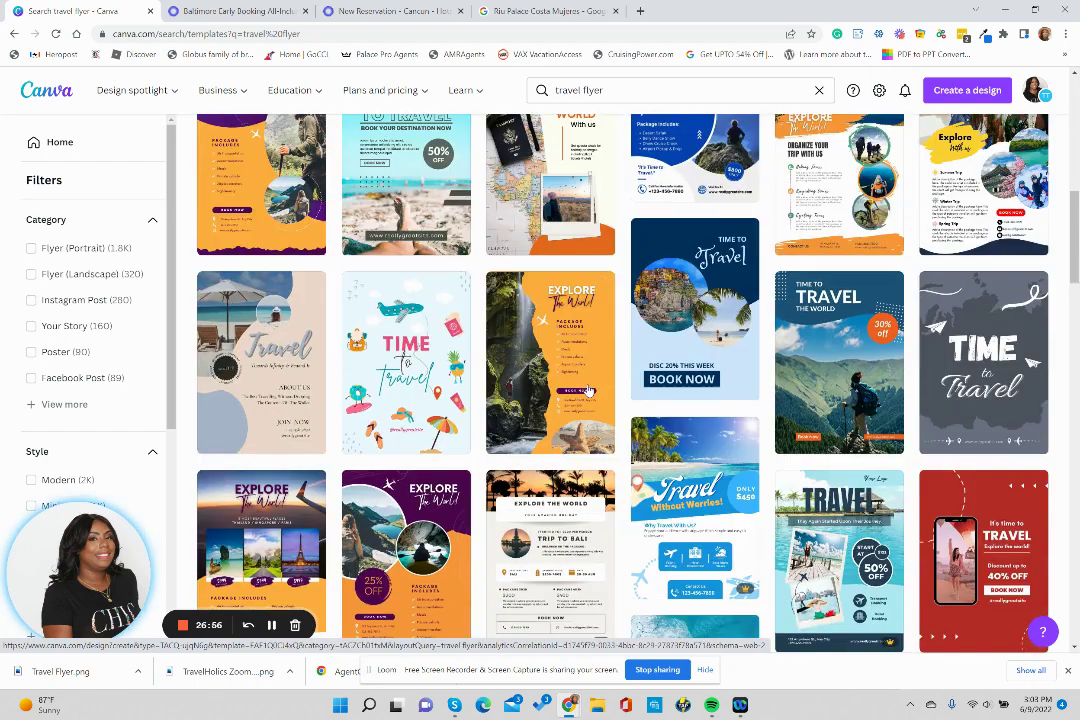
scroll(683, 390, "up", 4)
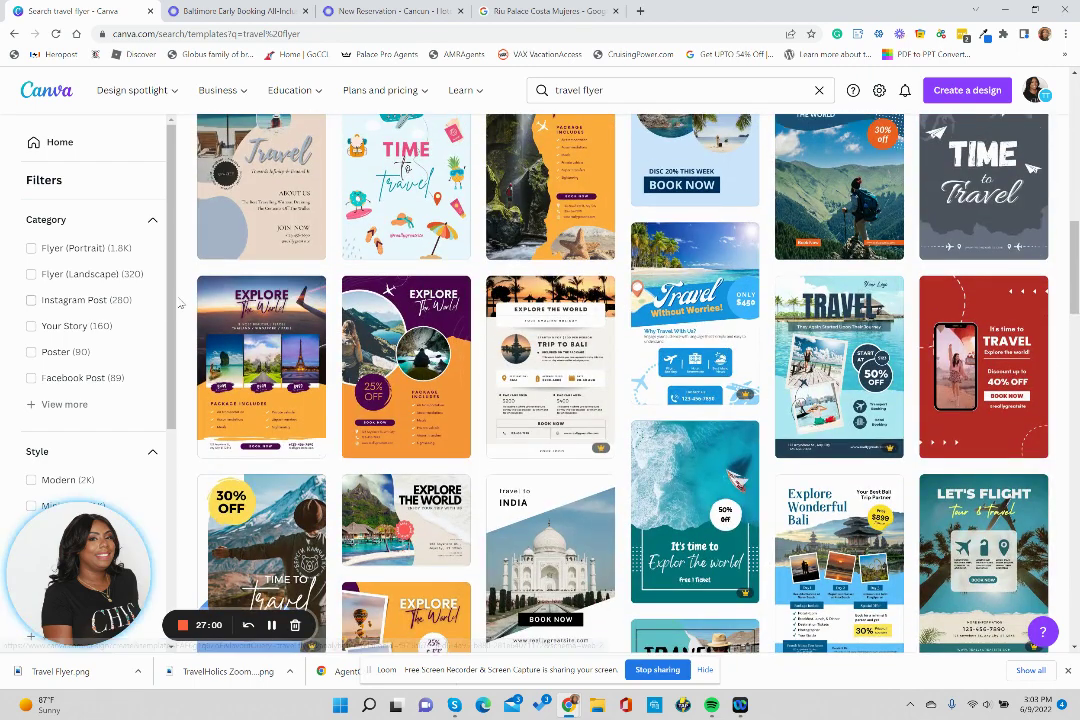
left_click(32, 300)
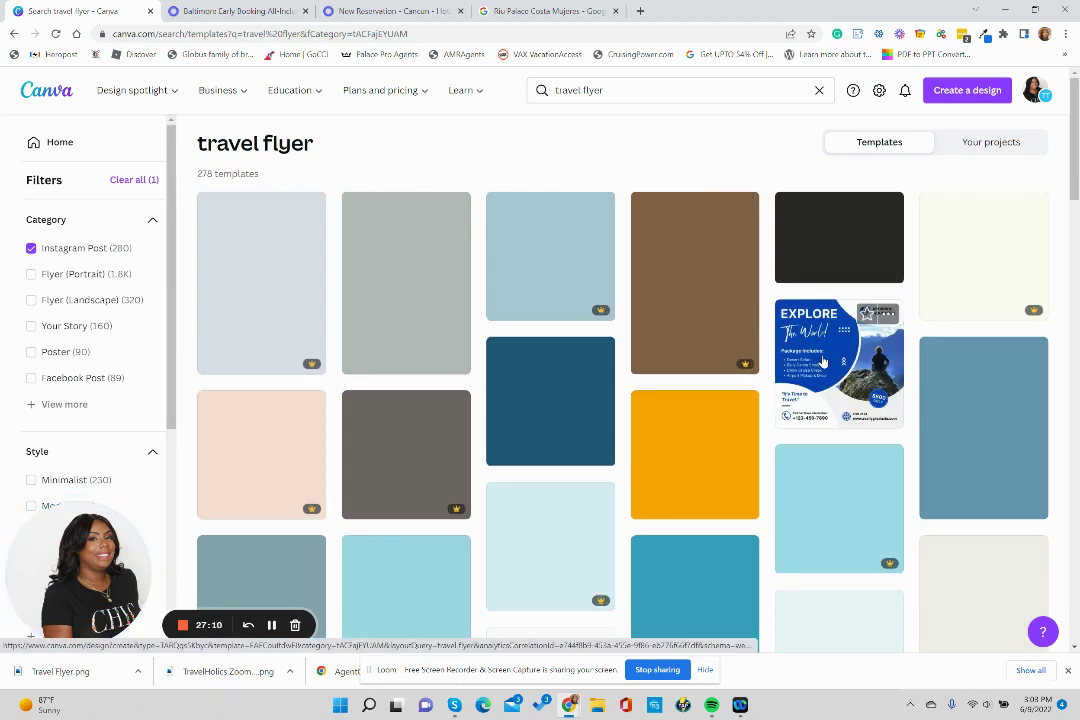
scroll(820, 350, "down", 1)
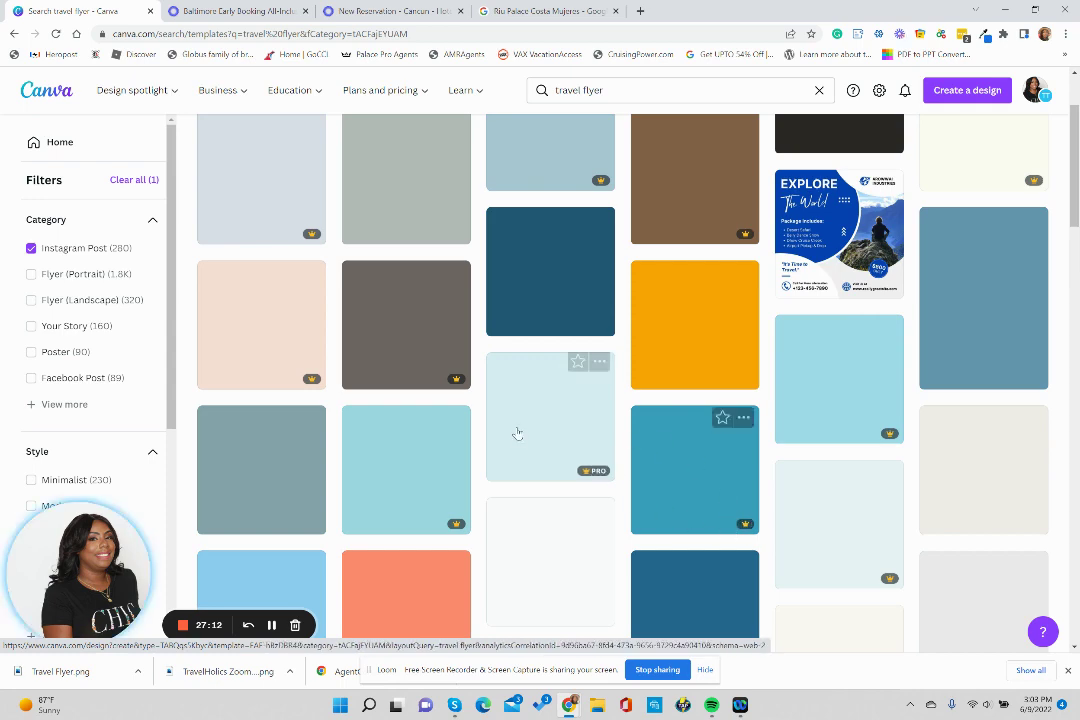
scroll(642, 415, "up", 1)
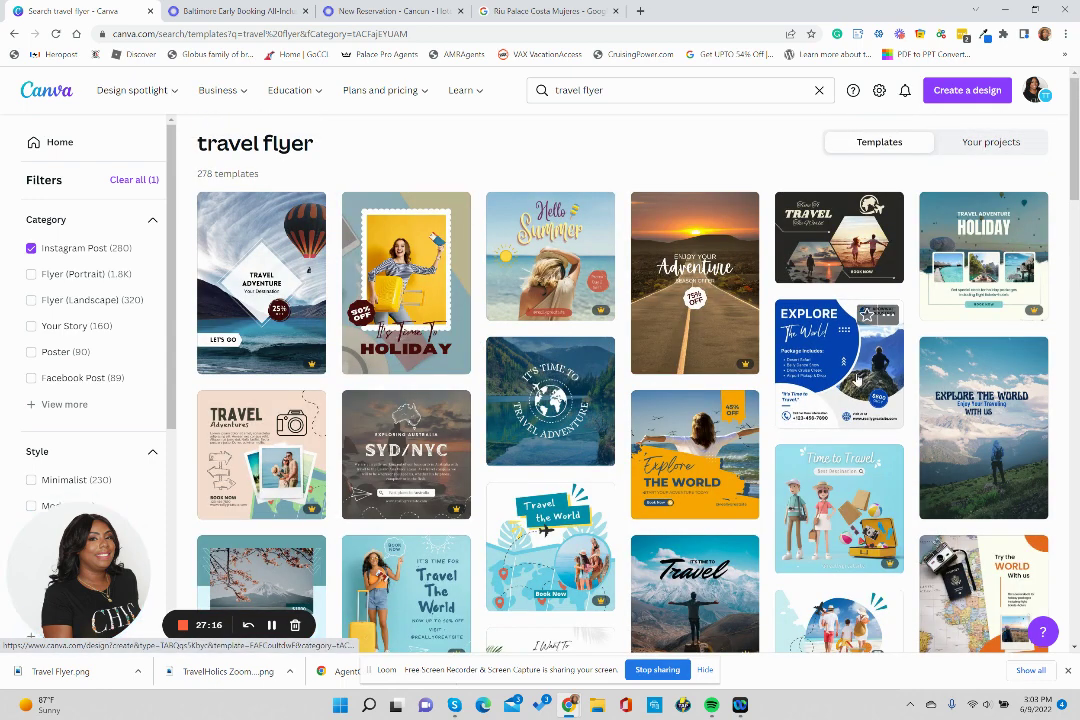
scroll(530, 340, "down", 2)
scroll(530, 340, "down", 4)
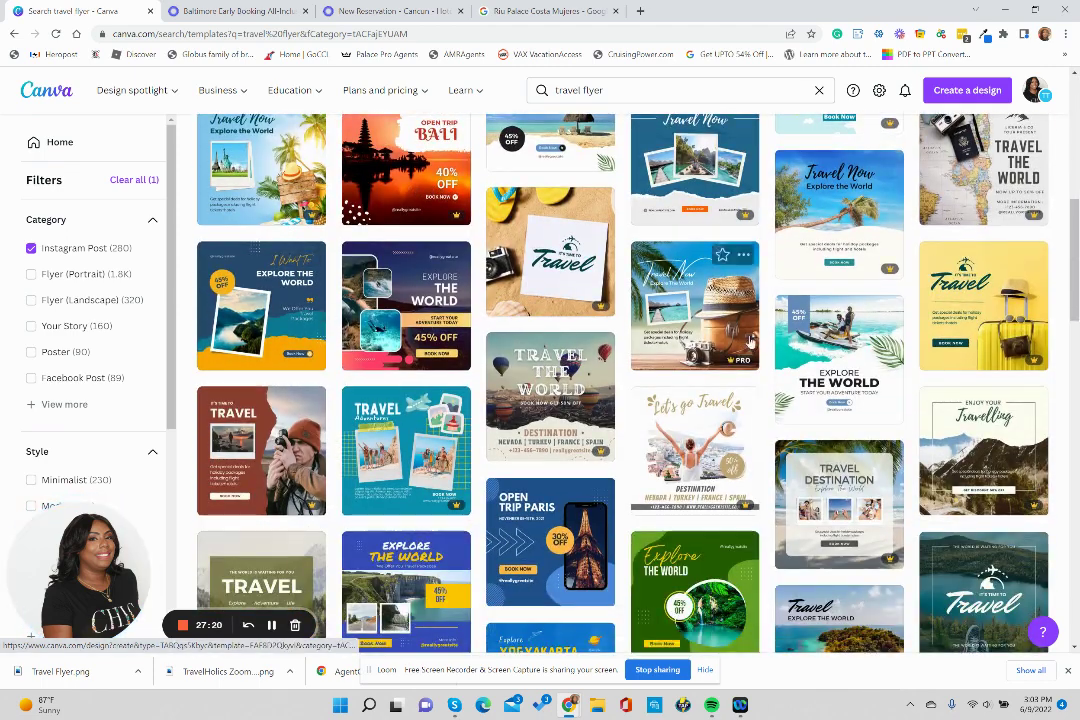
scroll(370, 343, "down", 4)
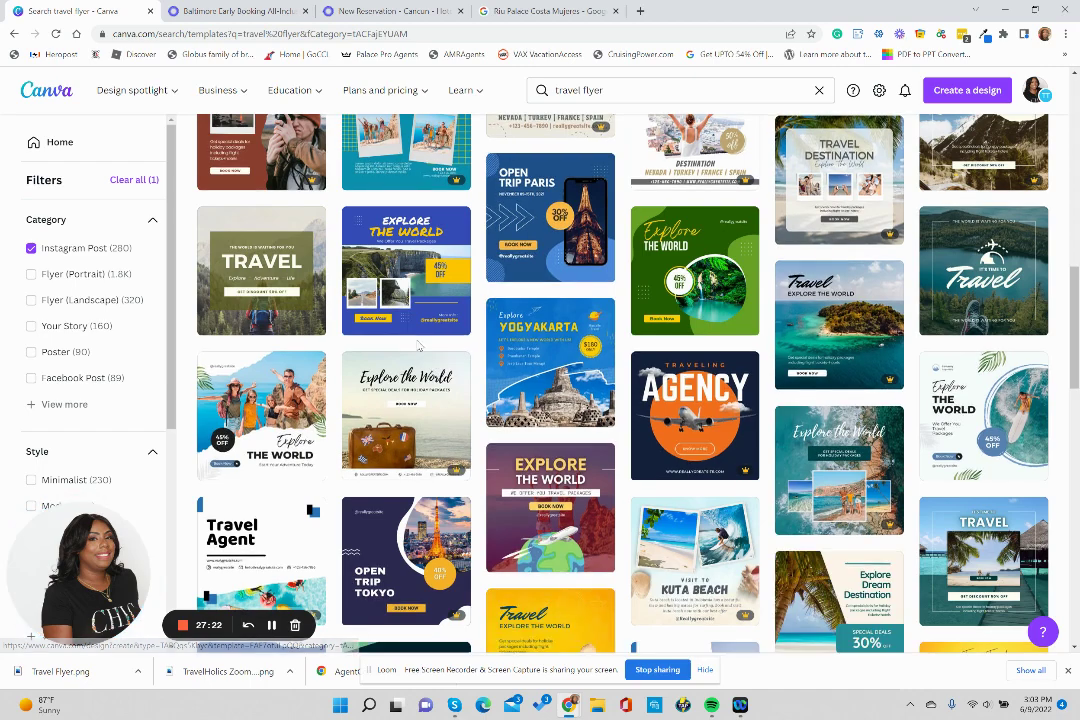
scroll(632, 385, "down", 2)
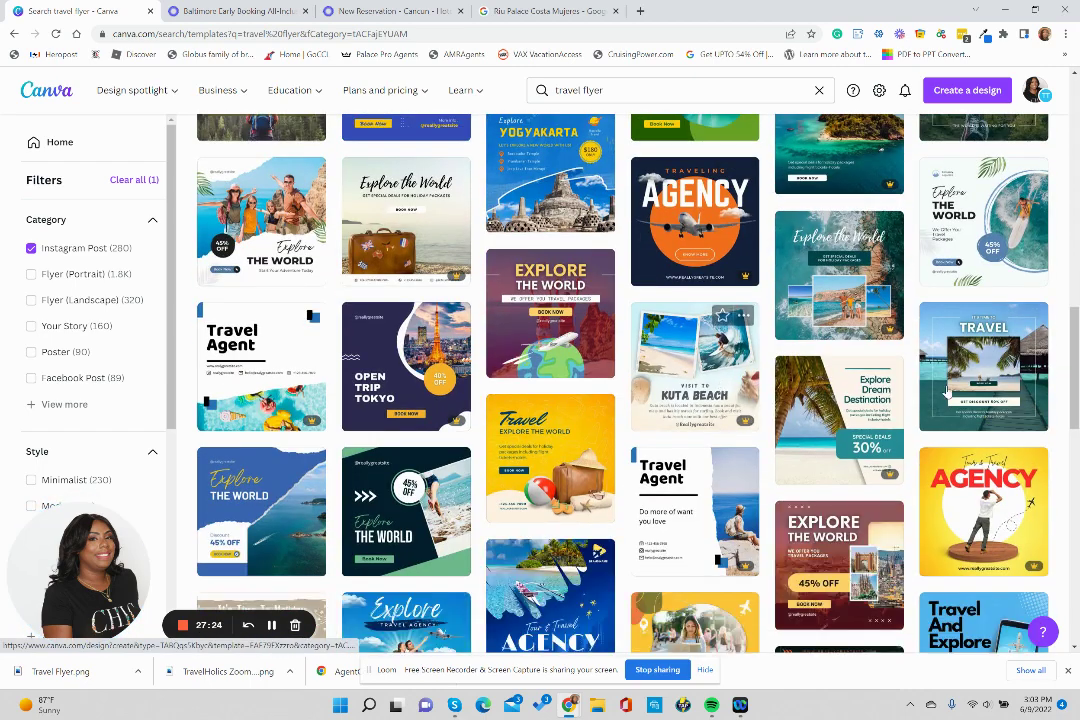
scroll(700, 382, "down", 2)
scroll(762, 379, "up", 15)
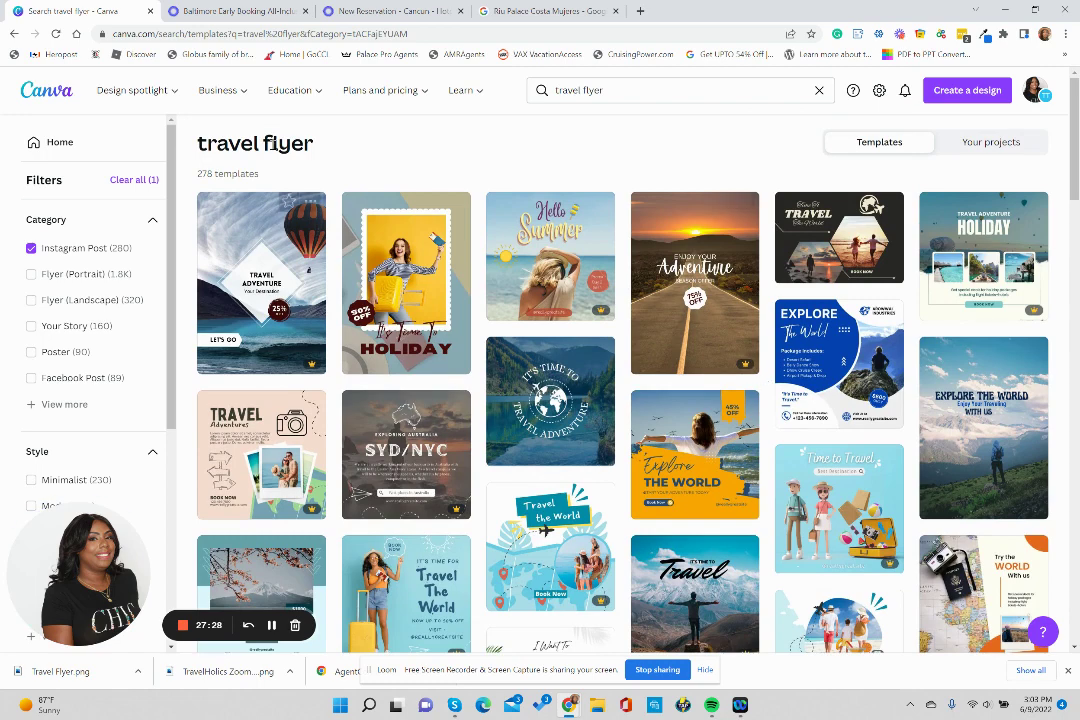
Return to the Canva home page and scroll Recent designs to find the Riu Palace Travel Flyer.
left_click(62, 145)
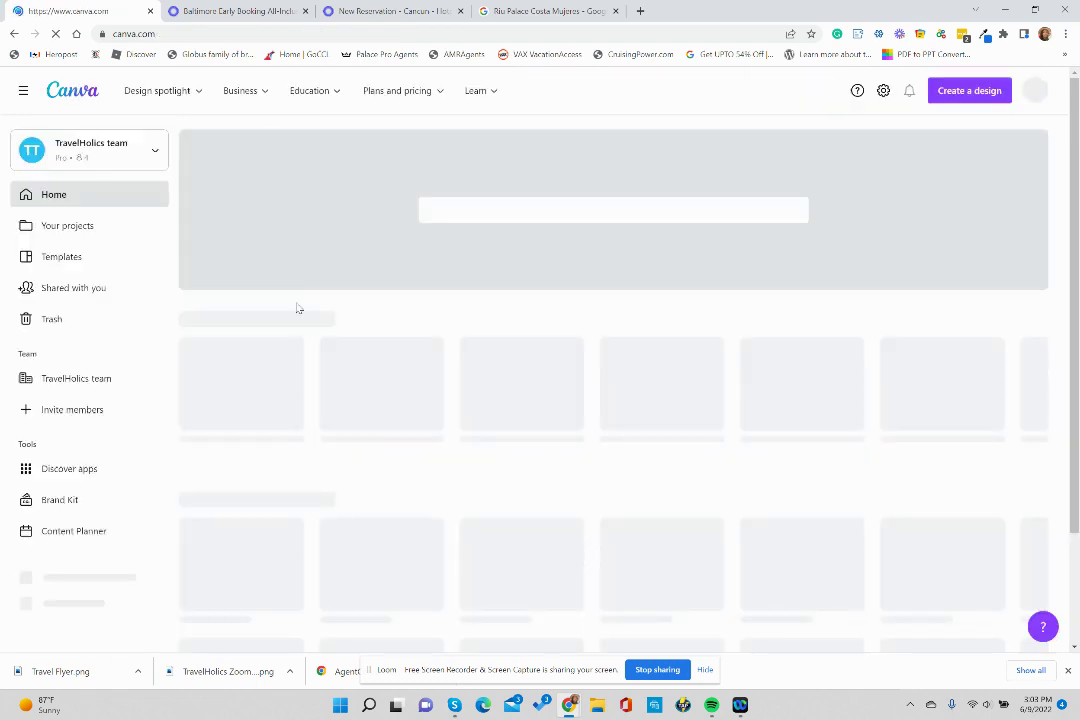
scroll(406, 372, "down", 1)
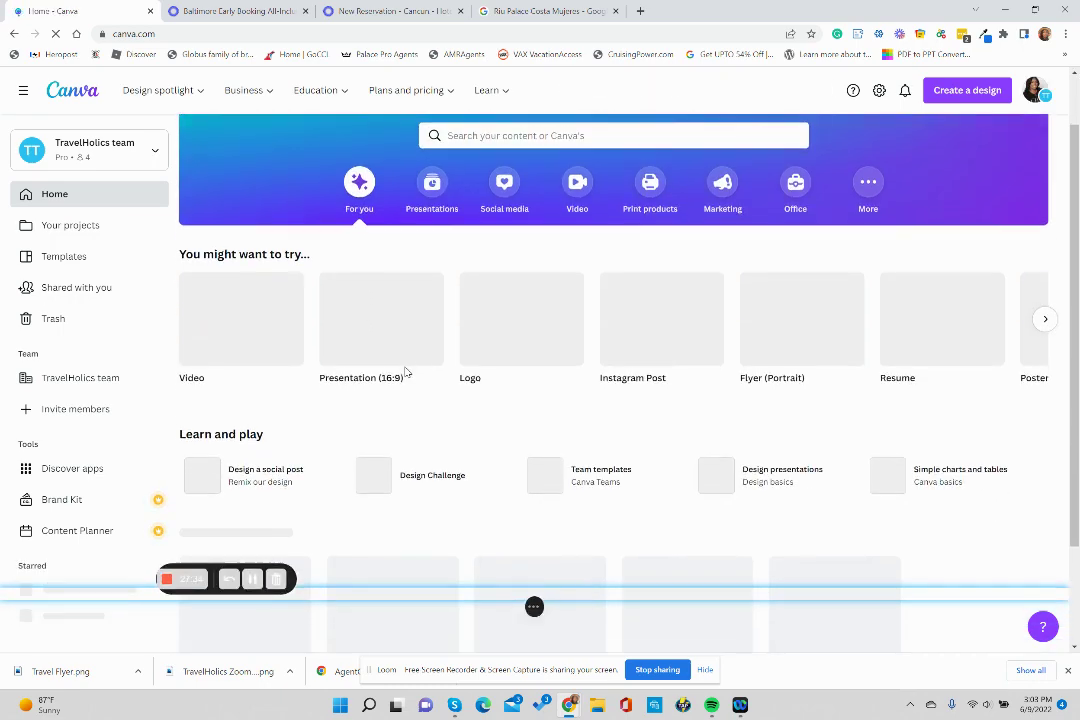
scroll(402, 375, "down", 5)
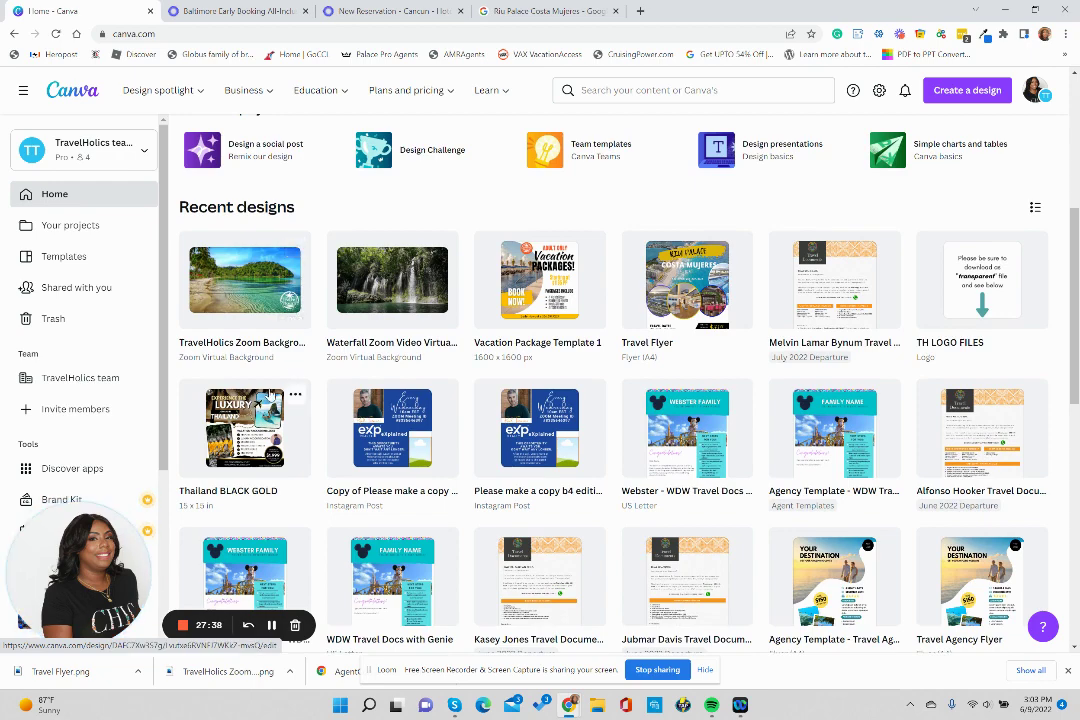
scroll(574, 340, "up", 2)
scroll(574, 340, "up", 2)
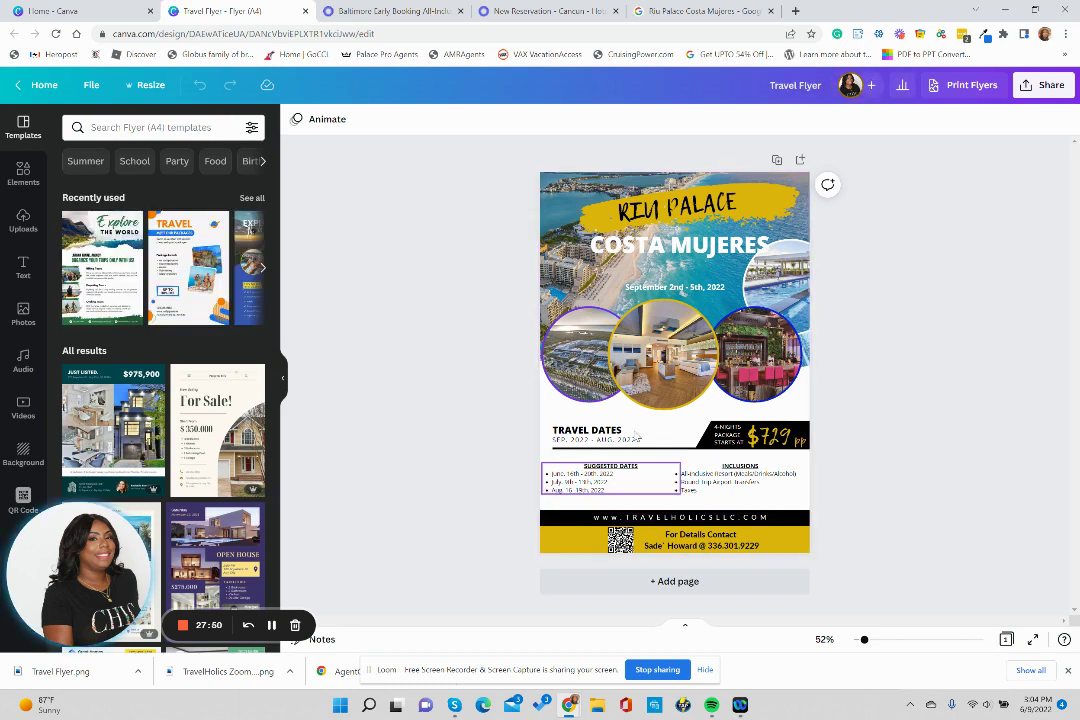
Search the uploads for 'logo' and add the round TravelHolics logo to the flyer.
left_click(14, 222)
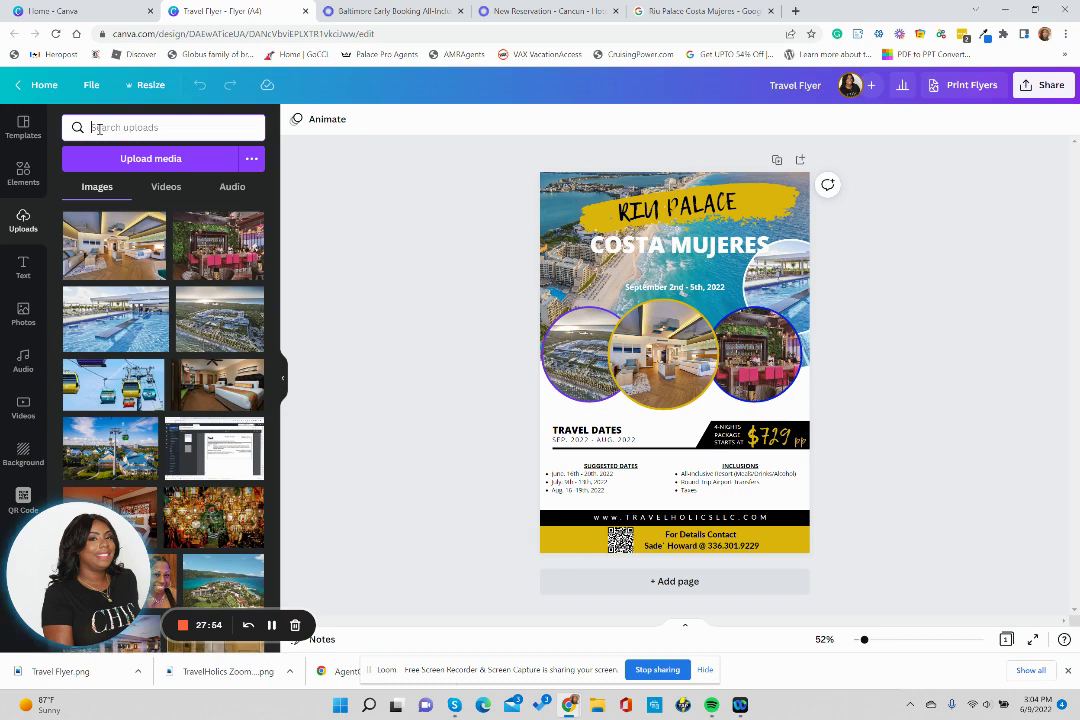
left_click(98, 128)
type("logo")
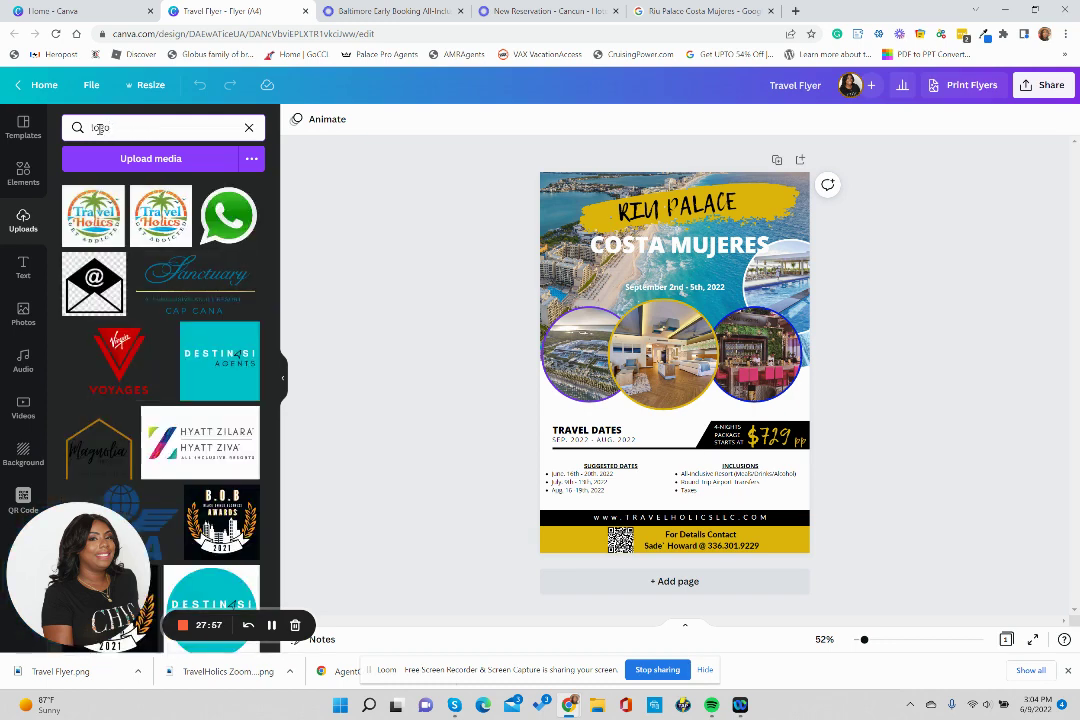
scroll(183, 398, "down", 10)
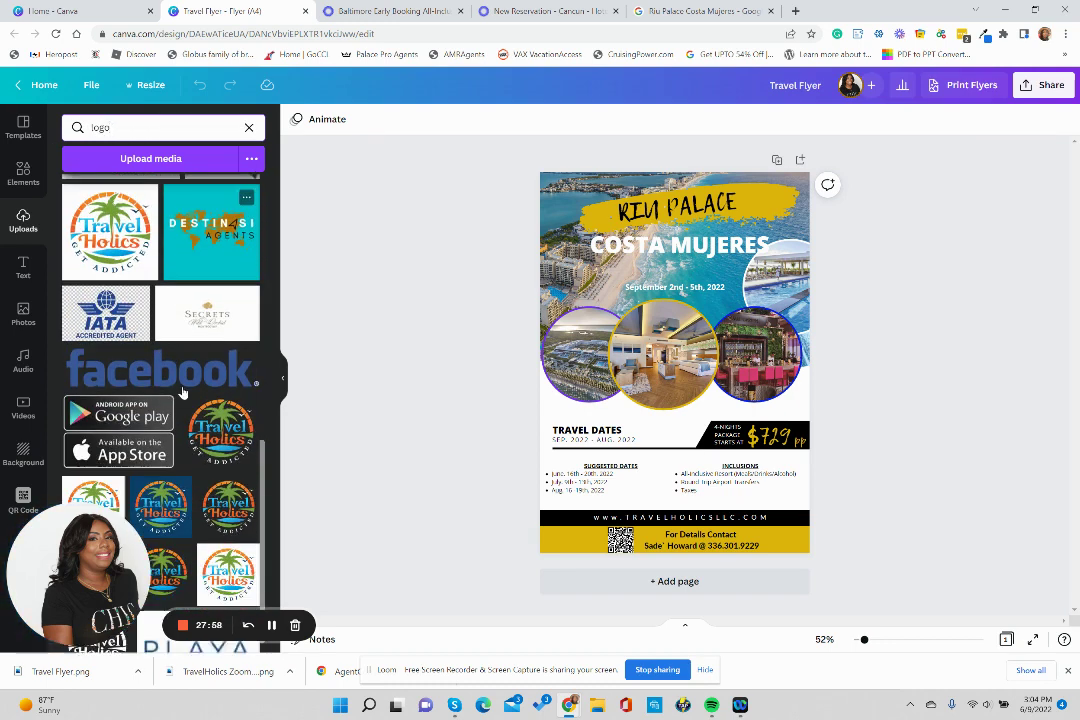
scroll(190, 440, "up", 1)
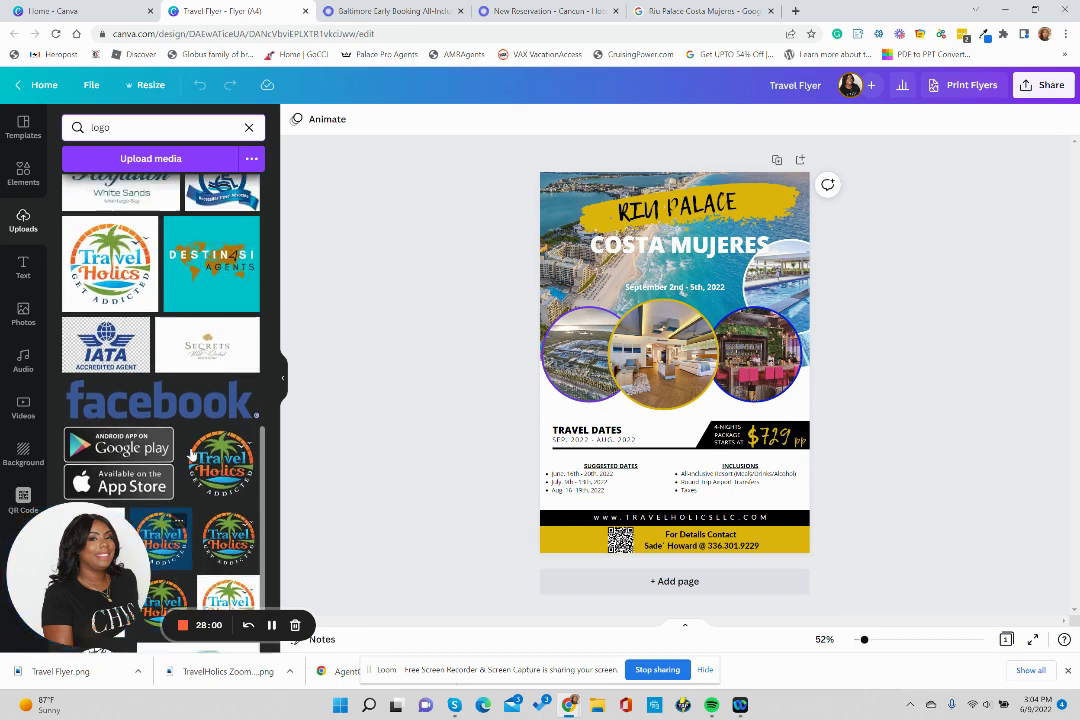
scroll(190, 455, "down", 1)
left_click(200, 405)
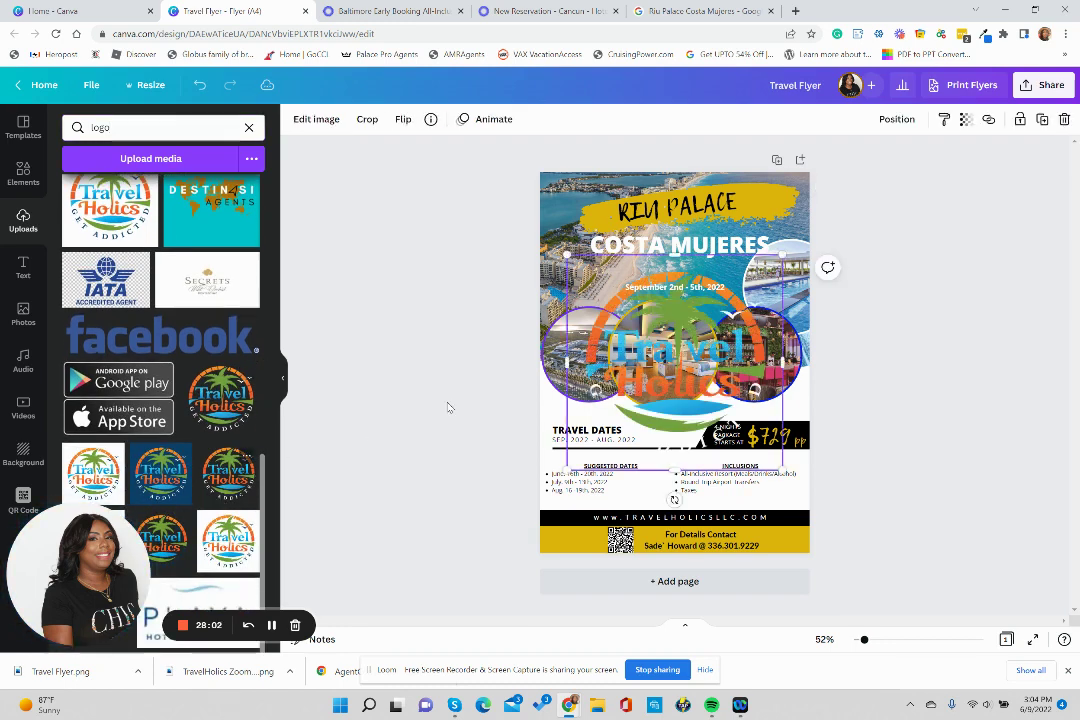
Move the TravelHolics logo and shrink it into a small badge in the footer corner.
left_click_drag(657, 424, 610, 318)
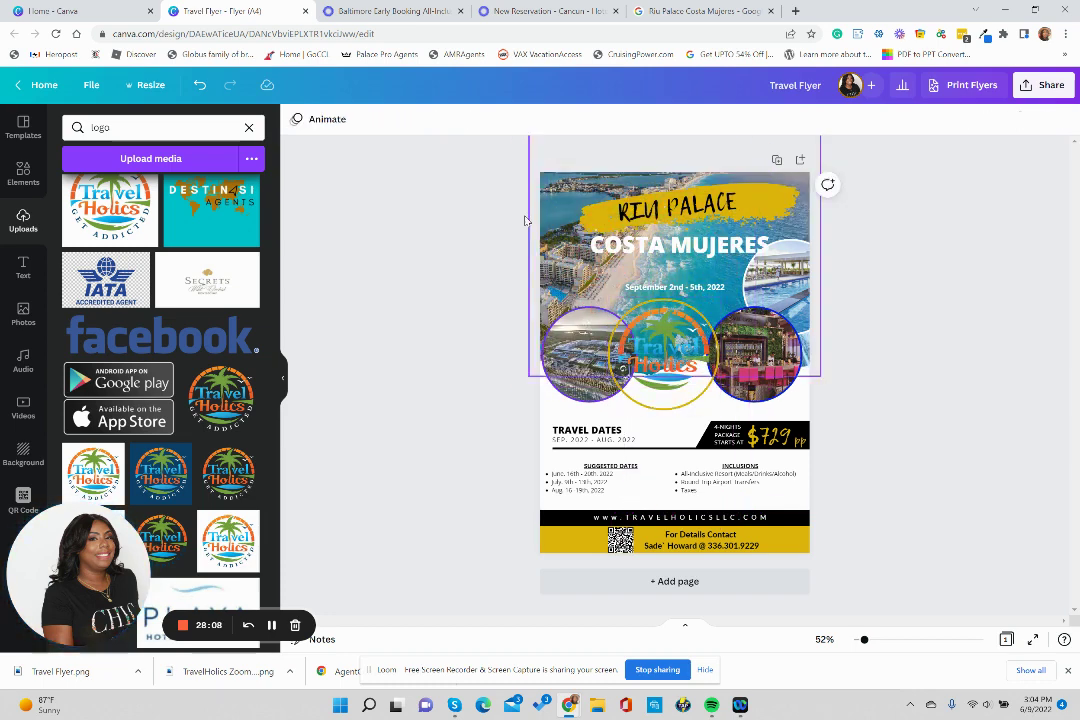
left_click(202, 87)
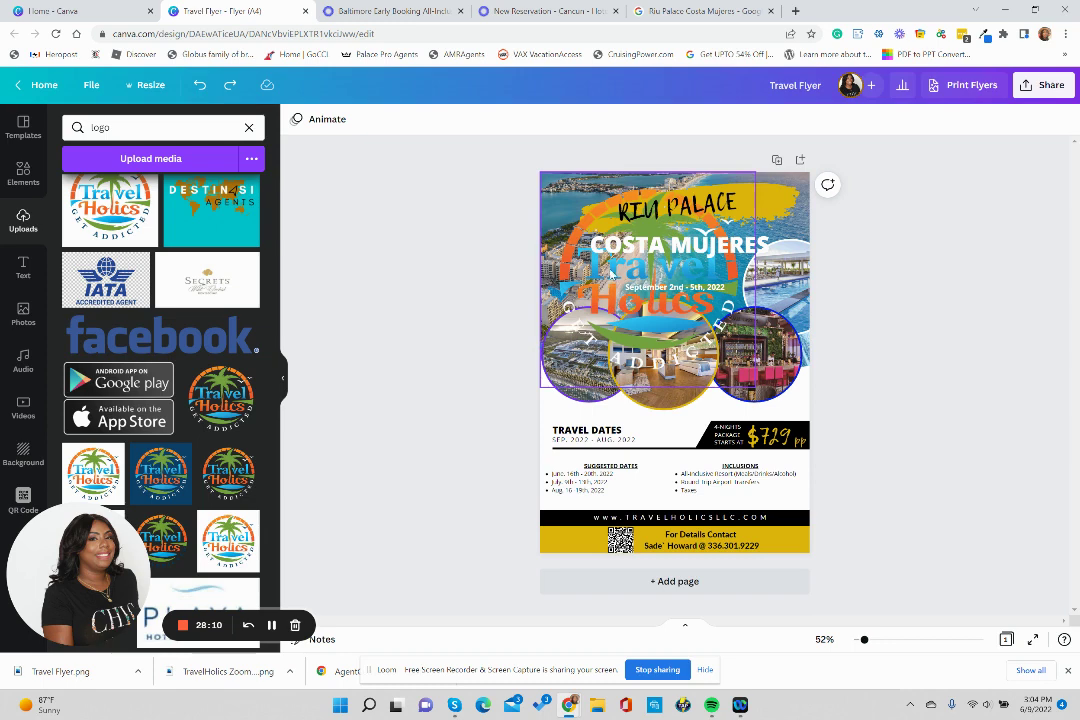
left_click_drag(635, 327, 600, 308)
left_click_drag(712, 344, 581, 524)
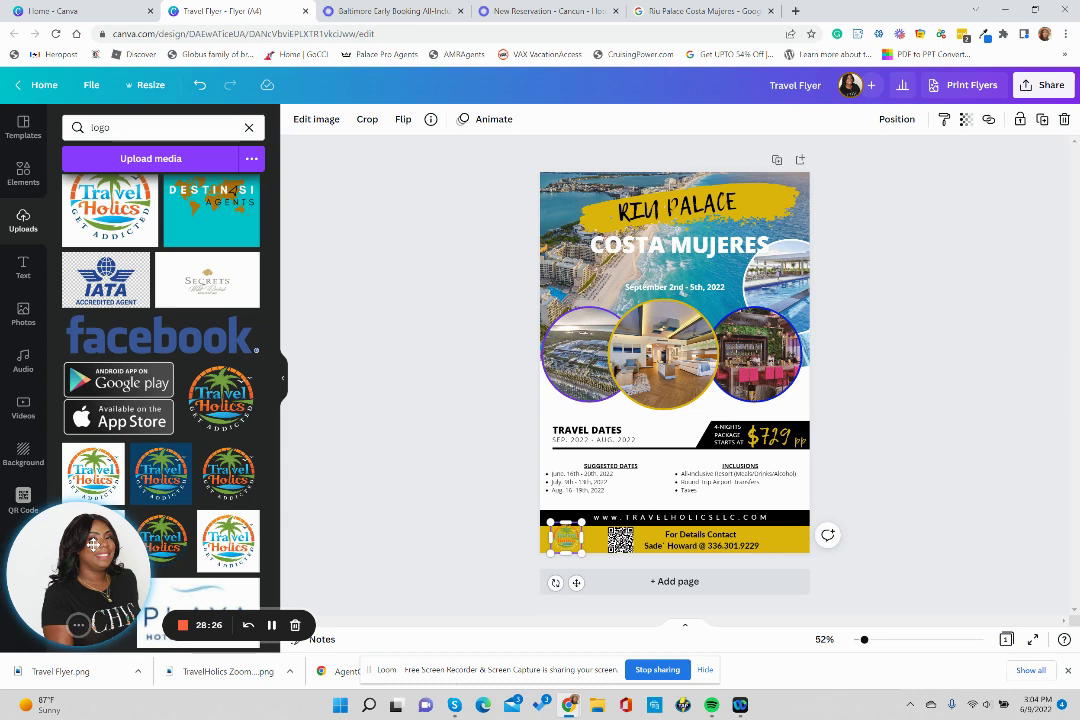
Add the white TravelHolics logo and shrink it into the footer's bottom-left corner.
left_click_drag(93, 544, 144, 338)
left_click(97, 612)
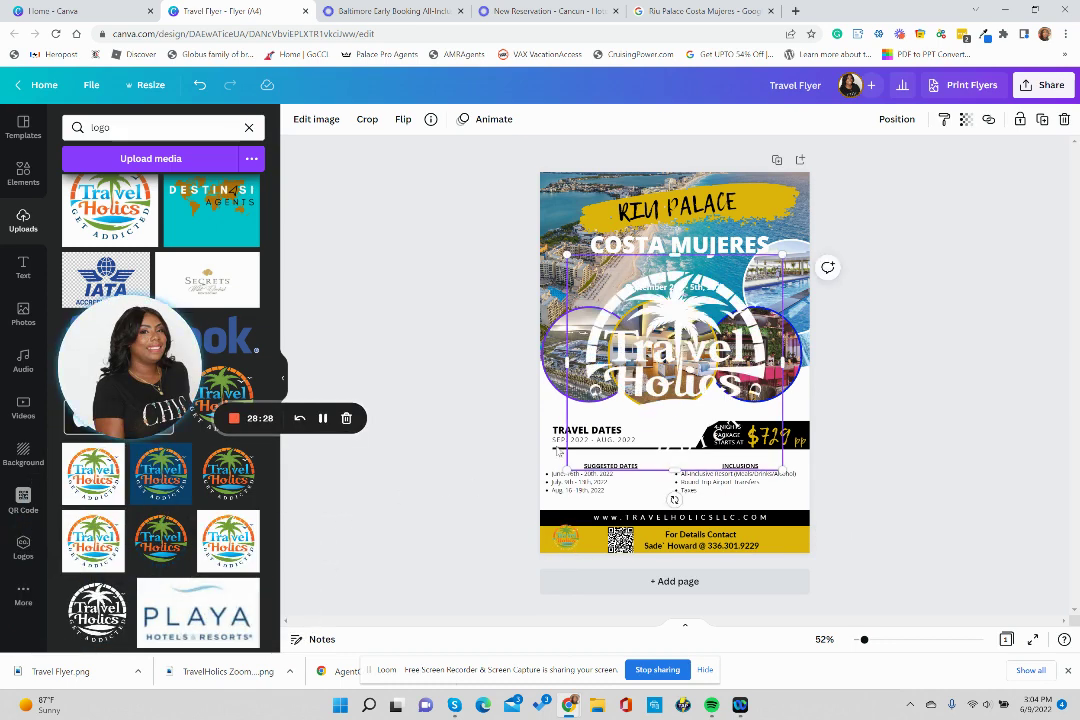
left_click(563, 538)
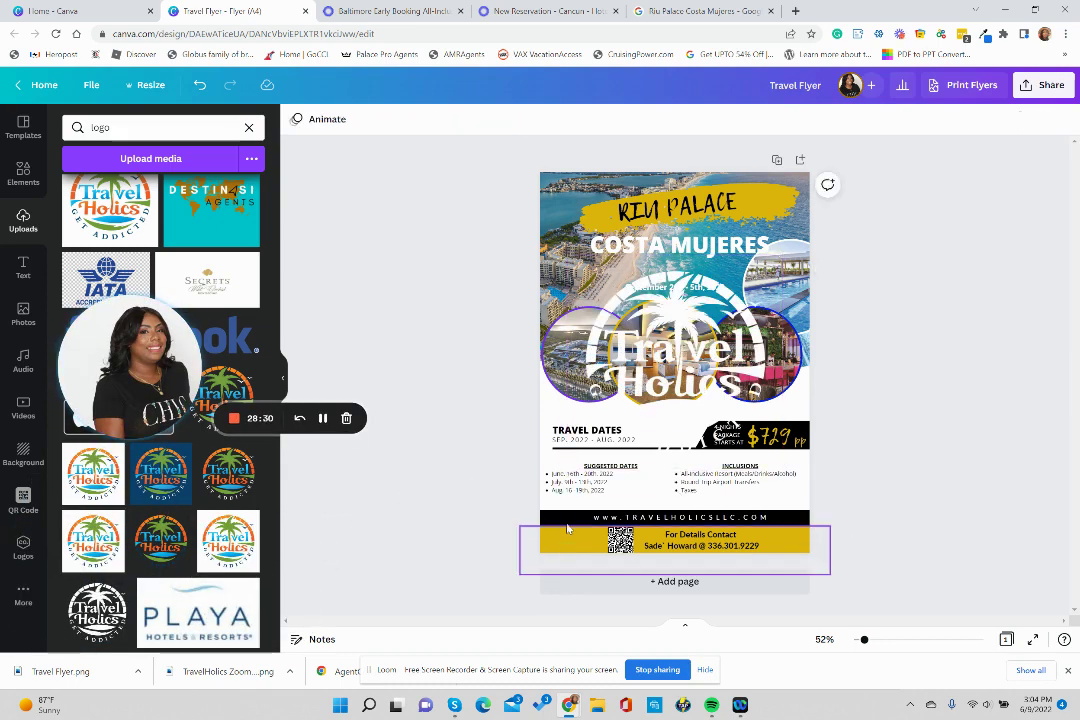
left_click_drag(644, 343, 617, 432)
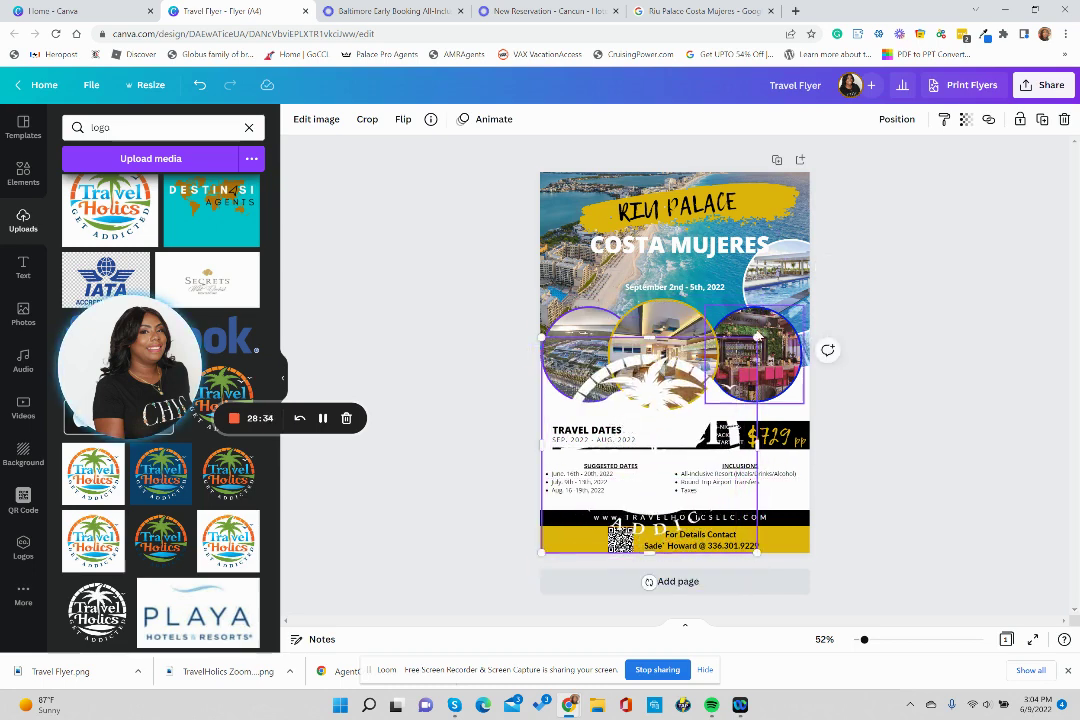
left_click_drag(757, 336, 572, 526)
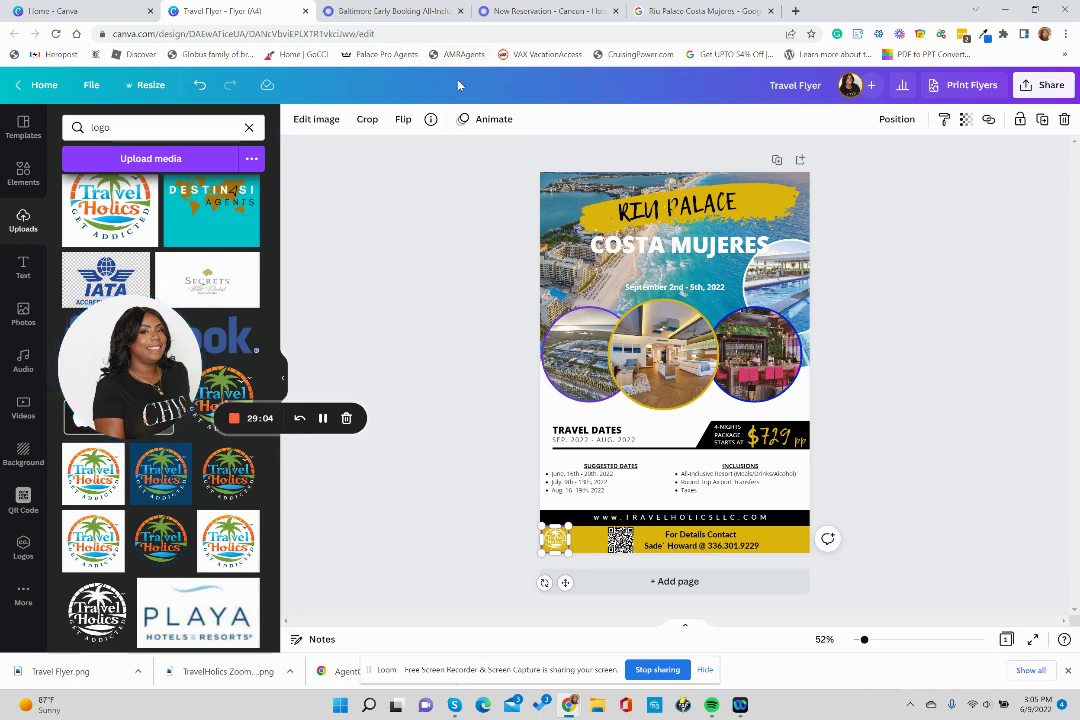
left_click_drag(126, 360, 75, 582)
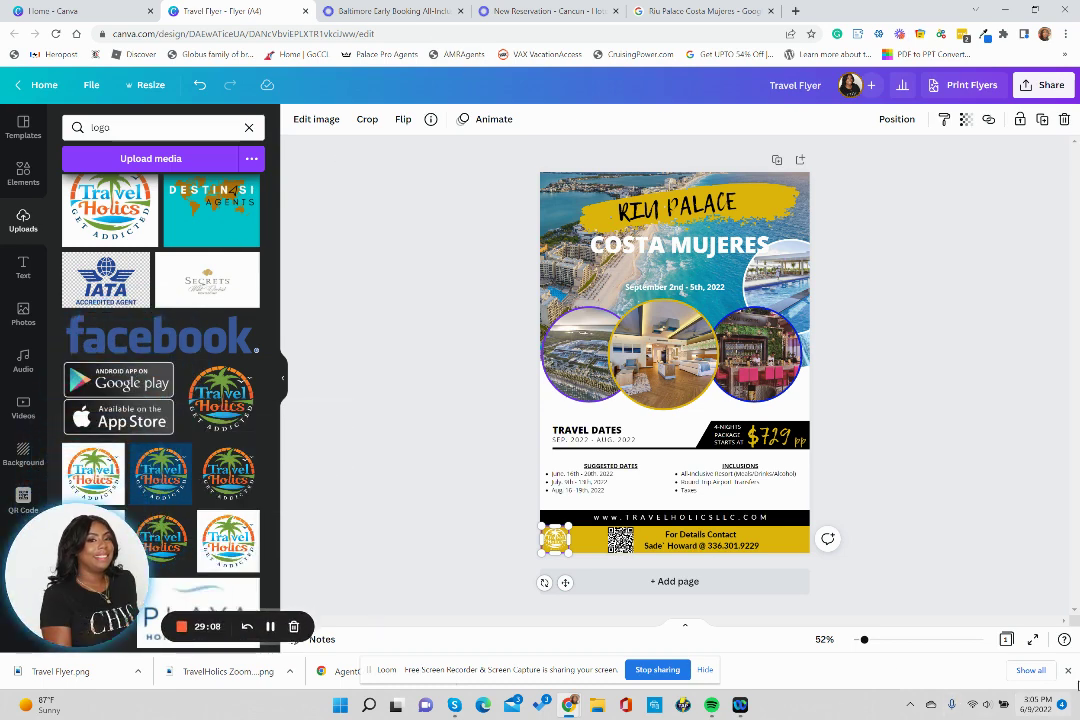
left_click(1068, 672)
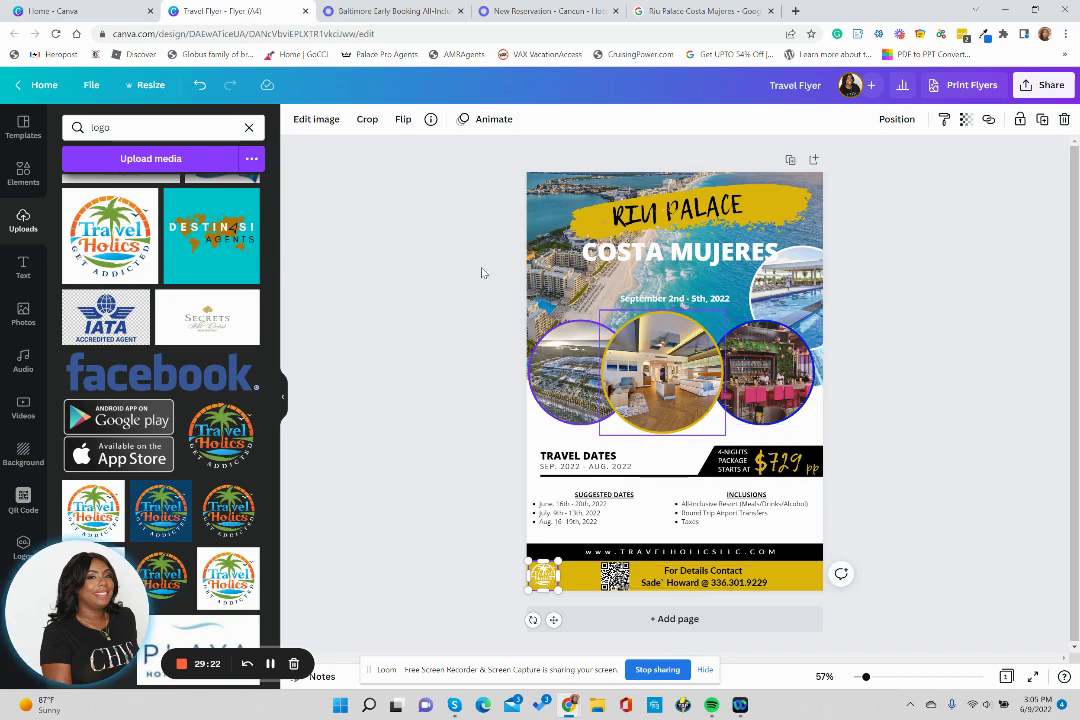
Copy the design's web address and paste it as the QR Code generator's URL.
left_click(340, 36)
right_click(340, 36)
left_click(386, 130)
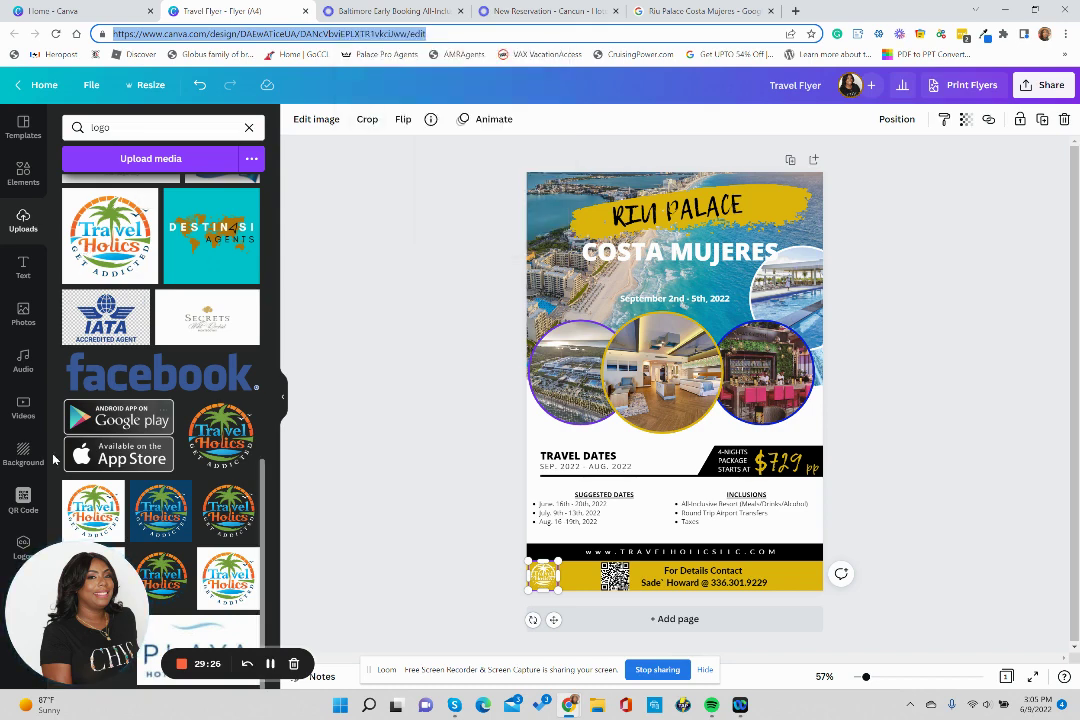
left_click(23, 497)
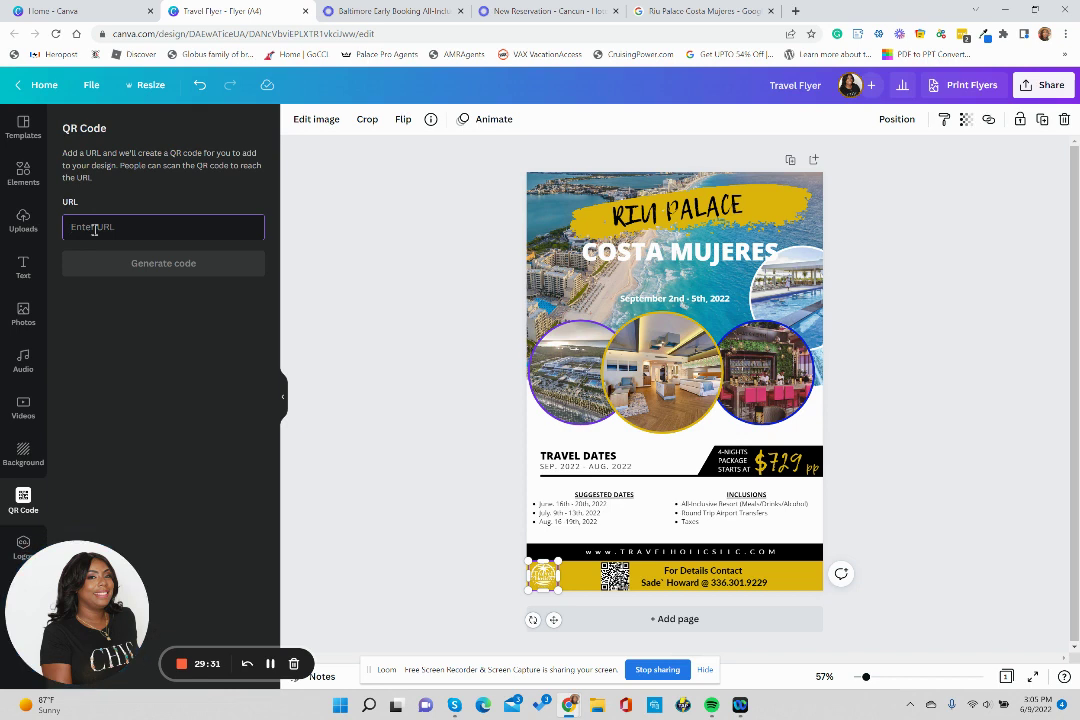
key("ctrl+v")
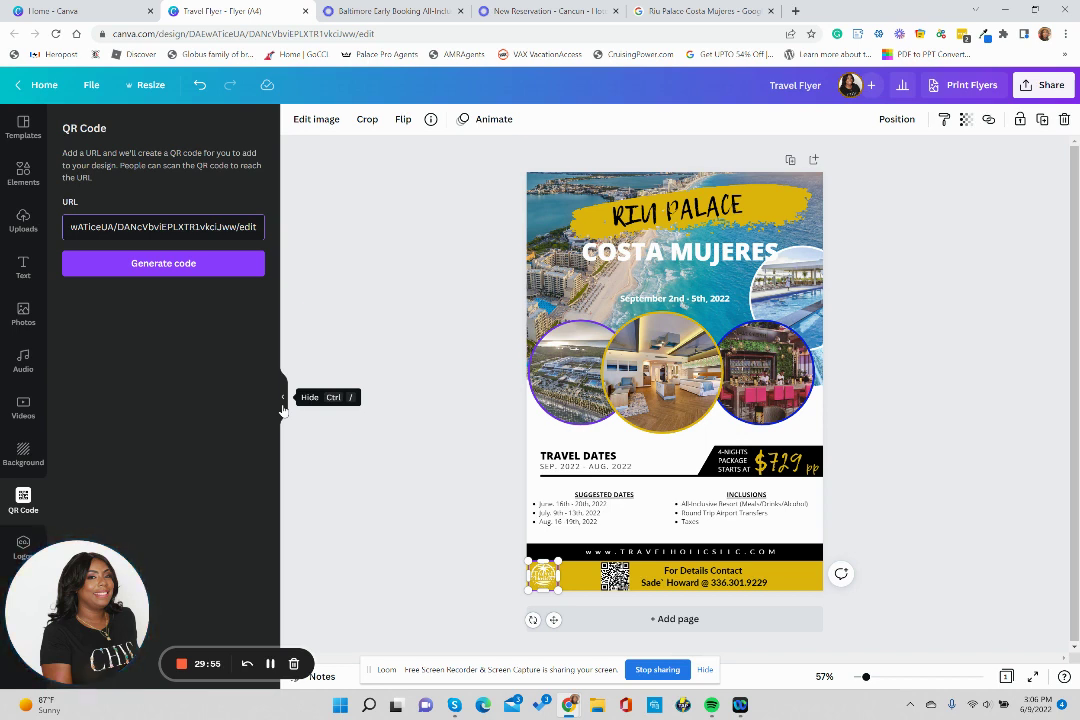
Hide the side panel and delete the 'September 2nd - 5th, 2022' date text.
left_click(283, 404)
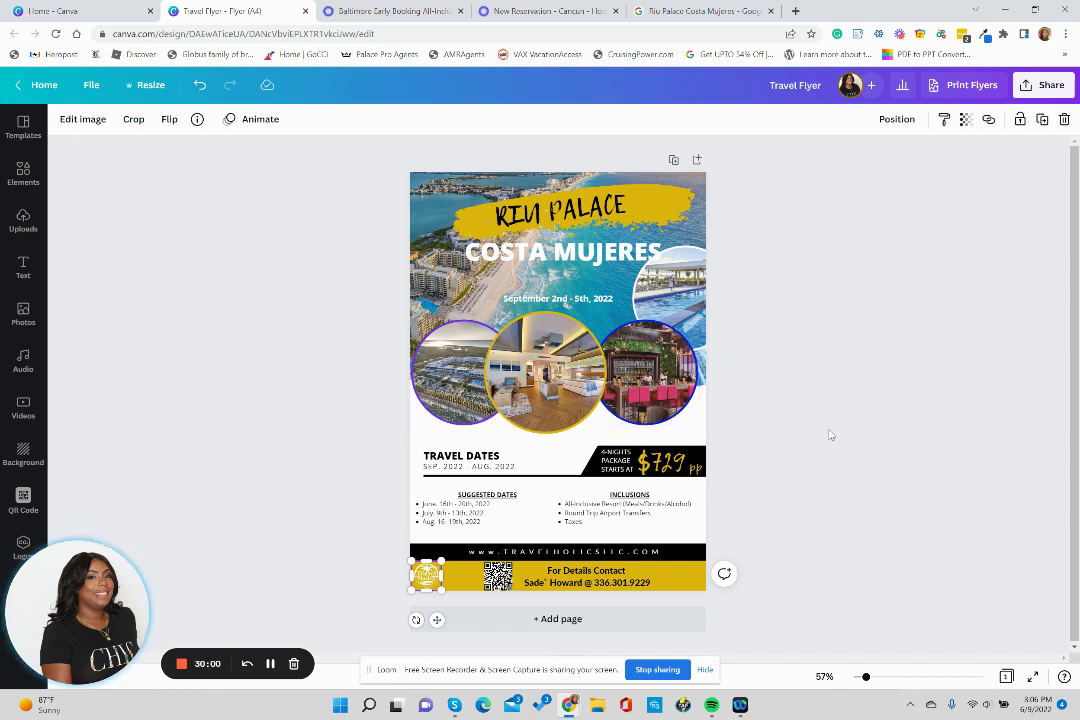
left_click(594, 302)
key("Delete")
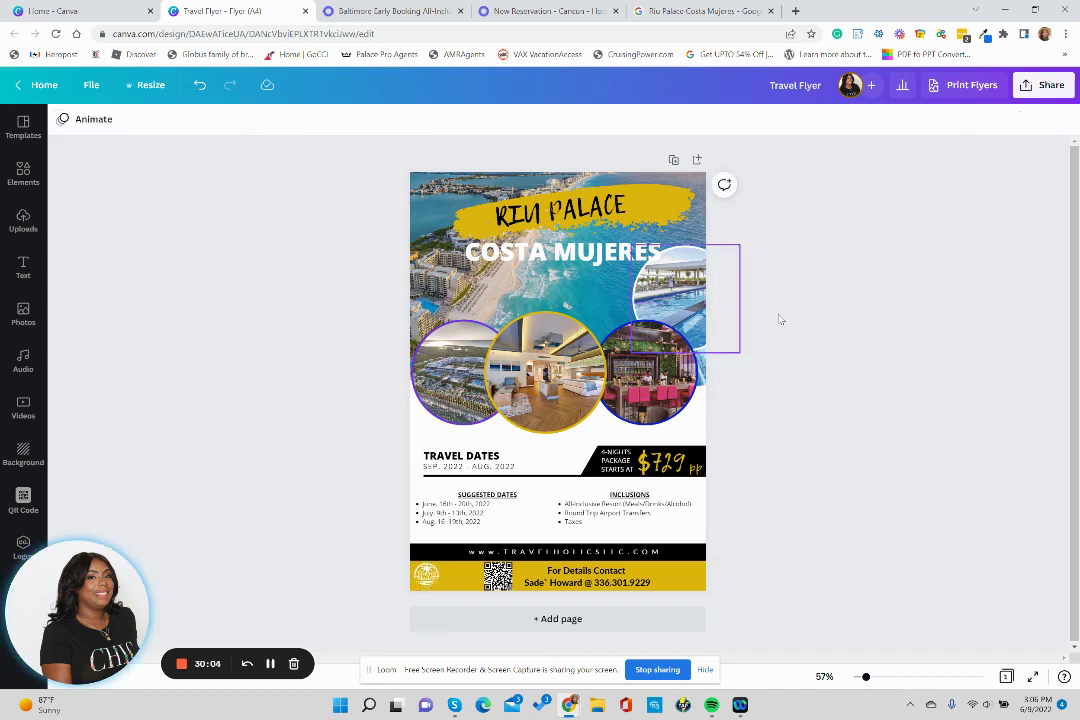